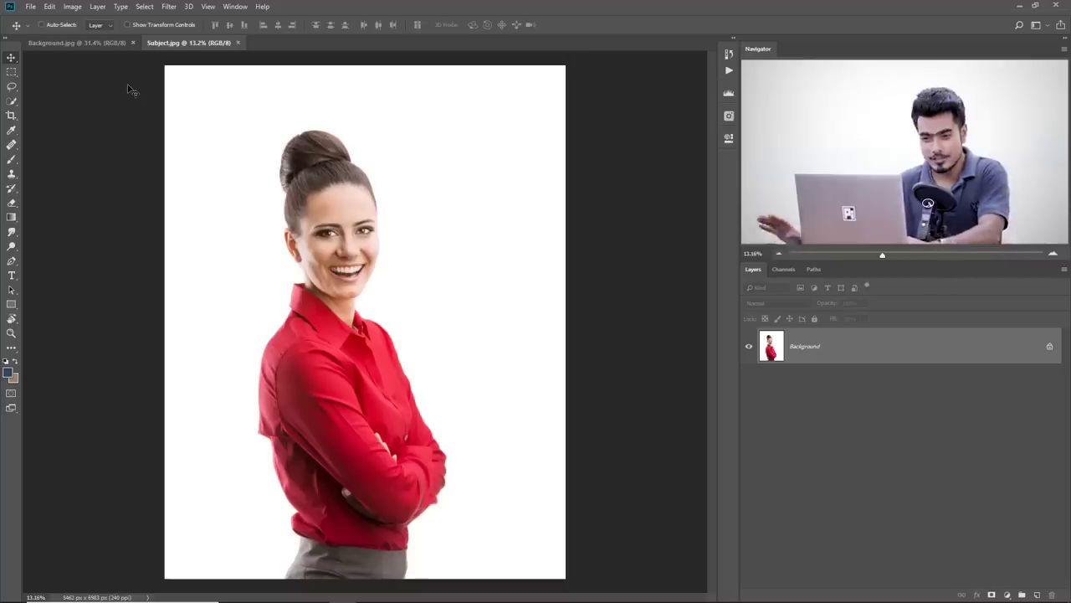
Step: Select the woman with Select Subject and add a layer mask from the selection to hide the white background
click(11, 101)
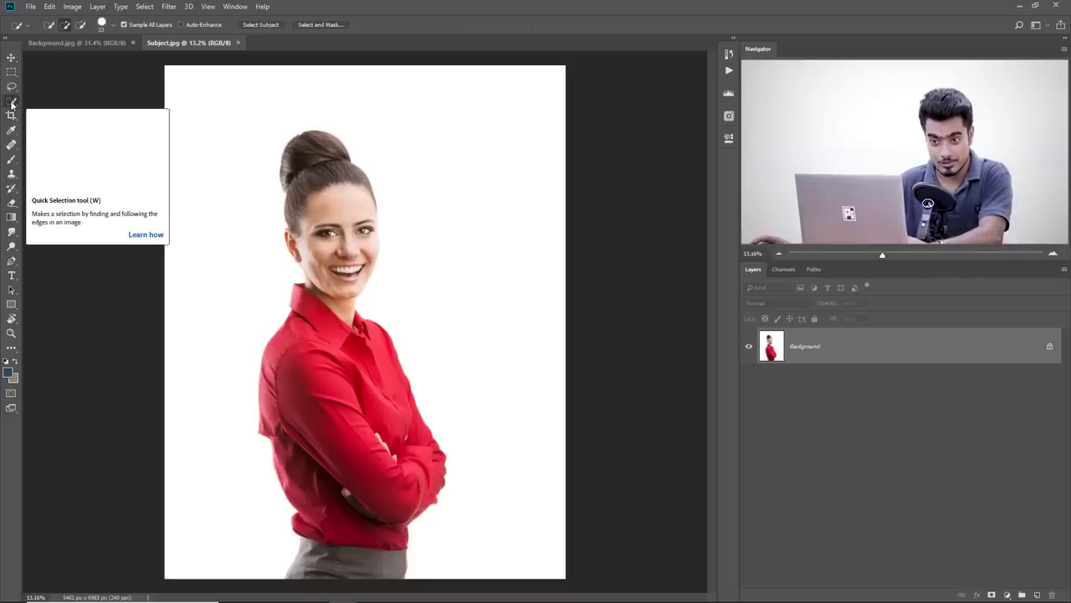
click(269, 26)
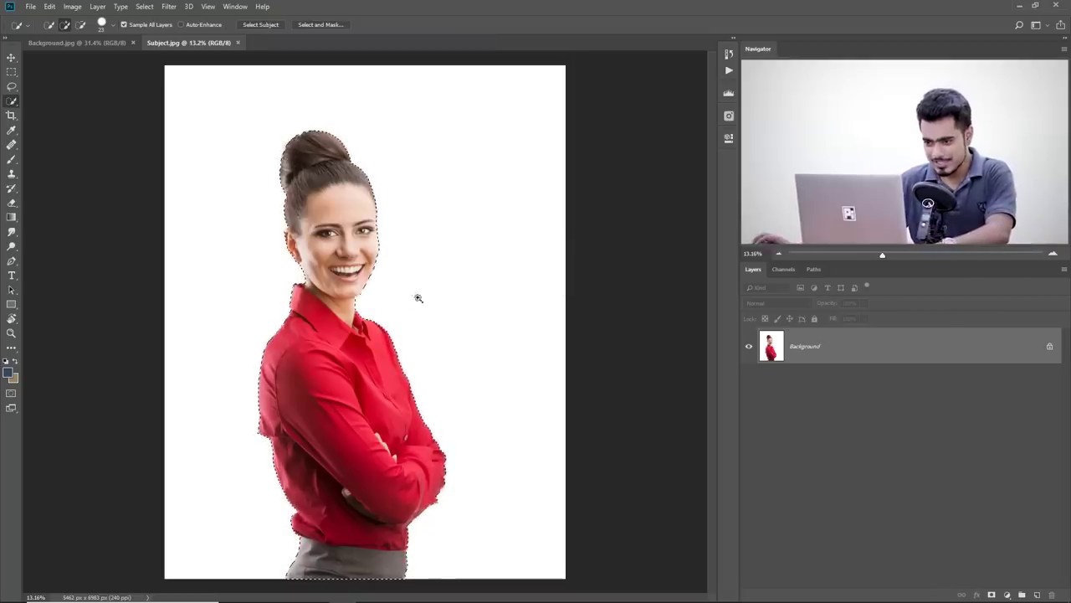
drag(356, 247, 396, 246)
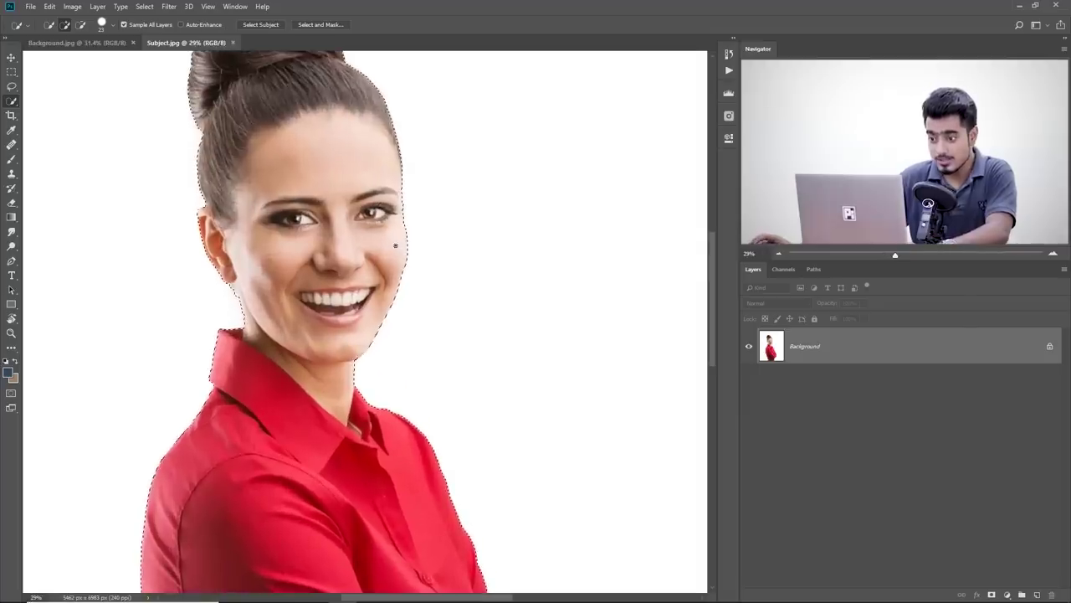
drag(310, 89, 336, 177)
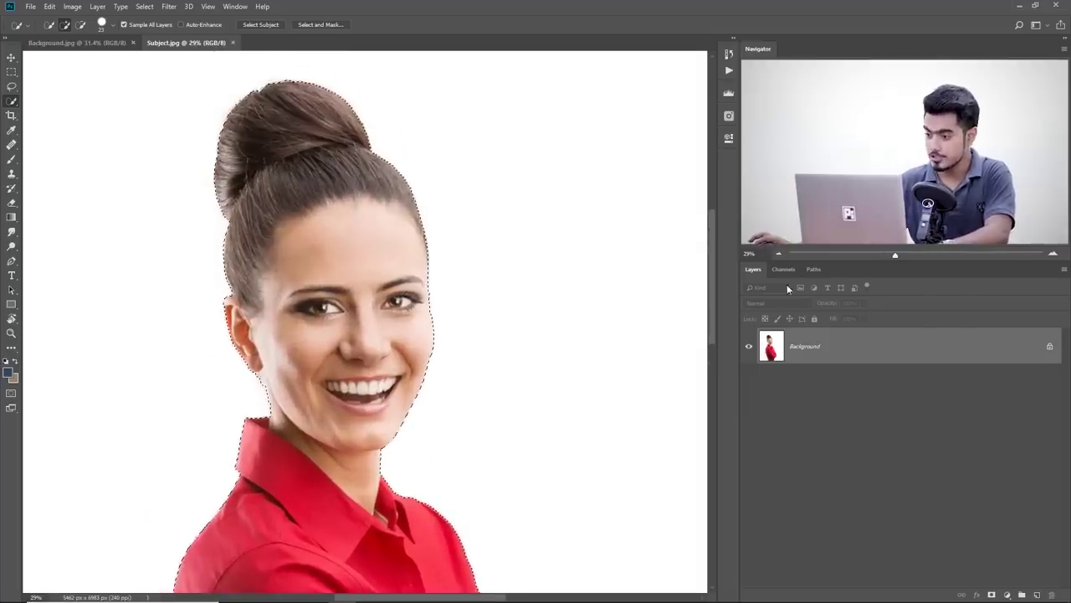
mouse_move(982, 598)
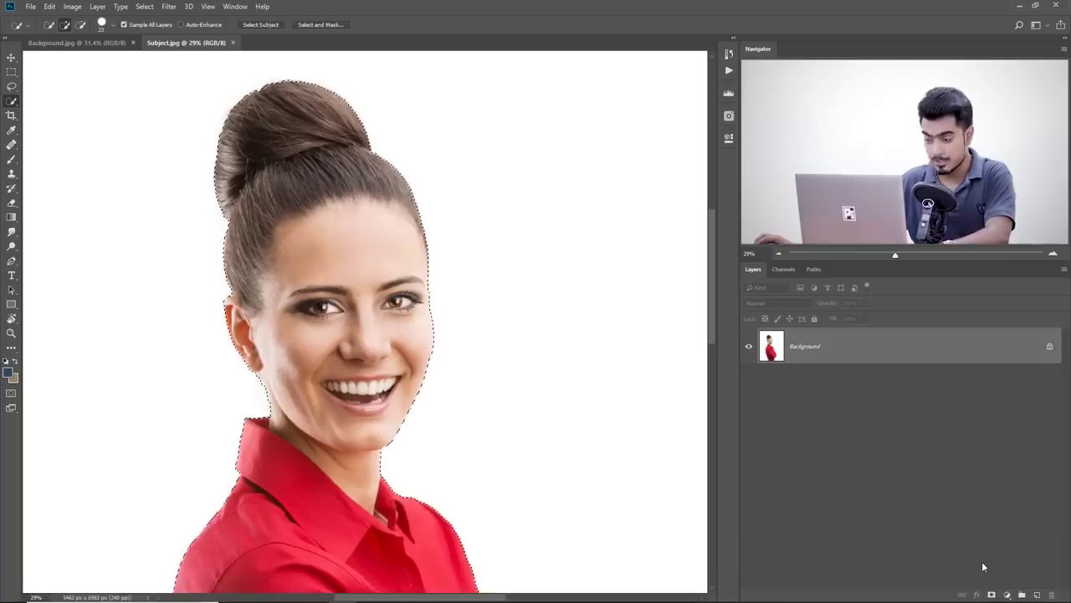
click(991, 595)
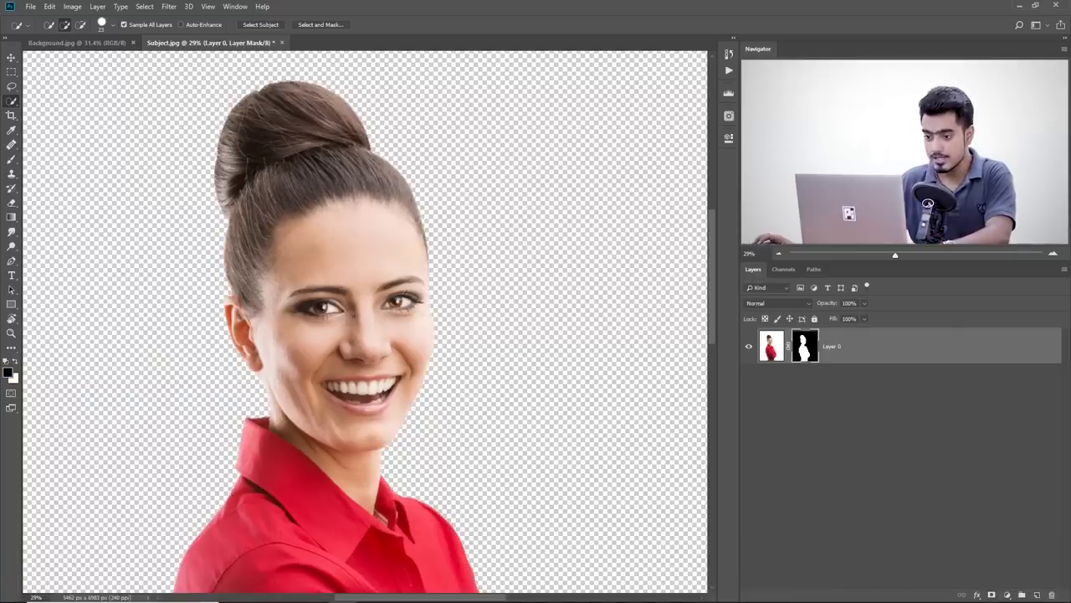
Step: Add a black Solid Color fill layer and place it beneath Layer 0
scroll(341, 280, down, 5)
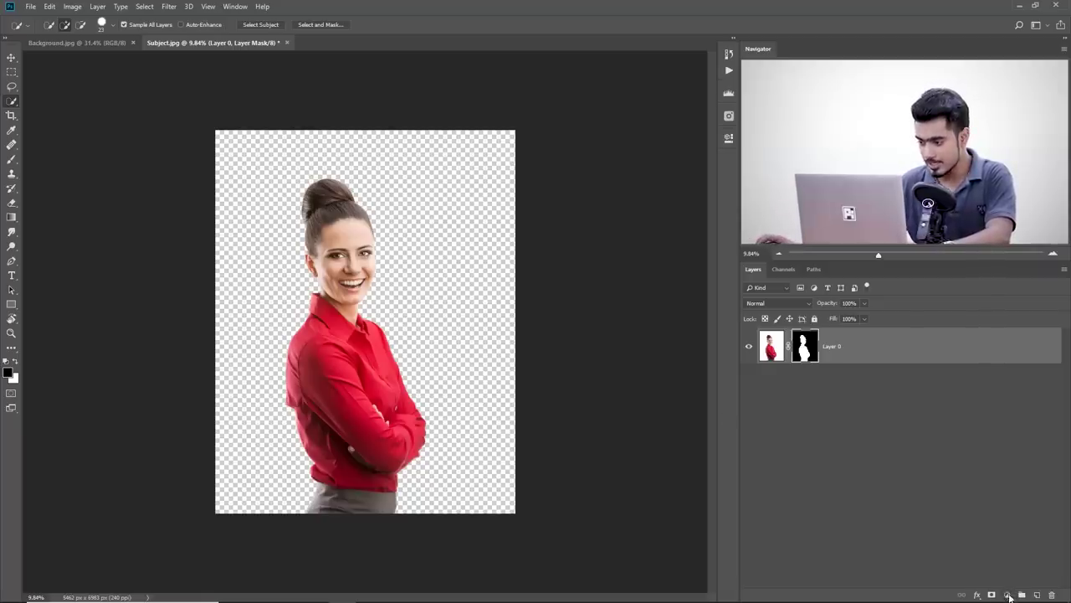
click(1007, 594)
click(1007, 397)
drag(694, 463, 657, 529)
click(919, 371)
drag(879, 347, 881, 412)
Step: Examine the cutout's edge against black along the sleeve, waist, collar and hair bun
drag(289, 309, 379, 378)
drag(404, 434, 392, 149)
scroll(392, 149, down, 5)
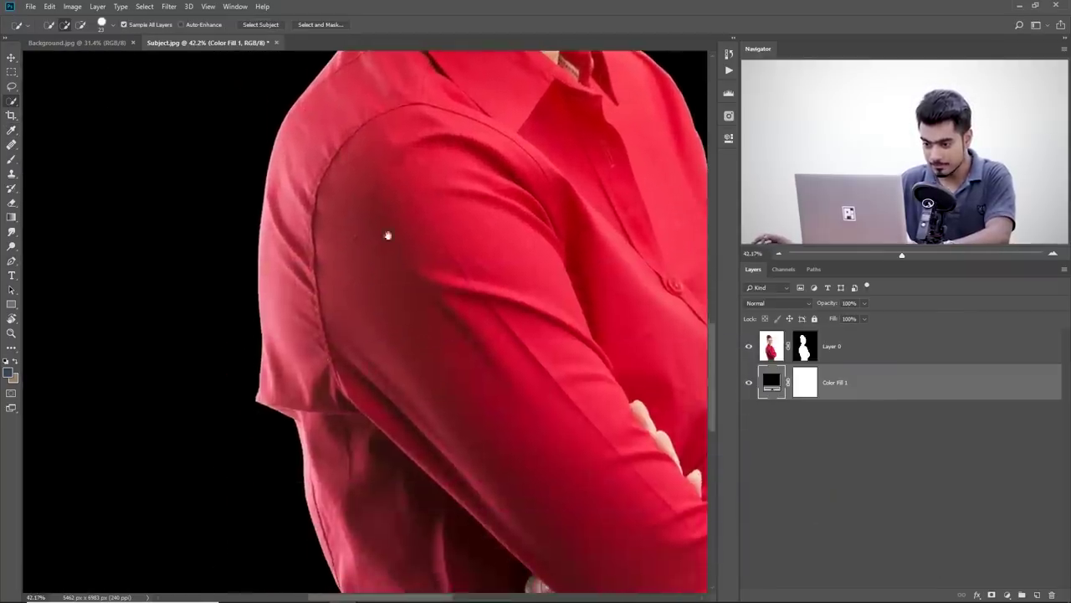
scroll(352, 323, down, 2)
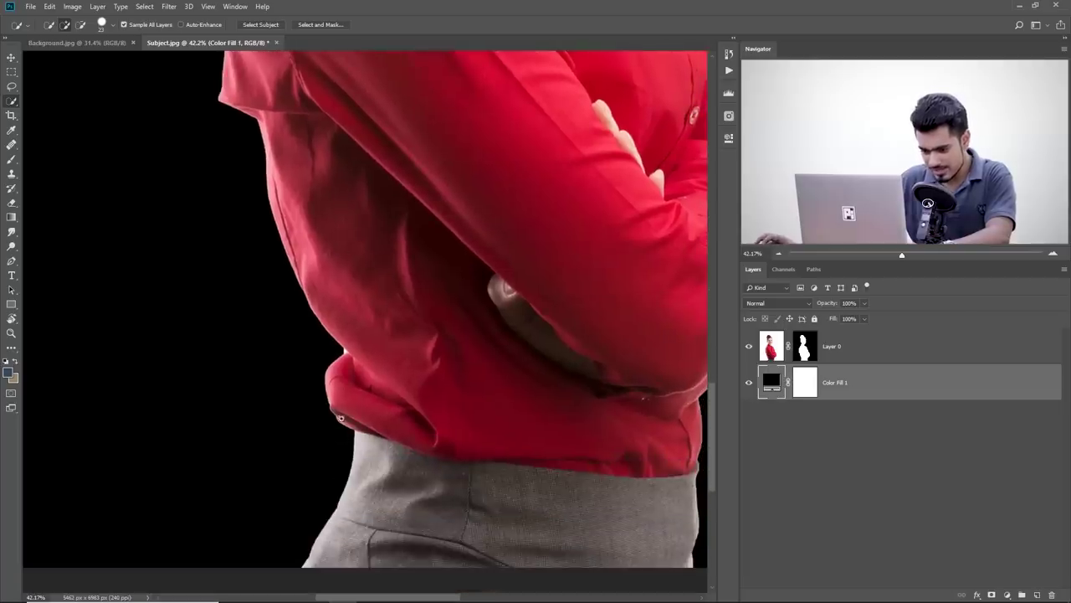
scroll(335, 376, up, 4)
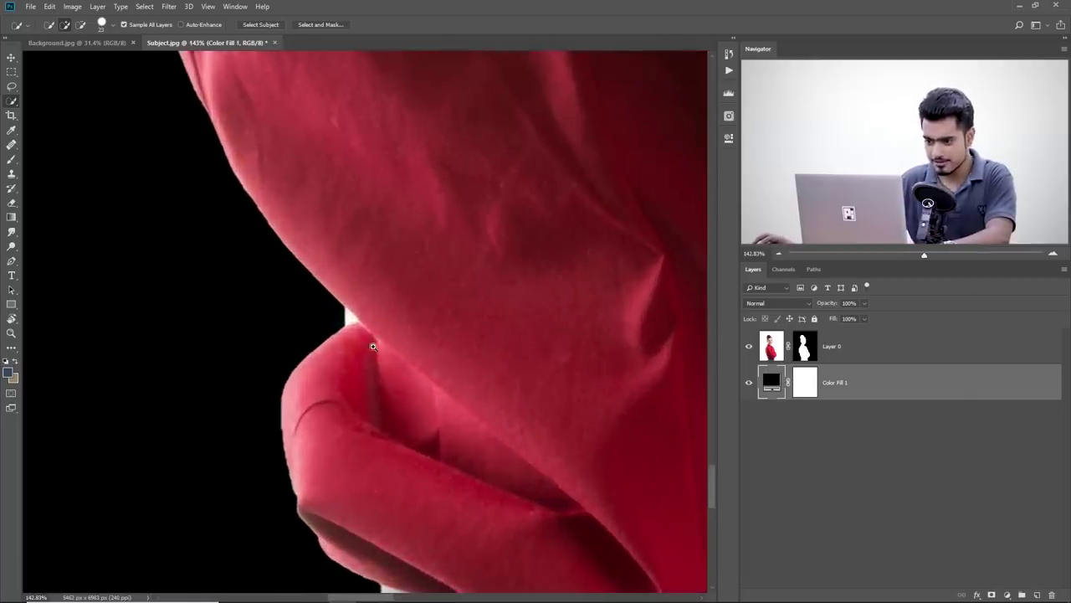
scroll(356, 209, down, 3)
scroll(354, 210, up, 8)
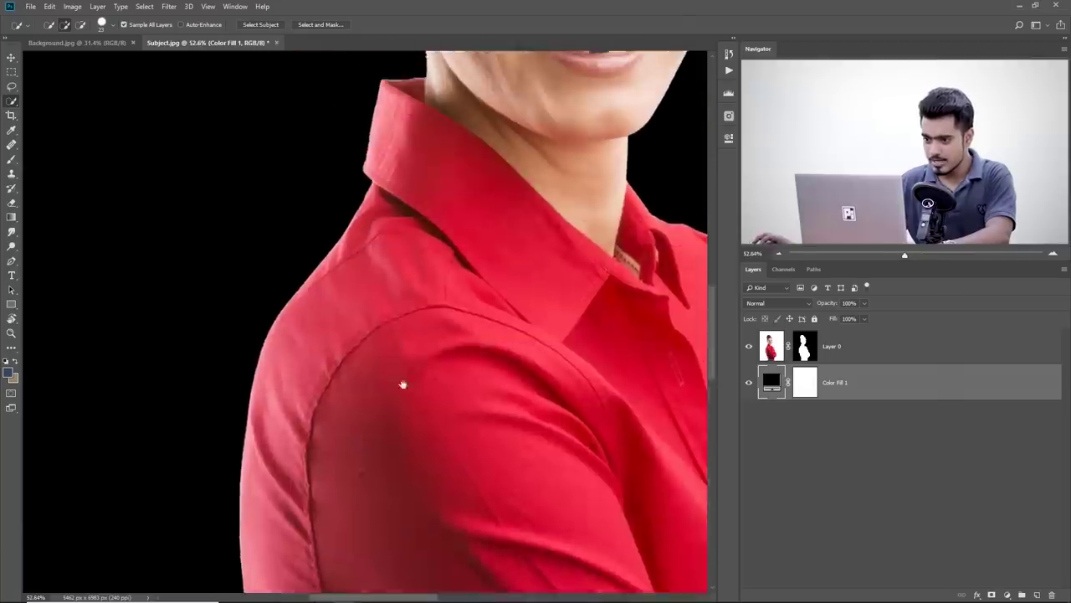
scroll(397, 354, up, 5)
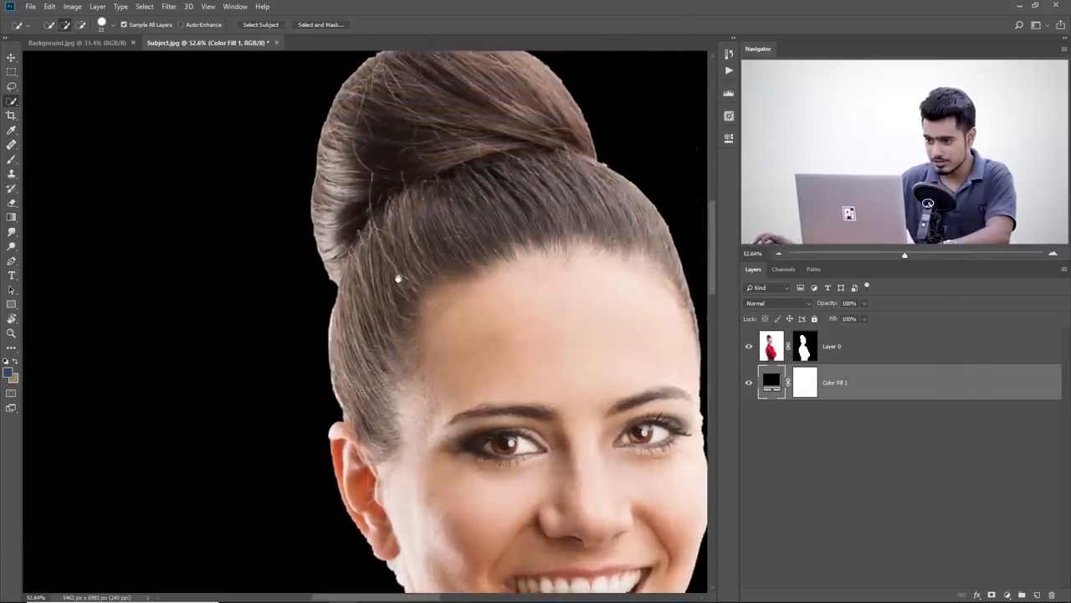
scroll(358, 164, up, 3)
scroll(414, 294, down, 1)
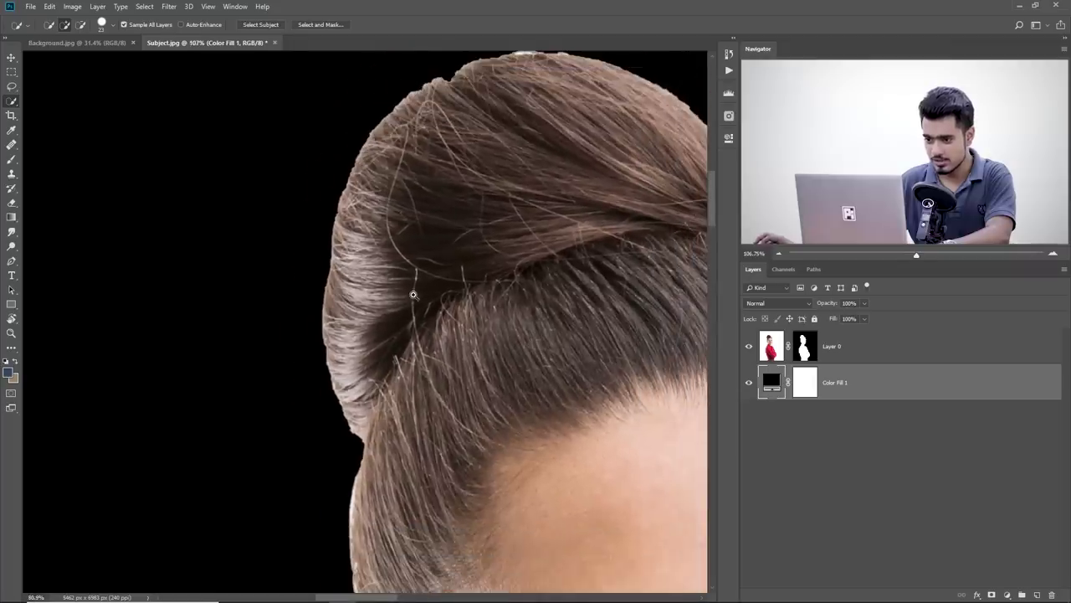
Step: Examine the cutout's edge around the face, folded arms, waist and neck for leftover background and uneven masking
drag(463, 402, 382, 114)
drag(461, 406, 256, 67)
drag(412, 263, 342, 453)
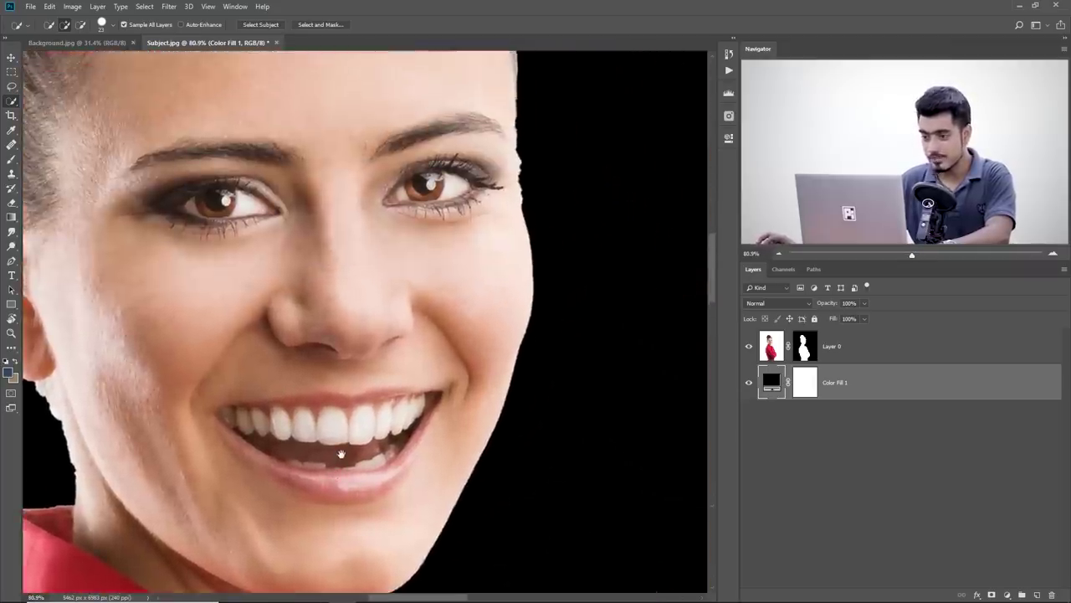
drag(422, 485, 327, 150)
drag(393, 401, 304, 131)
drag(438, 467, 376, 275)
drag(490, 483, 449, 65)
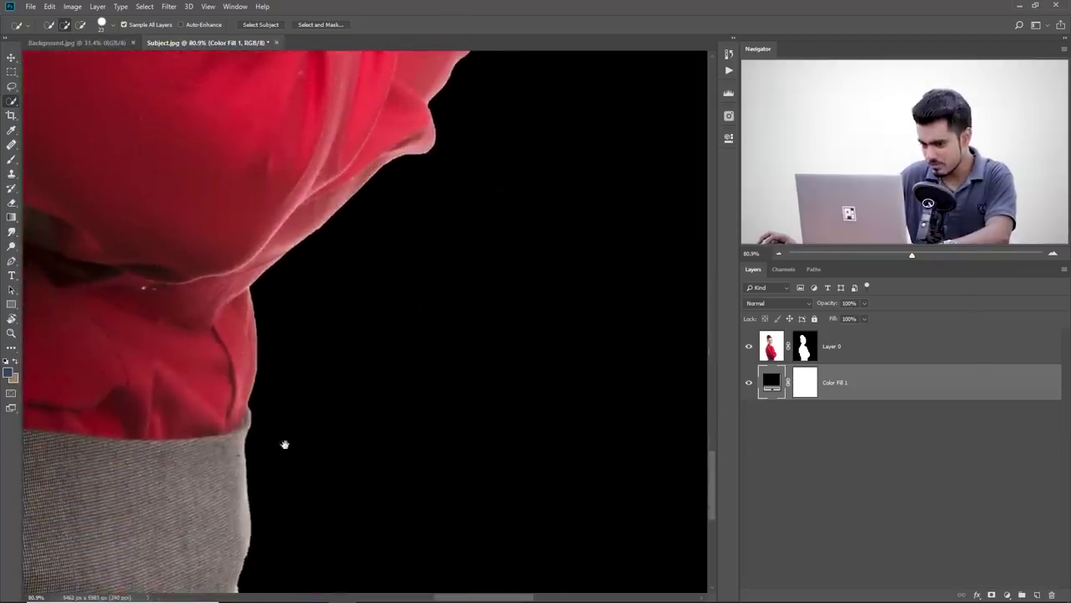
drag(220, 255, 500, 457)
drag(206, 155, 570, 454)
drag(385, 187, 457, 426)
drag(400, 305, 400, 430)
drag(385, 117, 393, 452)
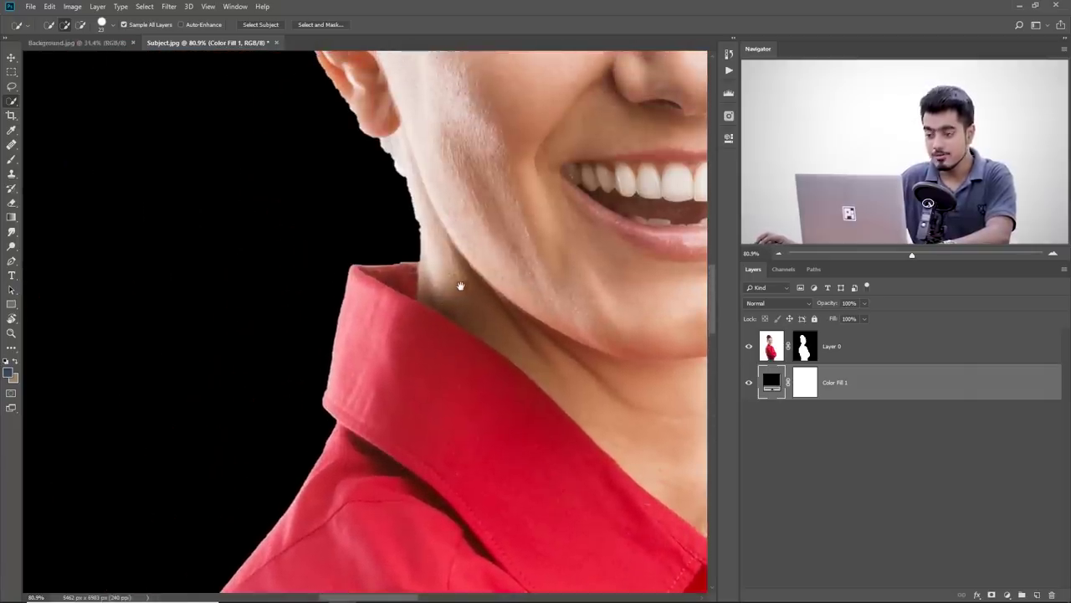
scroll(452, 255, up, 4)
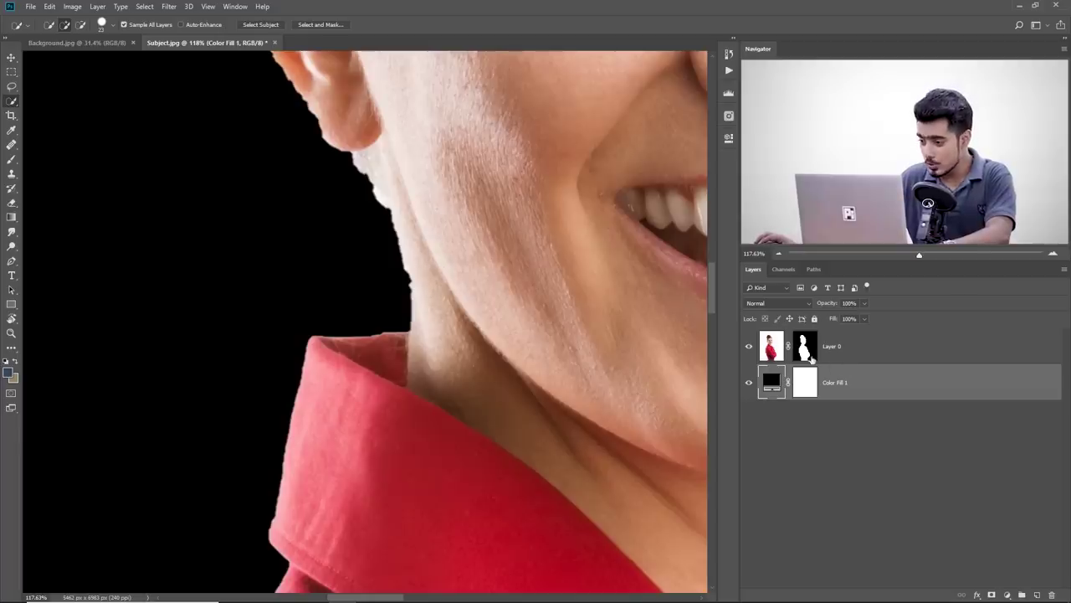
Step: Activate Layer 0 with the Pen tool in Path mode and temporarily disable its layer mask
click(838, 345)
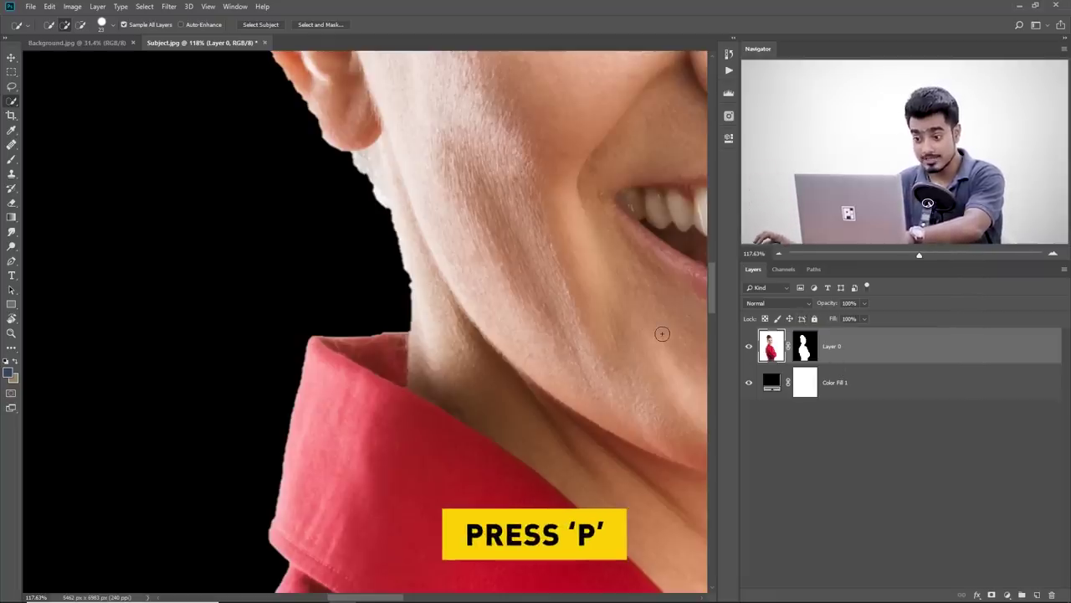
key(p)
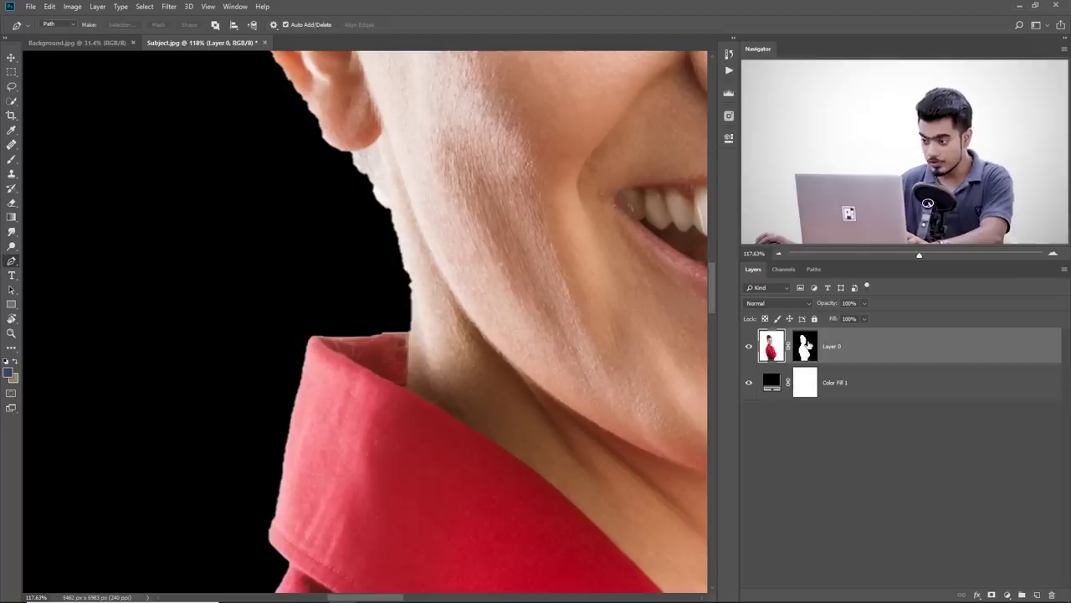
shift+click(809, 344)
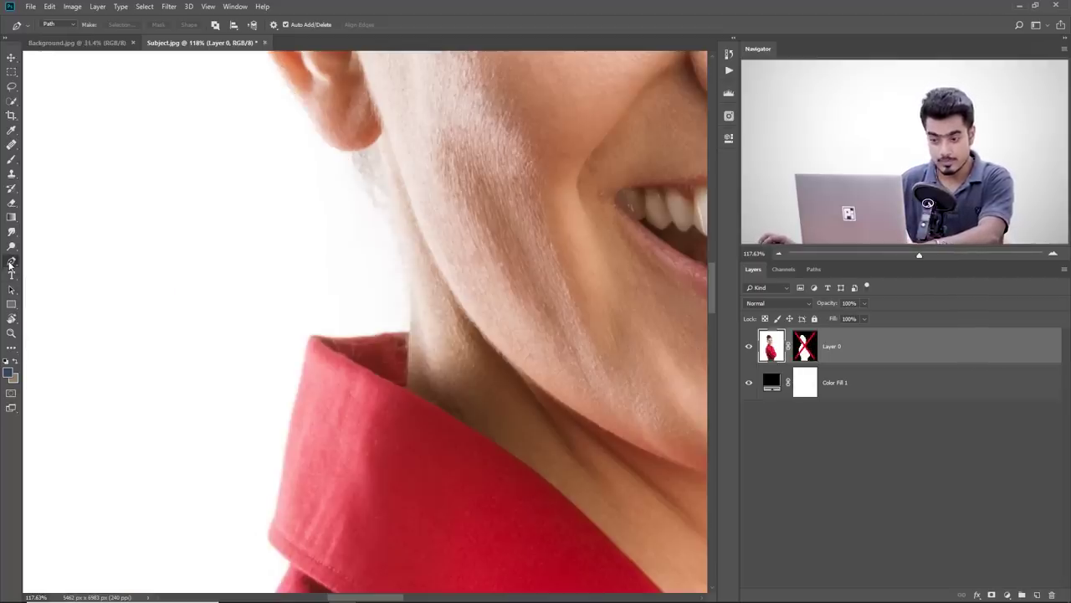
Step: Draw a pen path along the upper edge of the shirt collar, from its outer tip to the neck
scroll(376, 286, up, 5)
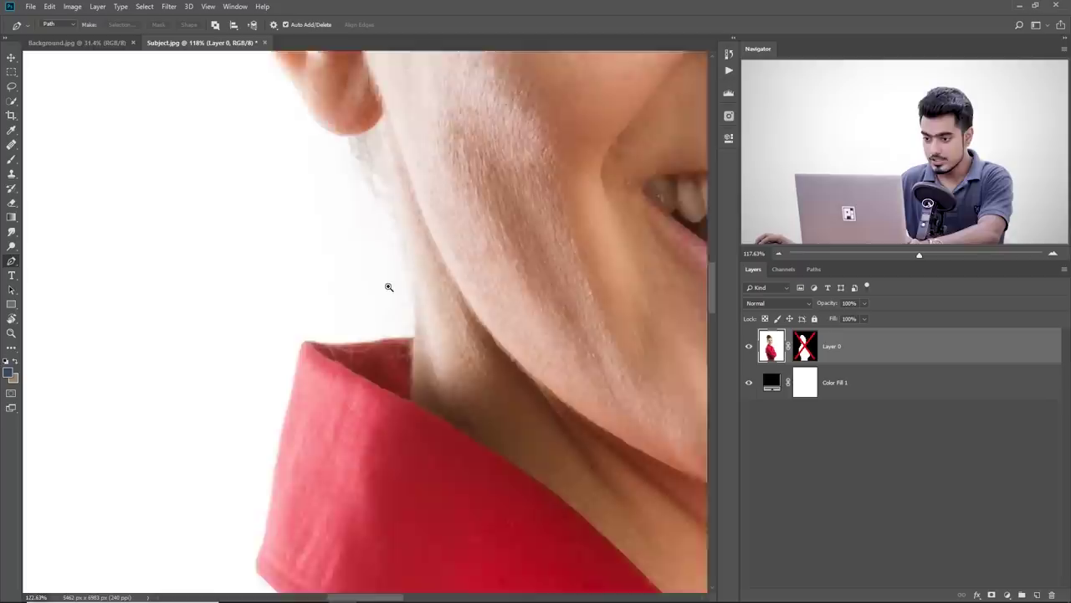
drag(424, 290, 403, 262)
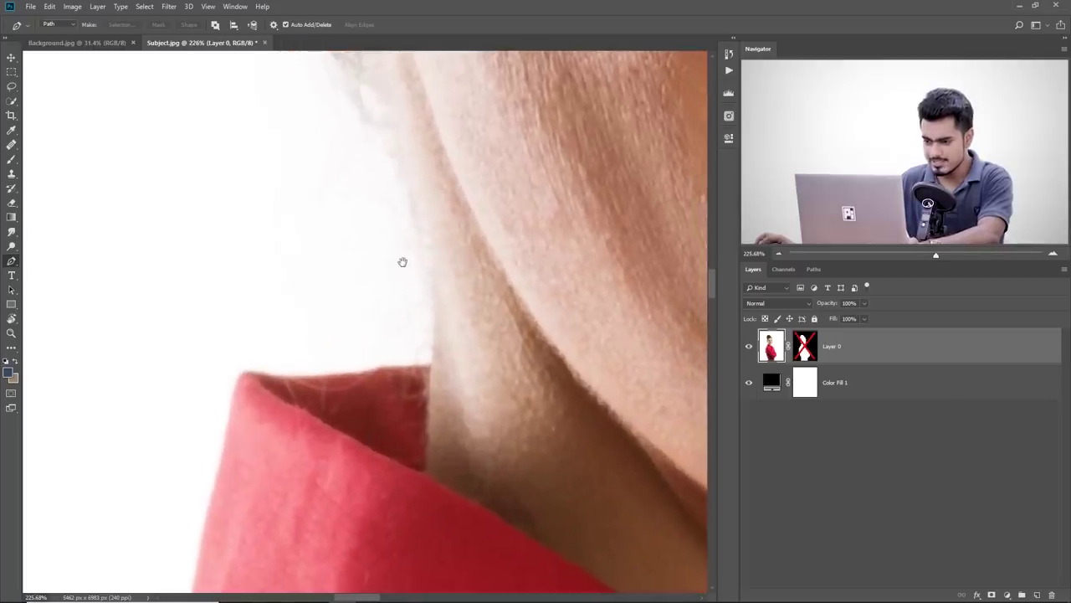
scroll(383, 321, up, 3)
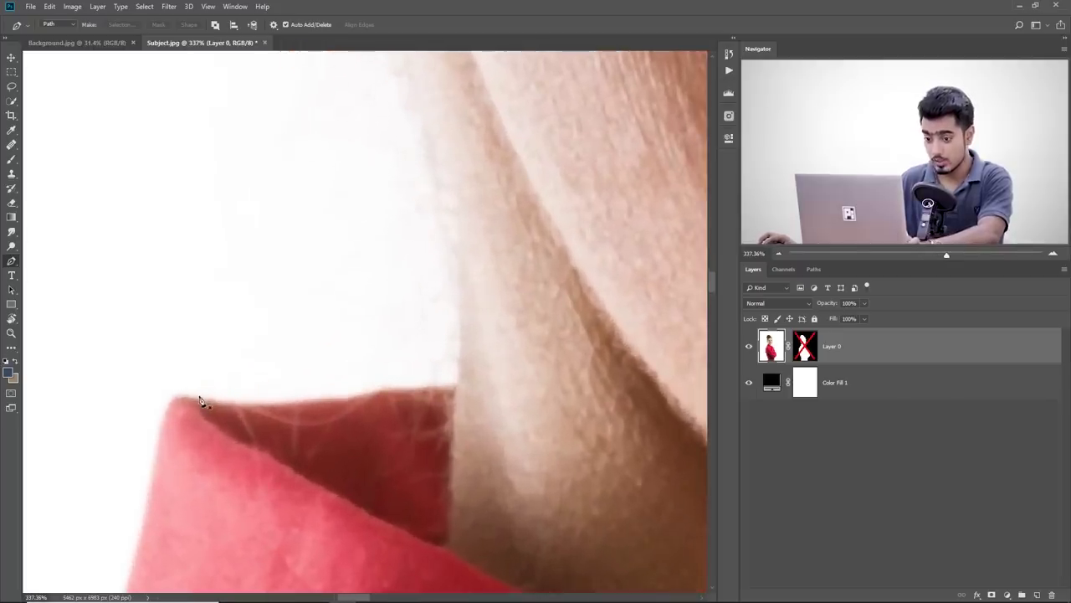
click(177, 397)
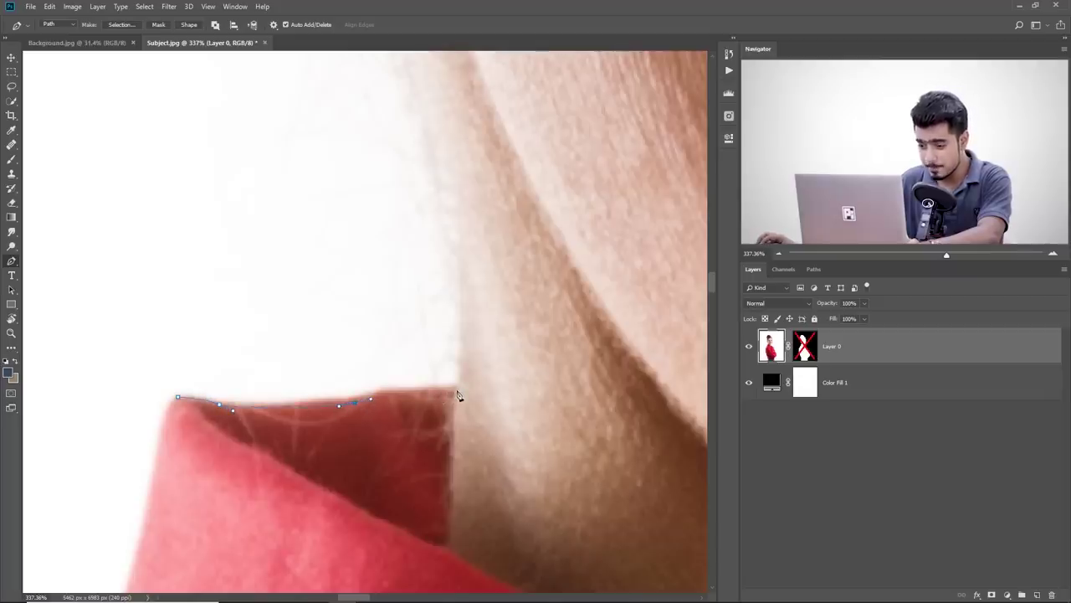
drag(478, 391, 488, 390)
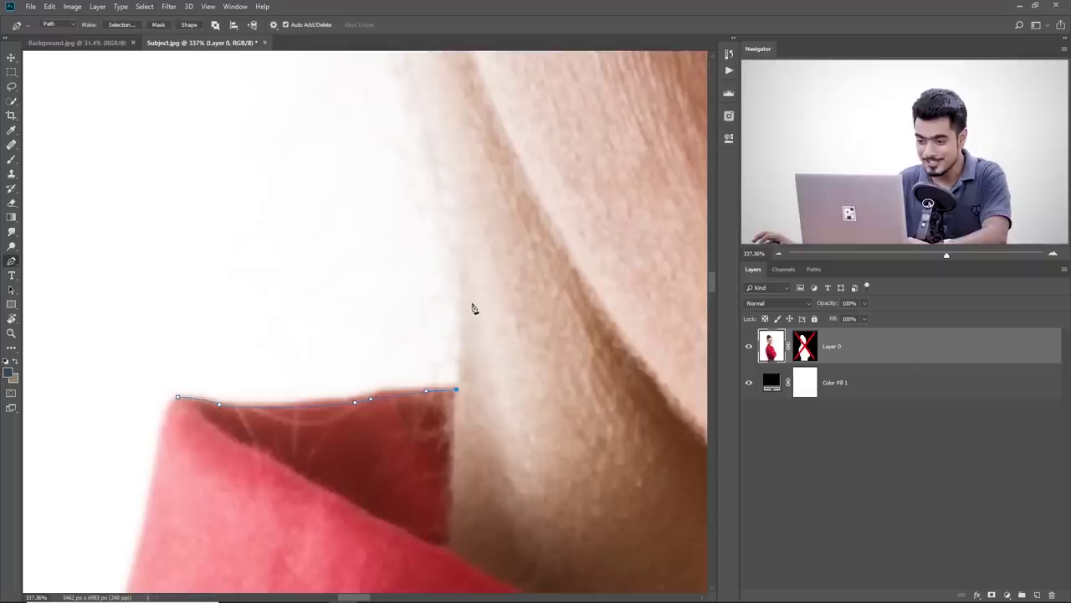
Step: Continue the pen path from the collar up the edge of the neck to the base of the earlobe
drag(471, 304, 412, 394)
drag(395, 261, 424, 495)
click(336, 253)
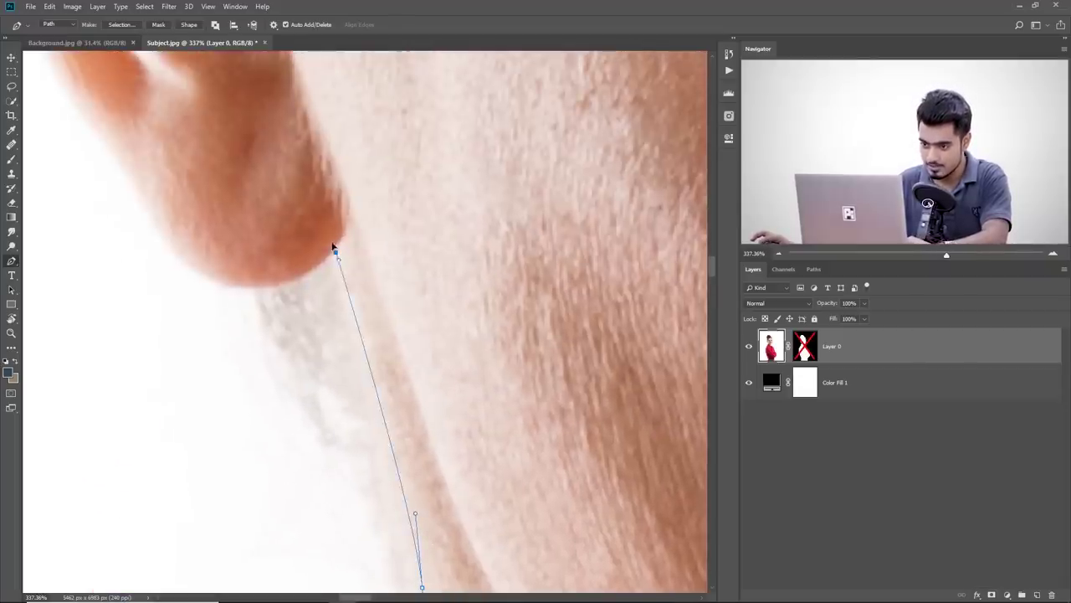
drag(319, 294, 338, 390)
drag(251, 261, 262, 291)
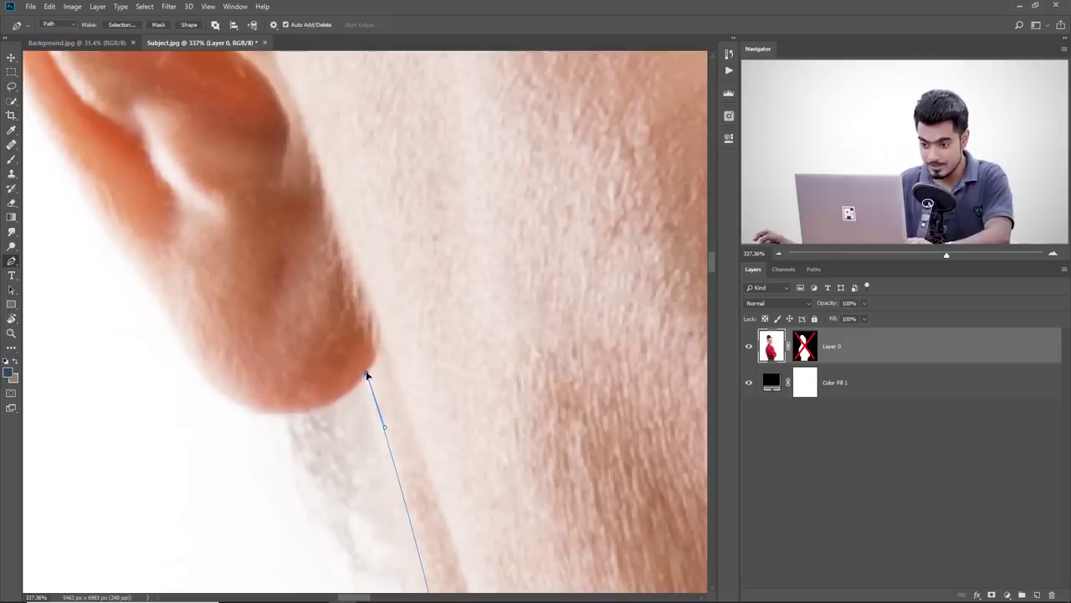
Step: Curve the path around the underside of the earlobe and adjust its anchor points and handles to fit the edge
drag(222, 395, 193, 361)
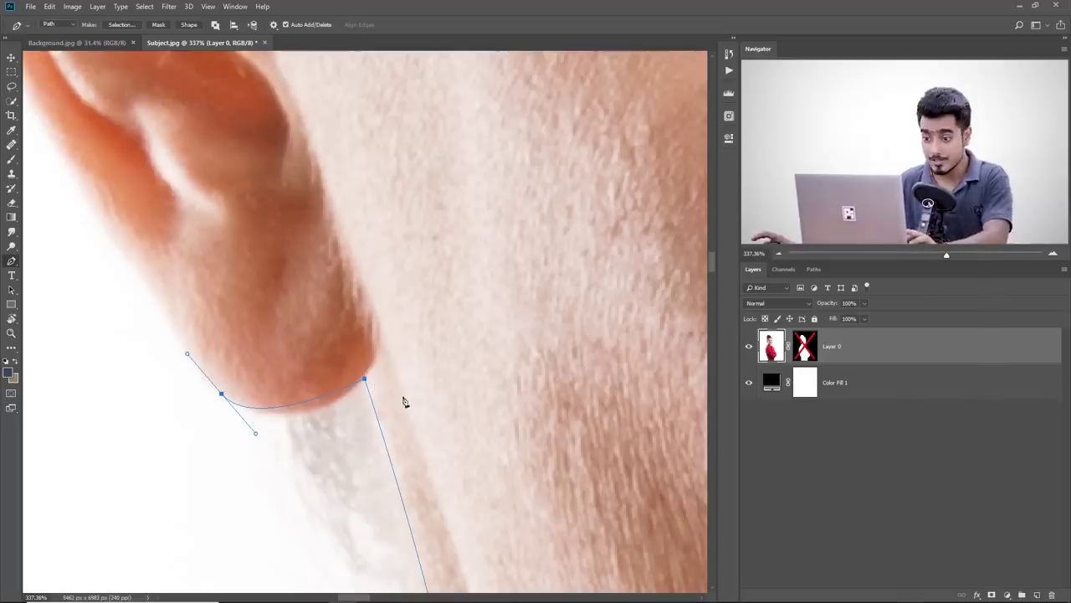
drag(365, 380, 350, 393)
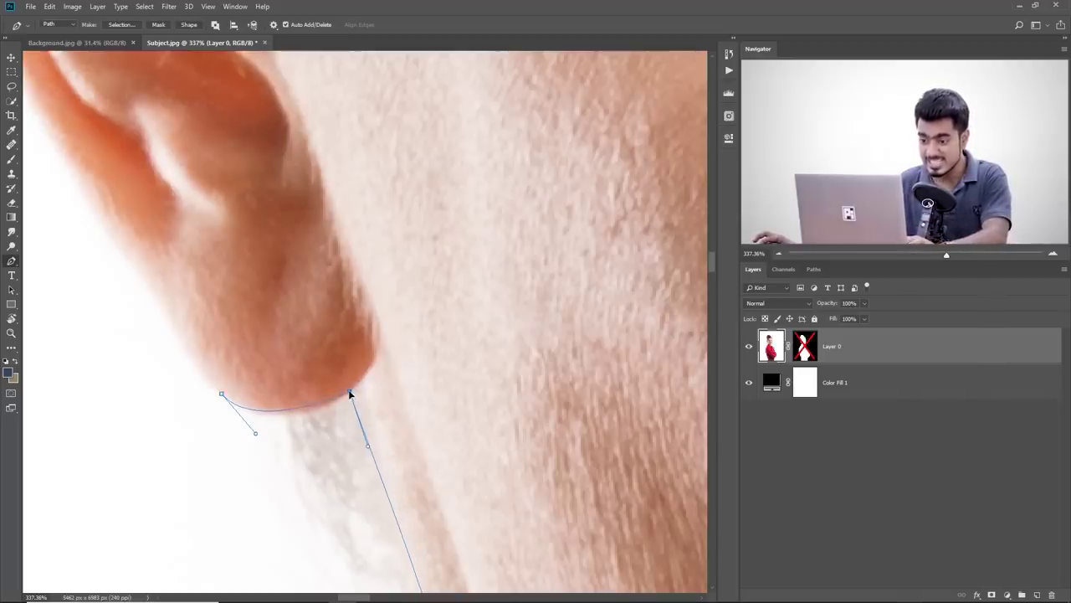
drag(369, 342, 484, 261)
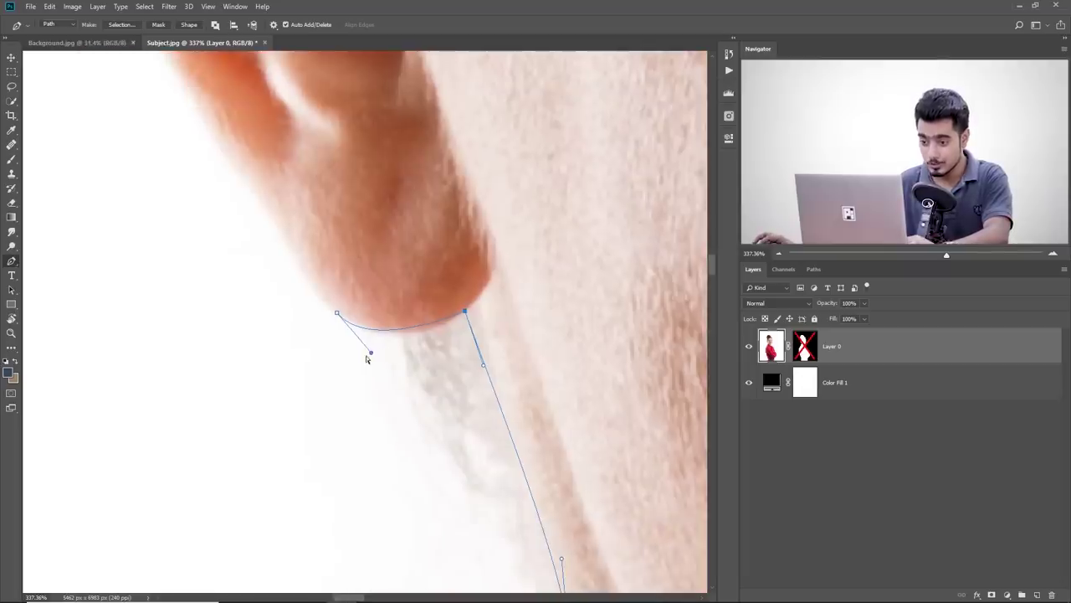
drag(371, 357, 403, 360)
drag(337, 313, 340, 310)
Step: Extend the path from the earlobe up the lower outer edge of the ear
drag(310, 243, 371, 352)
click(341, 337)
scroll(334, 328, up, 5)
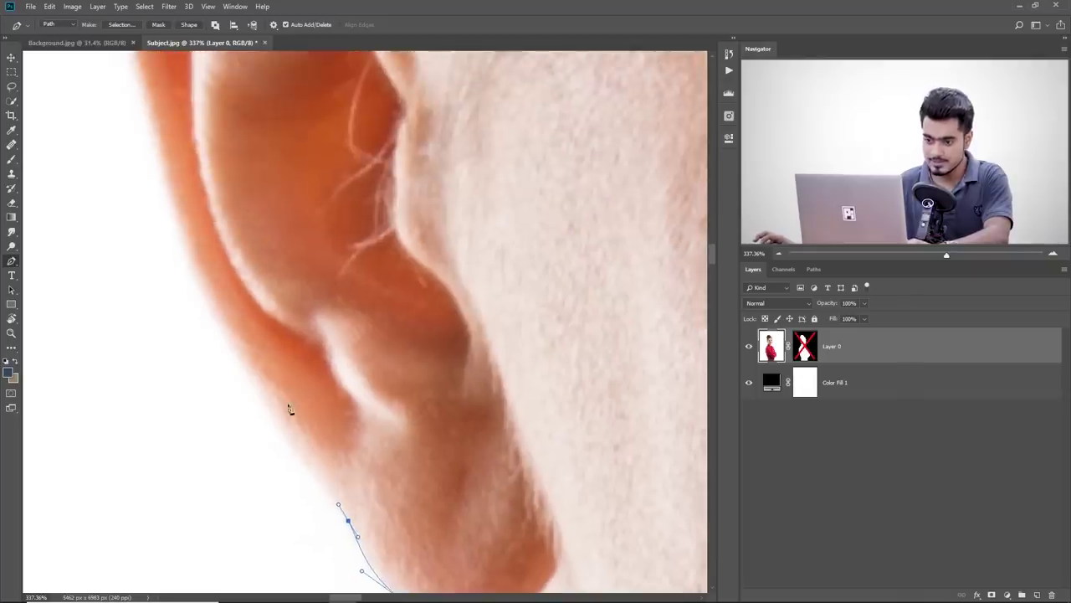
drag(235, 355, 210, 303)
drag(237, 267, 353, 509)
click(269, 405)
key(ctrl+z)
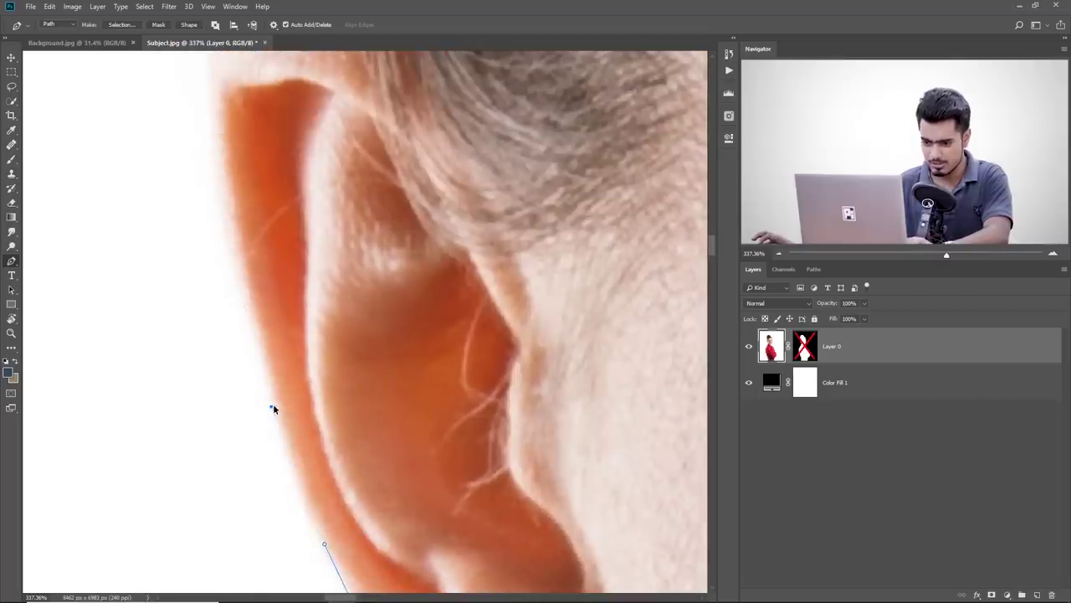
key(ctrl+z)
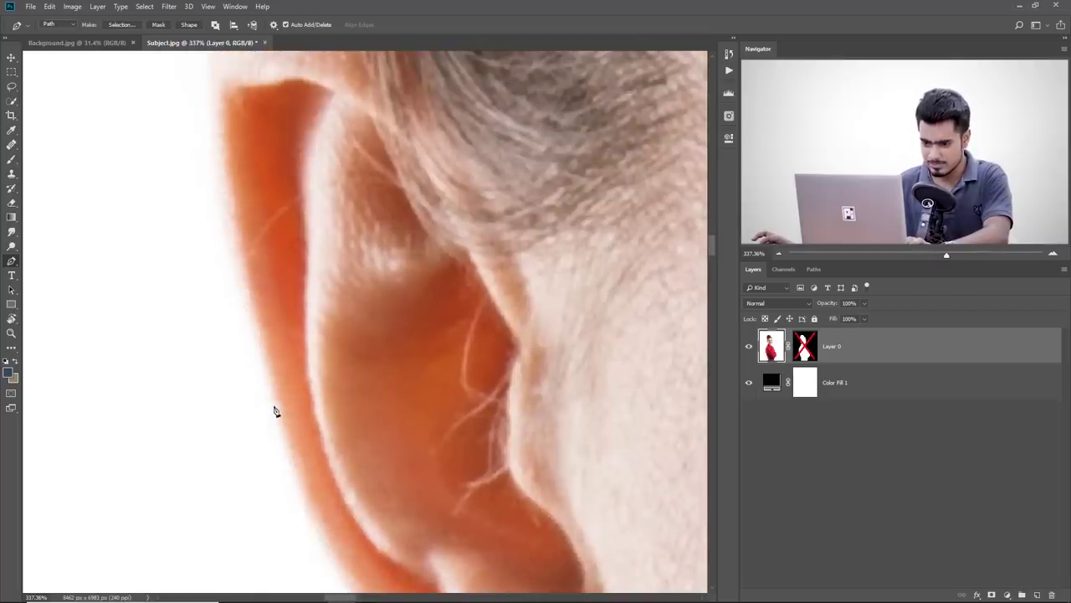
Step: Extend the pen path up the outer edge of the ear to just below its top, adjusting the handles to fit the curve
drag(270, 407, 256, 354)
drag(308, 462, 332, 424)
drag(304, 188, 371, 578)
drag(287, 276, 292, 248)
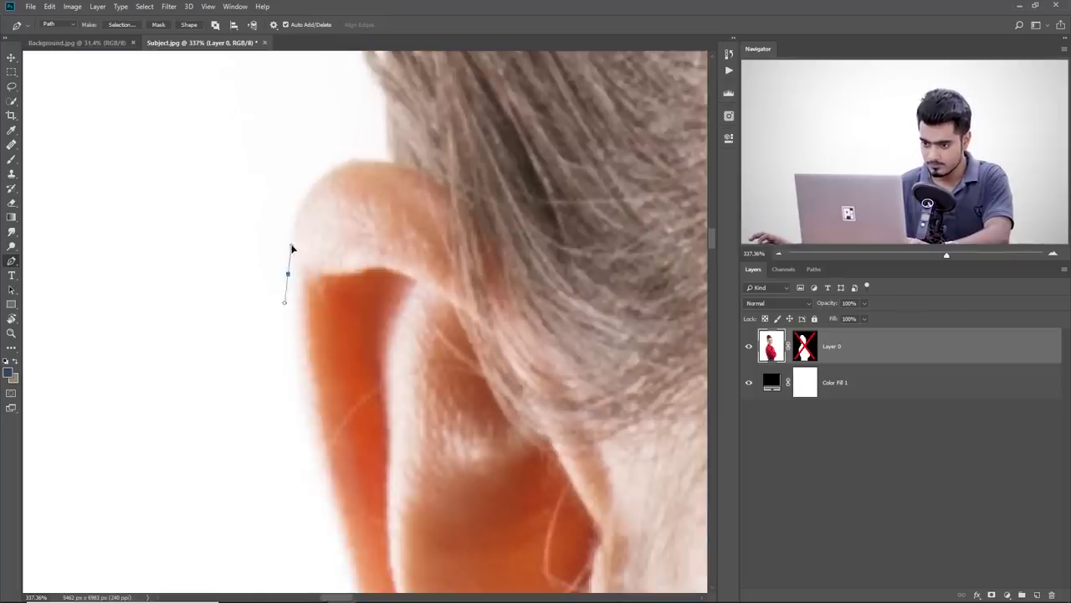
key(ctrl+z)
drag(333, 380, 317, 286)
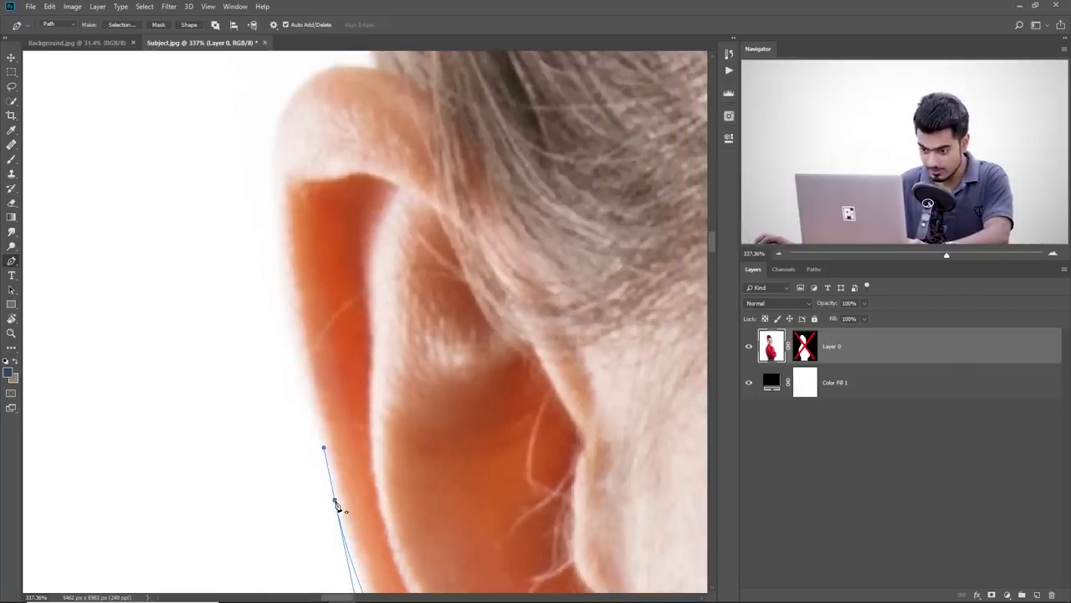
drag(327, 334, 359, 388)
drag(308, 235, 310, 194)
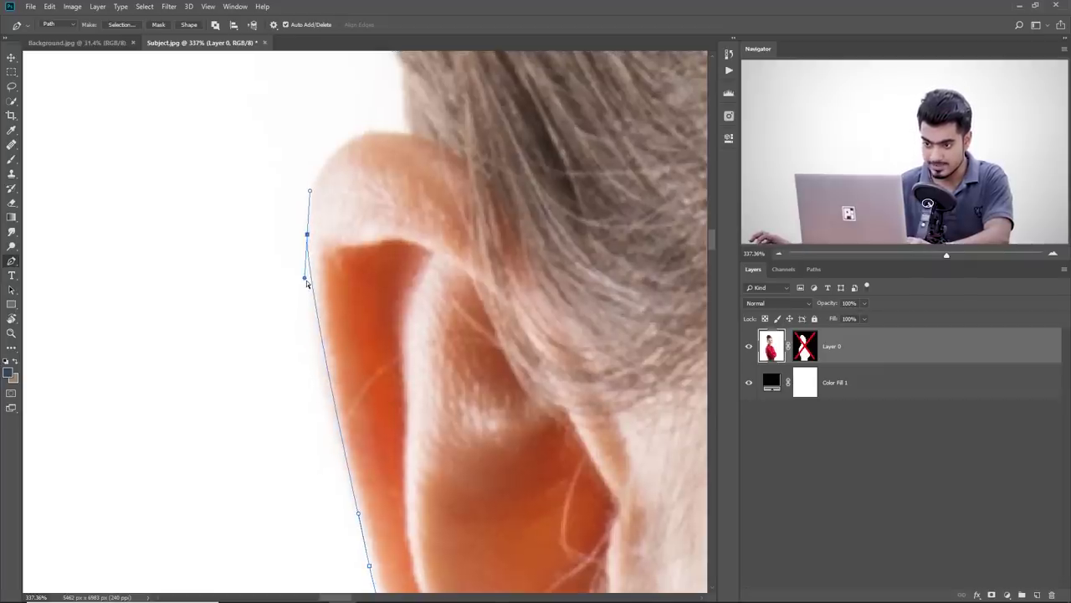
drag(304, 278, 307, 368)
Step: Curve the path over the top of the ear to where it meets the hair, fitting its anchor points to the edge
drag(333, 263, 313, 431)
drag(287, 402, 286, 396)
drag(333, 312, 359, 305)
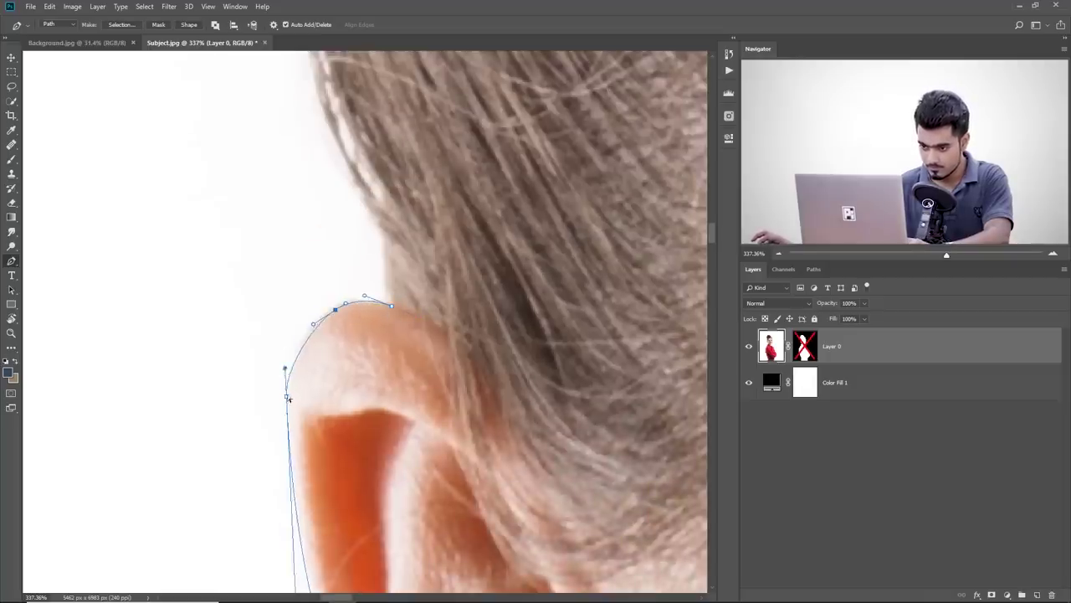
drag(359, 314, 346, 366)
Step: Continue the path from the top of the ear up the side of the head, staying slightly inside the hair edge
drag(381, 294, 348, 408)
click(347, 413)
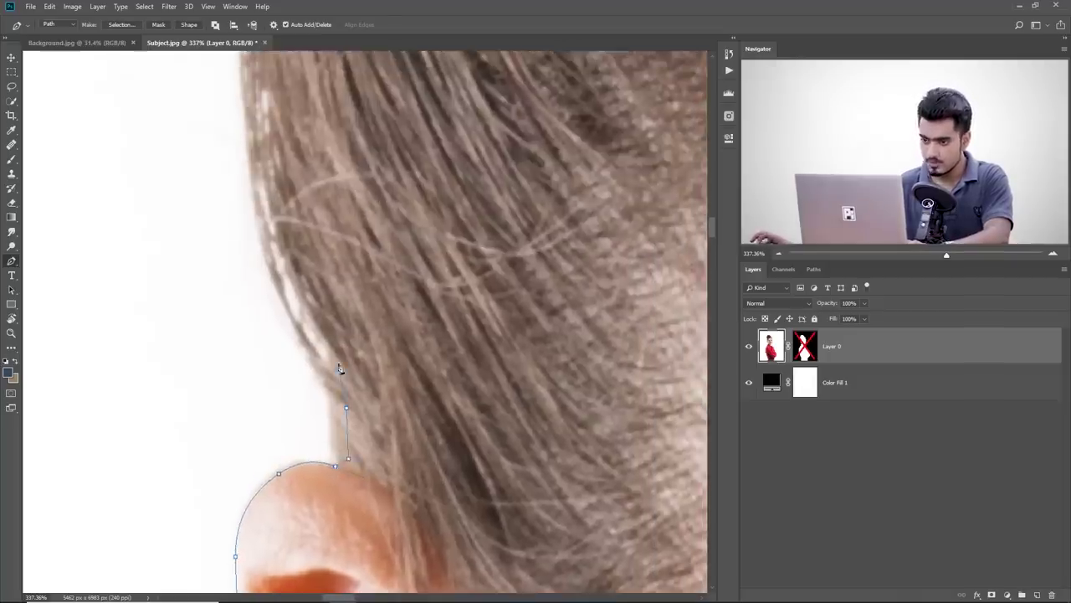
click(340, 375)
drag(335, 275, 285, 436)
drag(238, 246, 224, 526)
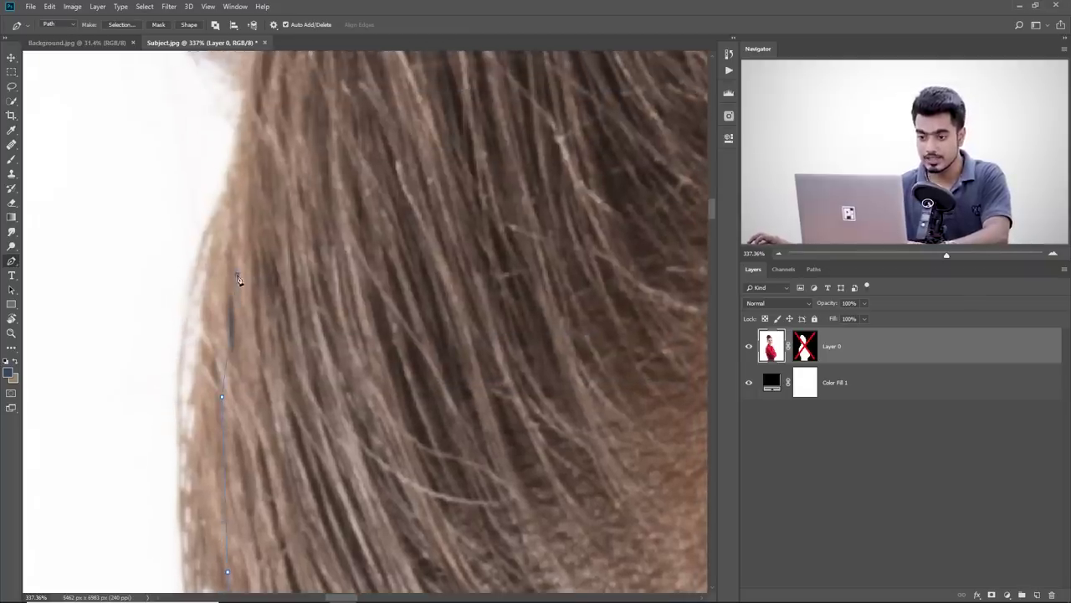
scroll(238, 280, up, 5)
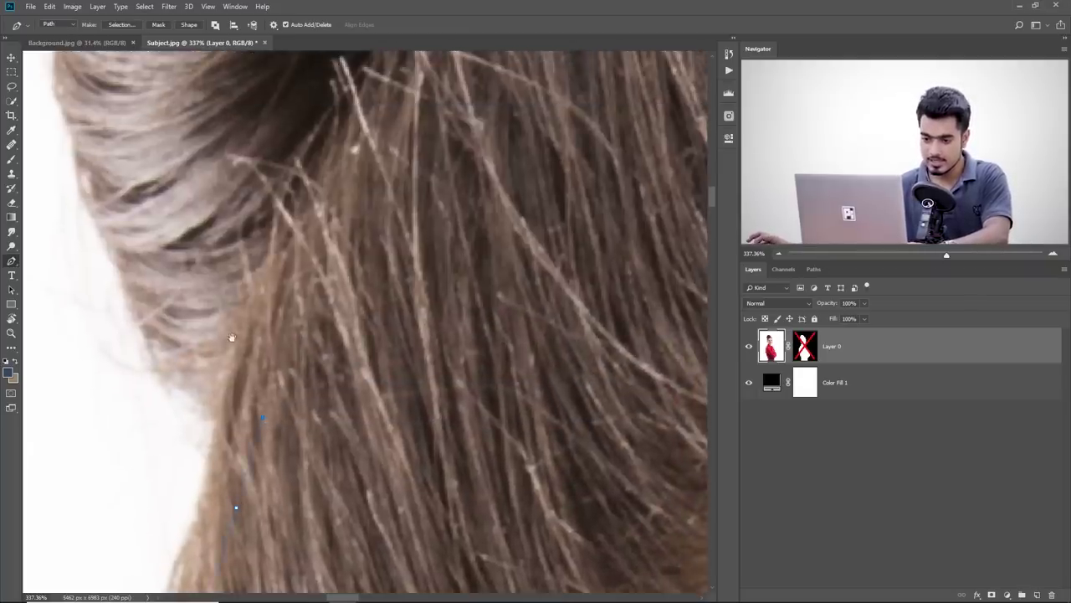
scroll(232, 337, up, 10)
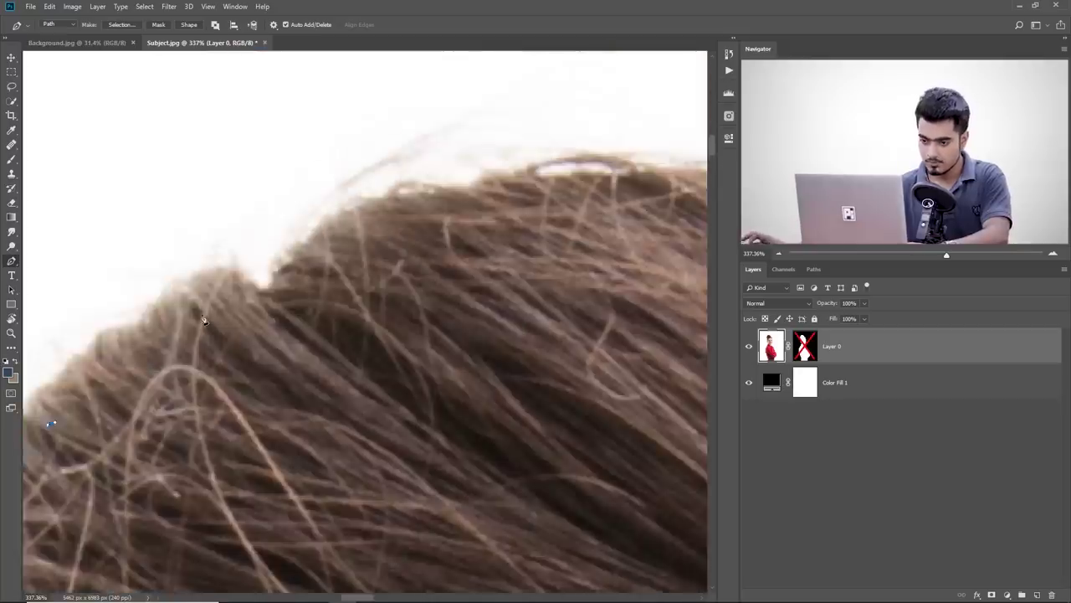
Step: Carry the path across the top of the hair and down to the hairline on the opposite side of the forehead
drag(670, 251, 226, 357)
drag(636, 510, 167, 141)
drag(519, 544, 129, 199)
drag(468, 544, 206, 146)
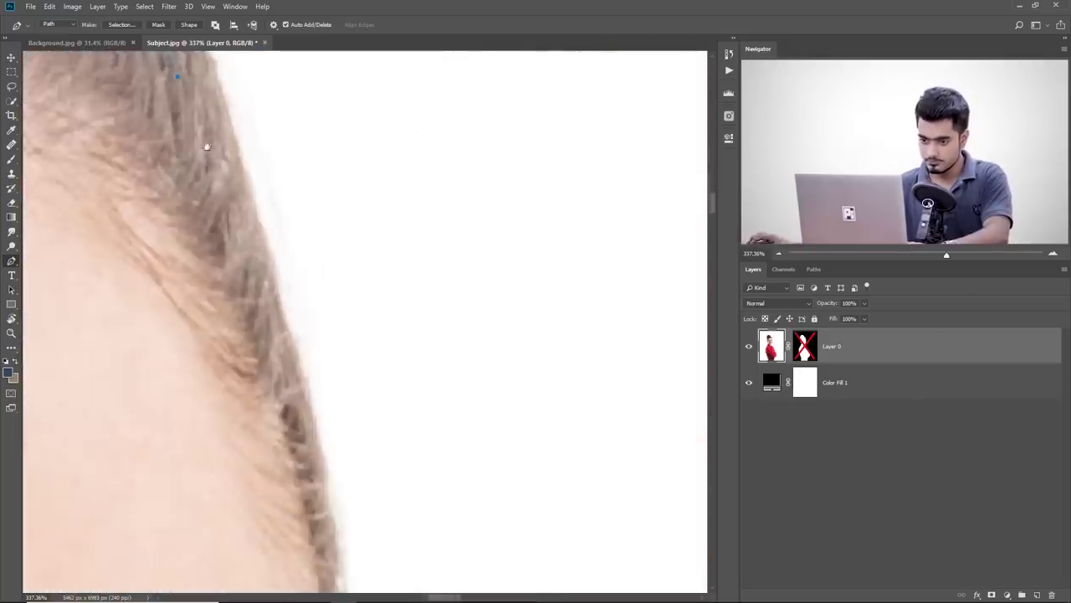
Step: Run the path down the side of the forehead, just inside the fine hairs, to beside the eye
scroll(168, 235, up, 4)
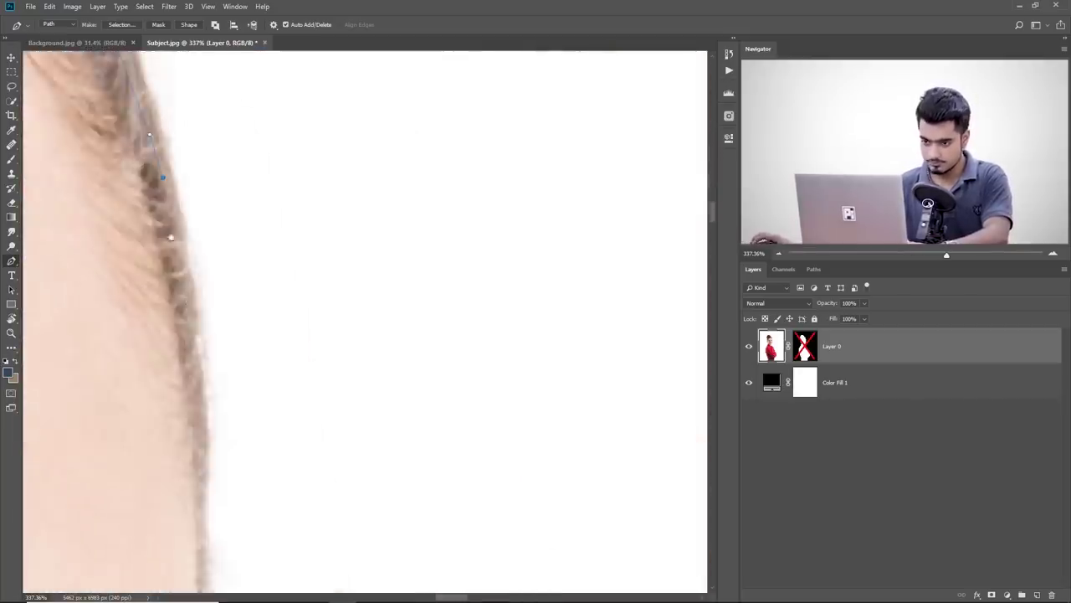
click(162, 335)
scroll(163, 335, down, 5)
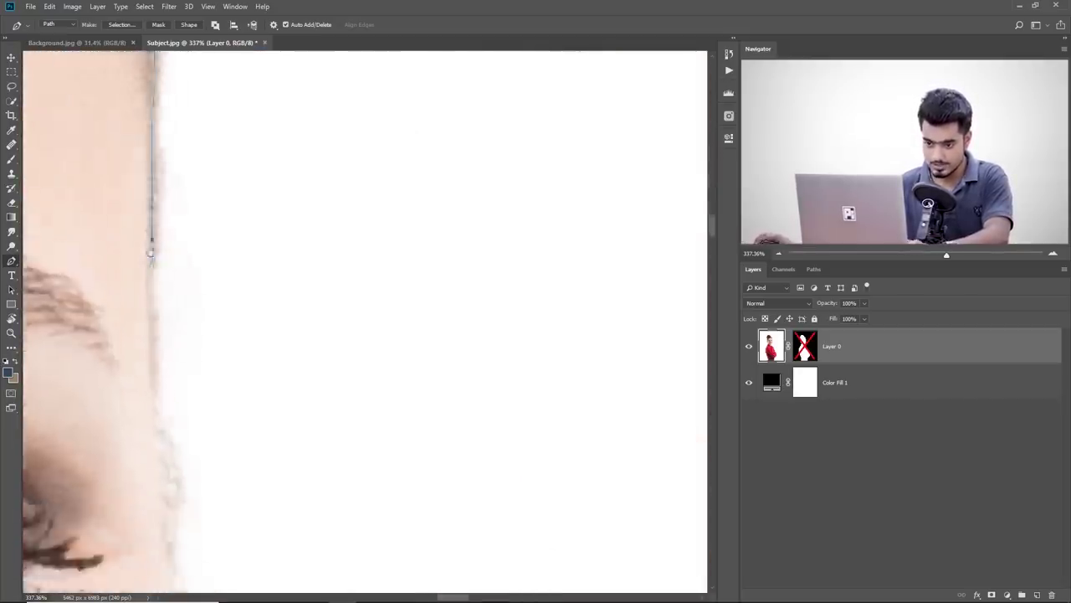
scroll(153, 335, down, 5)
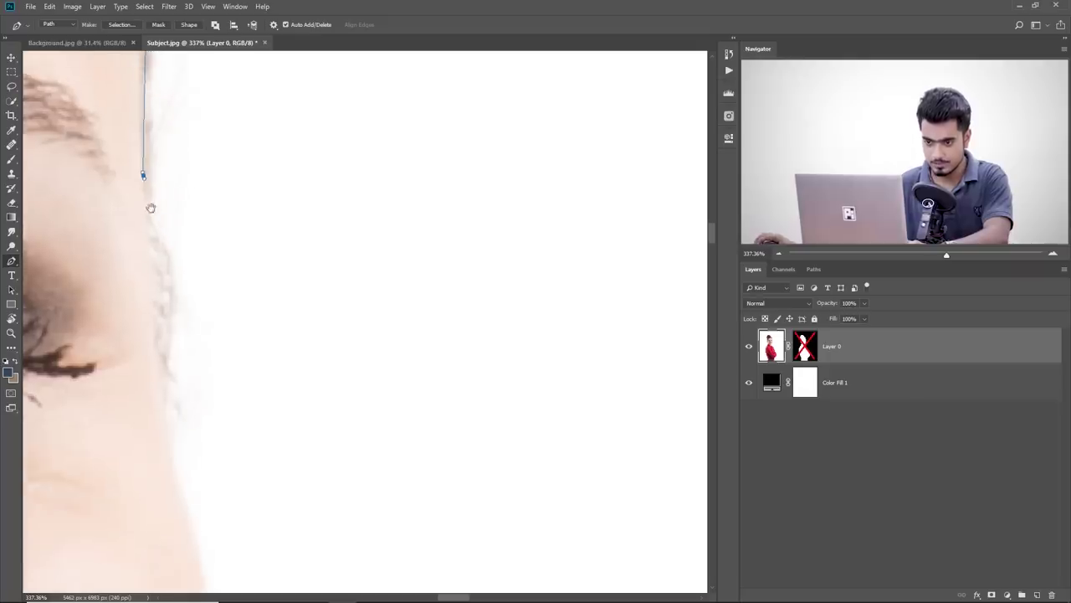
scroll(151, 334, down, 8)
Step: Continue the path from beside the eye down the outer curve of the cheek, shaping each segment with its handles
drag(179, 366, 186, 448)
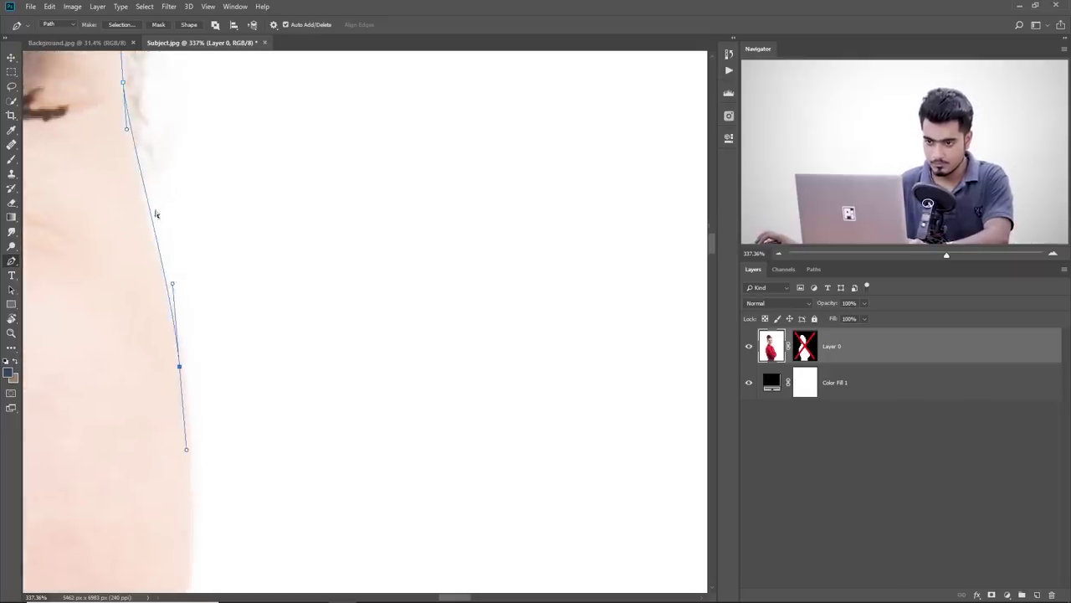
drag(181, 374, 158, 218)
drag(108, 580, 192, 452)
drag(193, 474, 158, 565)
drag(232, 390, 273, 322)
drag(192, 503, 272, 223)
drag(227, 279, 256, 232)
drag(301, 180, 269, 395)
drag(311, 257, 315, 273)
Step: Add an anchor point on the lower cheek and adjust its handles so the path follows the face edge
scroll(316, 282, down, 10)
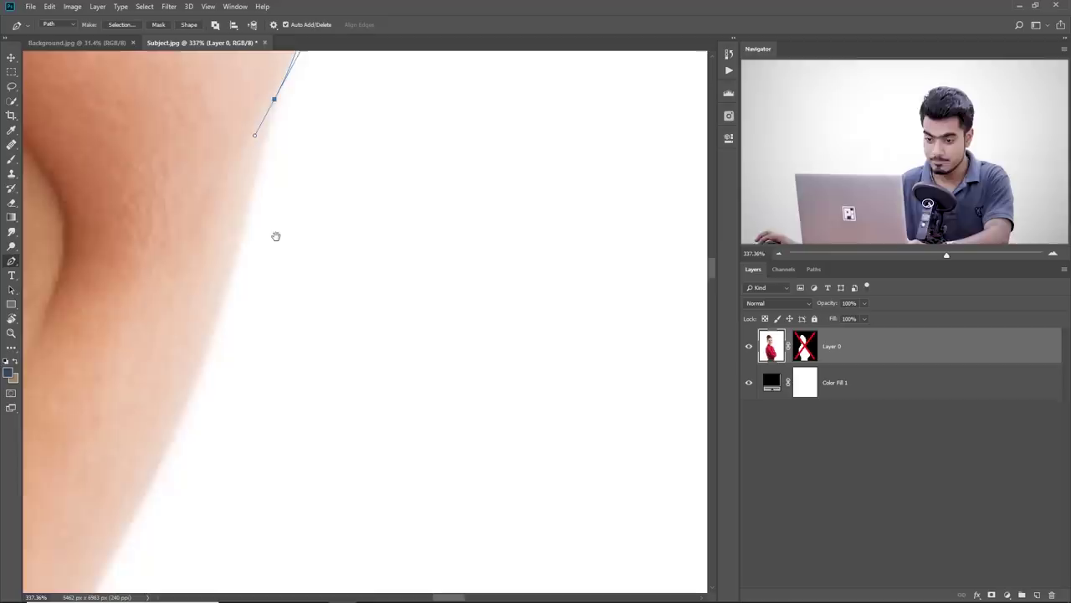
drag(201, 370, 173, 437)
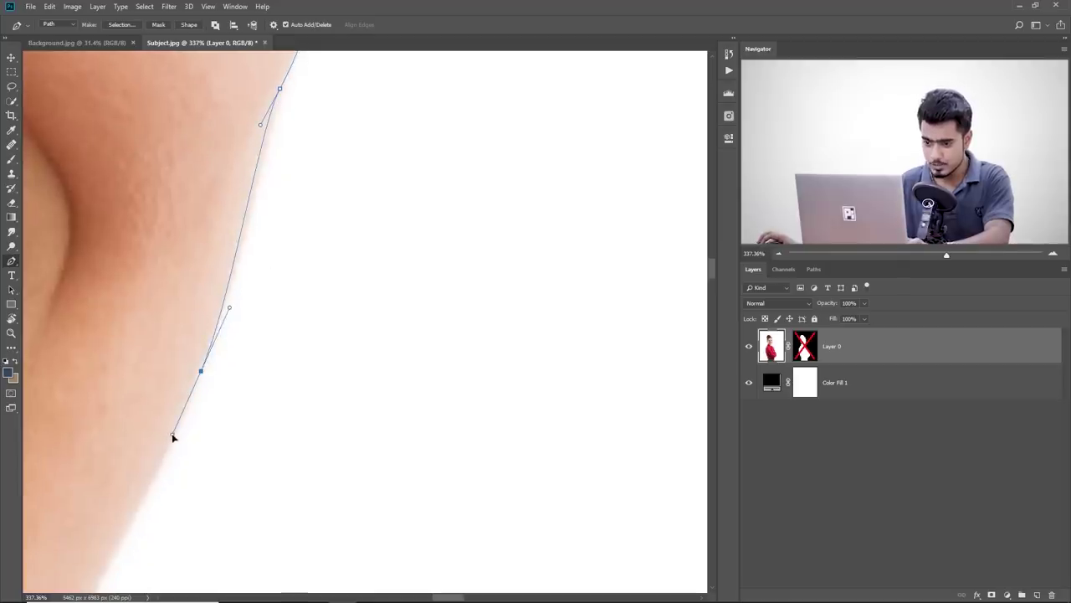
drag(232, 311, 248, 255)
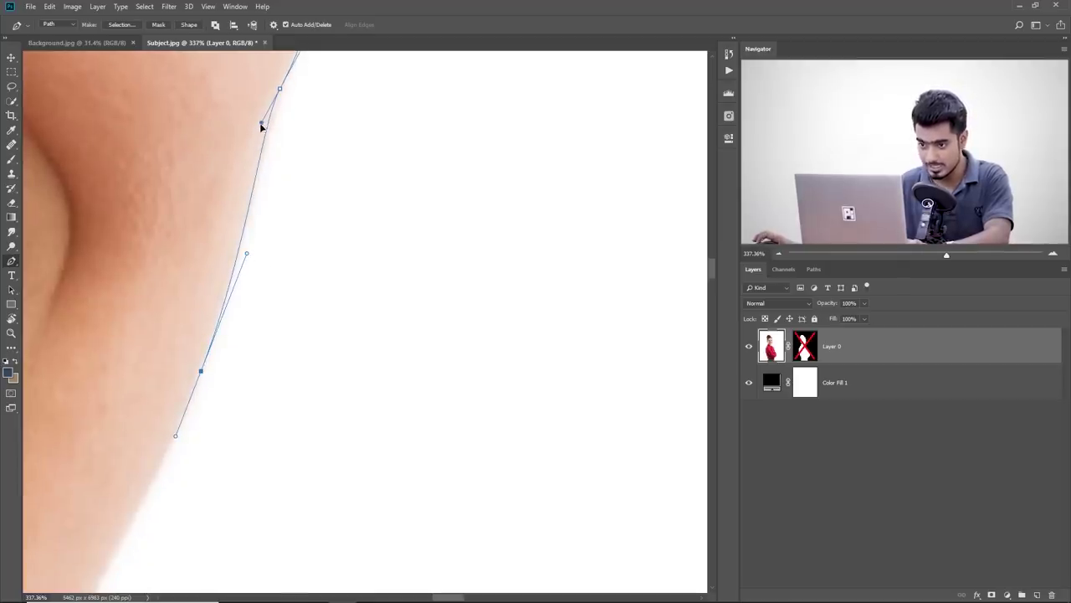
drag(256, 328, 327, 180)
Step: Extend the path along the jaw and around the chin to the point where it meets the neck
drag(128, 549, 192, 461)
drag(268, 299, 201, 423)
drag(126, 569, 329, 289)
drag(248, 423, 195, 495)
drag(231, 455, 359, 352)
drag(249, 415, 226, 429)
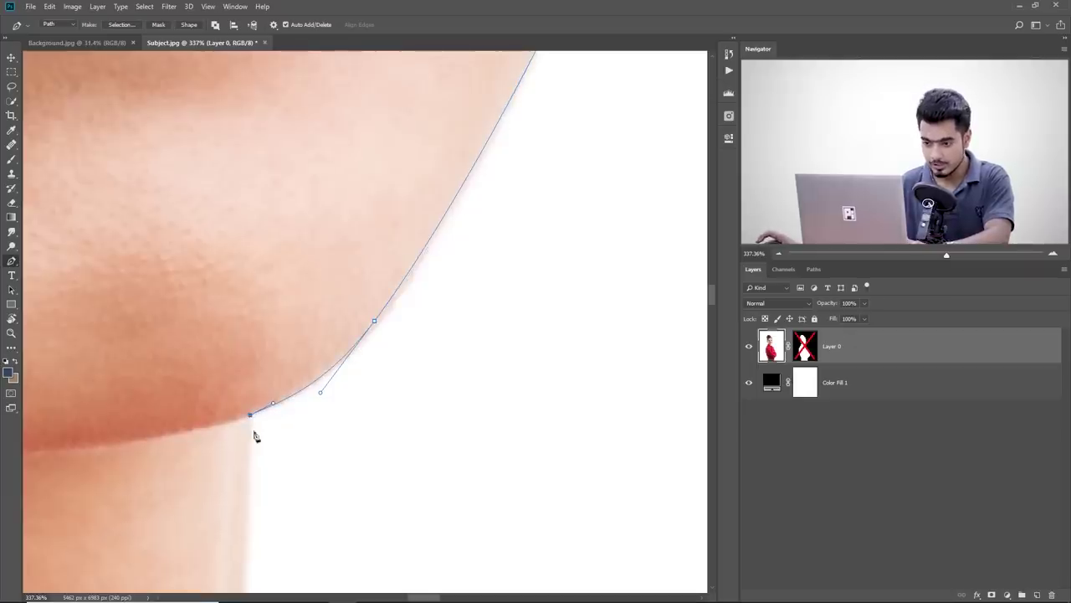
Step: Trace the path down the neck and along the collar edge, and close it through the shirt at its starting point
scroll(256, 435, down, 5)
drag(238, 386, 243, 449)
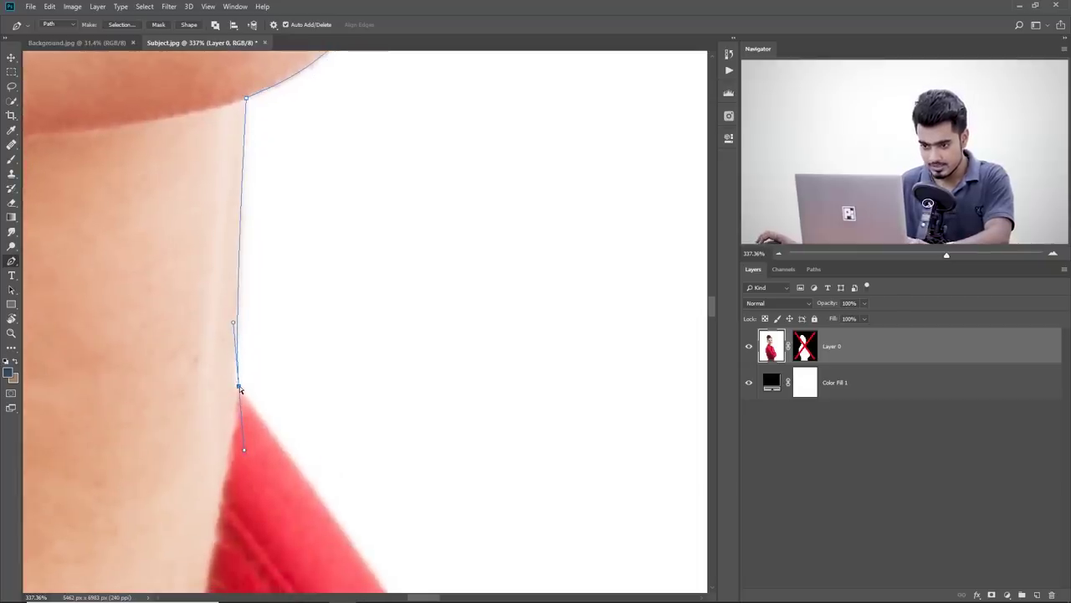
drag(239, 387, 237, 386)
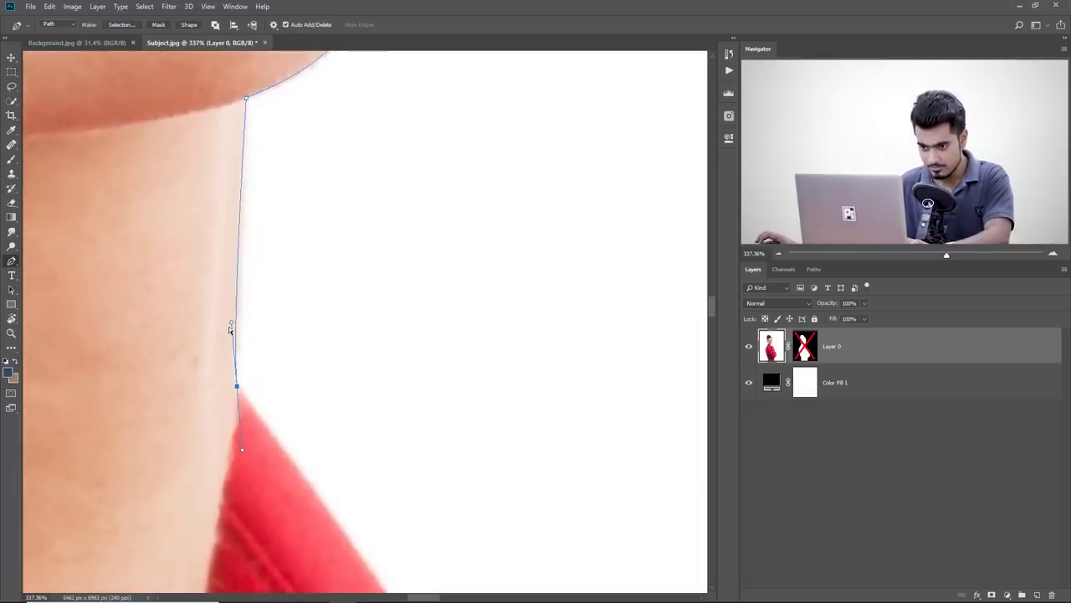
drag(232, 325, 214, 263)
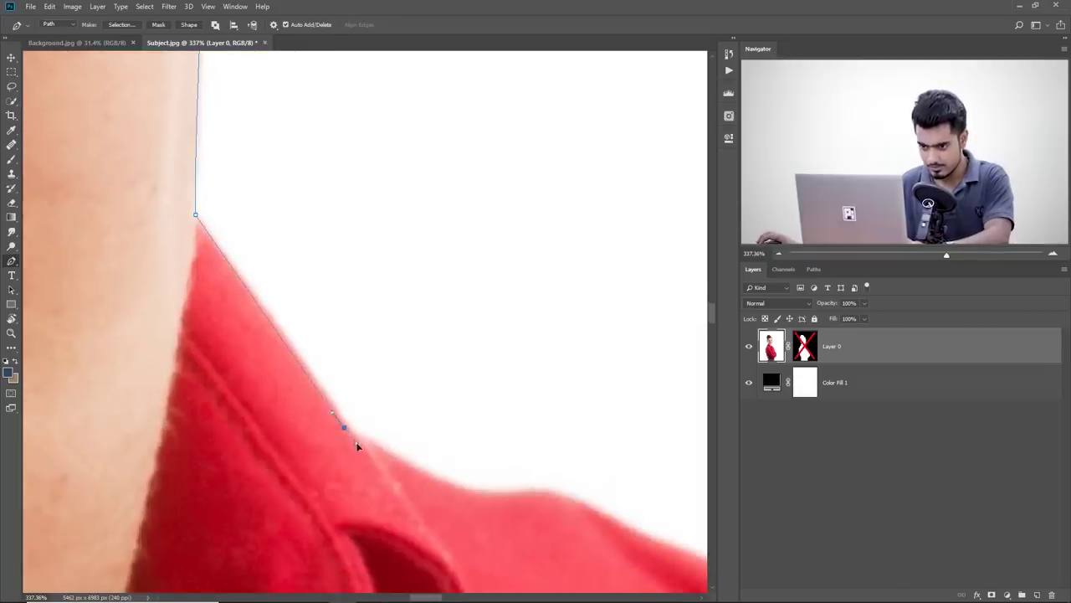
scroll(362, 458, down, 10)
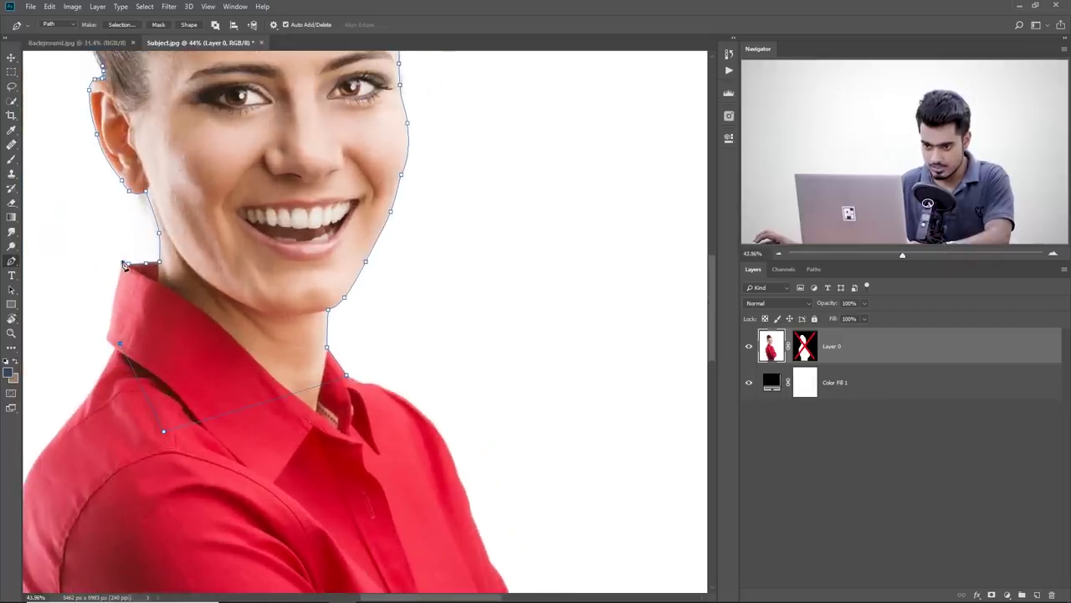
drag(239, 242, 252, 312)
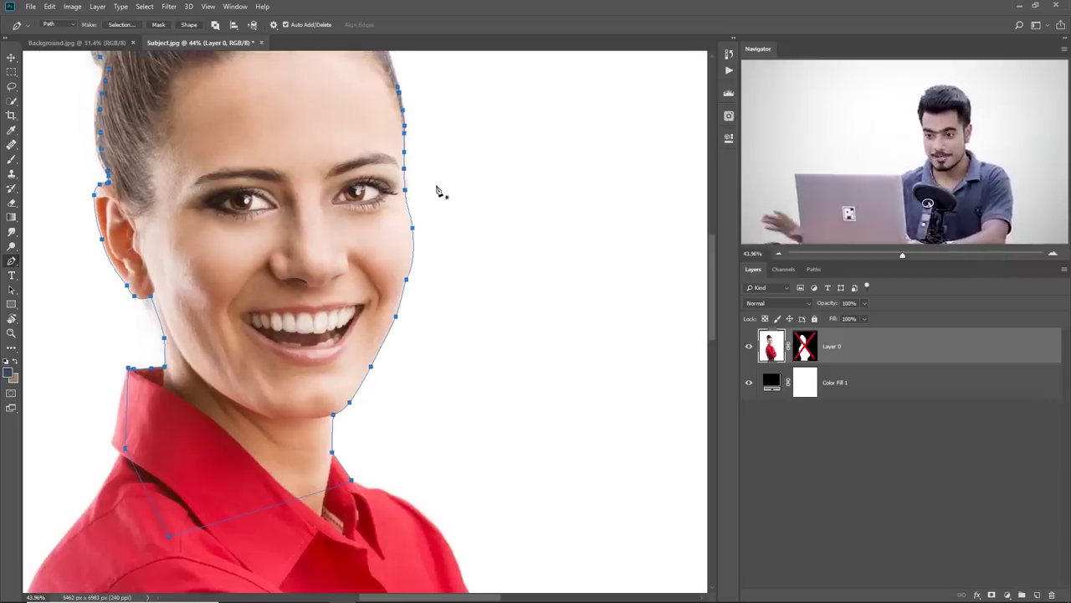
Step: Save the work path under the name Head
click(813, 269)
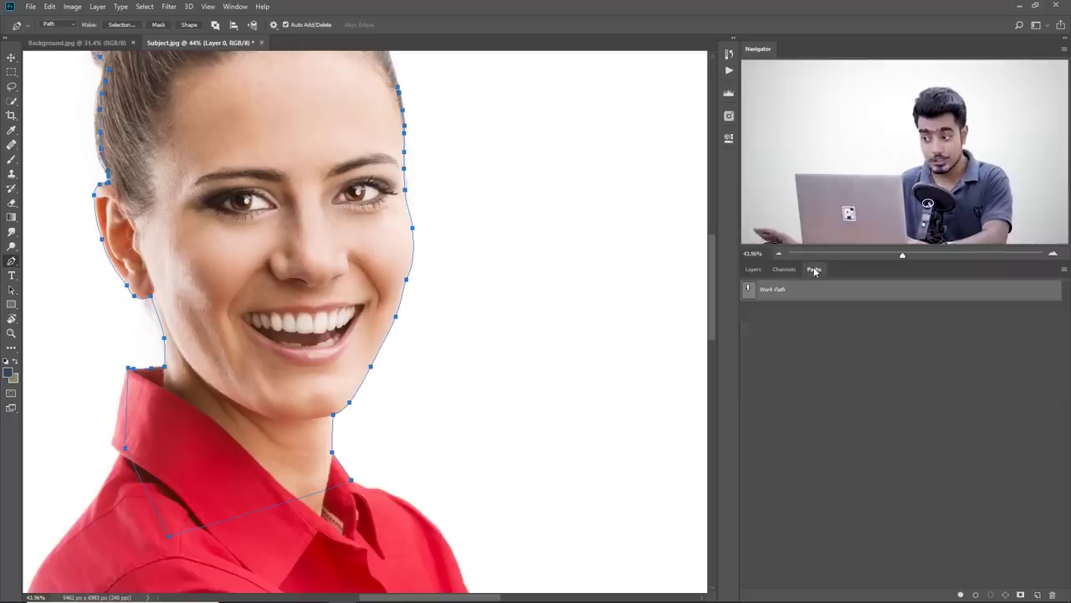
click(233, 7)
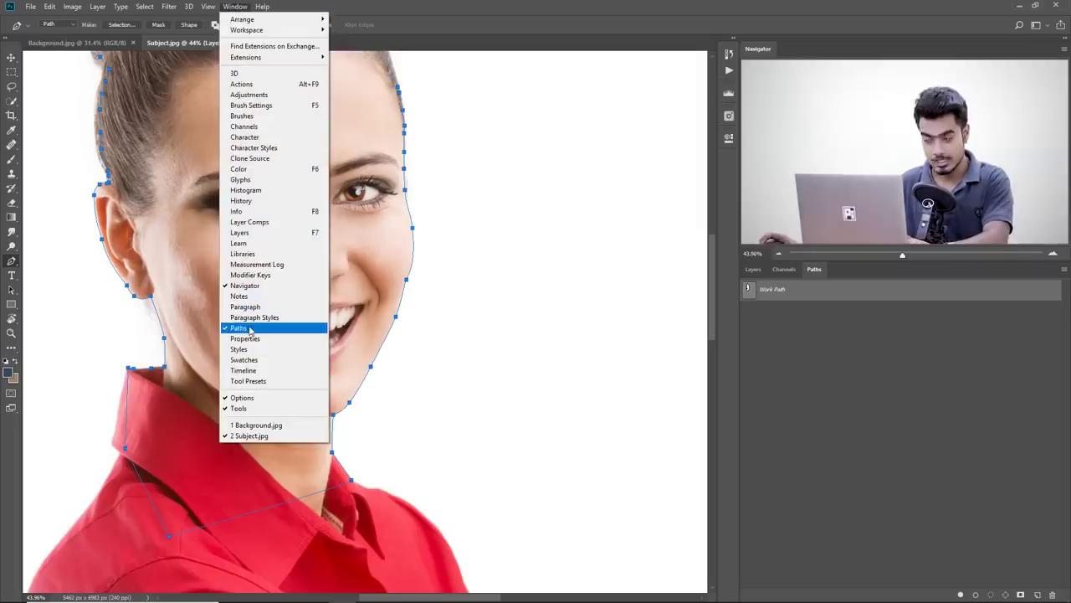
click(608, 6)
double_click(772, 290)
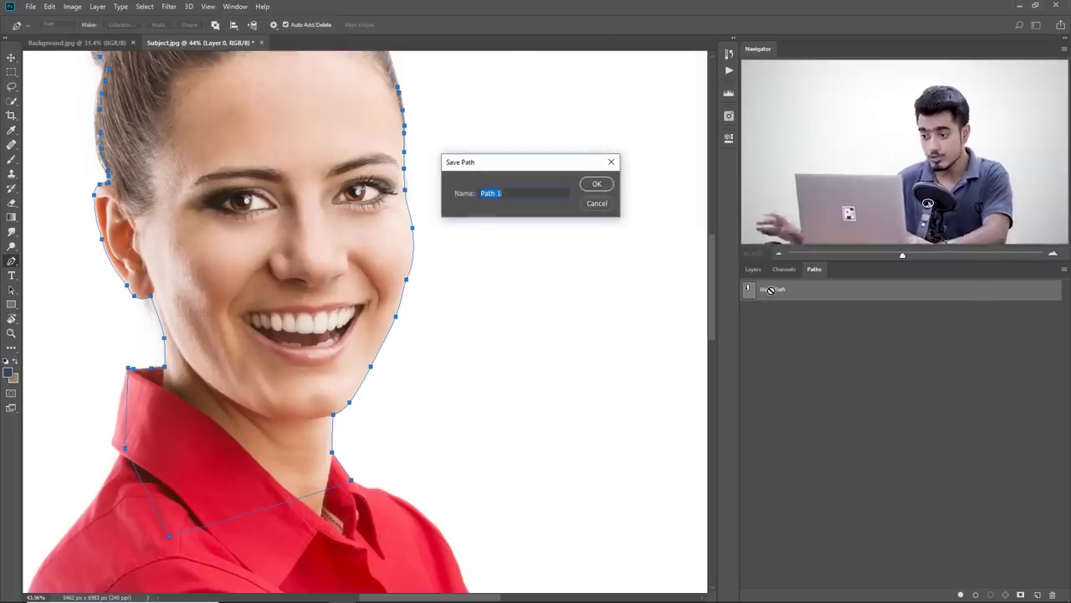
key(Return)
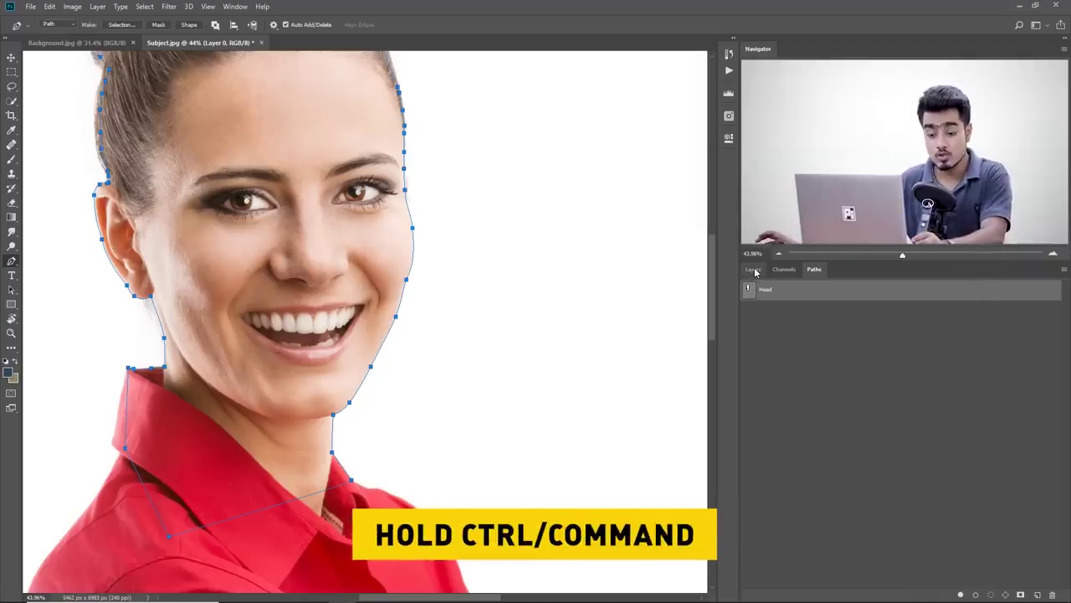
Step: Load the Head path as a selection and clear that selection
ctrl+click(747, 290)
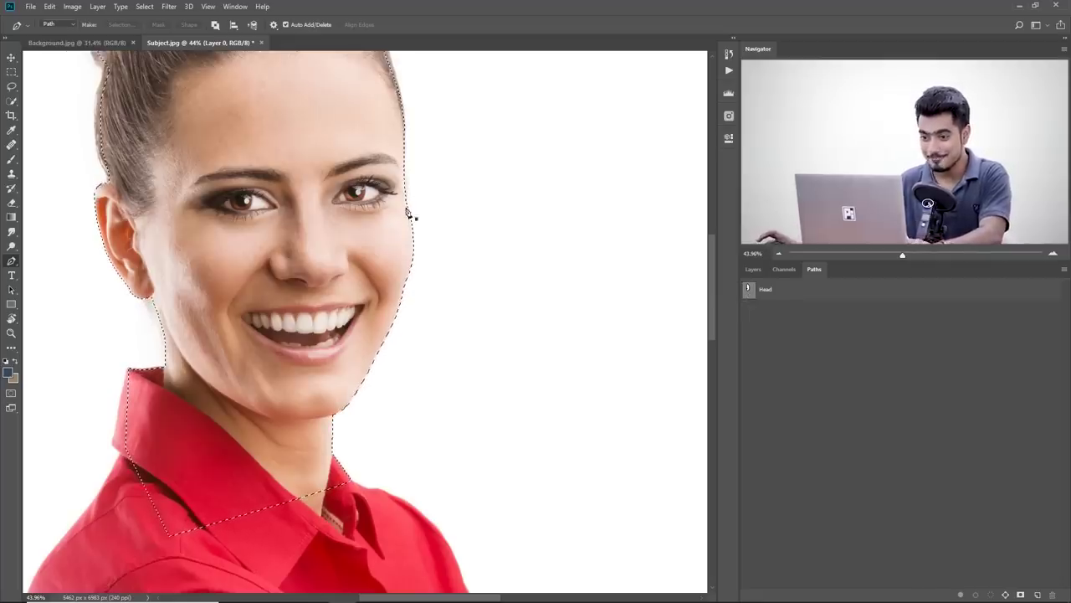
key(ctrl+d)
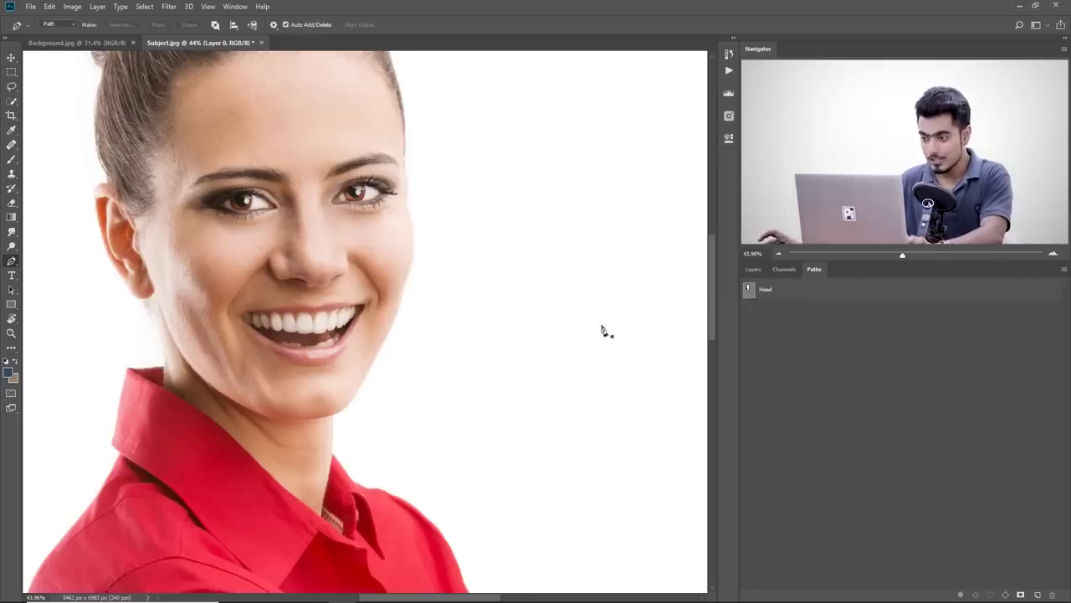
Step: Make a new anti-aliased selection from the Head path with a feather radius of 0 pixels
click(774, 291)
right_click(303, 200)
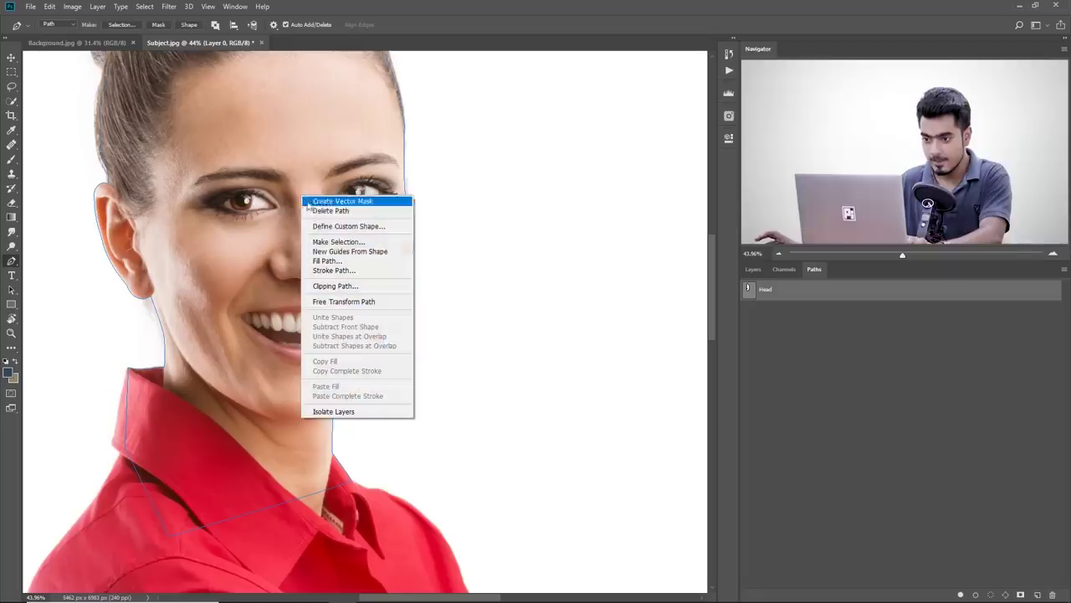
click(343, 241)
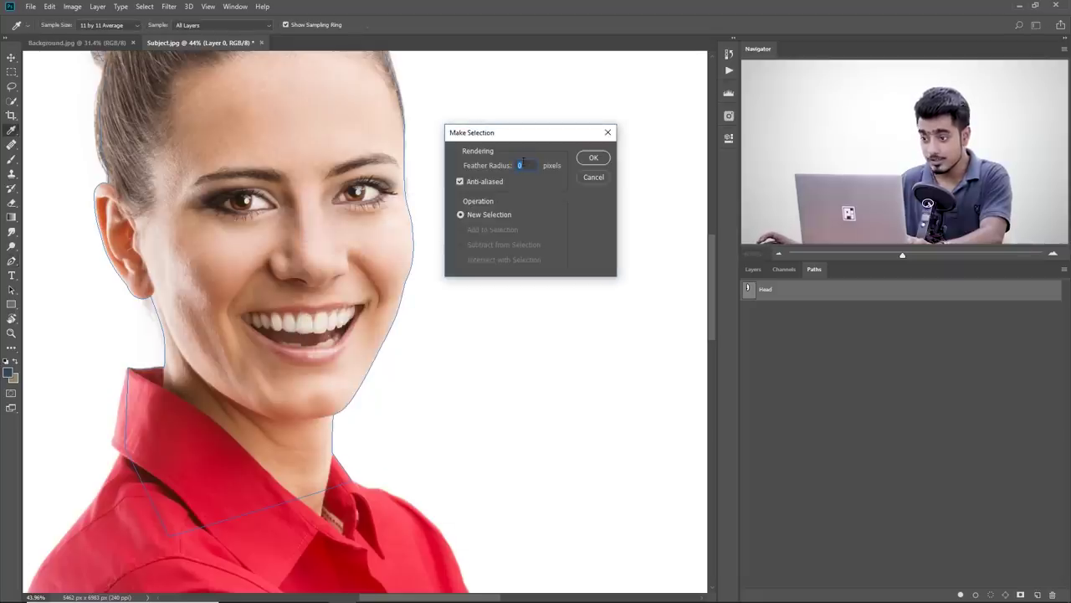
click(605, 160)
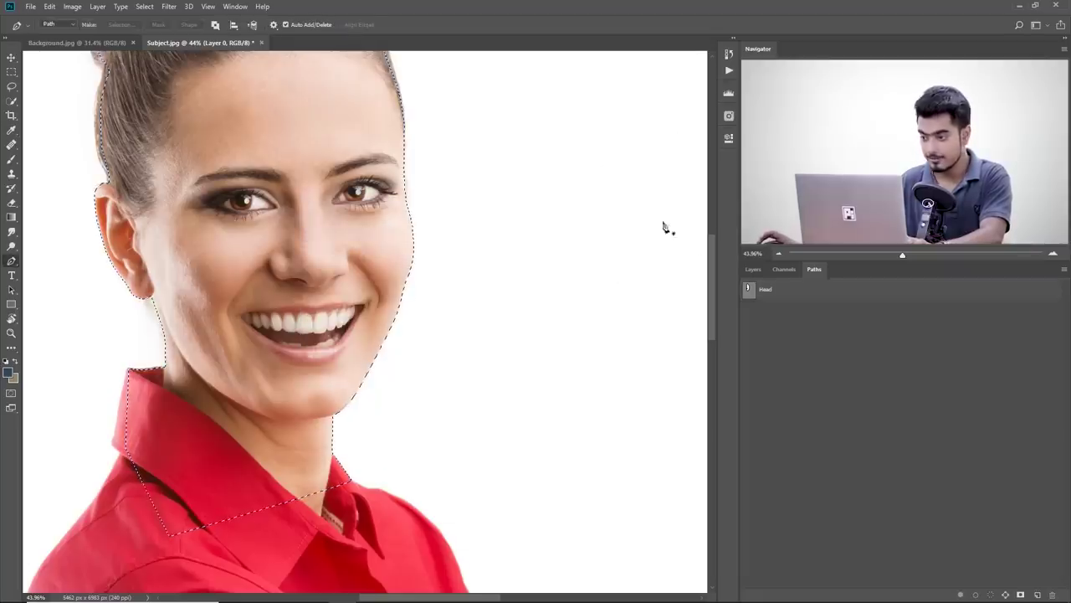
Step: Re-enable the layer mask on Layer 0 and inspect the cutout edge around the ear and hair
click(755, 270)
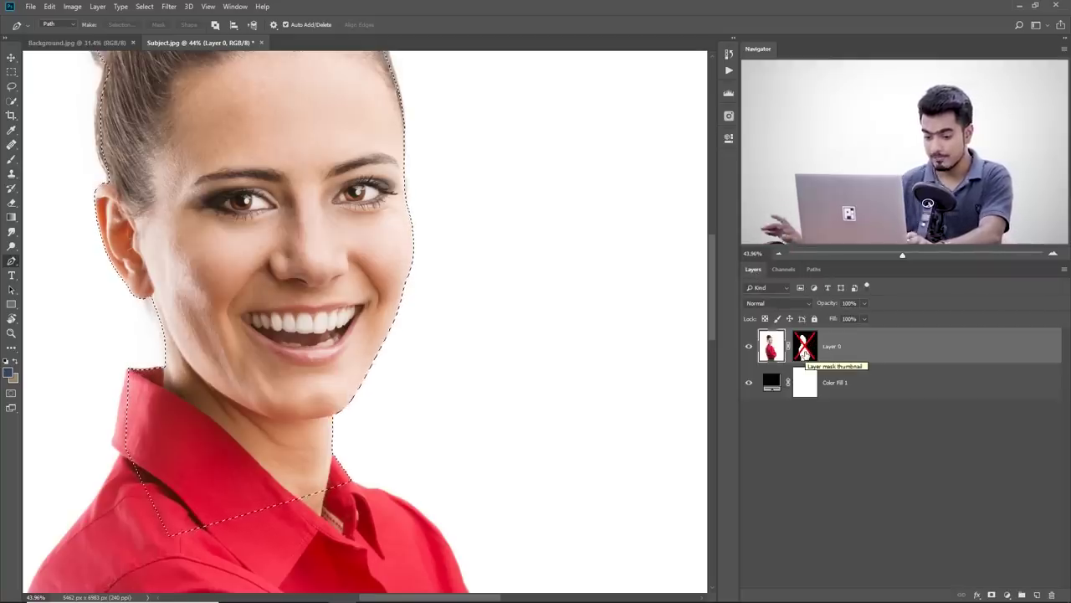
shift+click(804, 354)
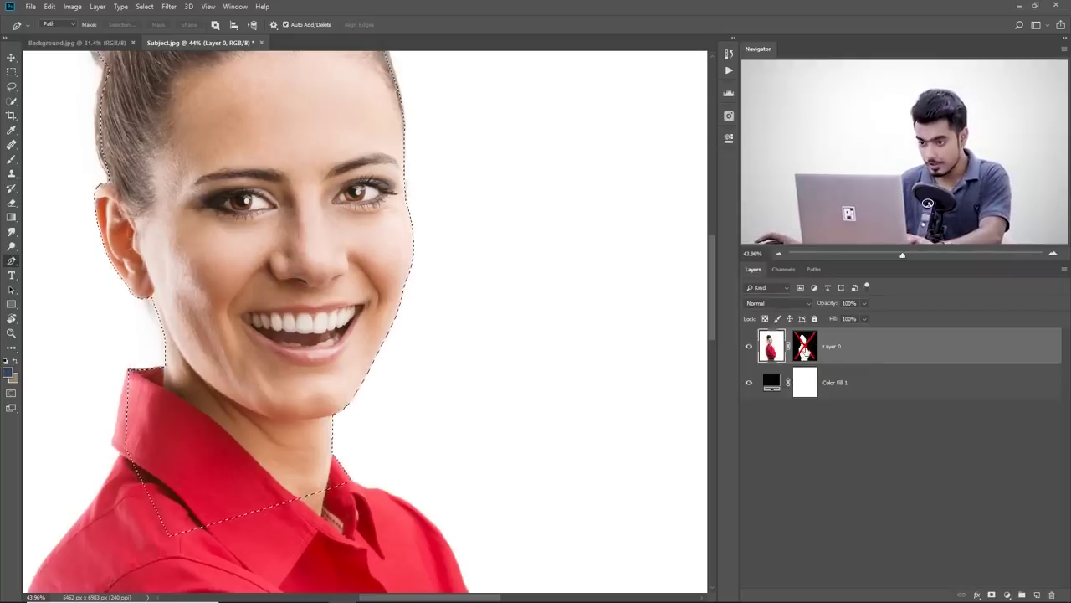
scroll(242, 253, down, 4)
scroll(230, 243, up, 5)
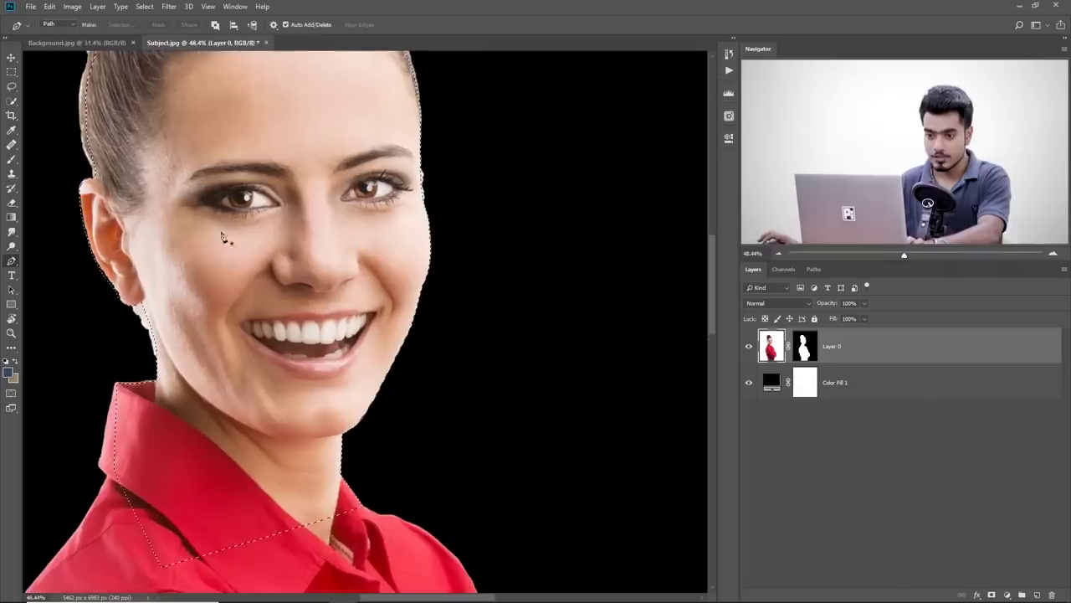
drag(225, 239, 323, 349)
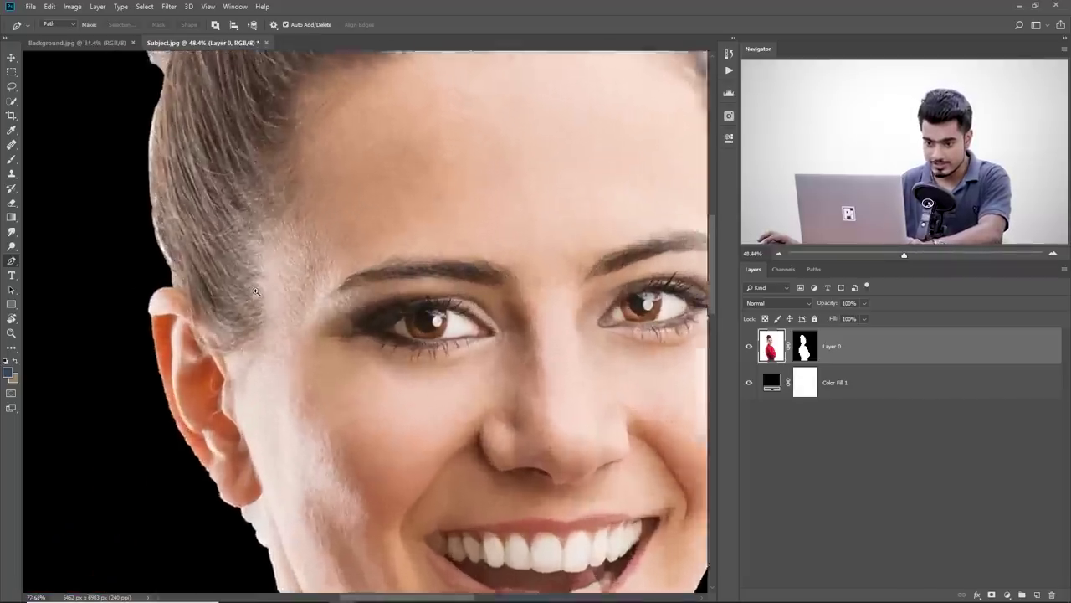
Step: Target Layer 0's mask with the Brush tool and make white the foreground colour and black the background colour
scroll(272, 339, up, 4)
scroll(264, 296, down, 3)
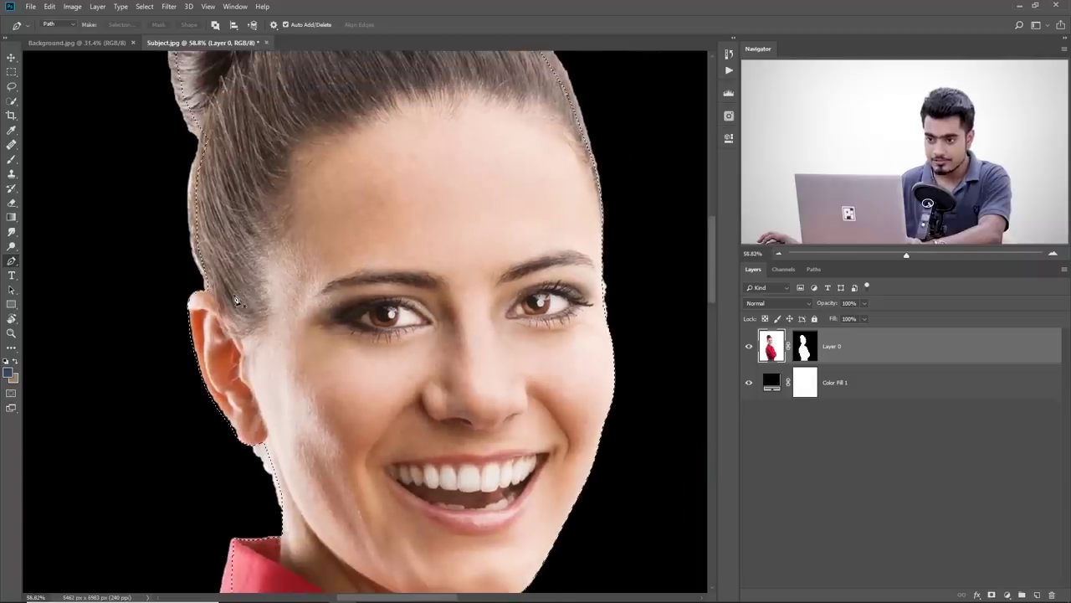
click(11, 159)
drag(260, 332, 171, 334)
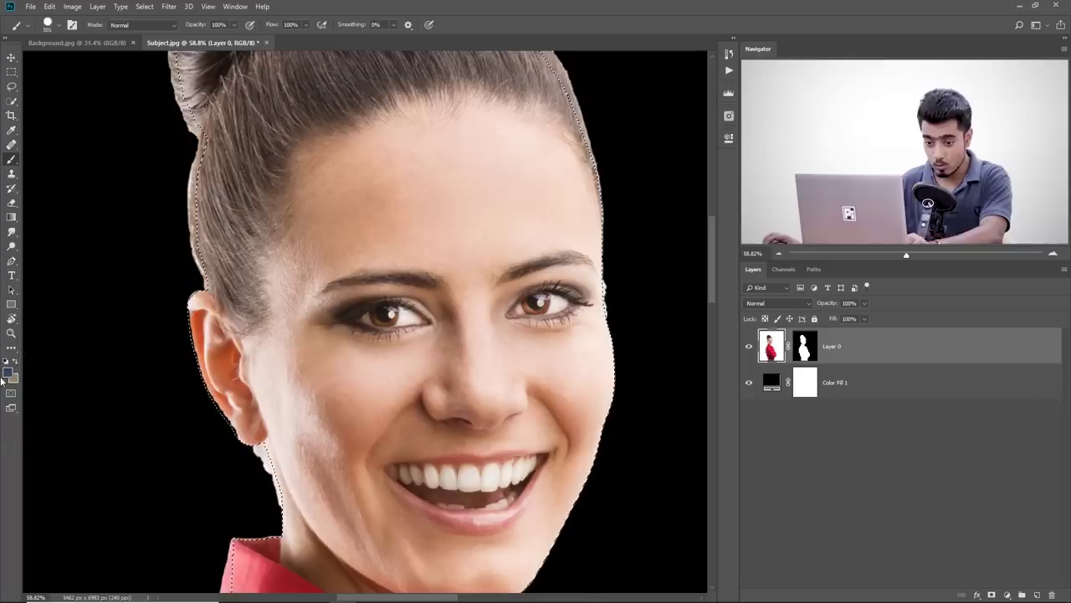
click(802, 341)
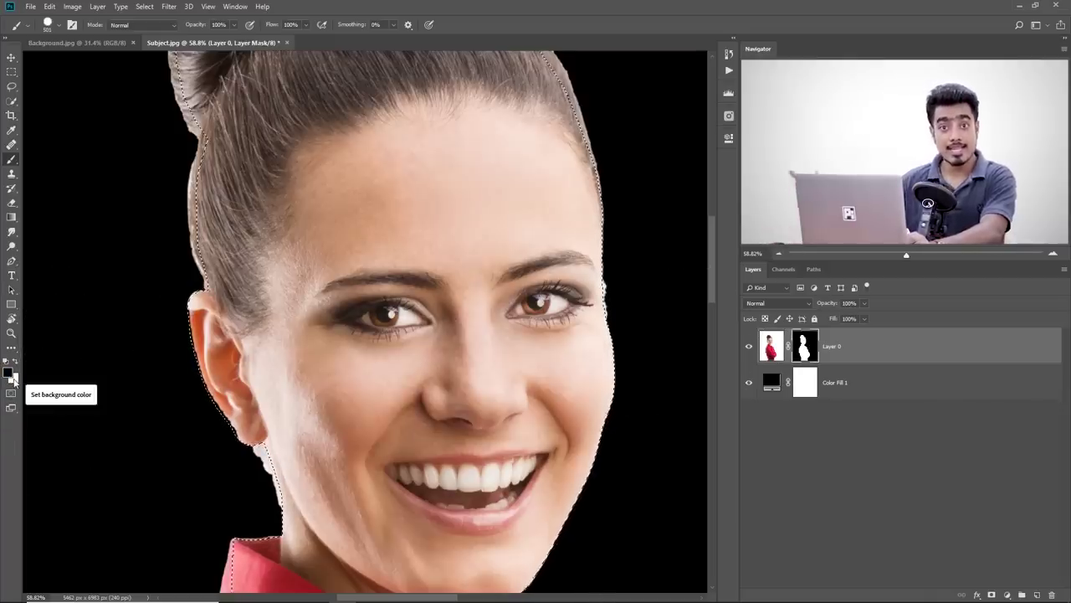
key(x)
key(x)
key(x)
key(x)
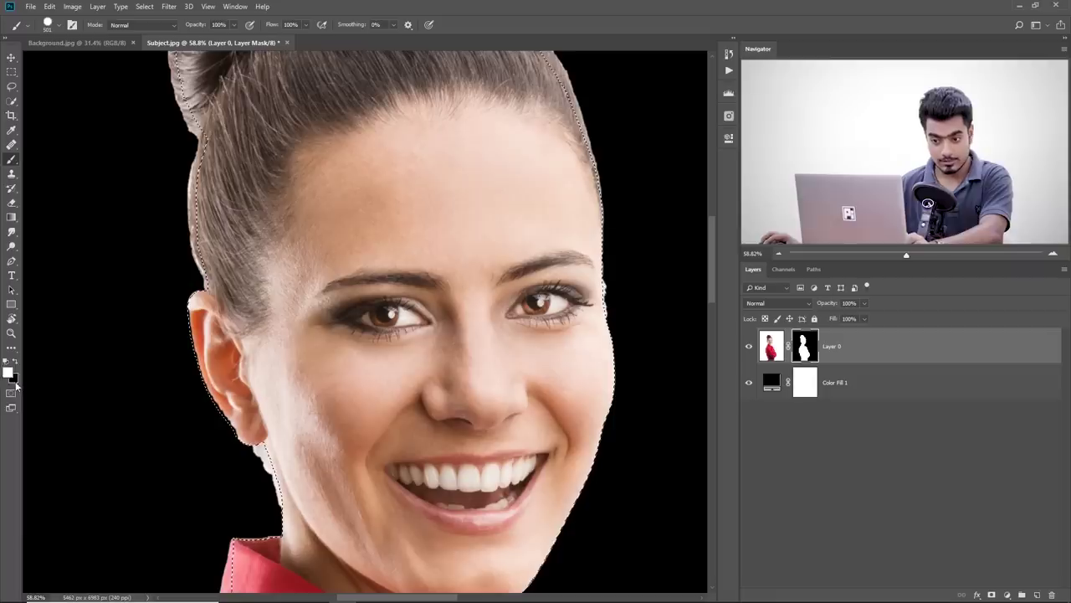
key(x)
Step: Paint white on the mask inside the head selection along the hair, ear, face and neck edges with a 313 px brush
mouse_move(234, 340)
mouse_down()
mouse_move(210, 338)
mouse_move(222, 331)
mouse_move(211, 266)
mouse_up()
drag(224, 311, 206, 308)
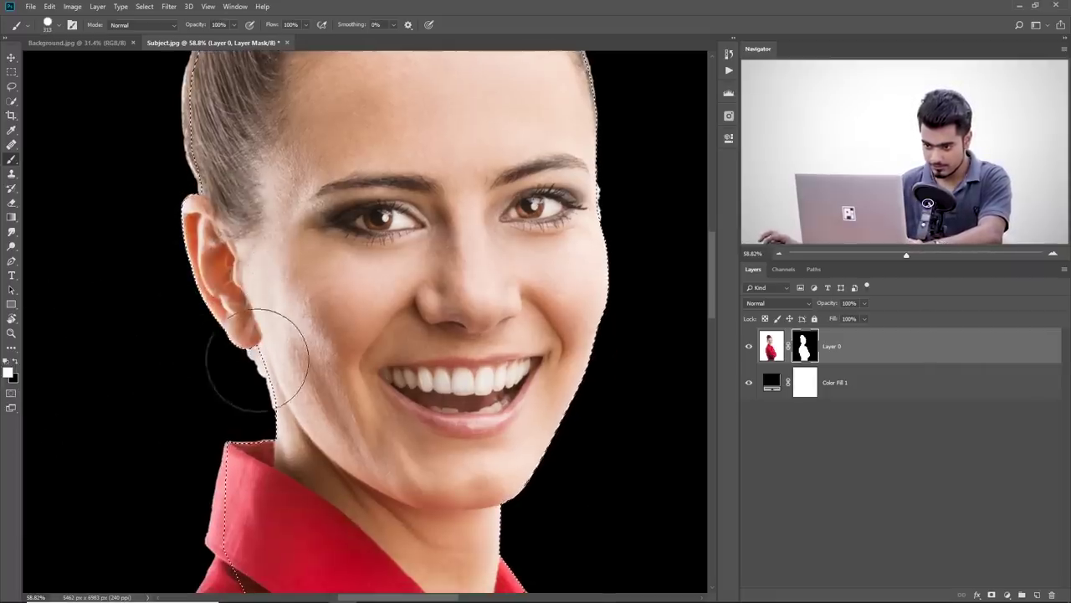
scroll(263, 335, down, 3)
scroll(256, 276, up, 9)
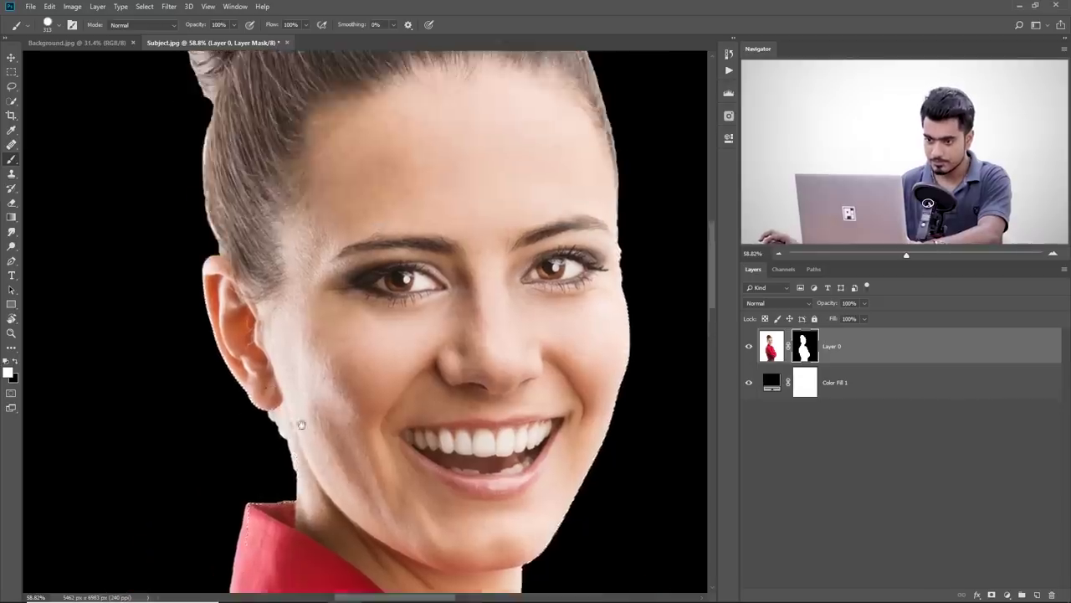
scroll(235, 318, up, 4)
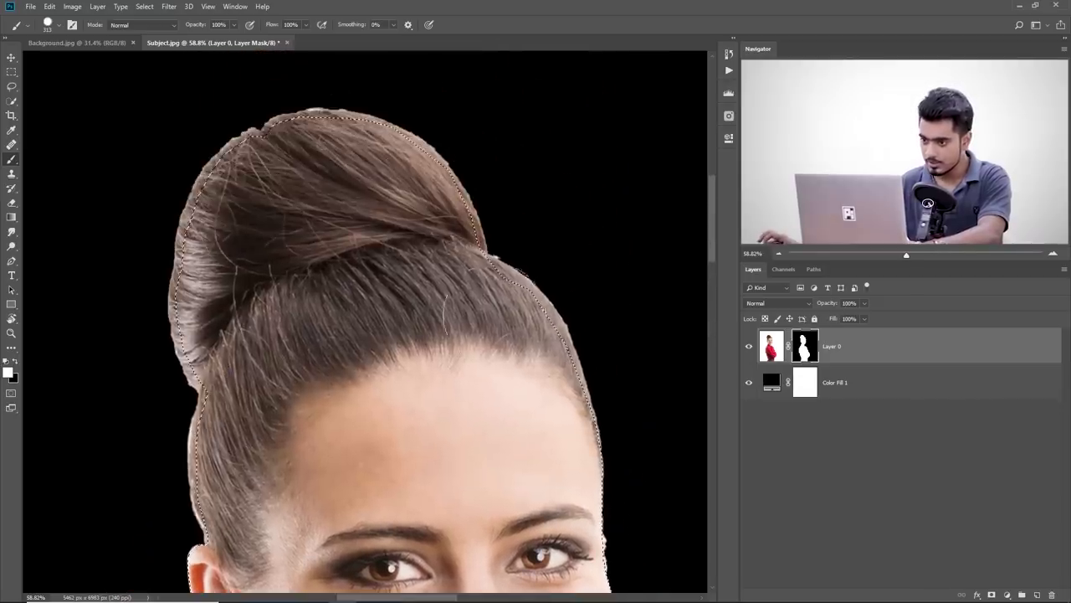
scroll(490, 232, down, 8)
scroll(414, 198, right, 4)
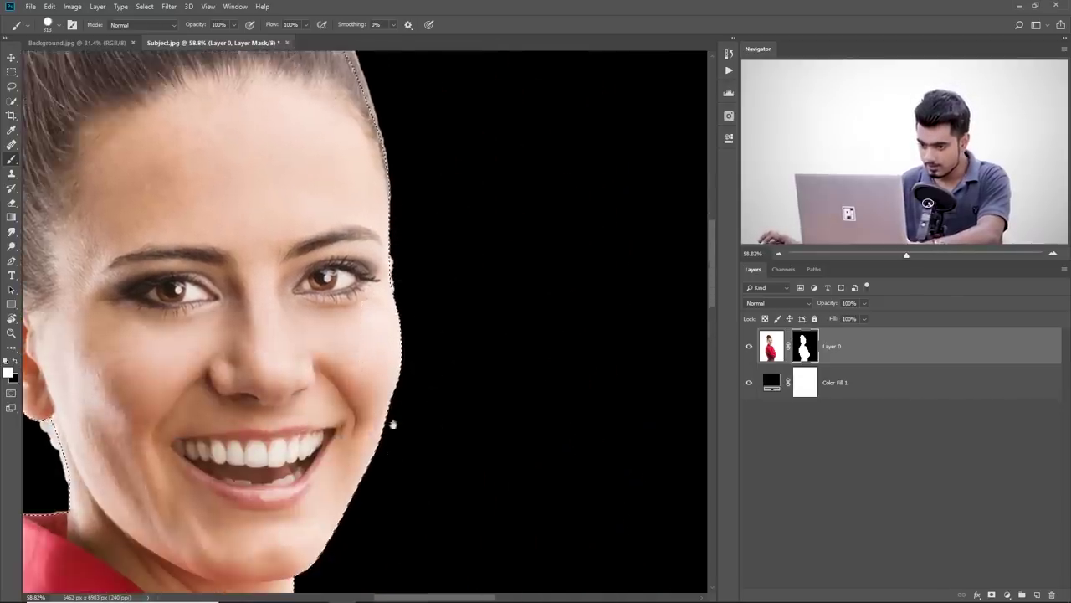
scroll(395, 442, down, 8)
key(ctrl+d)
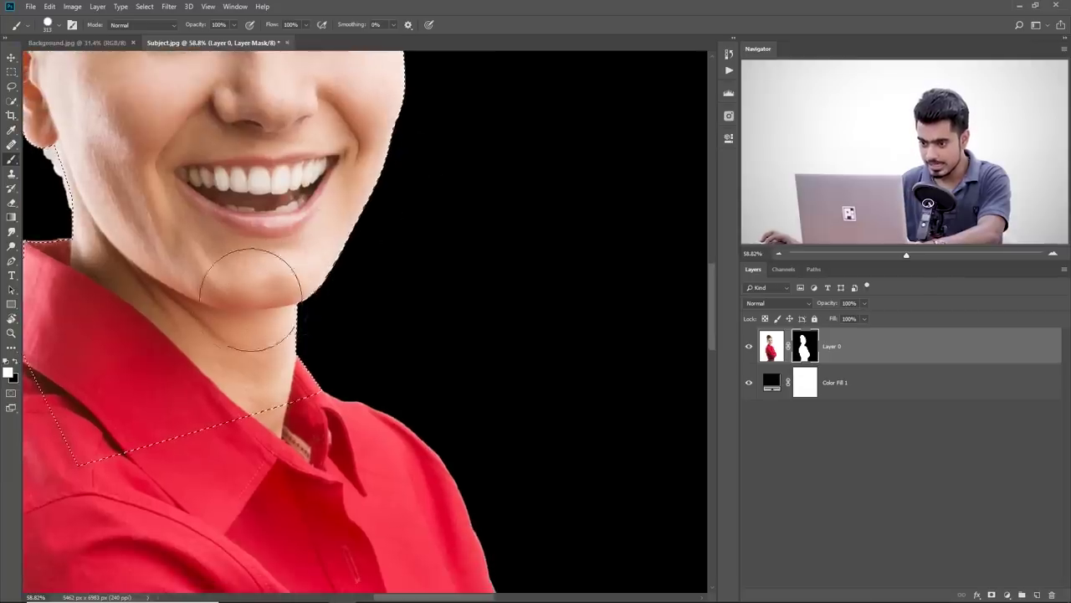
drag(262, 200, 423, 330)
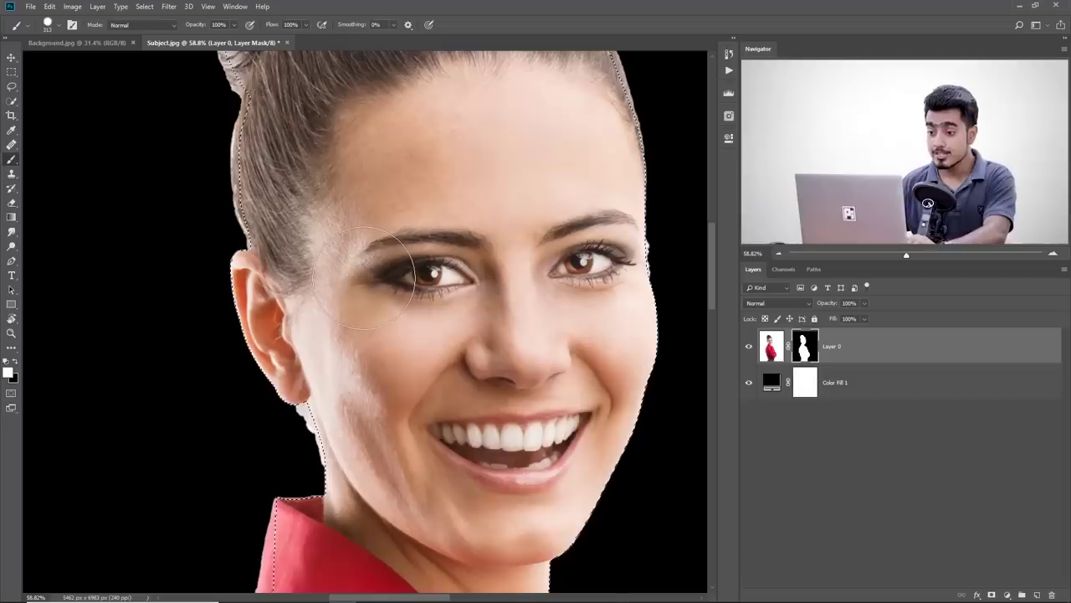
Step: Invert the head selection and make black the foreground colour for painting on the mask
key(ctrl+shift+i)
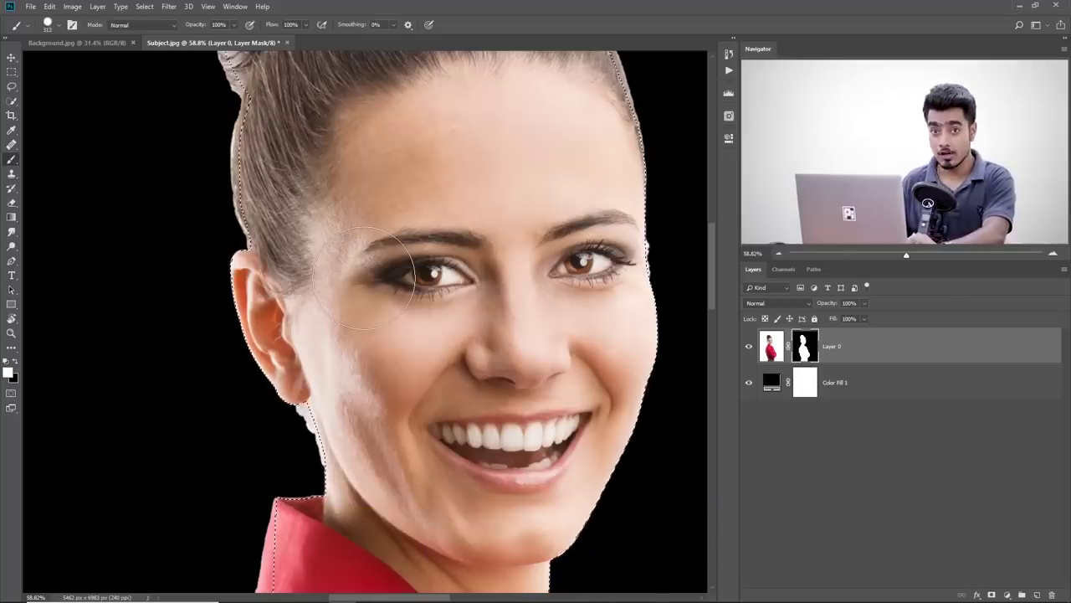
click(145, 7)
click(165, 55)
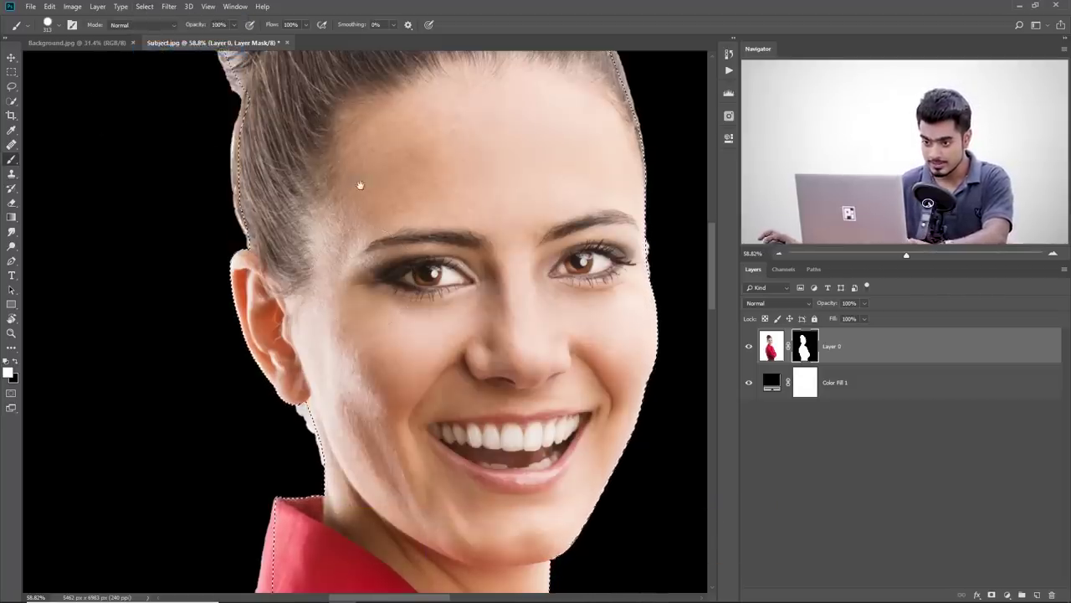
drag(376, 188, 346, 168)
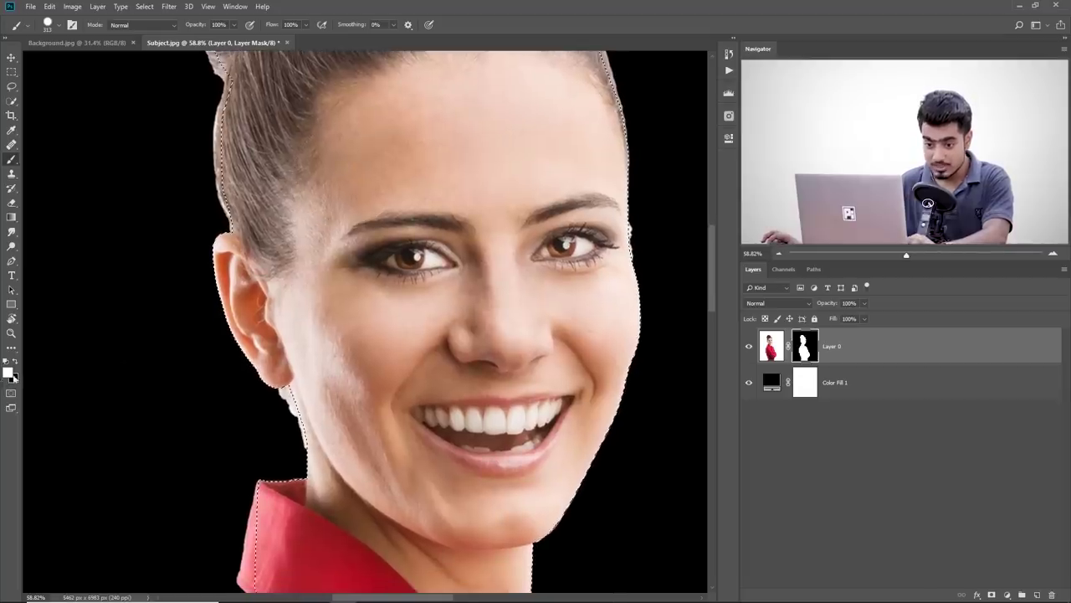
key(x)
scroll(215, 307, up, 5)
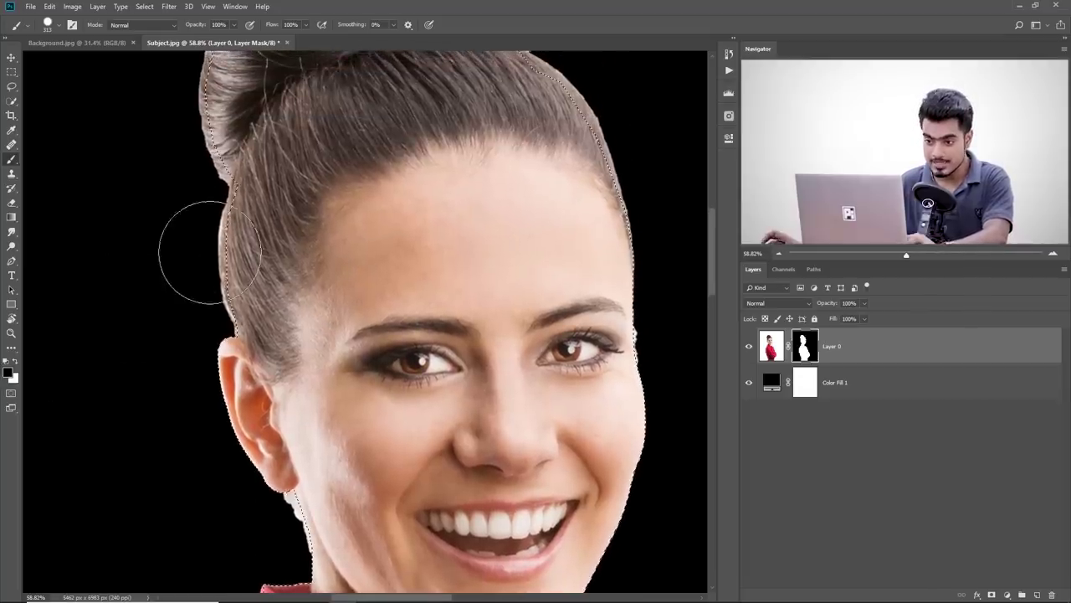
Step: Paint black outside the ear, neck and hair bun on the mask, softening the brush to 347 px with 0% hardness
scroll(201, 276, down, 7)
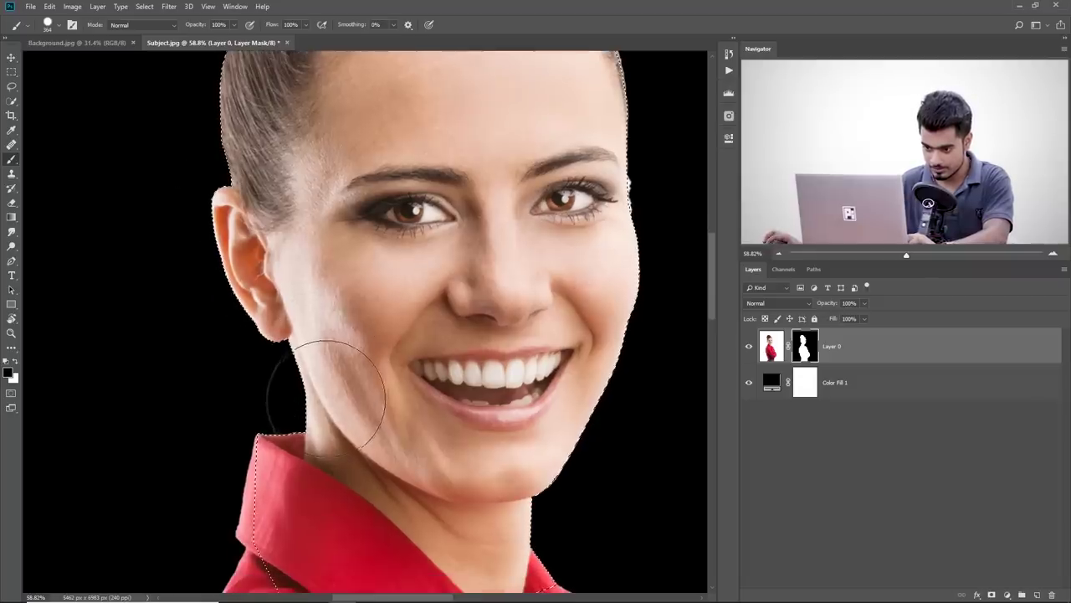
mouse_move(303, 334)
alt+mouse_down()
mouse_move(304, 257)
mouse_move(273, 95)
alt+mouse_up()
scroll(268, 179, up, 5)
alt+right_click(239, 335)
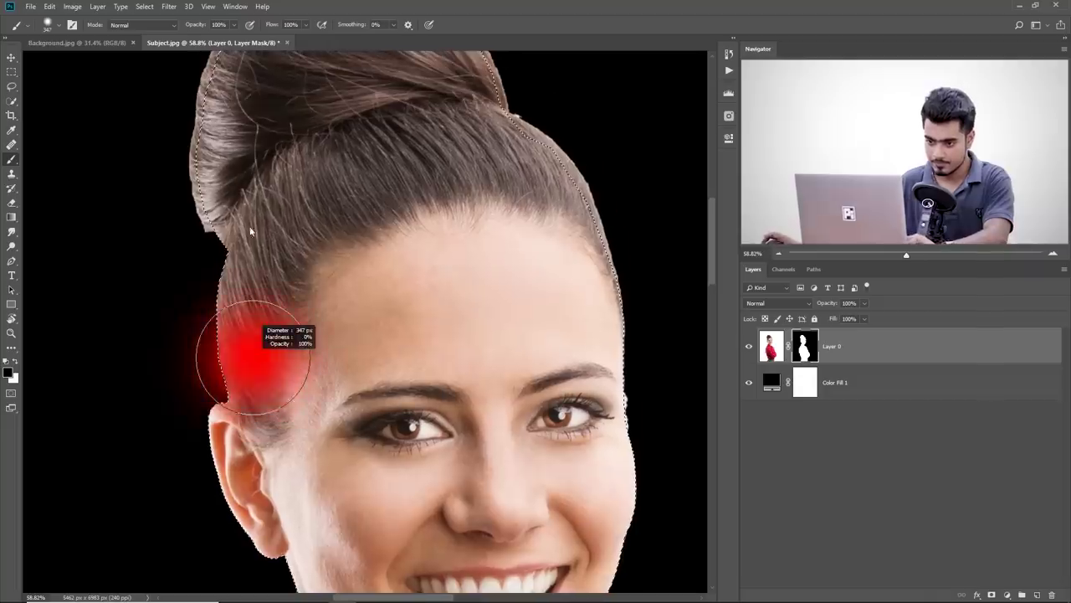
scroll(251, 307, up, 4)
drag(225, 446, 227, 461)
mouse_move(199, 300)
mouse_down()
mouse_move(196, 468)
mouse_move(545, 335)
mouse_move(570, 397)
mouse_move(311, 91)
mouse_up()
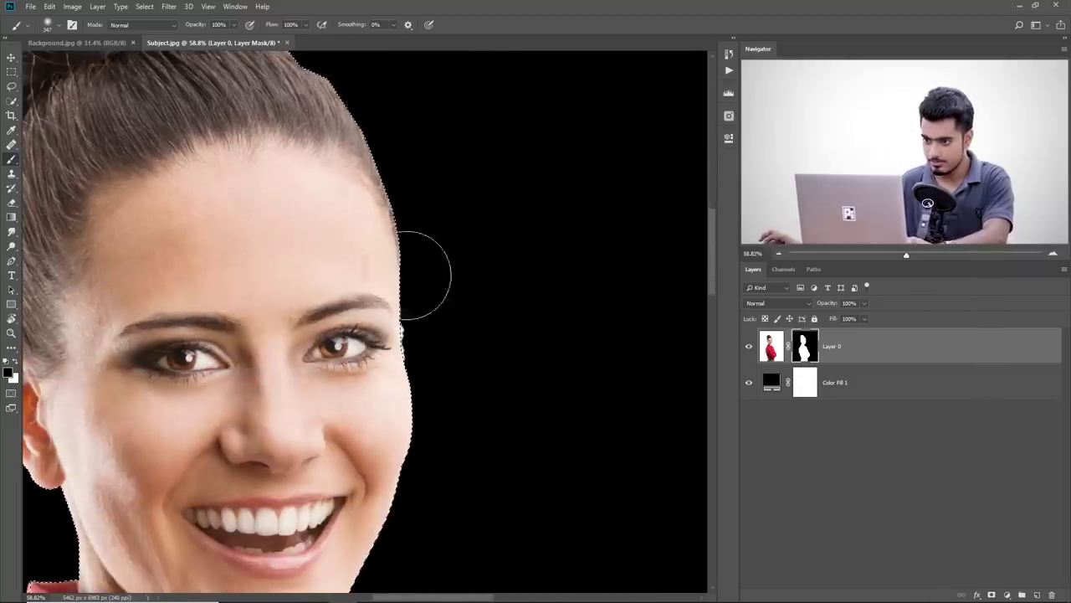
Step: Paint black on the mask outside the edge of the forehead, cheek and jaw opposite the ear, and clear the selection
drag(403, 280, 381, 182)
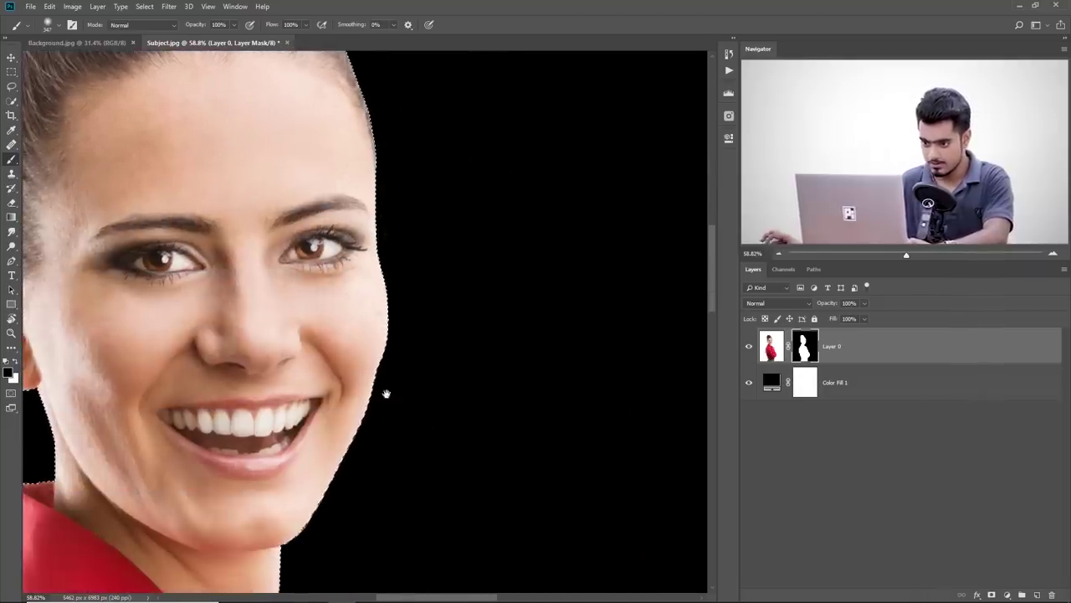
drag(385, 390, 385, 242)
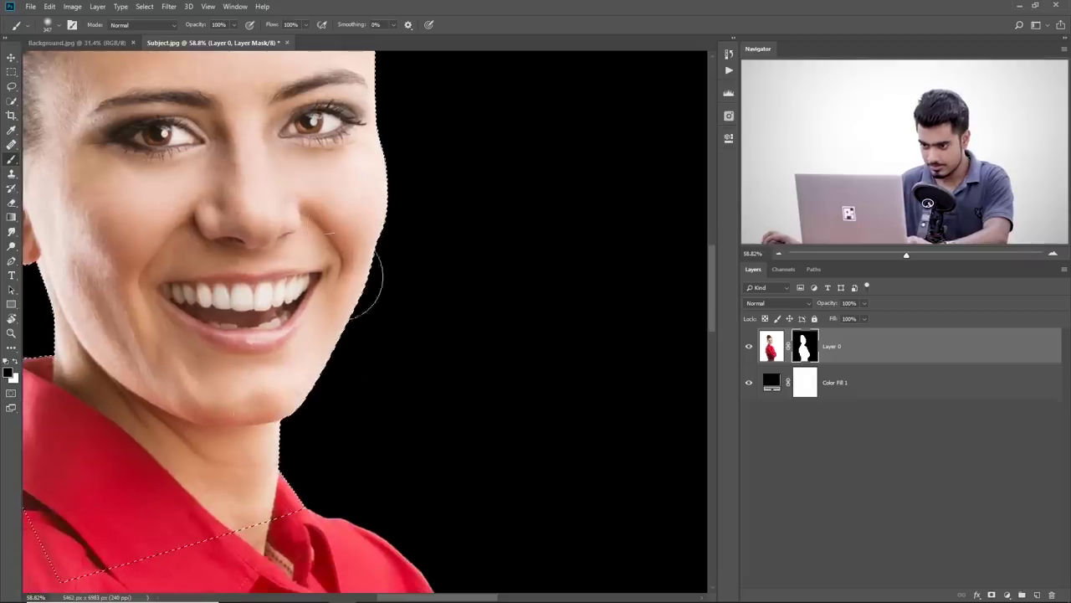
drag(359, 204, 388, 340)
key(ctrl+d)
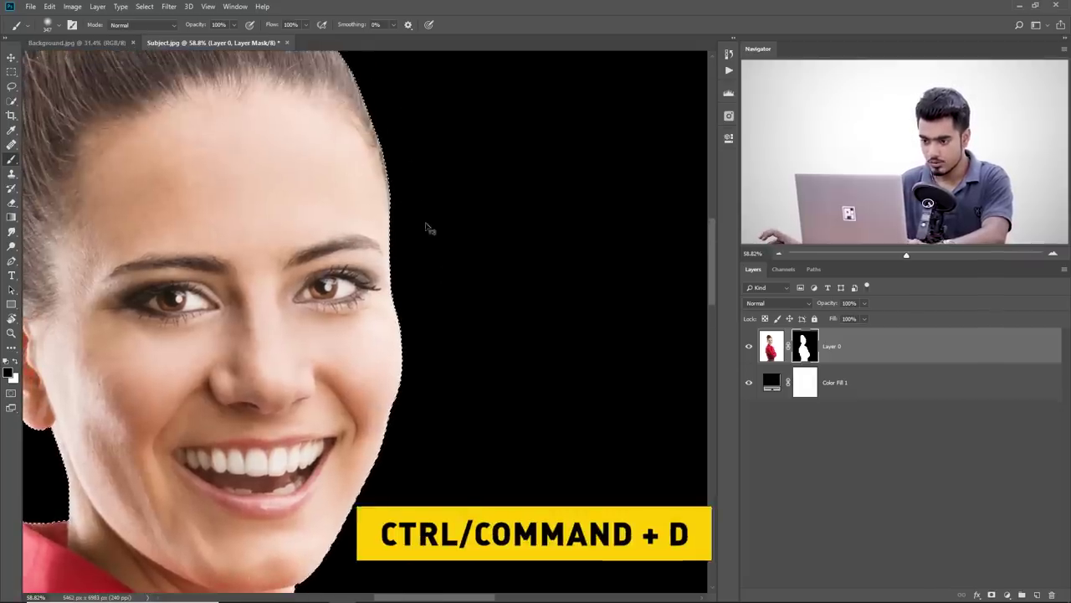
Step: Inspect the cutout edge around the face, neck and hair bun, and disable Layer 0's mask to compare with the original
drag(333, 275, 376, 275)
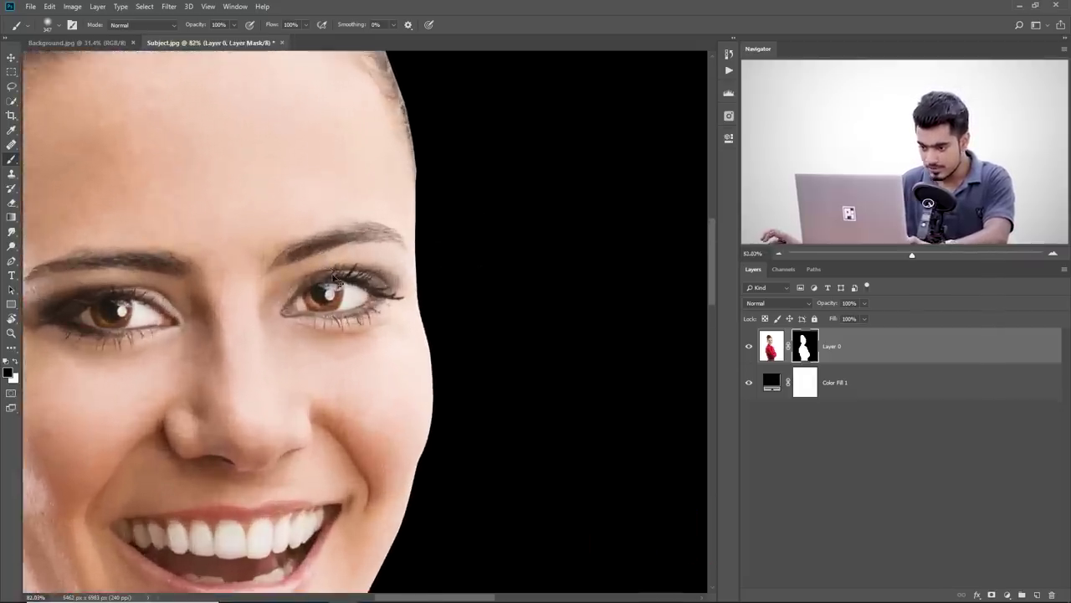
drag(427, 403, 392, 149)
scroll(298, 409, down, 2)
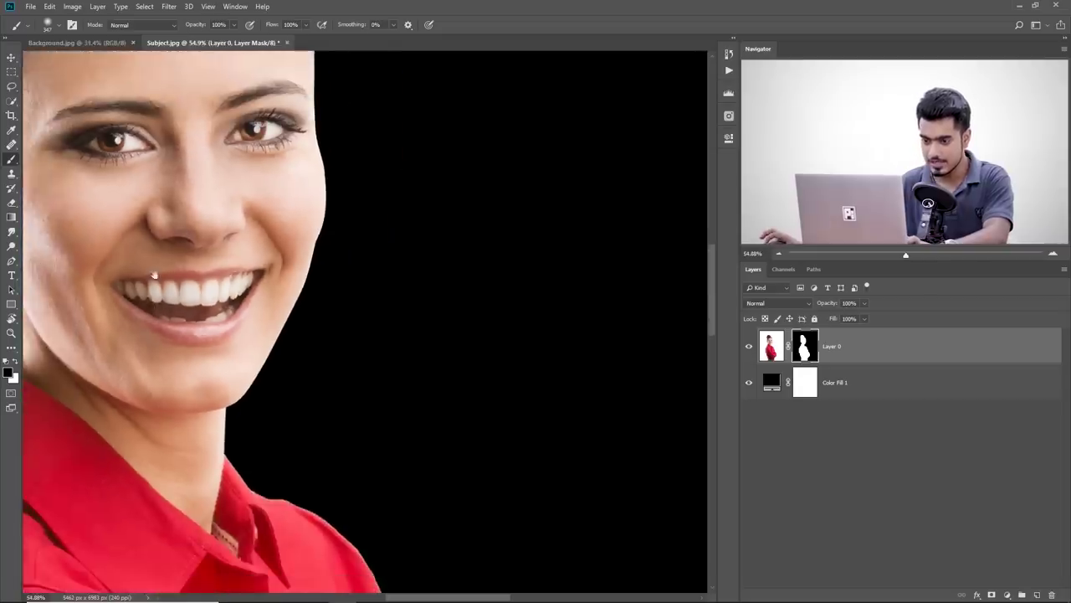
scroll(366, 390, up, 1)
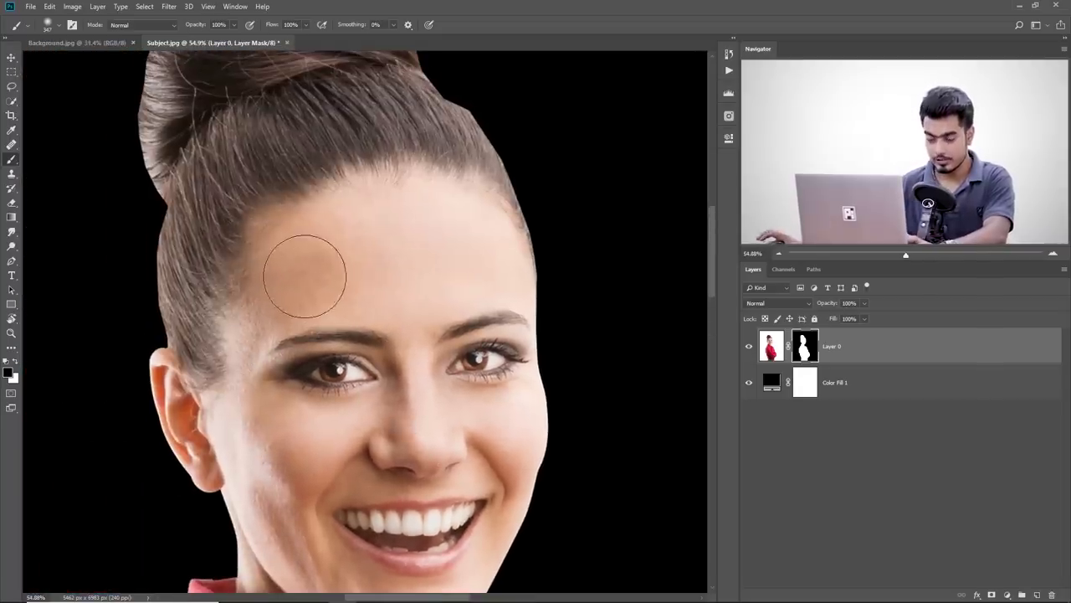
drag(272, 228, 333, 322)
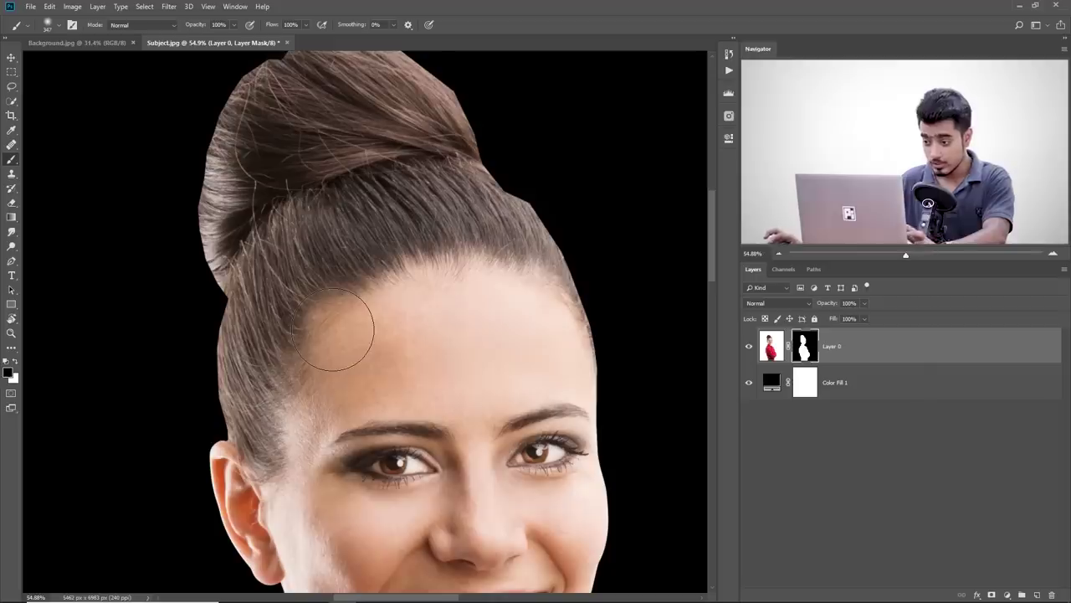
shift+click(805, 351)
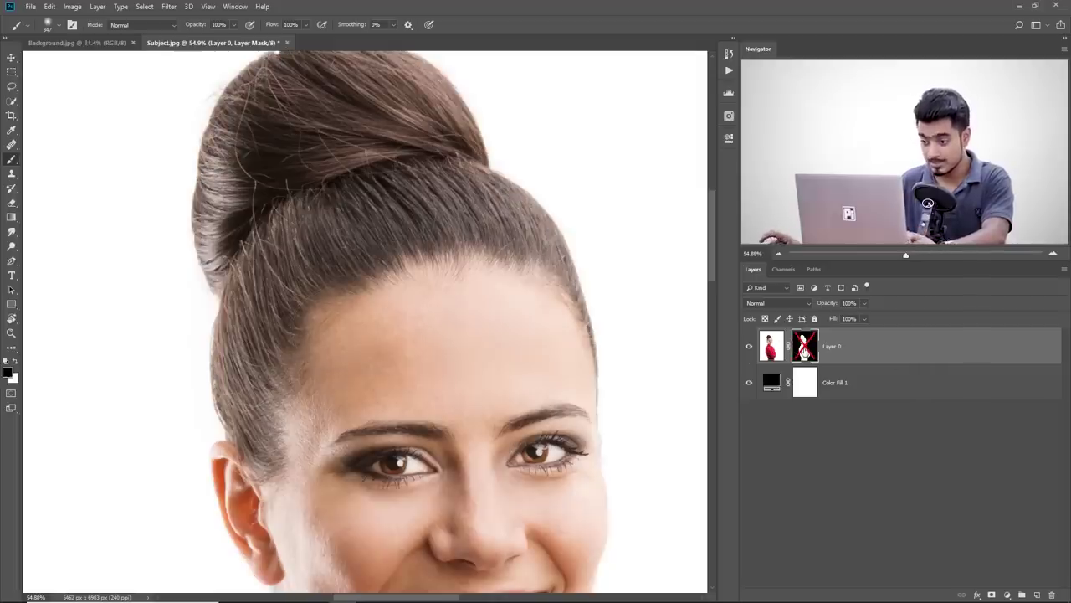
Step: Compare the Red, Green and Blue channels individually and duplicate the Blue channel
click(787, 269)
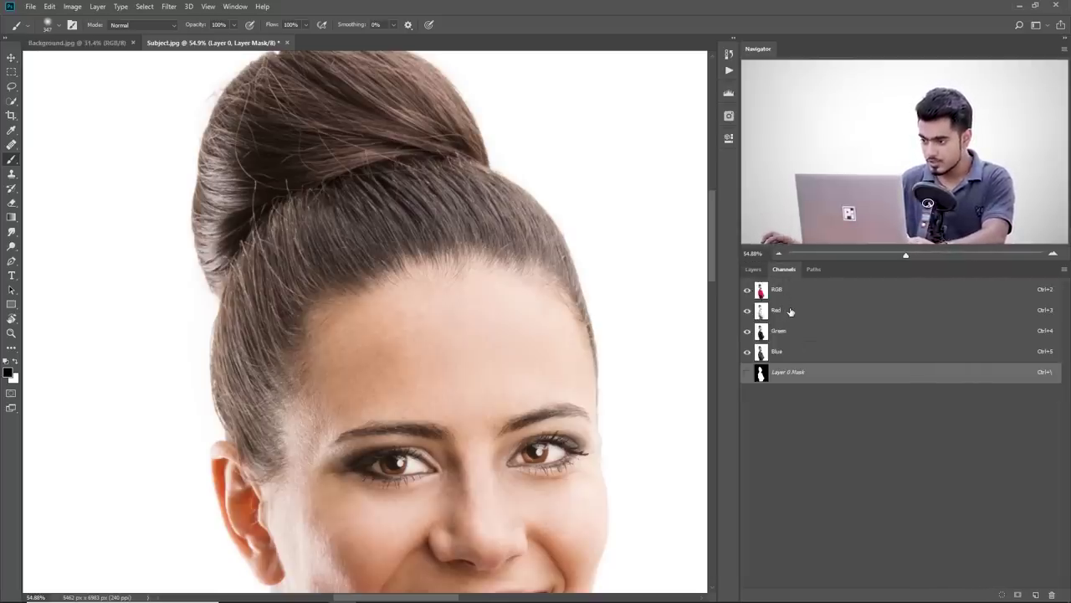
click(790, 311)
scroll(373, 263, down, 4)
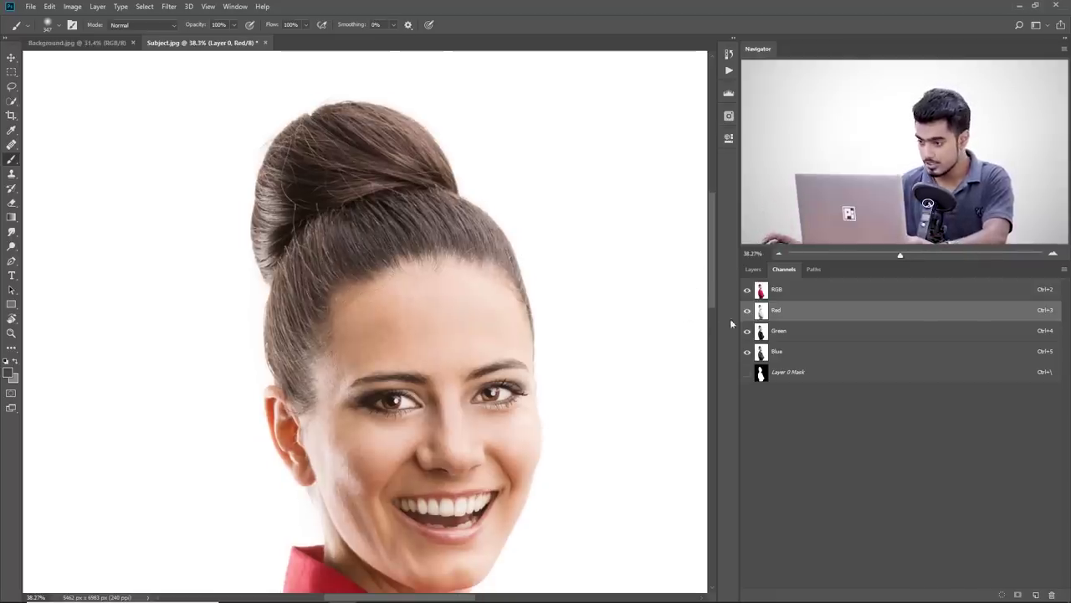
click(813, 293)
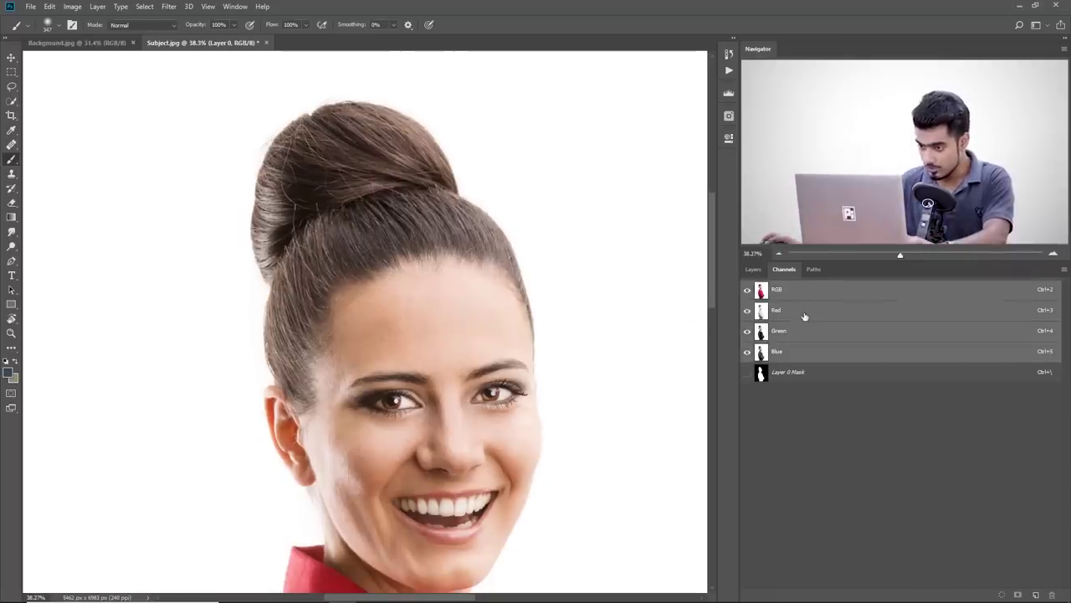
click(804, 312)
click(803, 335)
click(803, 350)
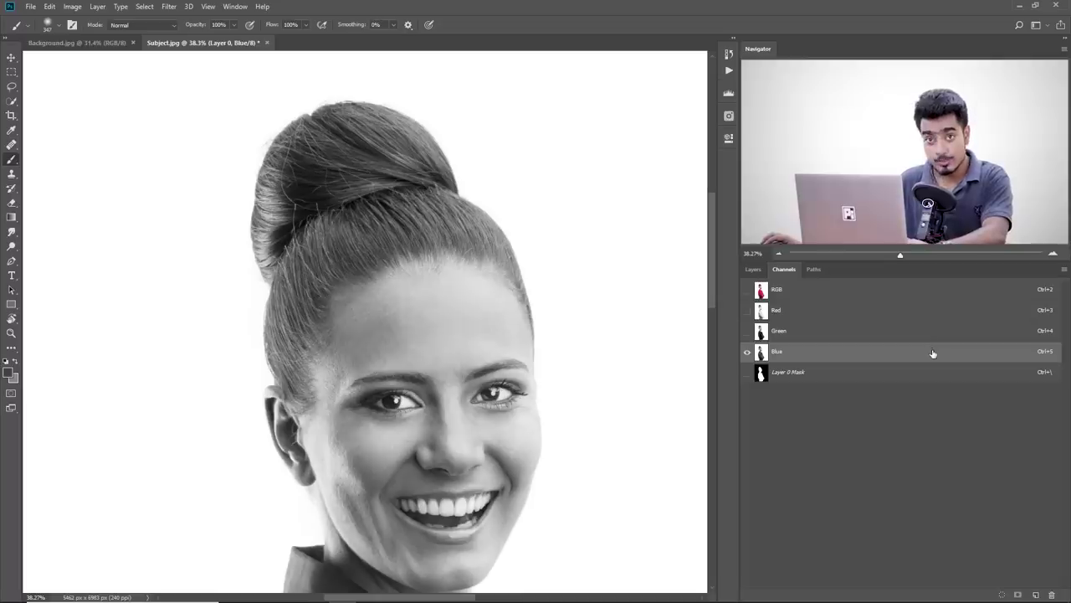
drag(933, 353, 1035, 592)
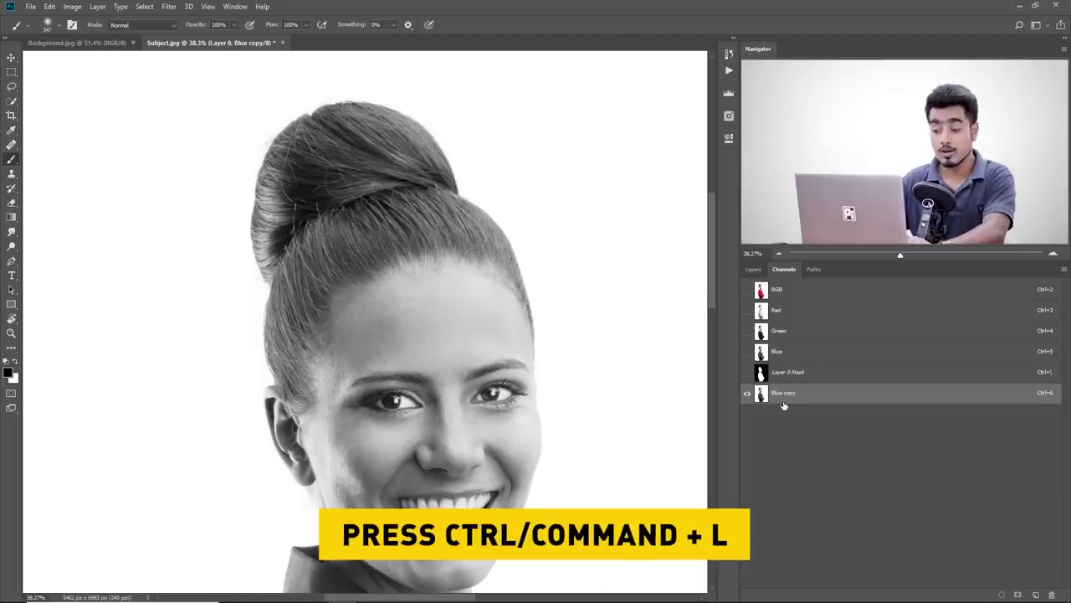
Step: Apply Levels to the Blue copy channel with input shadows at 152 and highlights at 254, and return to the Brush tool
key(ctrl+l)
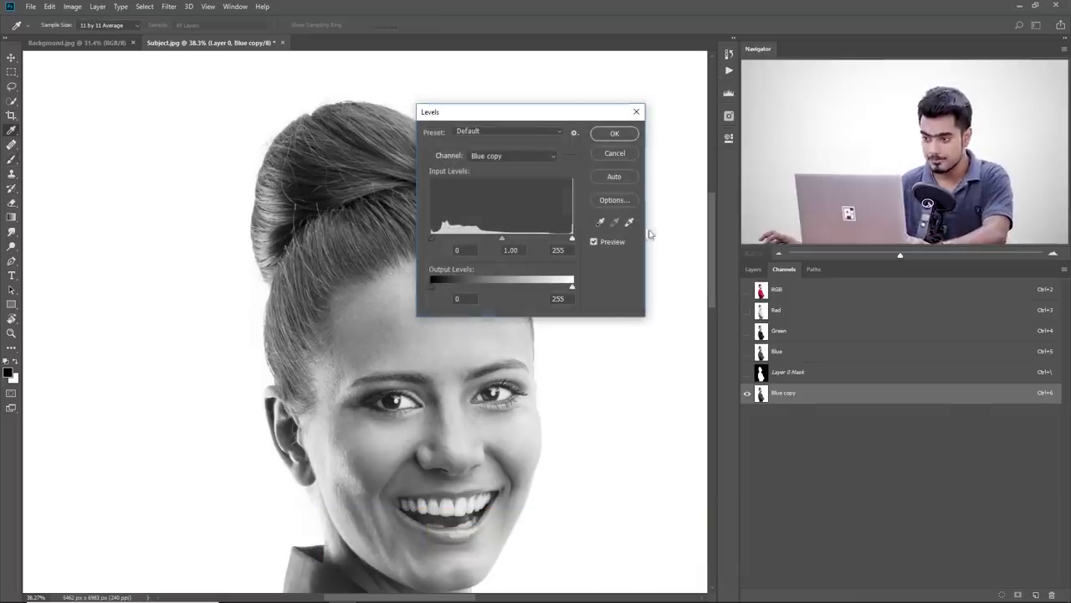
drag(244, 163, 352, 162)
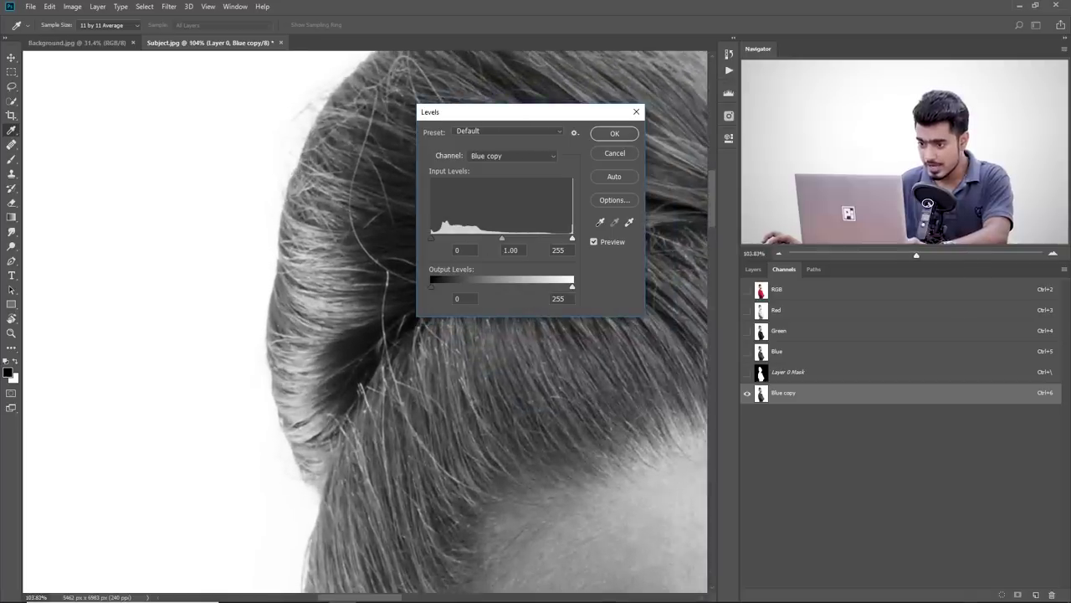
drag(432, 243, 514, 243)
drag(351, 296, 340, 26)
drag(282, 347, 334, 287)
text(152)
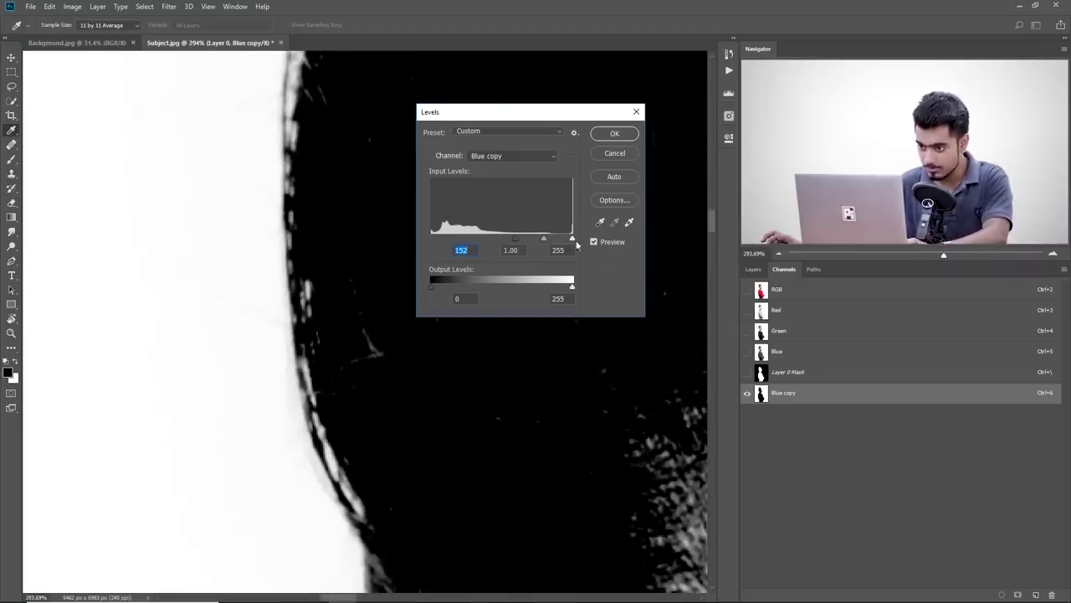
mouse_move(573, 241)
mouse_down()
mouse_move(560, 241)
mouse_move(578, 242)
mouse_up()
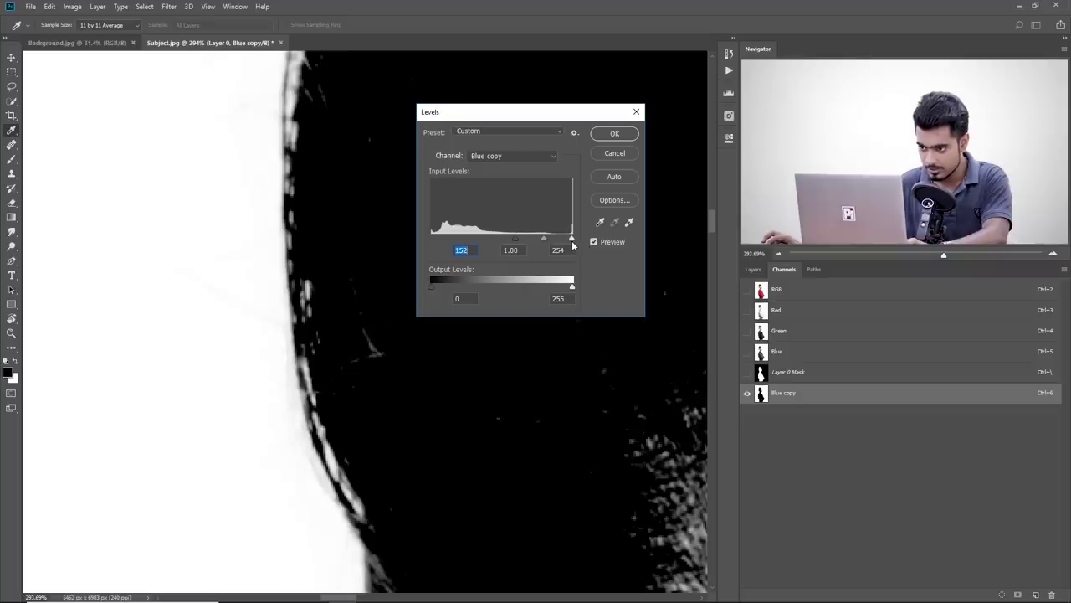
click(615, 134)
key(b)
scroll(360, 268, down, 5)
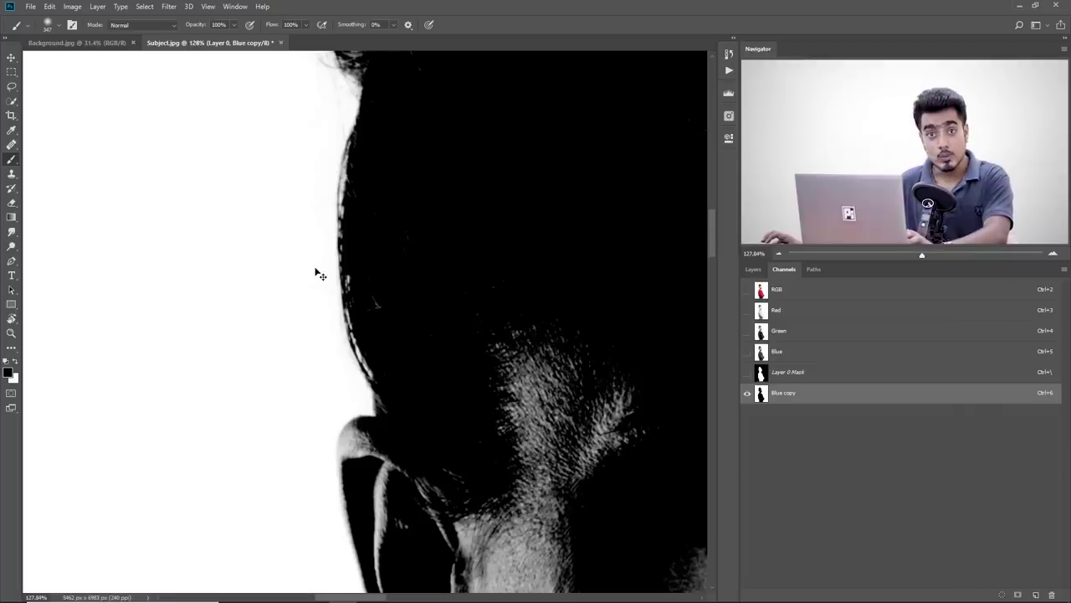
Step: Load the Blue copy channel as a selection, invert it, and return to Layer 0 in full color
ctrl+click(762, 394)
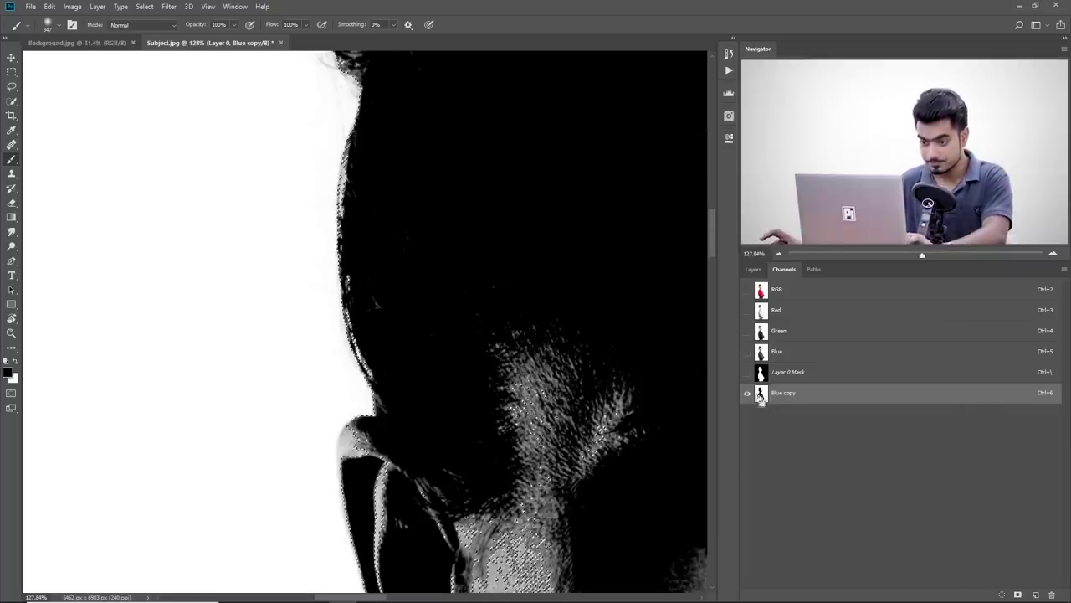
scroll(371, 256, up, 3)
scroll(320, 208, down, 5)
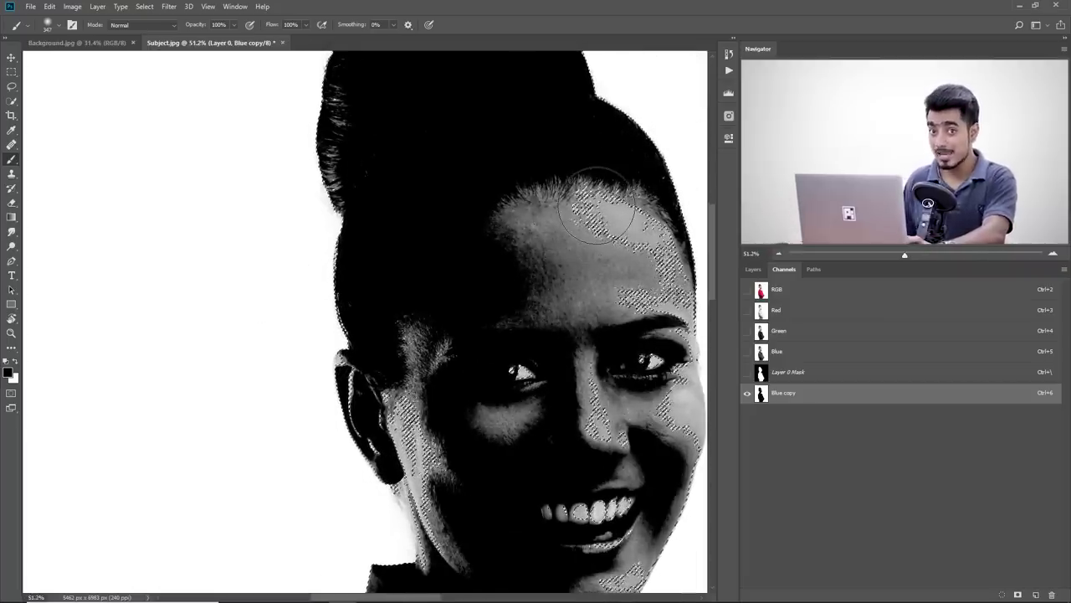
scroll(392, 247, up, 2)
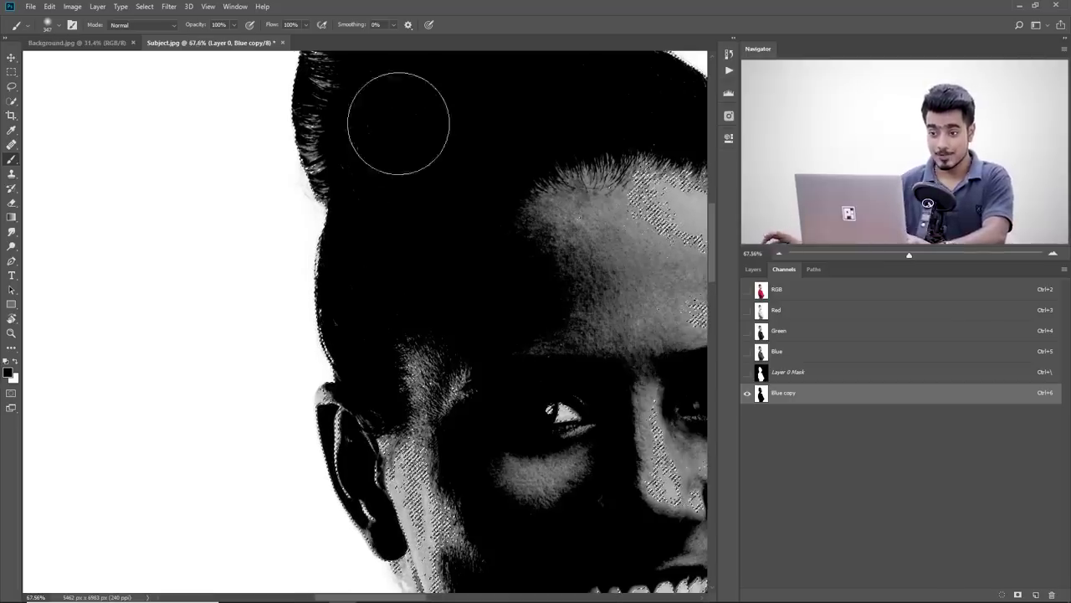
click(136, 8)
click(184, 48)
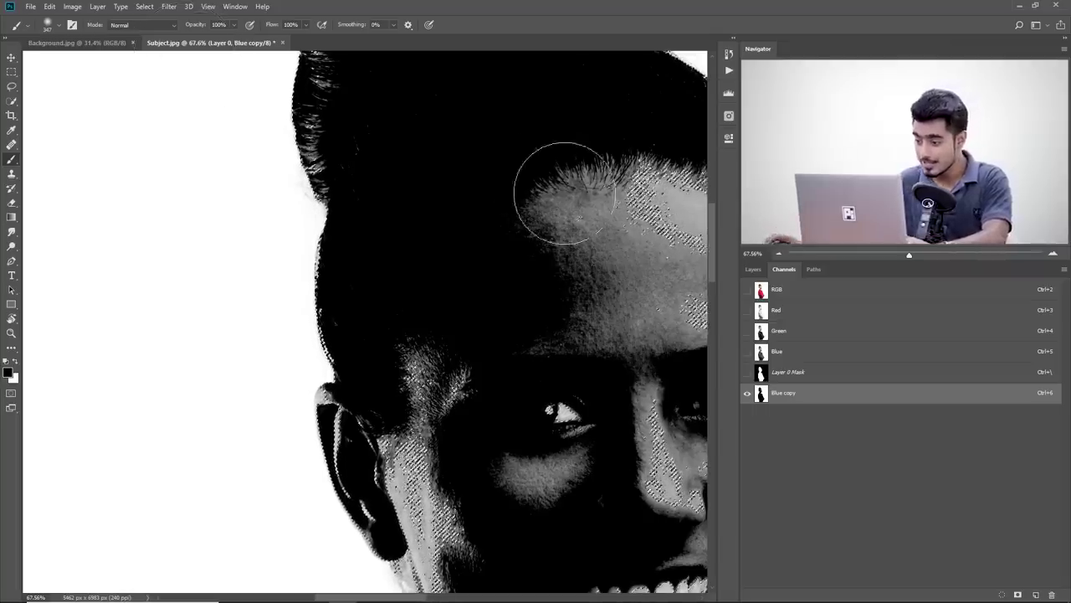
click(754, 269)
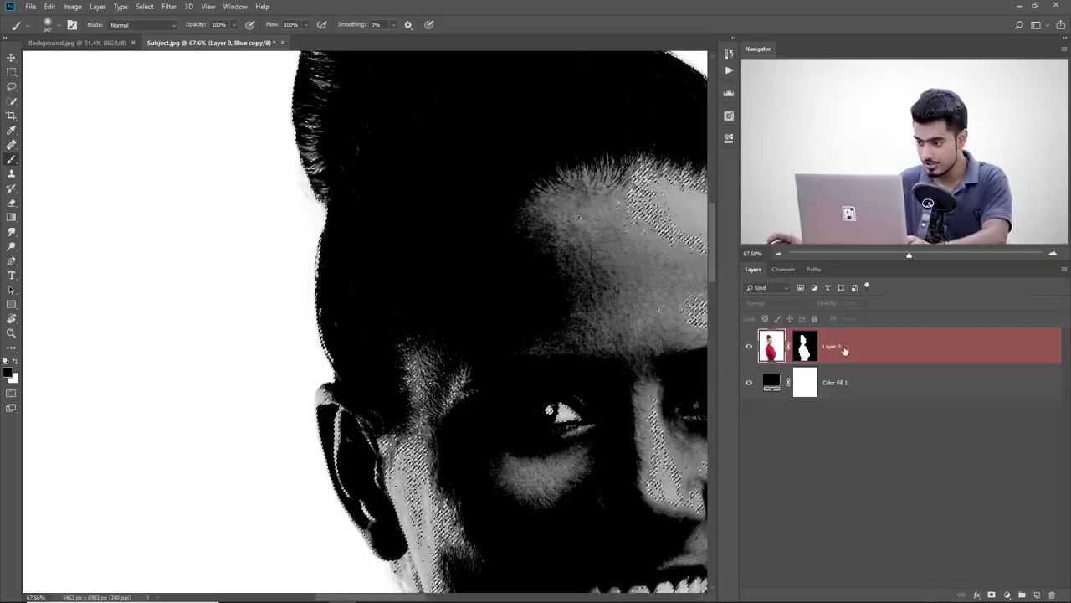
click(843, 350)
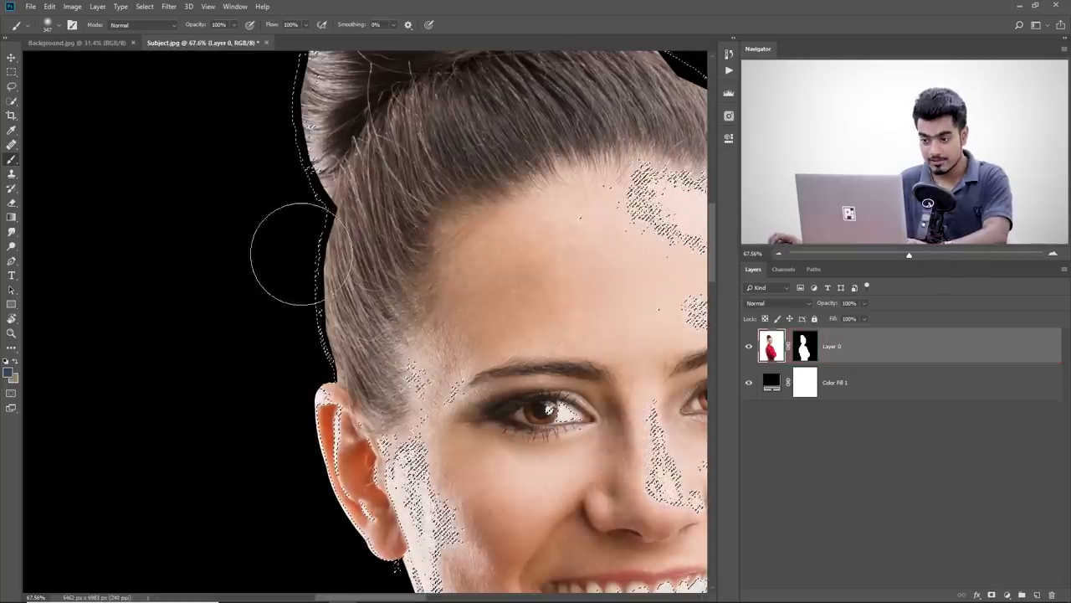
Step: Paint white on Layer 0's mask along the hair edge above the ear, inside the selection, with a soft brush of about 150 px
scroll(313, 243, up, 2)
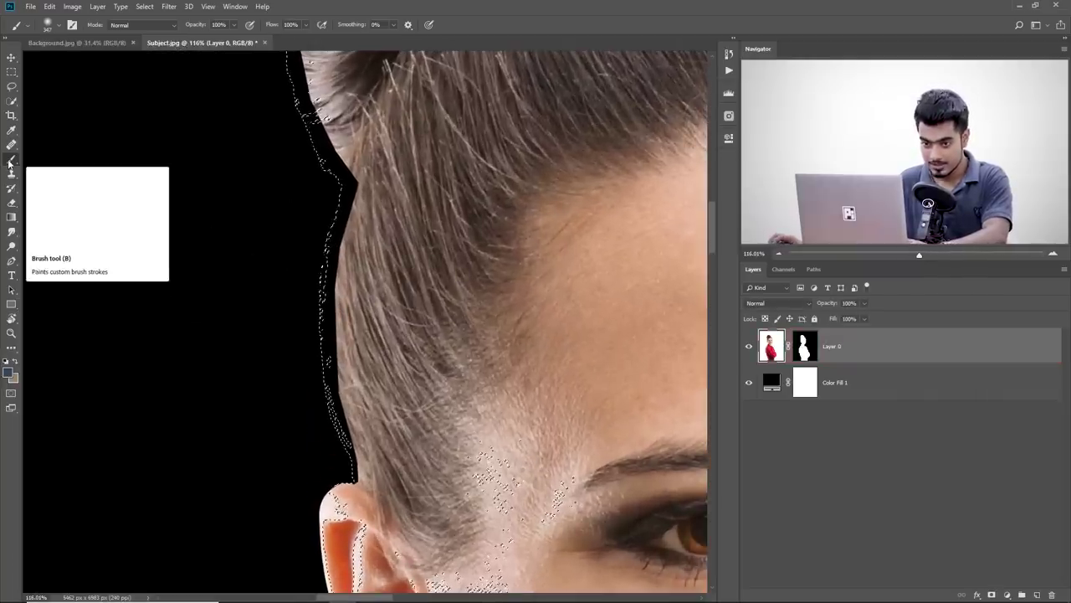
drag(333, 283, 251, 286)
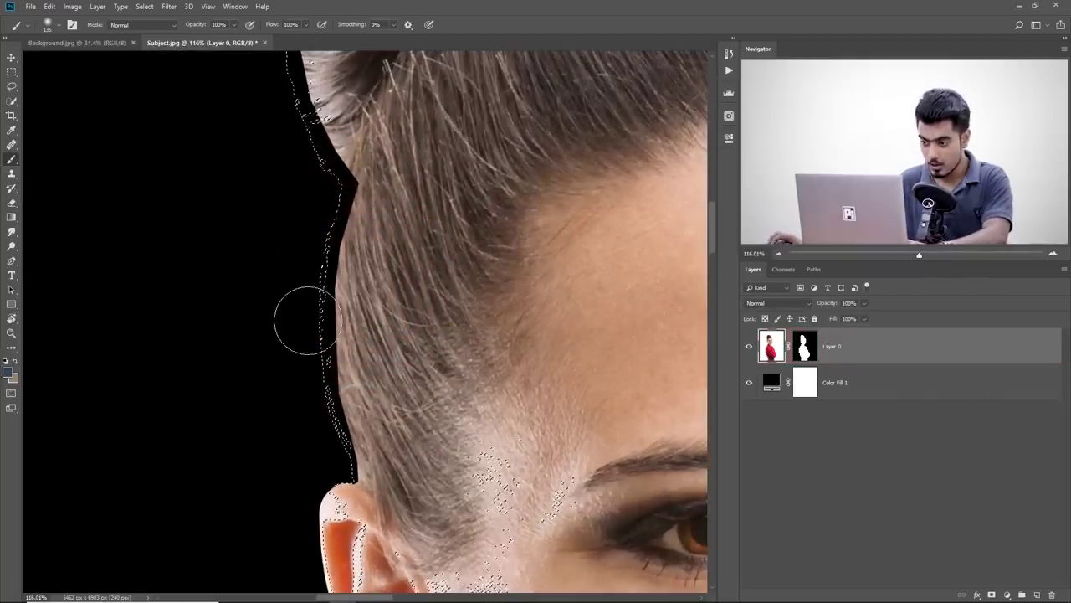
click(804, 348)
key(x)
drag(306, 299, 345, 293)
drag(325, 328, 329, 222)
drag(335, 299, 312, 299)
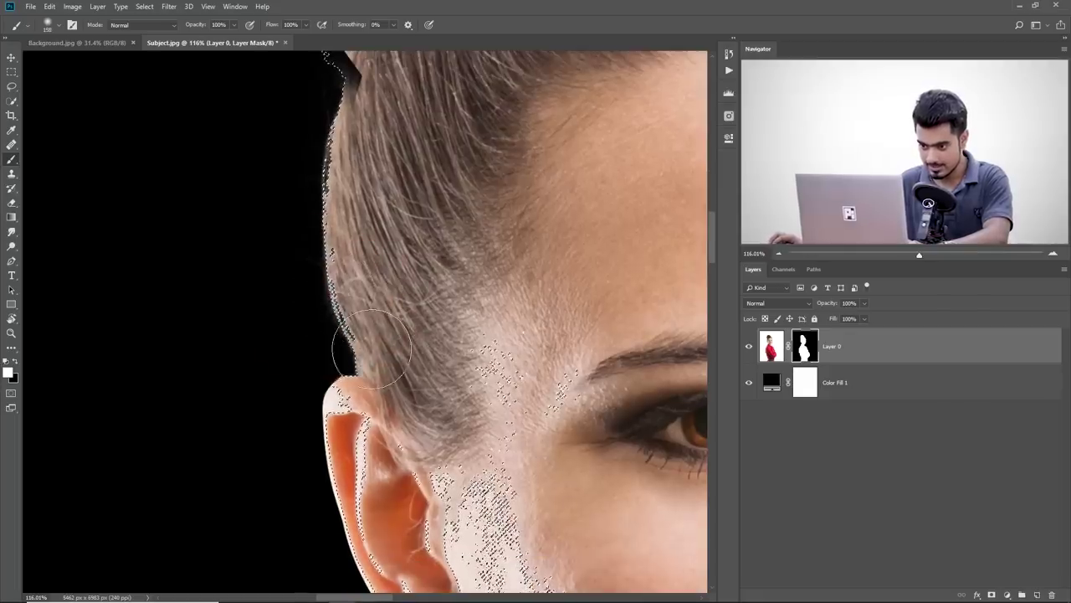
drag(348, 133, 339, 402)
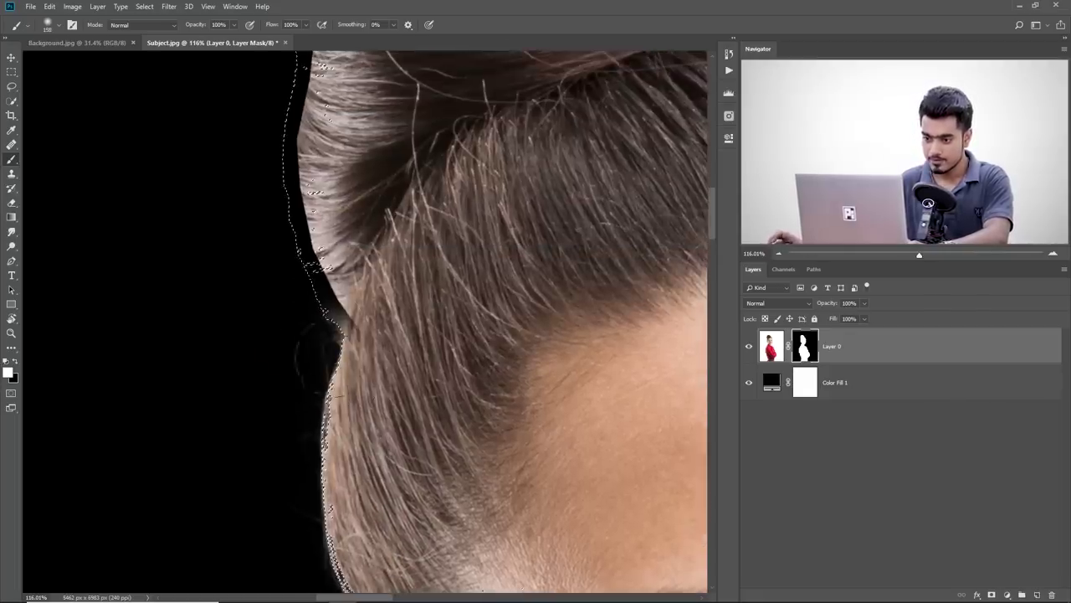
Step: Paint white on the mask around the hair bun's outer edge with a brush of about 244 px to bring back the flyaway hairs
drag(284, 346, 256, 500)
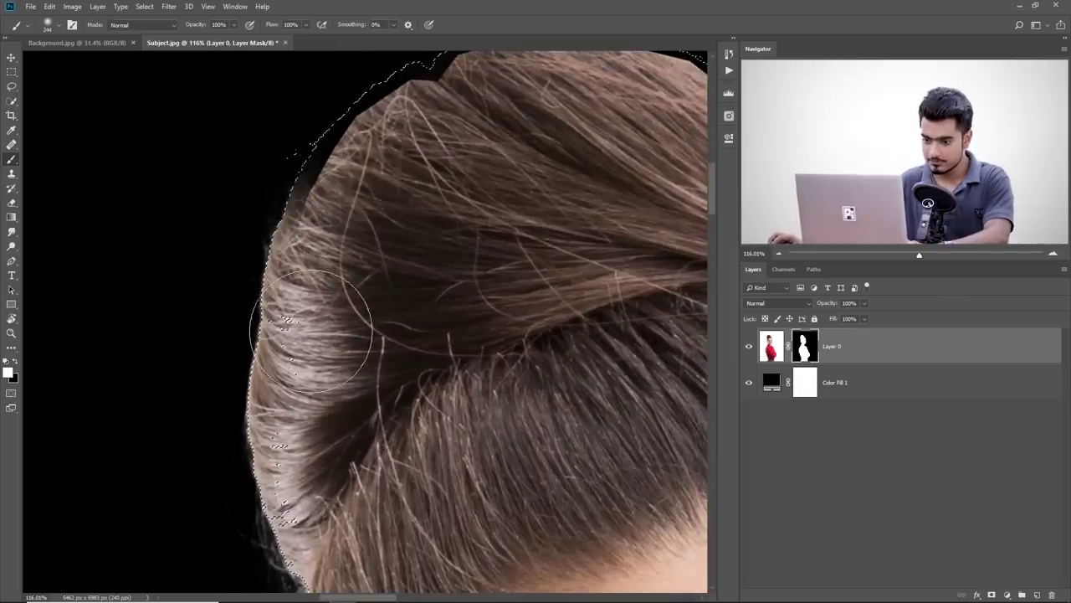
drag(444, 184, 210, 348)
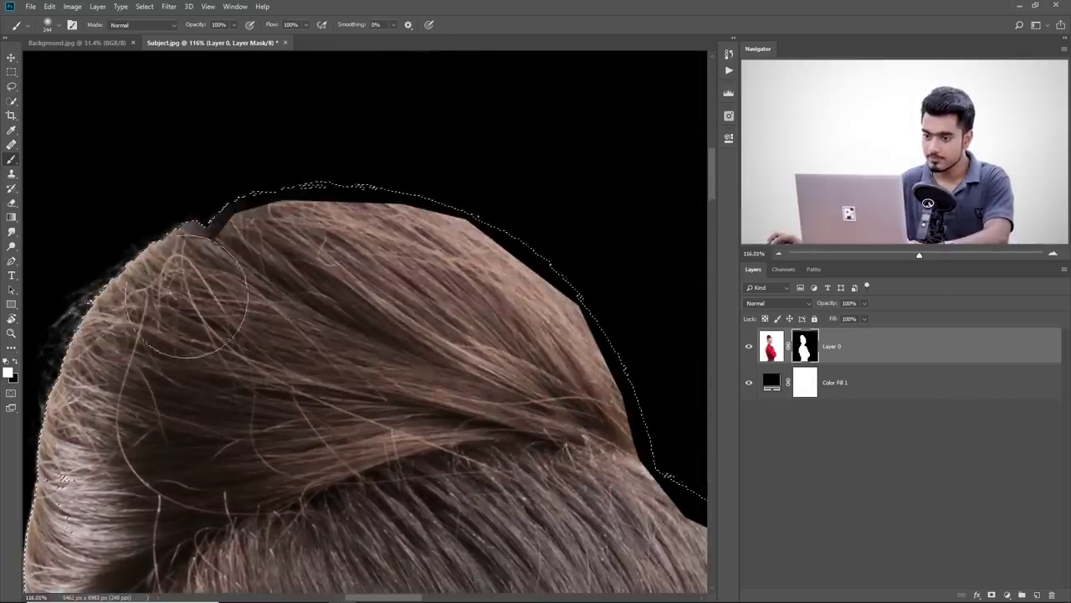
drag(618, 389, 614, 402)
mouse_move(497, 301)
mouse_down()
mouse_move(361, 128)
mouse_move(260, 54)
mouse_up()
mouse_move(392, 240)
mouse_down()
mouse_move(532, 298)
mouse_move(594, 381)
mouse_up()
mouse_move(560, 329)
mouse_down()
mouse_move(446, 185)
mouse_move(474, 287)
mouse_up()
Step: Paint white on the mask along the hairline and temple opposite the ear, and clear the selection
drag(454, 226, 406, 224)
drag(415, 144, 334, 83)
drag(391, 189, 276, 52)
drag(411, 118, 423, 231)
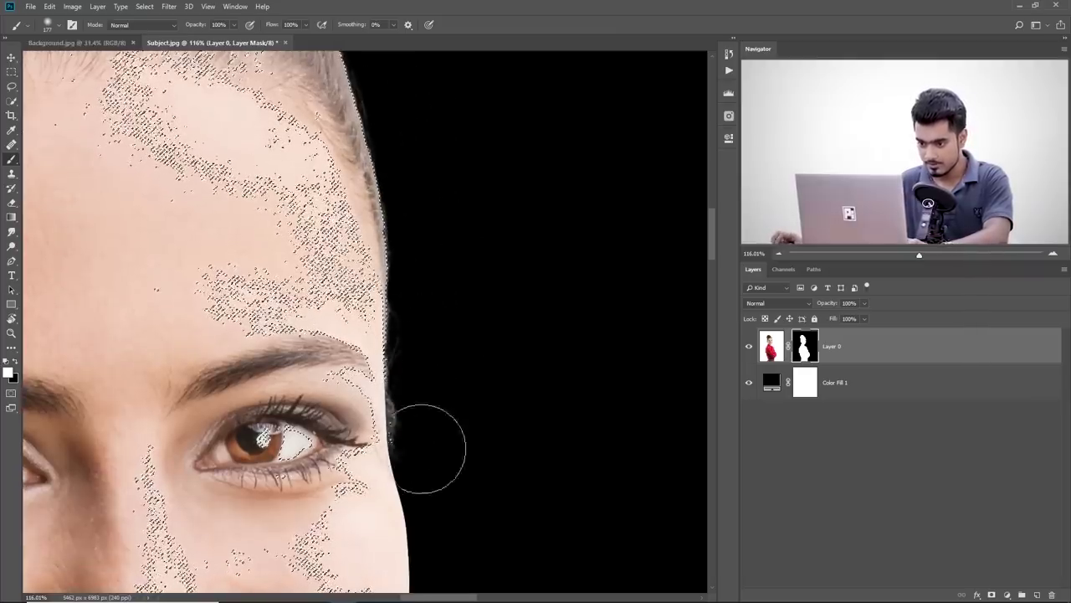
drag(305, 199, 445, 433)
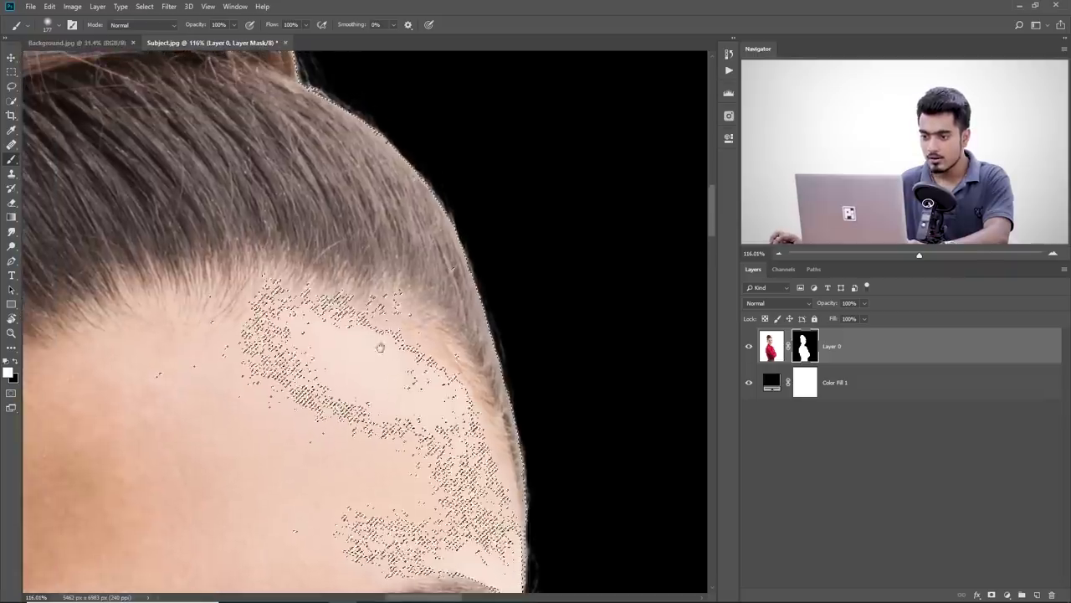
drag(286, 223, 364, 290)
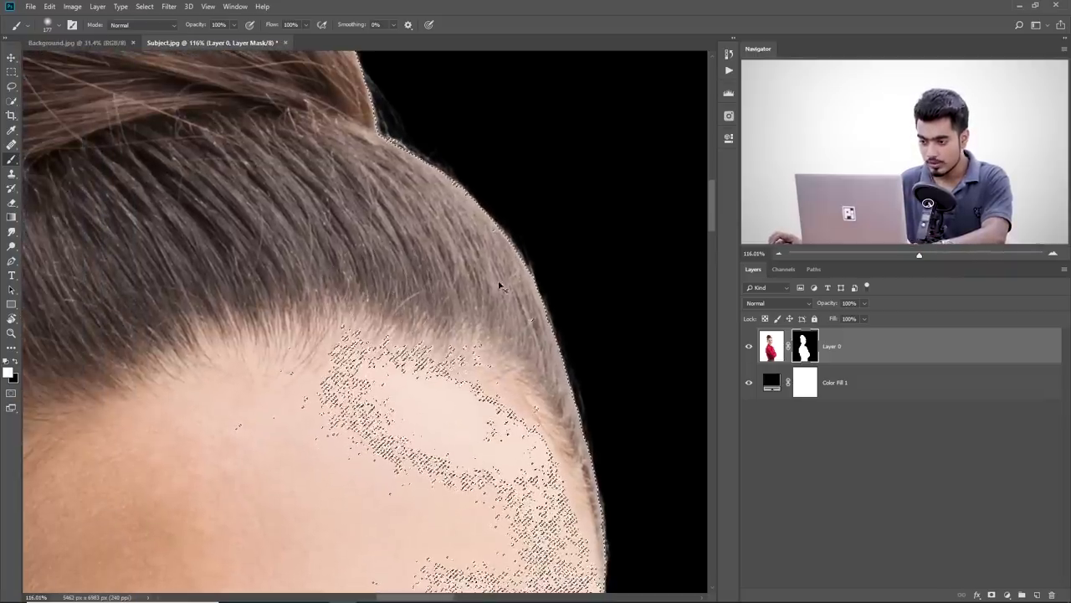
key(ctrl+d)
Step: Paint white on the mask with a small brush over the faded patches just inside the hair edge, including the bun's base
drag(565, 303, 600, 310)
drag(530, 326, 421, 217)
drag(413, 272, 296, 252)
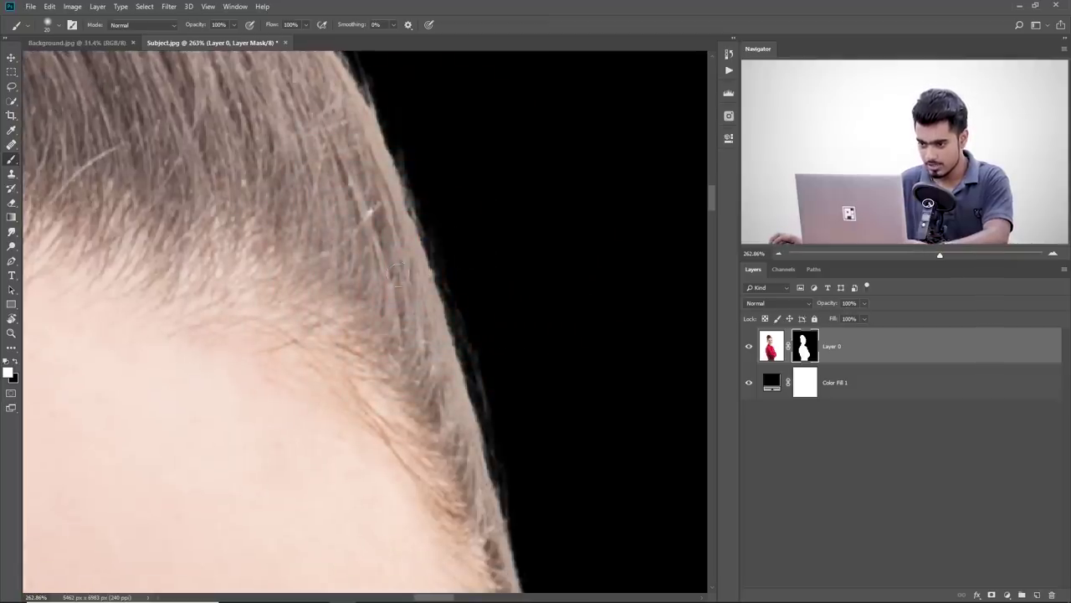
drag(206, 187, 839, 307)
mouse_move(75, 262)
mouse_down()
mouse_move(354, 254)
mouse_move(555, 186)
mouse_move(496, 231)
mouse_move(510, 257)
mouse_move(443, 329)
mouse_move(434, 435)
mouse_up()
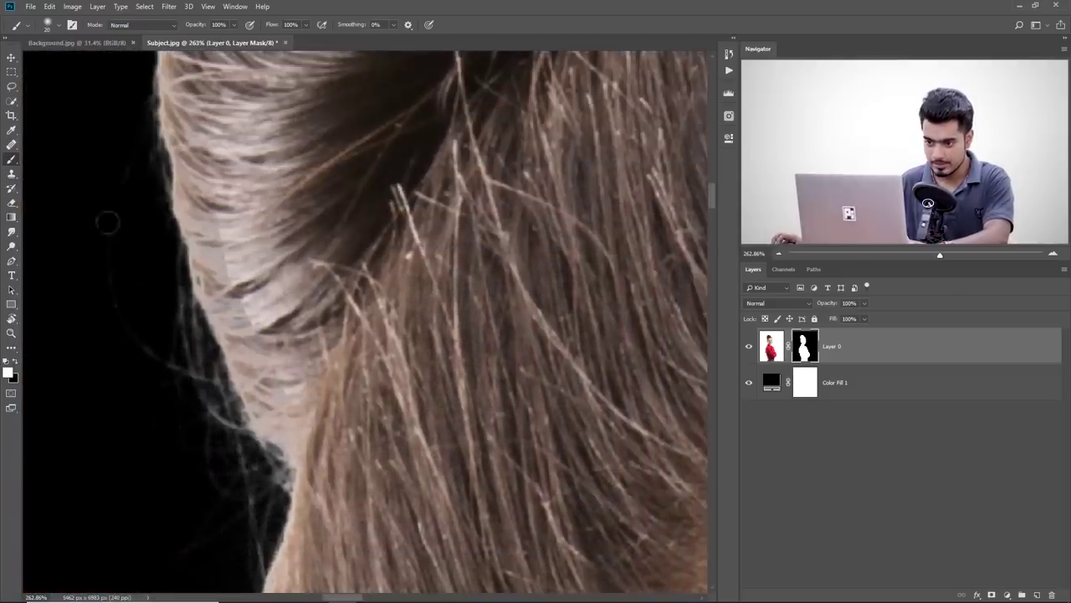
right_click(228, 218)
click(213, 221)
mouse_move(217, 200)
mouse_down()
mouse_move(233, 268)
mouse_move(268, 336)
mouse_up()
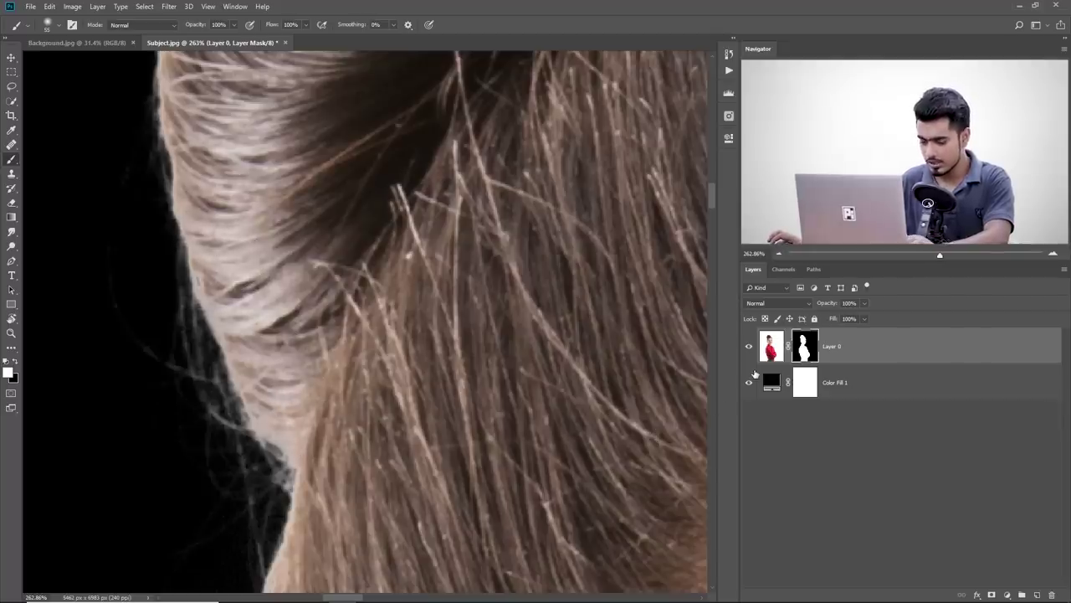
Step: Display Layer 0's mask on its own and paint white over the gray gaps inside the hair edge above the ear
alt+click(801, 355)
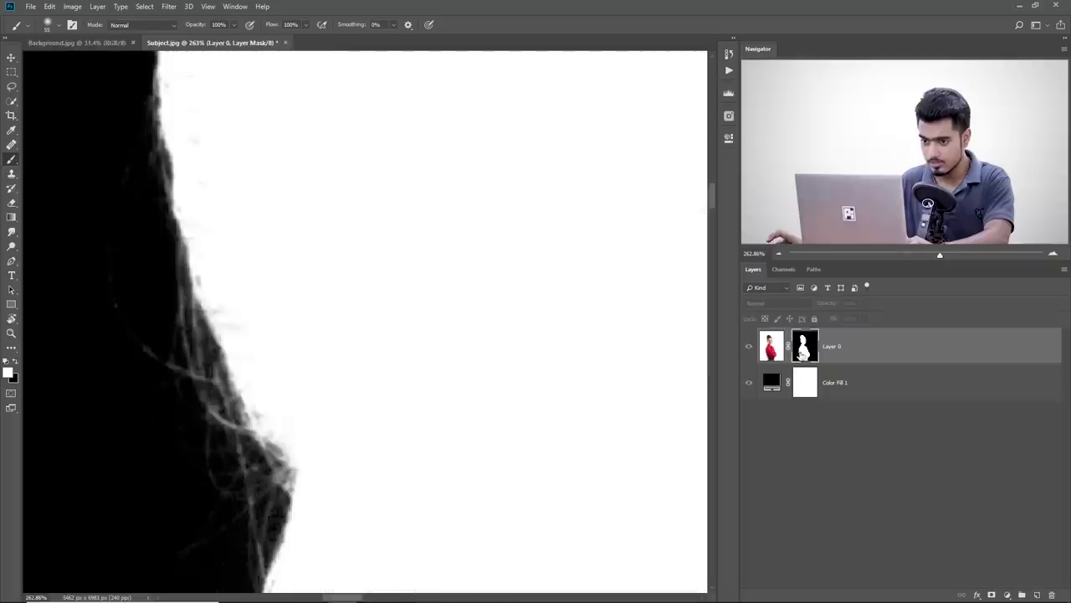
scroll(416, 354, down, 5)
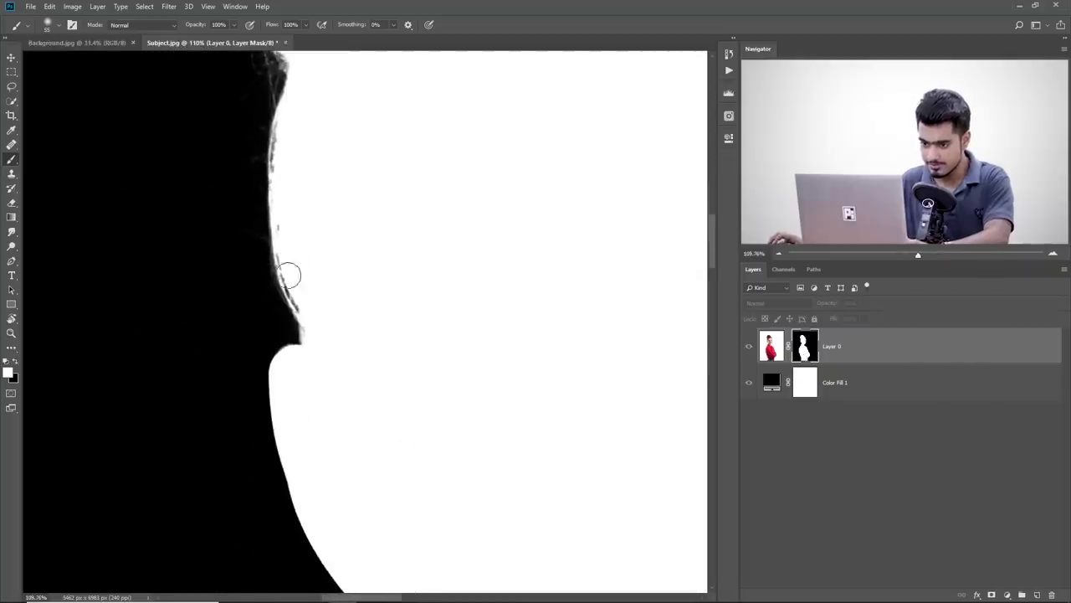
scroll(285, 195, up, 5)
alt+right_click(354, 258)
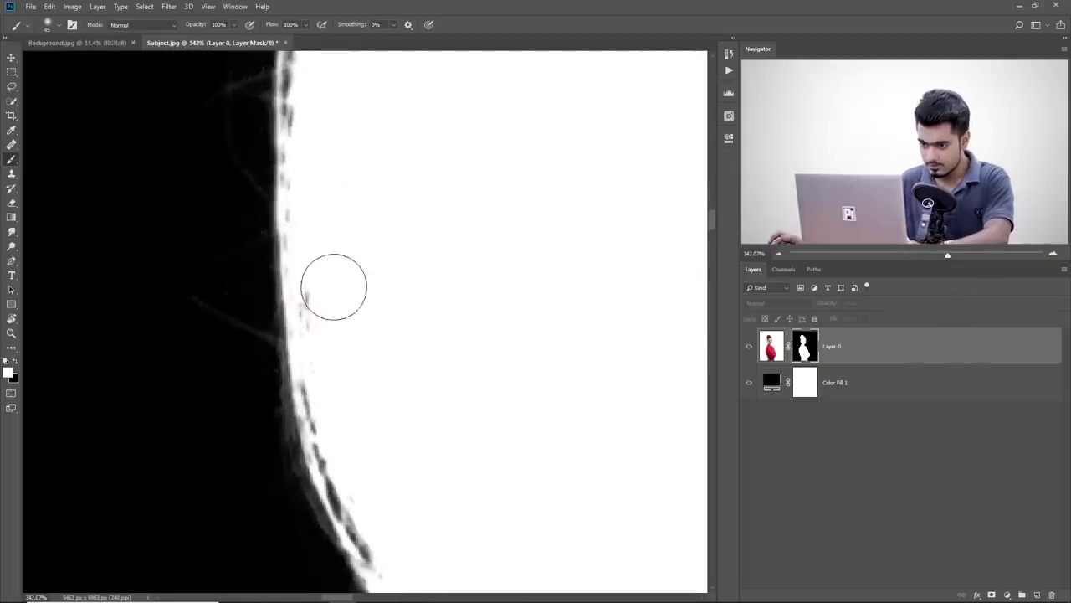
mouse_move(395, 360)
mouse_down()
mouse_move(326, 196)
mouse_move(338, 311)
mouse_move(313, 538)
mouse_move(294, 222)
mouse_move(248, 399)
mouse_up()
drag(169, 404, 152, 261)
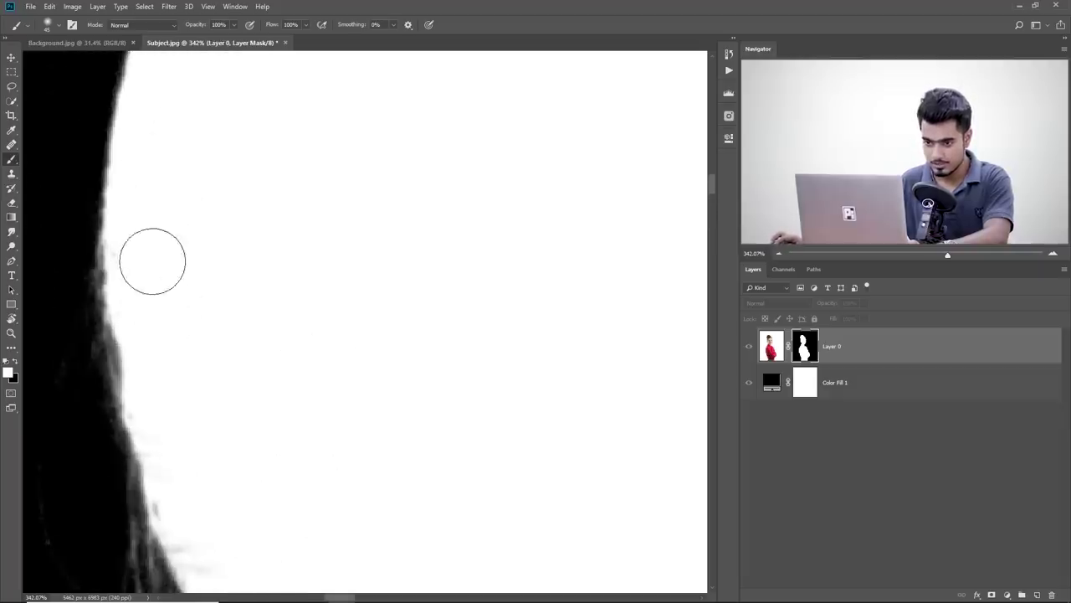
Step: Paint white over the remaining gray specks in the mask inside the bun's edge, using a smaller brush
drag(222, 284, 147, 596)
drag(125, 194, 116, 194)
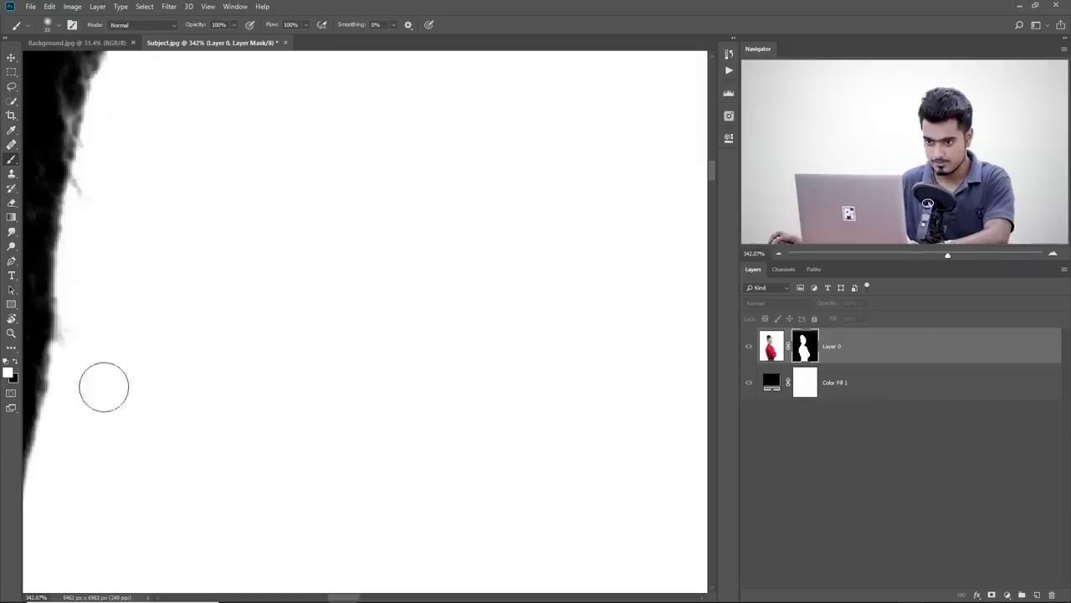
drag(104, 387, 134, 282)
mouse_move(586, 351)
mouse_down()
mouse_move(357, 311)
mouse_move(433, 500)
mouse_up()
mouse_move(586, 577)
mouse_down()
mouse_move(452, 445)
mouse_move(452, 331)
mouse_up()
drag(452, 330, 327, 333)
drag(249, 372, 287, 376)
mouse_move(234, 399)
mouse_down()
mouse_move(385, 260)
mouse_move(386, 239)
mouse_up()
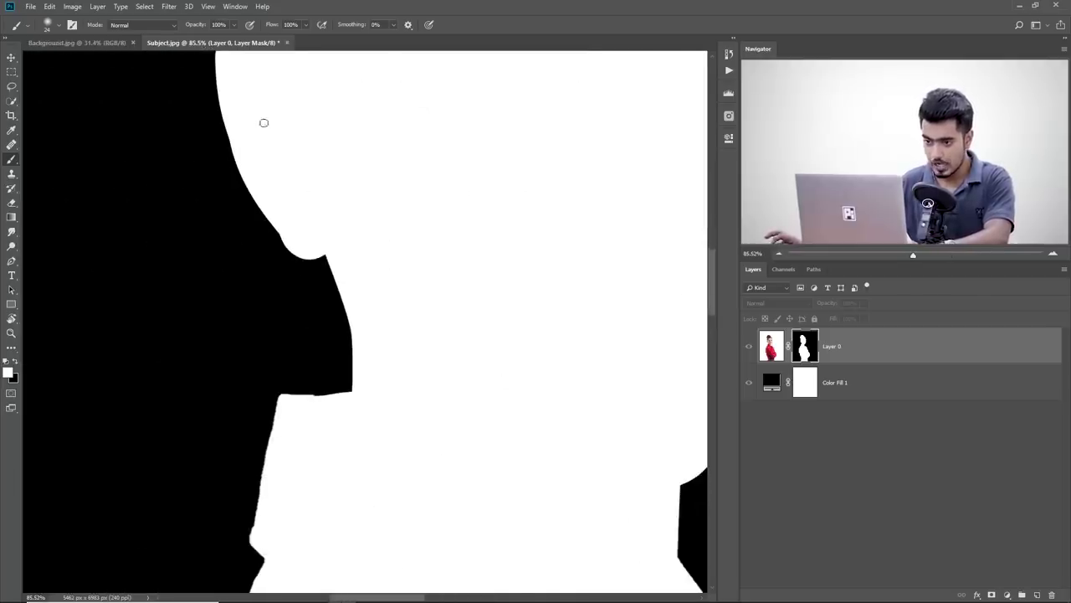
Step: Soften the mask edge along the neck and ear using the Blur tool at 20% strength with a 191 px brush
click(11, 236)
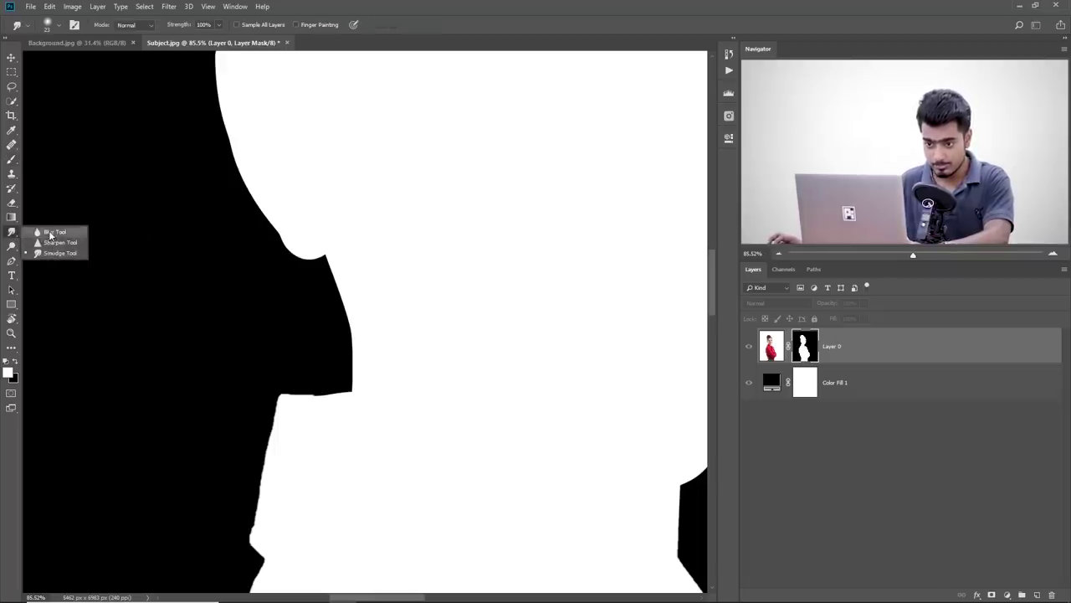
click(52, 232)
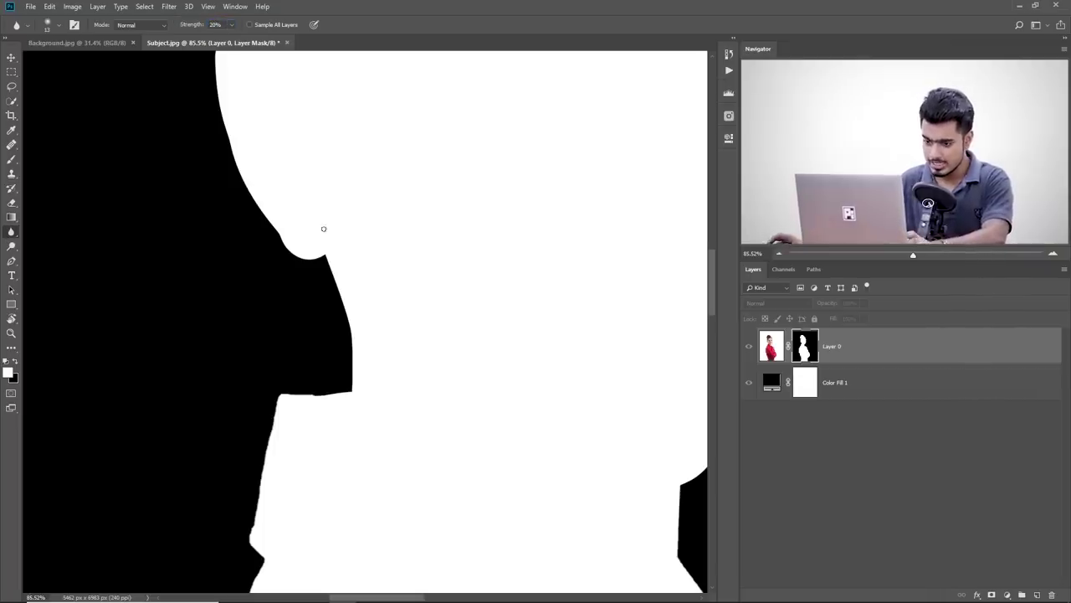
mouse_move(299, 282)
mouse_down()
mouse_move(340, 287)
mouse_move(352, 318)
mouse_up()
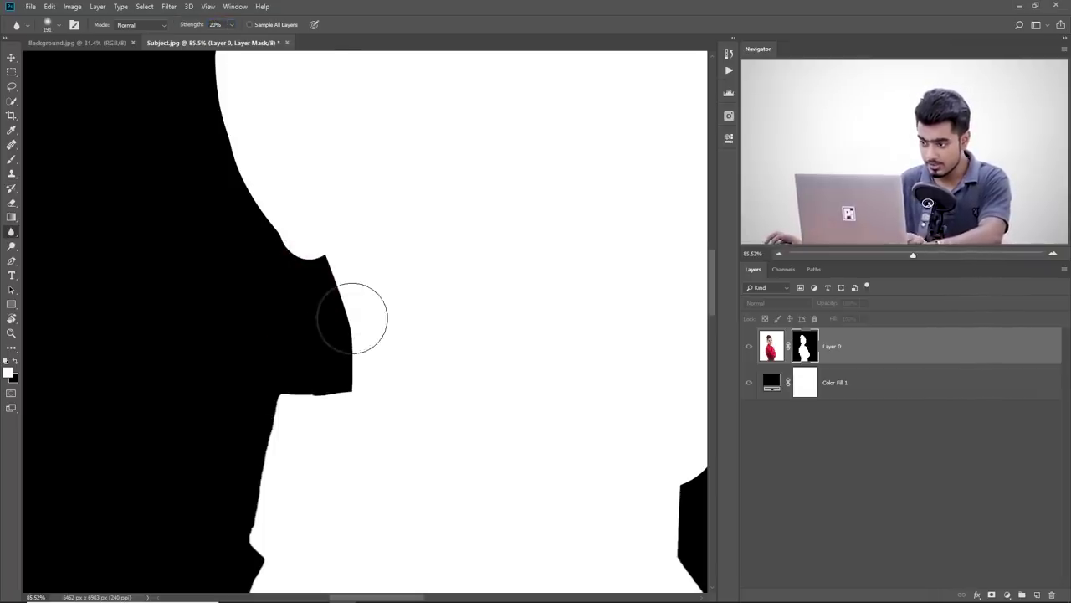
mouse_move(314, 269)
mouse_down()
mouse_move(332, 270)
mouse_move(354, 309)
mouse_move(357, 394)
mouse_move(325, 230)
mouse_move(342, 378)
mouse_up()
key(space)
mouse_move(254, 233)
mouse_down()
mouse_move(283, 372)
mouse_move(235, 268)
mouse_move(231, 201)
mouse_move(282, 357)
mouse_move(243, 267)
mouse_up()
key(space)
drag(229, 199, 244, 395)
mouse_move(253, 270)
mouse_down()
mouse_move(223, 292)
mouse_move(249, 377)
mouse_up()
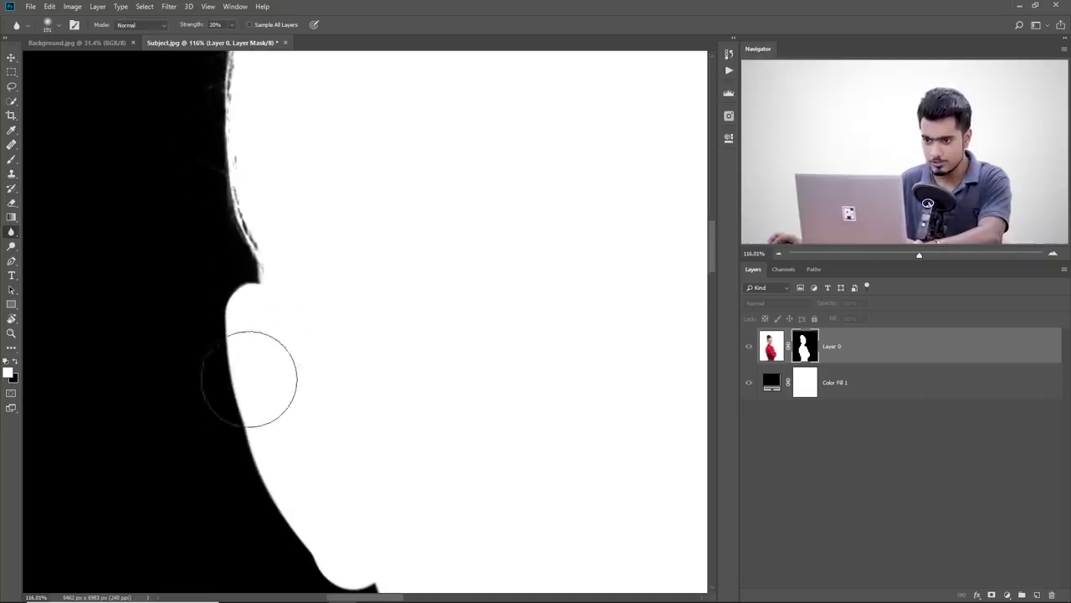
Step: Blur the mask edge along the face and jaw opposite the ear
key(space)
drag(636, 201, 263, 297)
mouse_move(703, 219)
mouse_down()
mouse_move(384, 270)
mouse_move(411, 203)
mouse_up()
drag(337, 549, 373, 321)
alt+right_click(349, 269)
mouse_move(349, 235)
mouse_down()
mouse_move(344, 363)
mouse_move(358, 254)
mouse_move(294, 507)
mouse_move(352, 309)
mouse_up()
key(space)
mouse_move(404, 191)
mouse_down()
mouse_move(319, 461)
mouse_move(395, 226)
mouse_move(312, 461)
mouse_move(383, 220)
mouse_move(304, 452)
mouse_up()
Step: Blur the mask edge down the shoulder and arm on the face side of the body with a 323 px brush
key(space)
drag(304, 445, 415, 288)
mouse_move(246, 463)
mouse_down()
mouse_move(340, 299)
mouse_move(378, 306)
mouse_move(461, 163)
mouse_move(466, 225)
mouse_move(352, 405)
mouse_up()
key(space)
drag(399, 392, 401, 167)
mouse_move(283, 174)
mouse_down()
mouse_move(280, 229)
mouse_move(533, 414)
mouse_move(487, 400)
mouse_move(475, 350)
mouse_up()
drag(335, 270, 348, 280)
drag(321, 229, 445, 497)
drag(469, 570, 312, 179)
Step: Blur the mask edge on the ear side of the body from the hip up to the collar, and fit the whole mask in view
scroll(445, 458, down, 10)
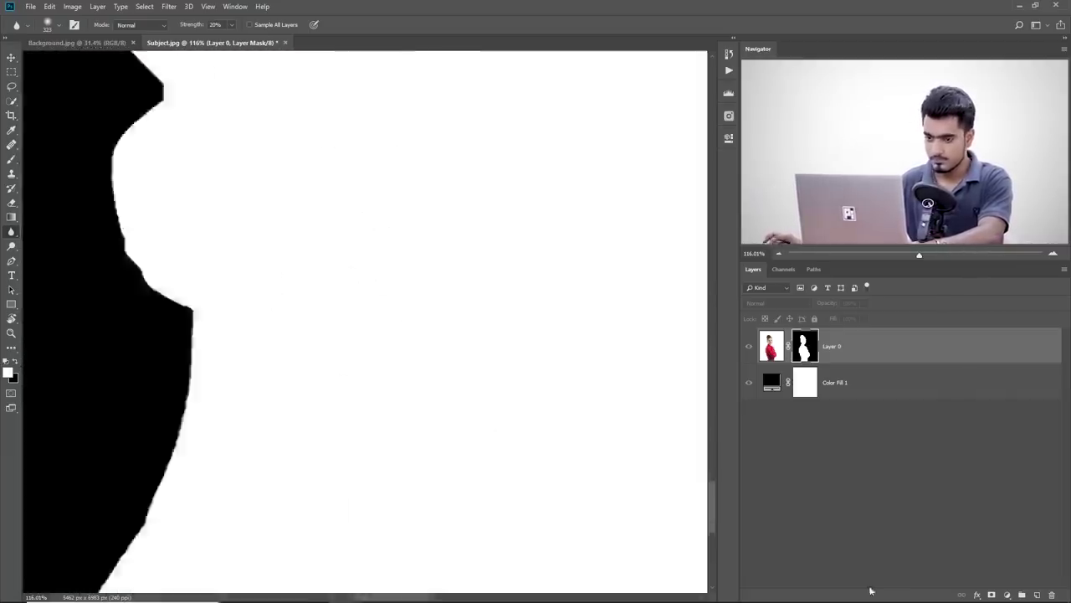
drag(150, 377, 351, 132)
mouse_move(191, 583)
mouse_down()
mouse_move(366, 258)
mouse_move(415, 134)
mouse_up()
drag(289, 335, 420, 476)
scroll(410, 489, up, 3)
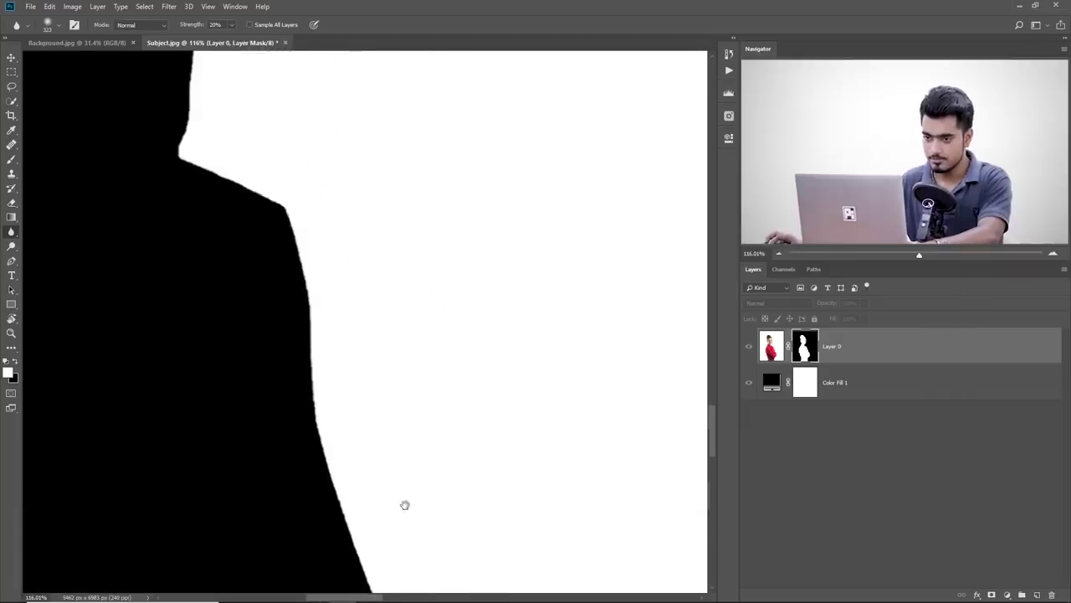
scroll(239, 450, up, 3)
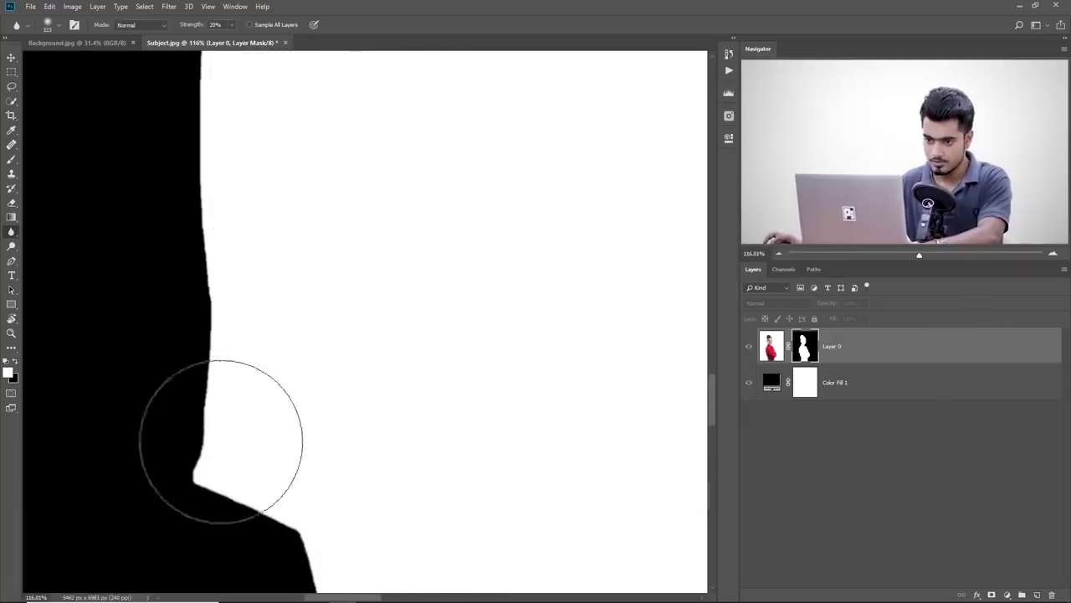
scroll(256, 538, up, 5)
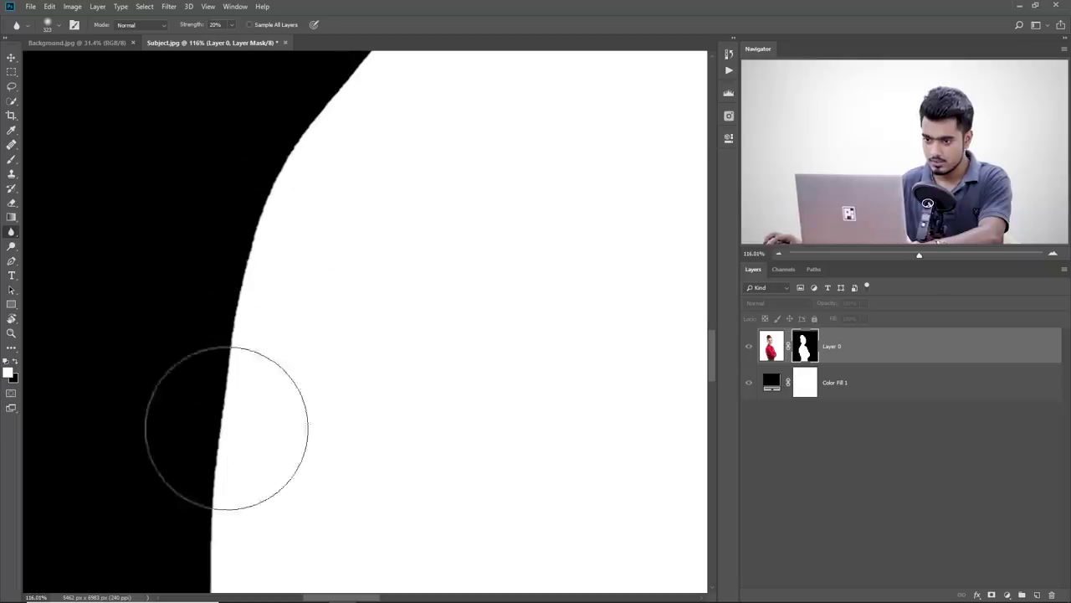
scroll(267, 251, up, 5)
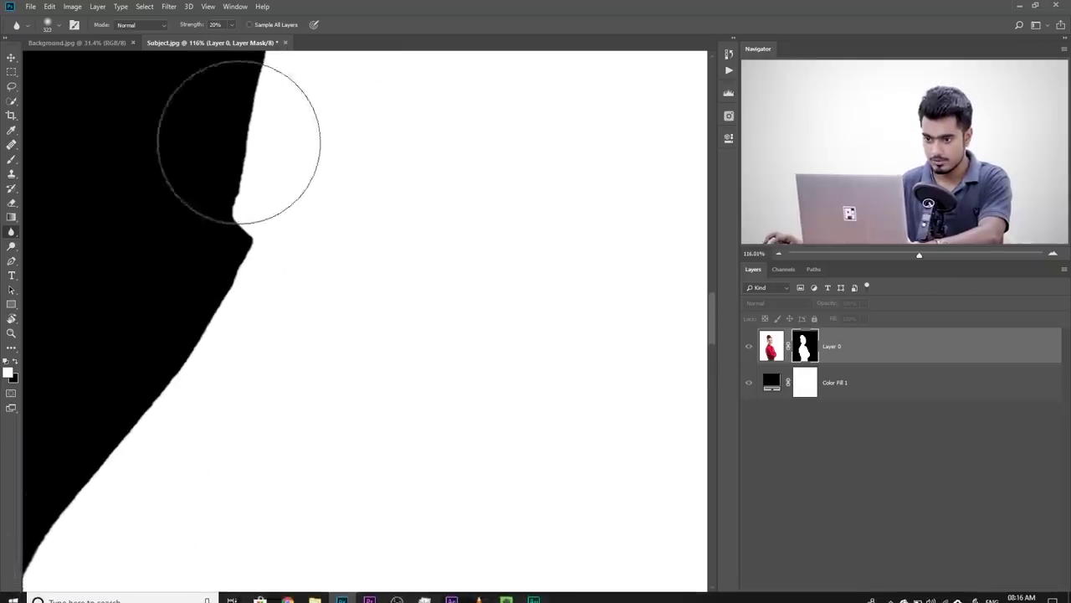
scroll(256, 270, up, 5)
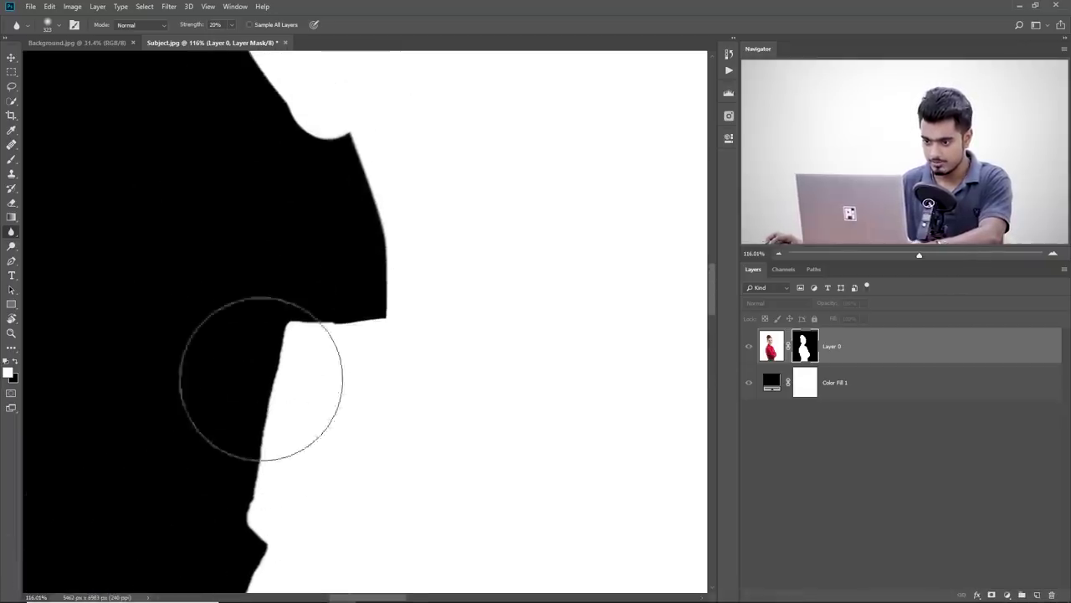
key(ctrl+0)
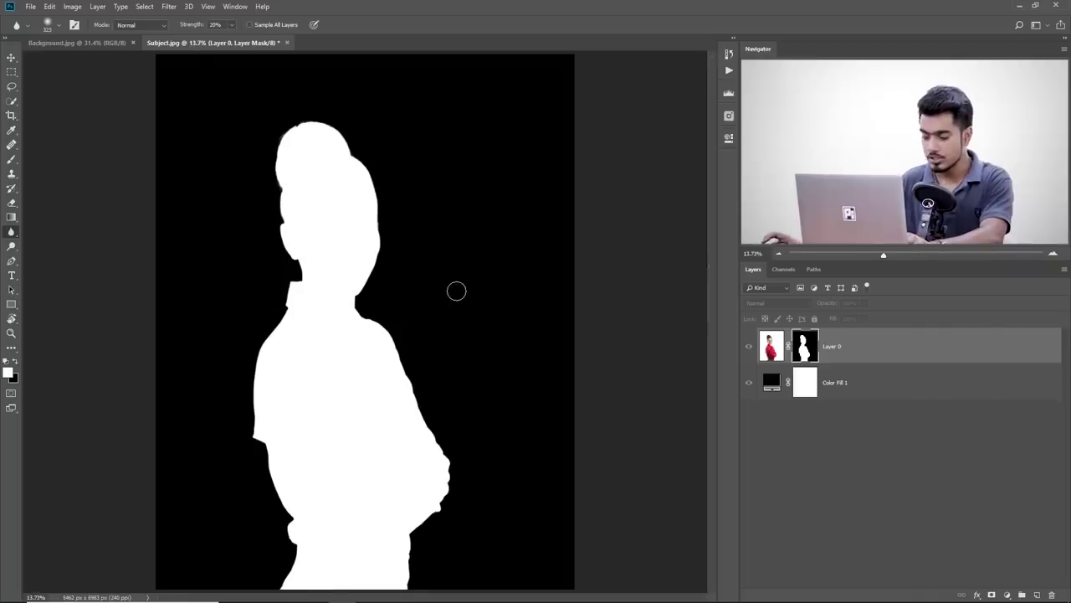
Step: Hide the black Color Fill 1 layer and save the cutout as the Photoshop file Subject.psd with Maximize Compatibility on
alt+click(805, 351)
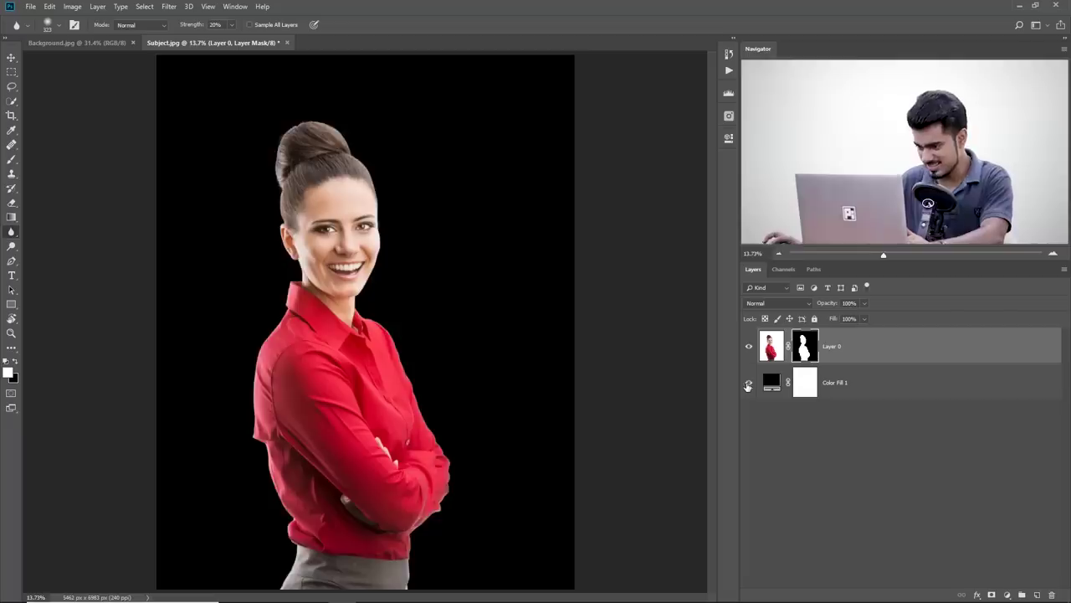
click(748, 385)
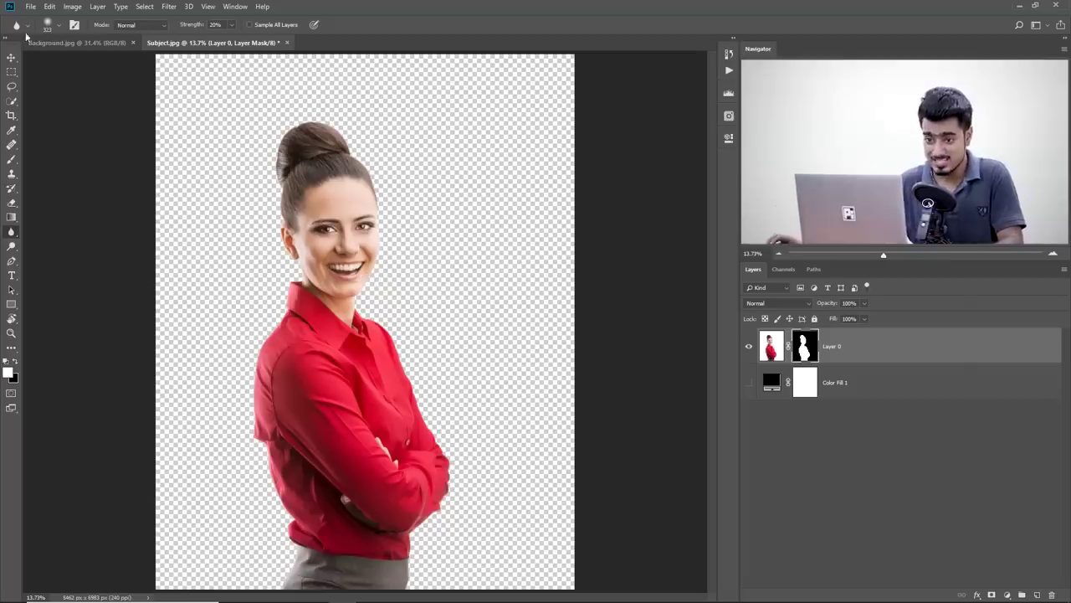
click(29, 6)
click(46, 130)
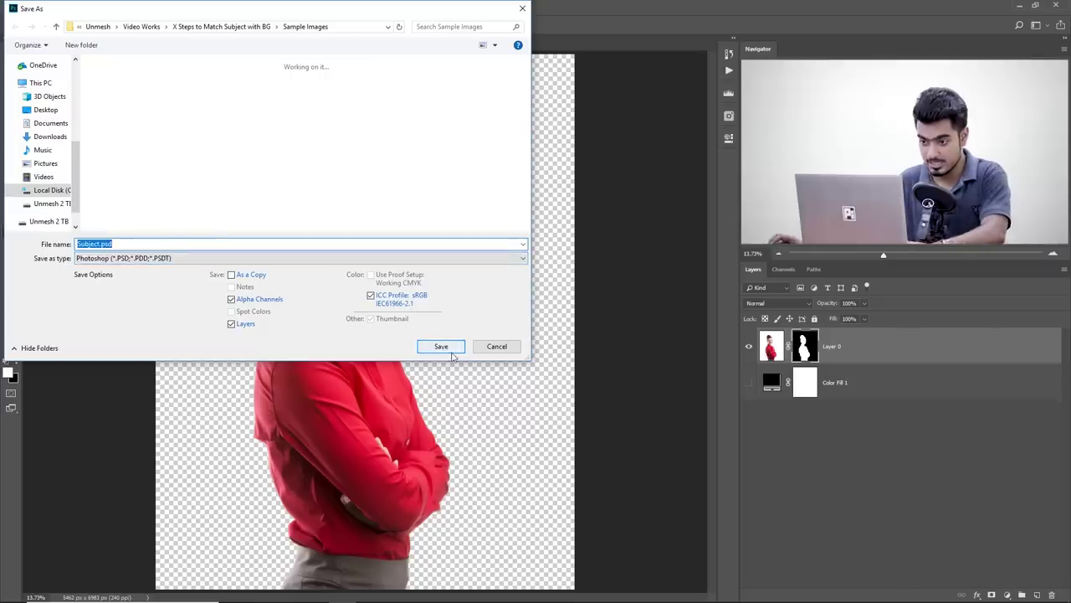
click(452, 355)
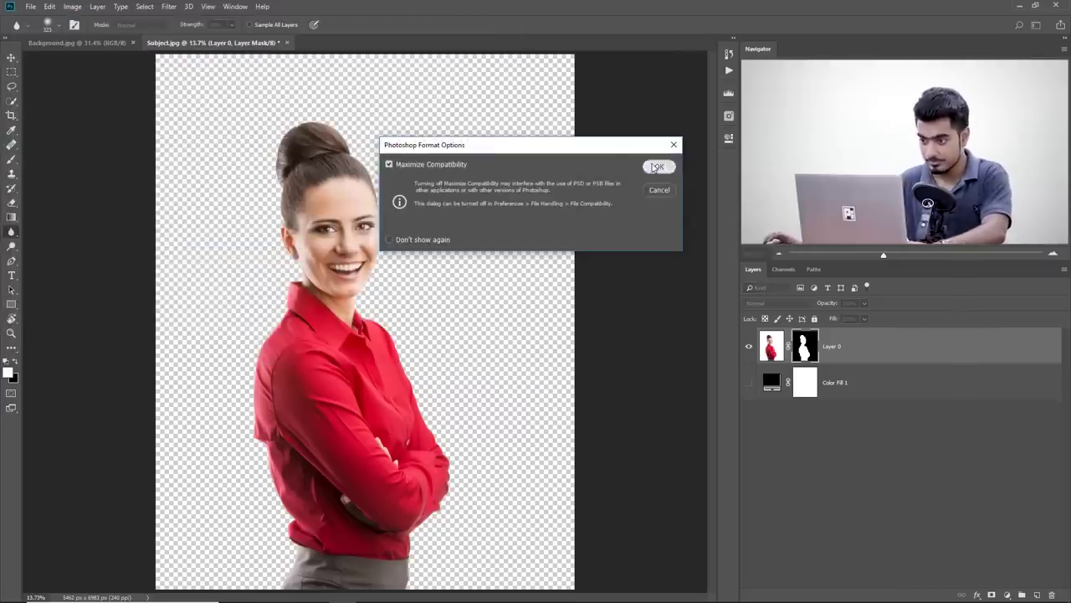
click(655, 168)
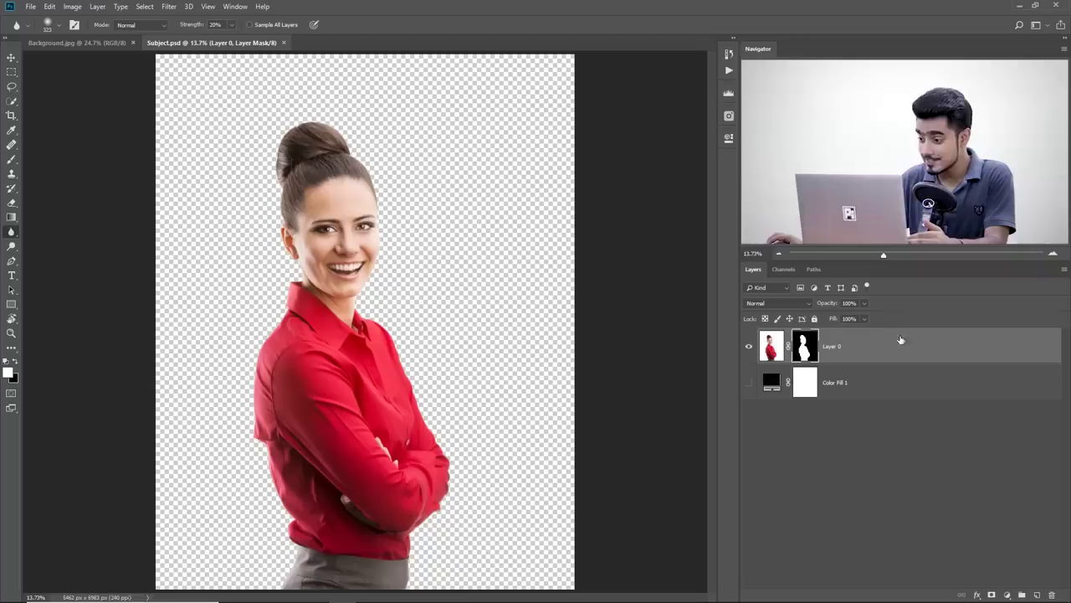
drag(902, 350, 401, 326)
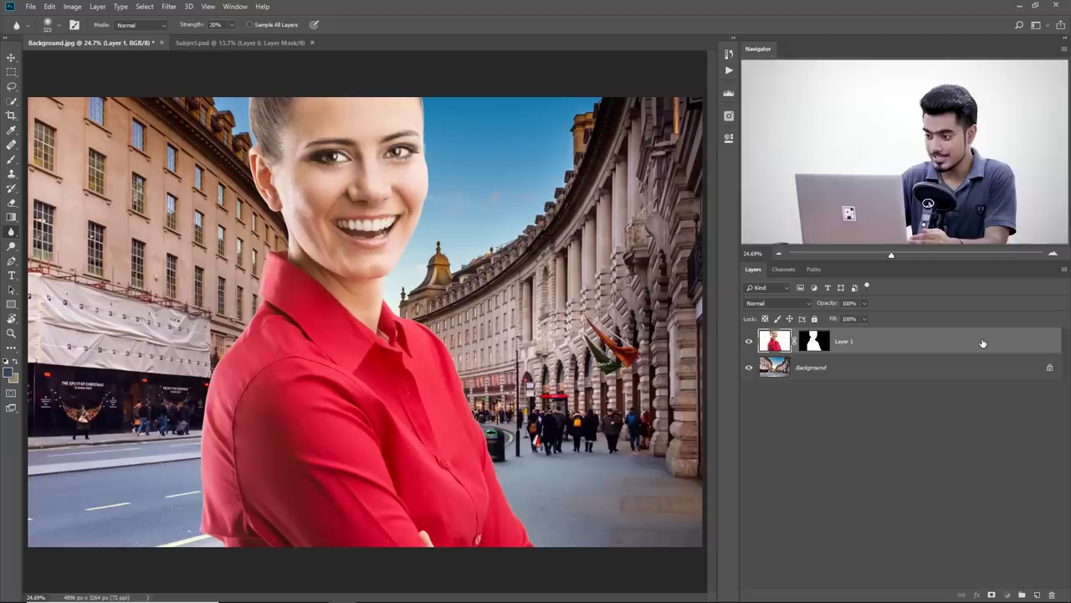
key(ctrl+z)
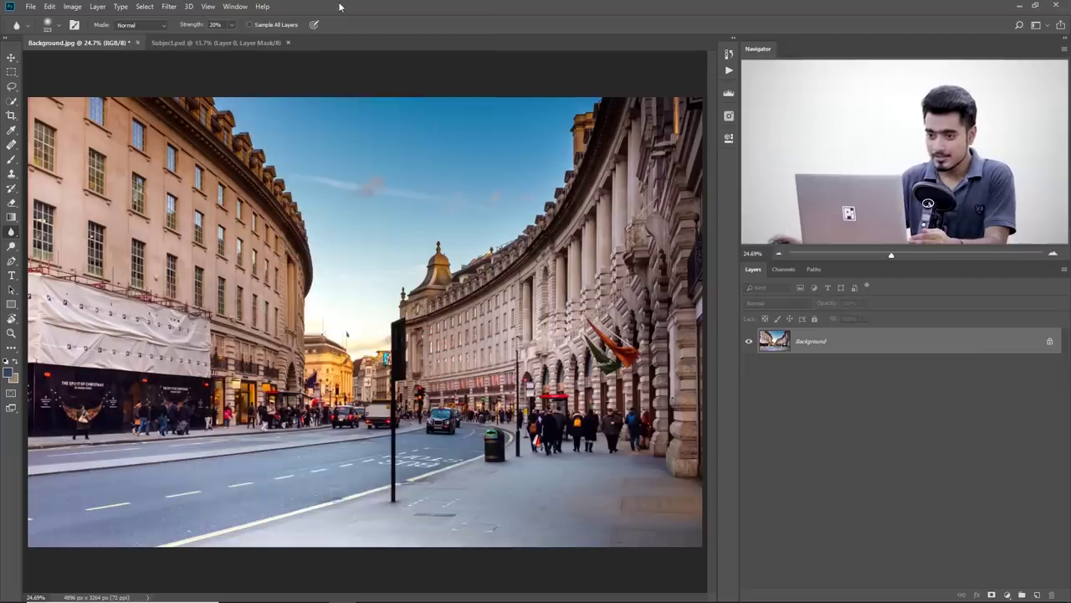
click(231, 44)
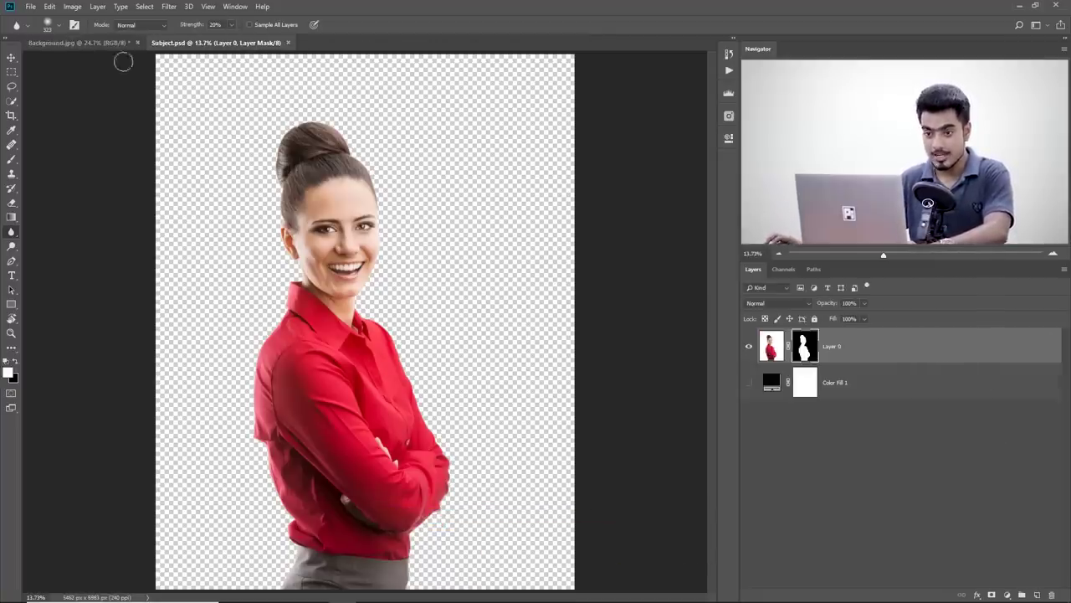
Step: Copy the masked woman layer from Subject.psd and paste it into the street photo Background.jpg
click(75, 42)
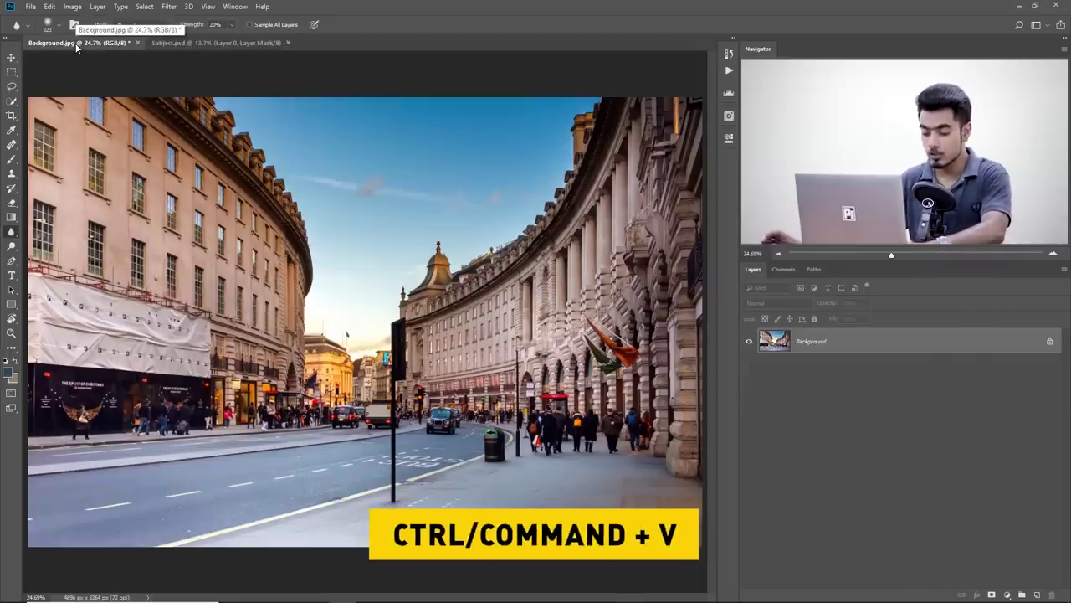
key(ctrl+v)
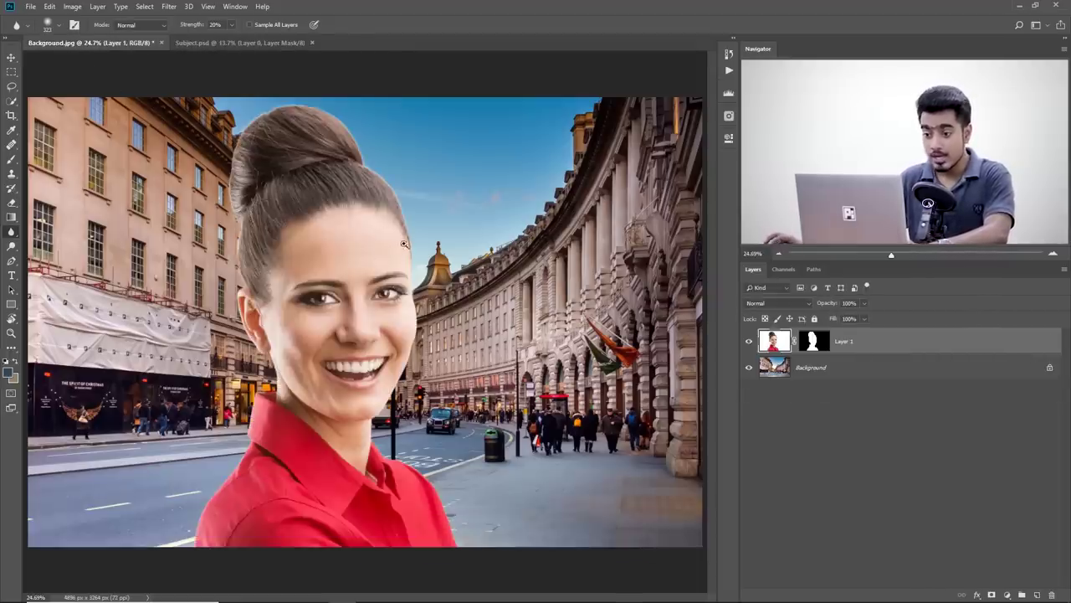
scroll(335, 234, down, 2)
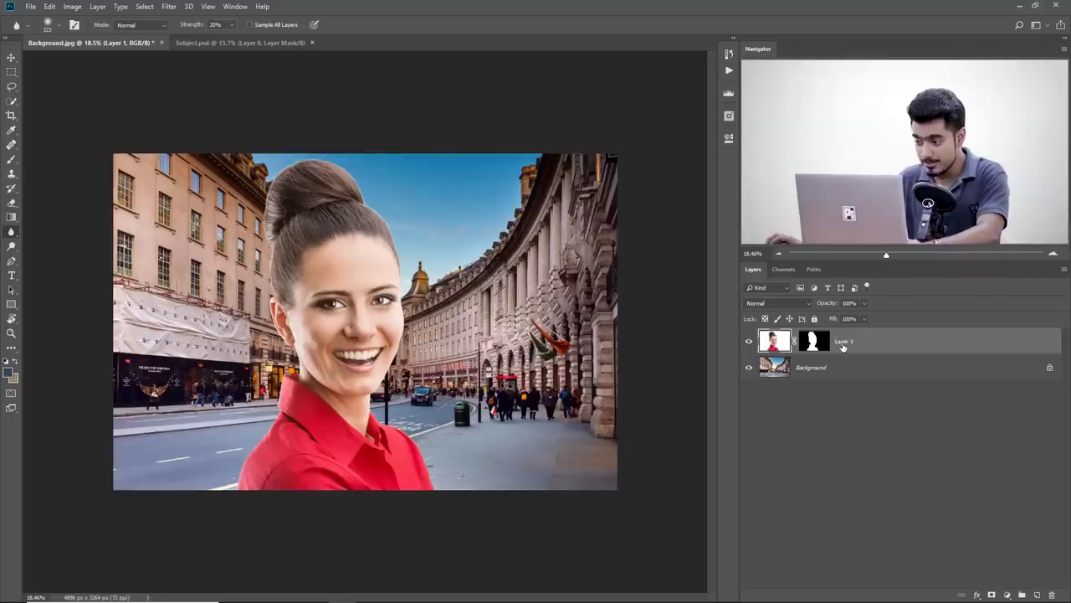
Step: Rename the pasted woman layer as Subject and convert it to a smart object
double_click(842, 343)
text(Subject)
key(Return)
right_click(906, 342)
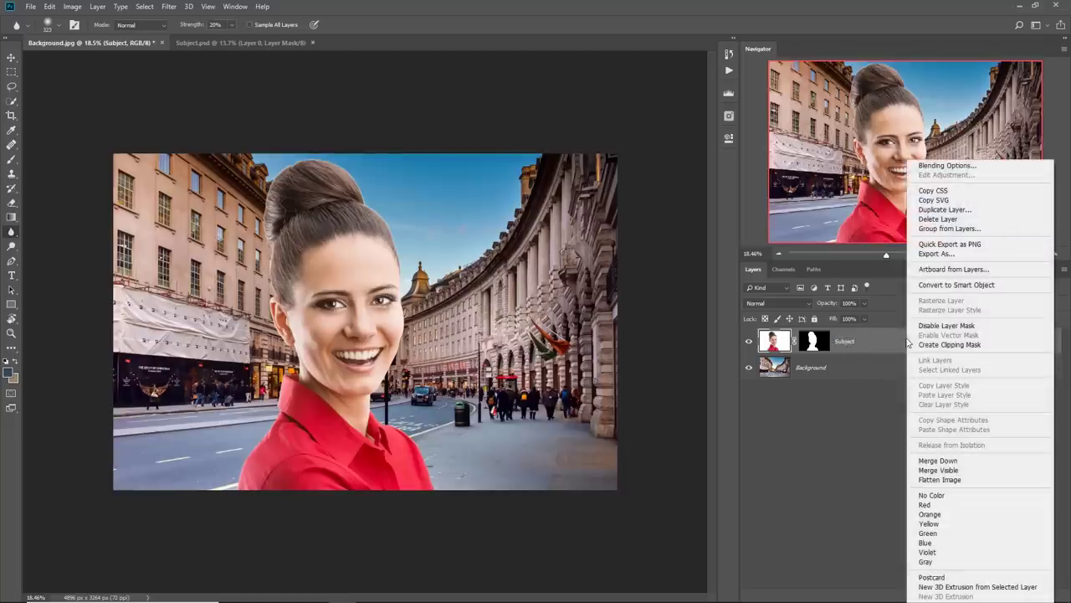
click(947, 285)
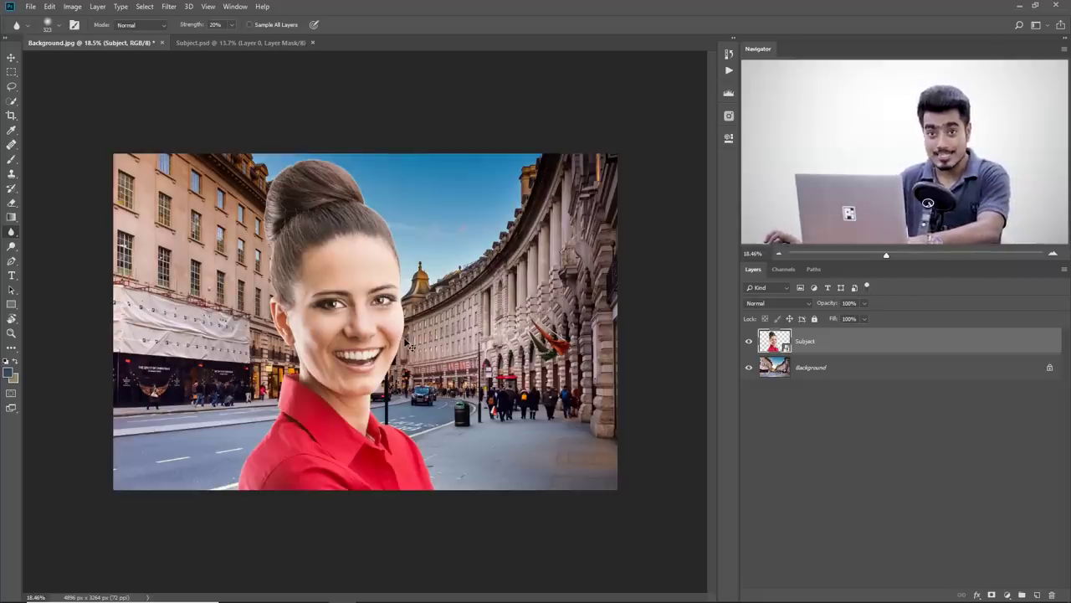
Step: Scale the Subject layer proportionally to about 43.68% with Free Transform so the woman fits within the street scene
key(ctrl+t)
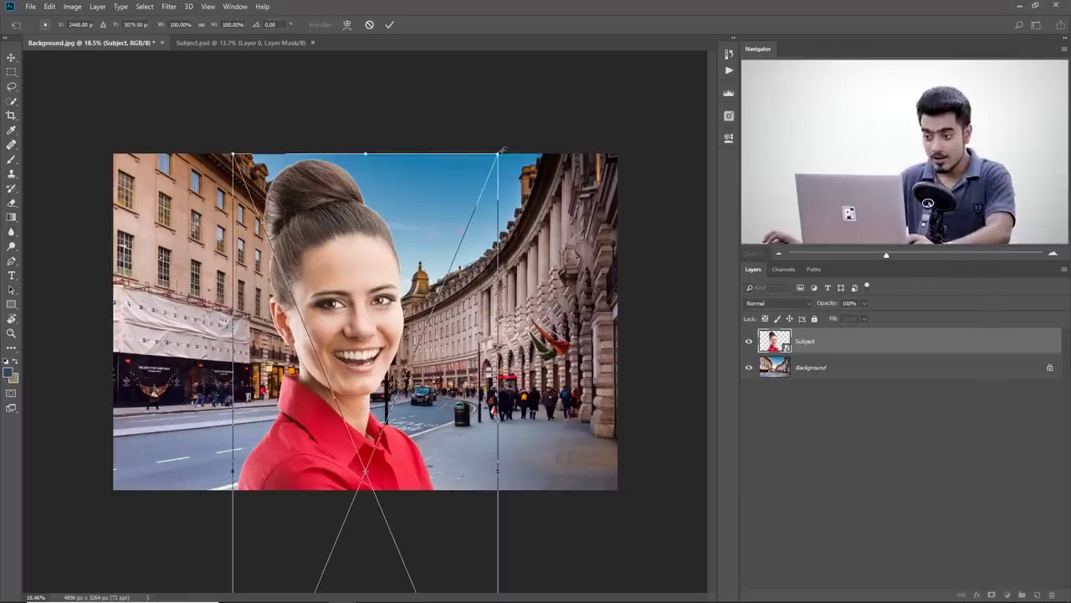
drag(498, 154, 410, 174)
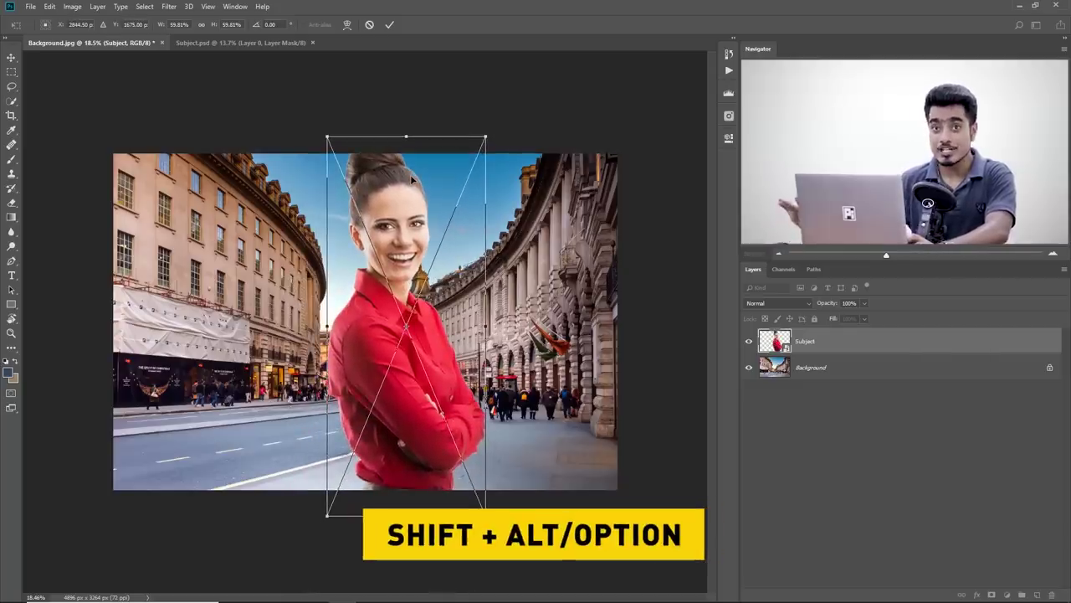
drag(487, 135, 466, 187)
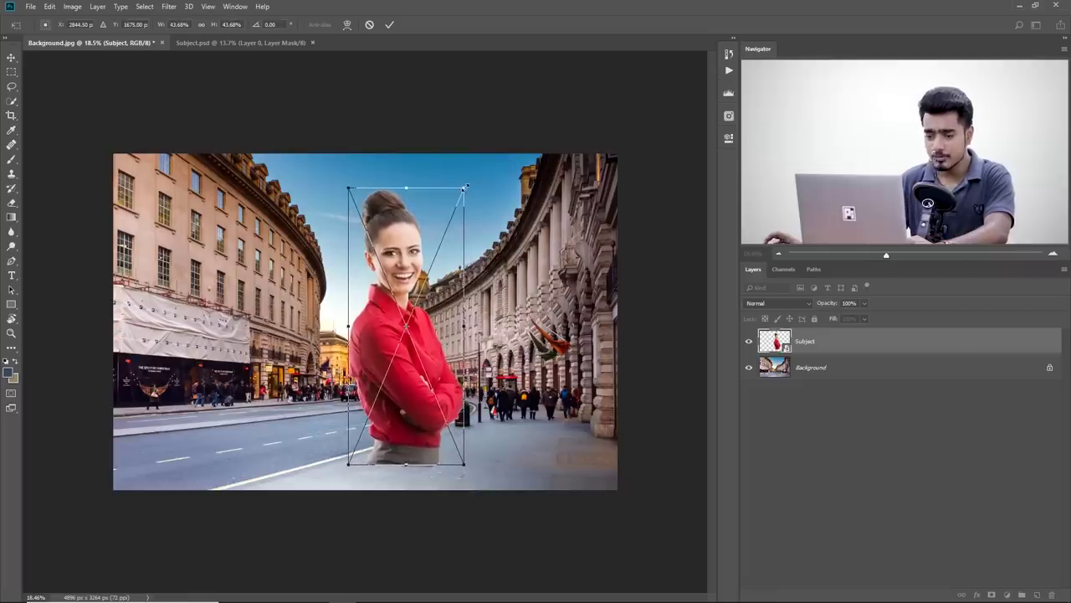
Step: Flip the woman horizontally and place her on the pavement with her skirt reaching the image's lower edge
right_click(424, 224)
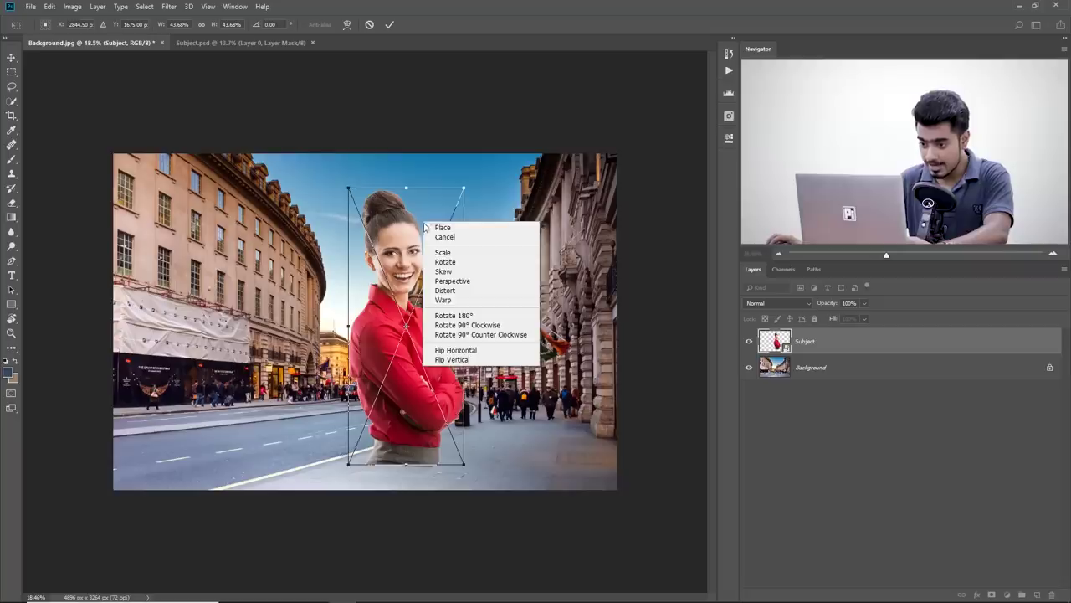
click(456, 349)
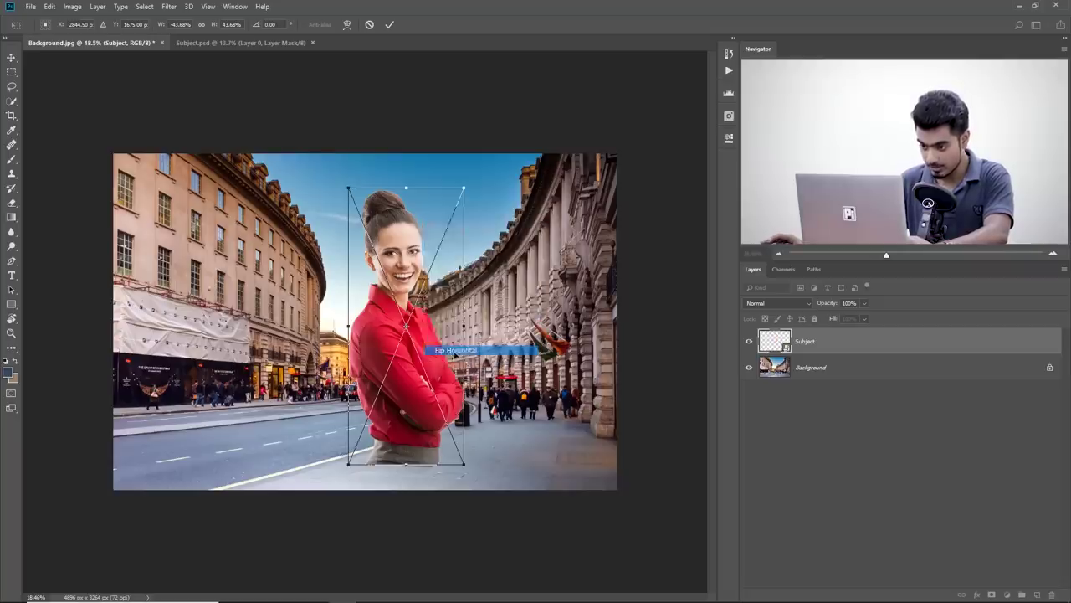
drag(423, 252, 461, 276)
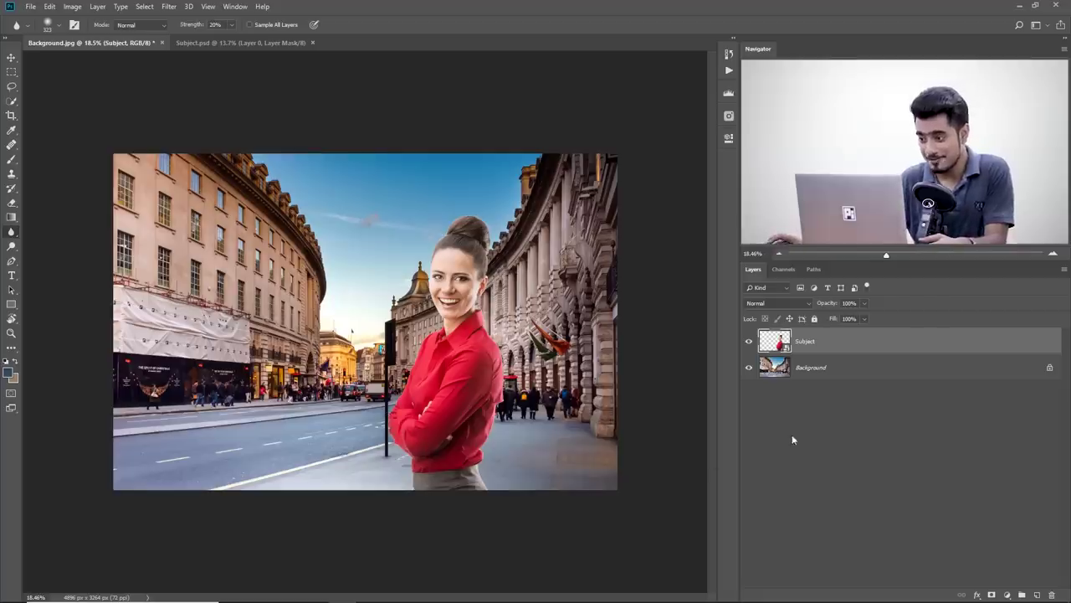
Step: Unlock the Background layer and move the street photo straight down by about 124 px
click(822, 368)
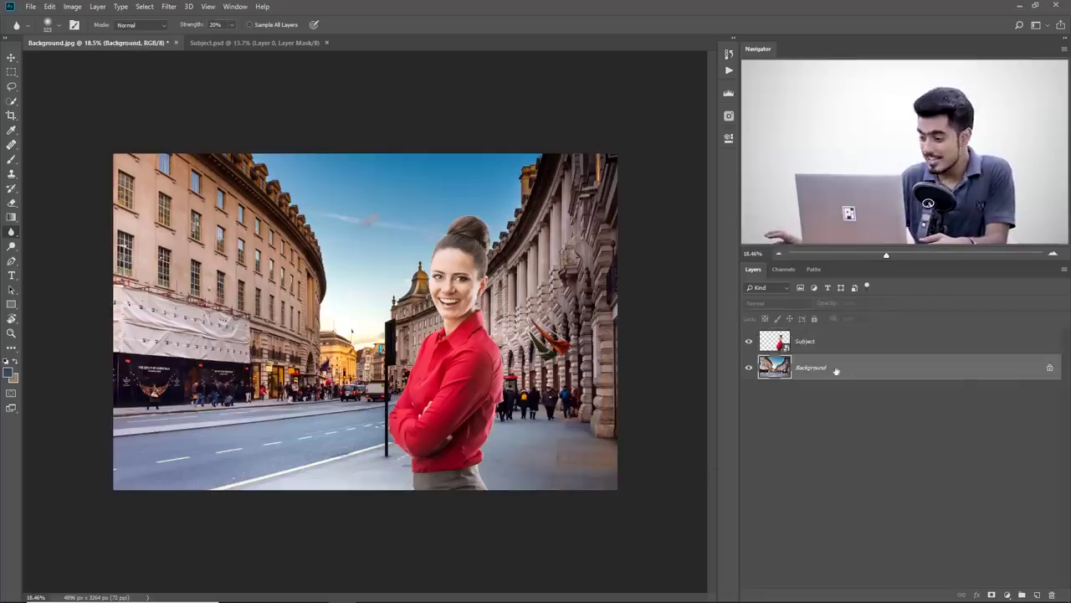
click(1051, 369)
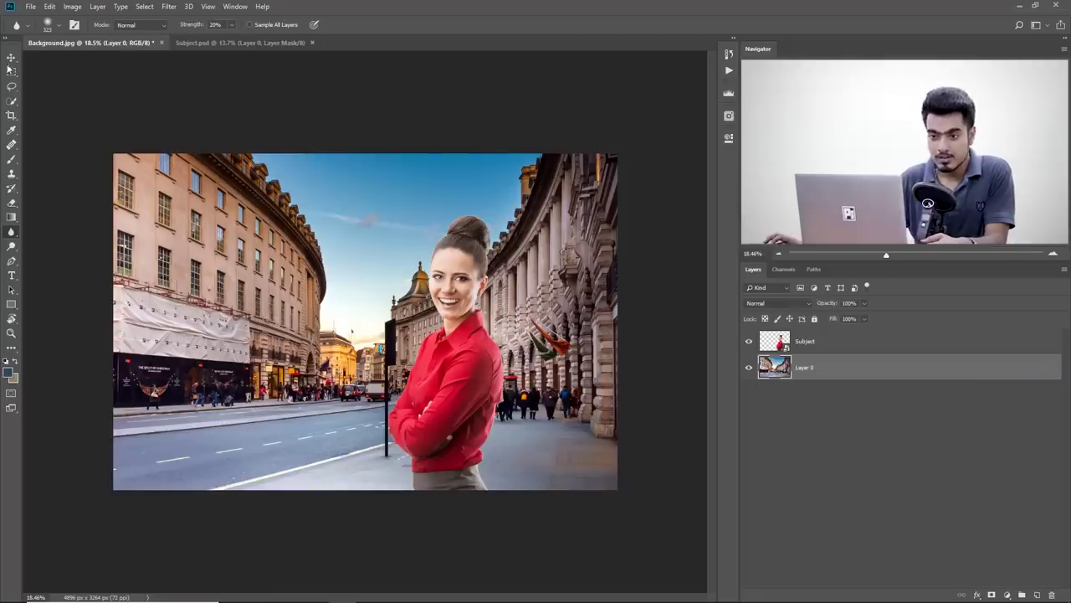
click(11, 56)
drag(330, 205, 332, 219)
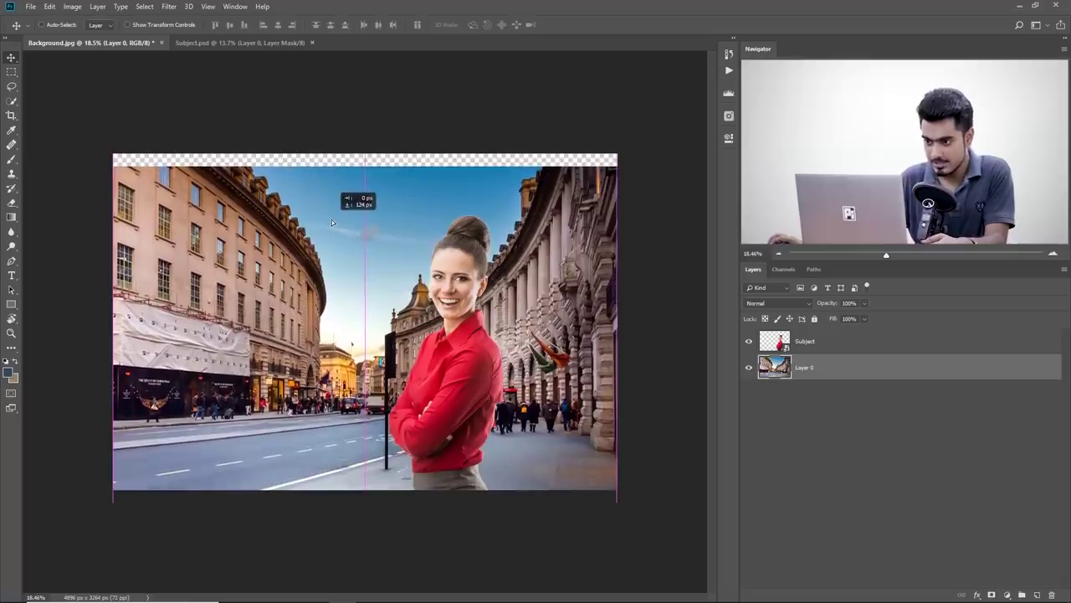
drag(332, 219, 332, 220)
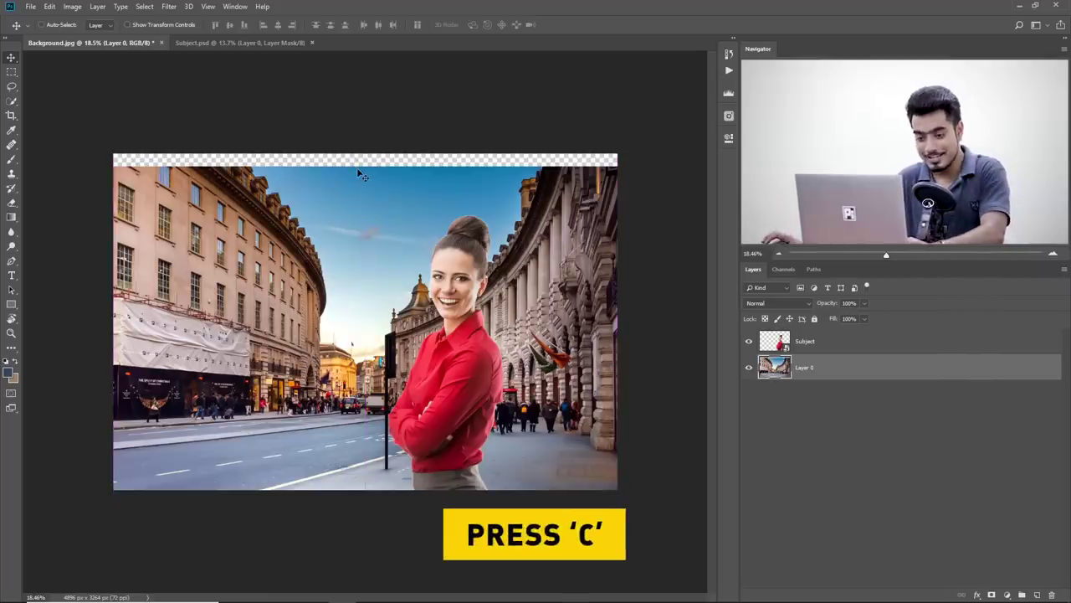
Step: Crop the transparent strip off the upper edge of the canvas
key(c)
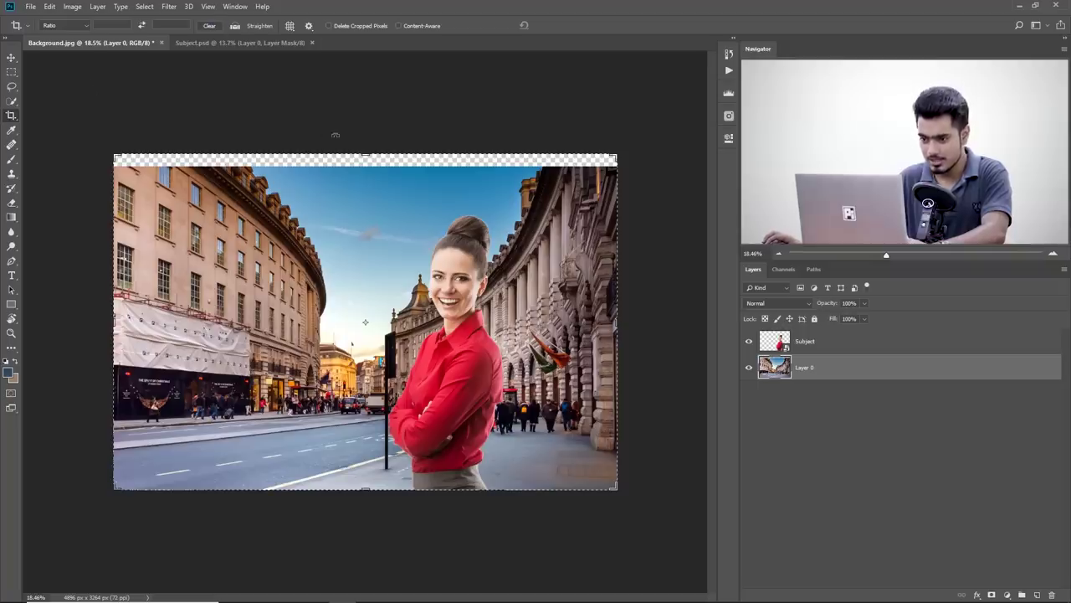
drag(366, 153, 372, 159)
key(Return)
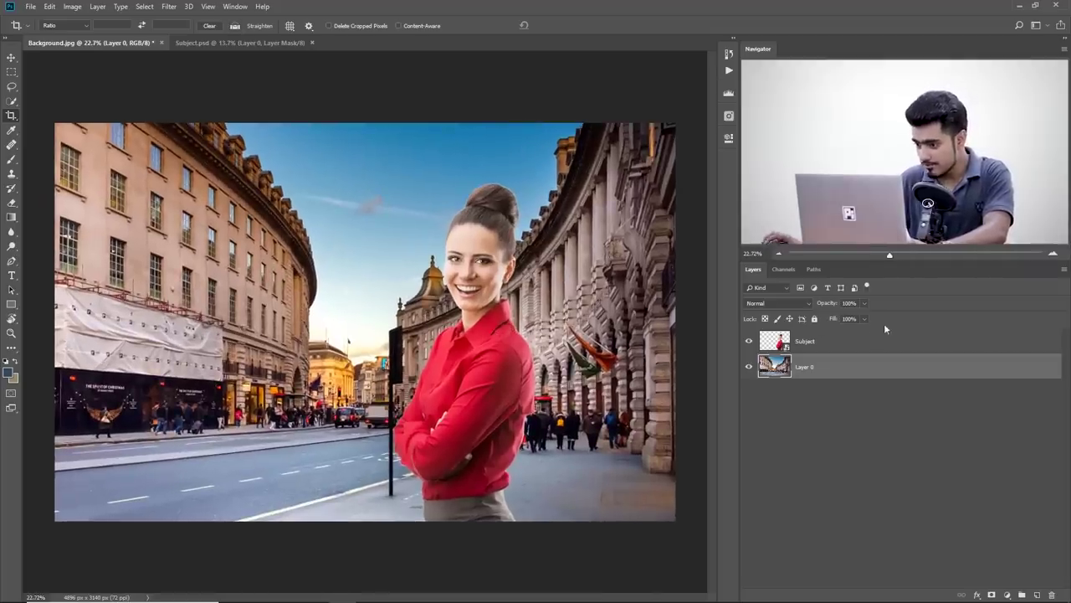
Step: Move the Subject layer slightly to the right along the pavement with the Move tool, clear of the black pole
click(864, 342)
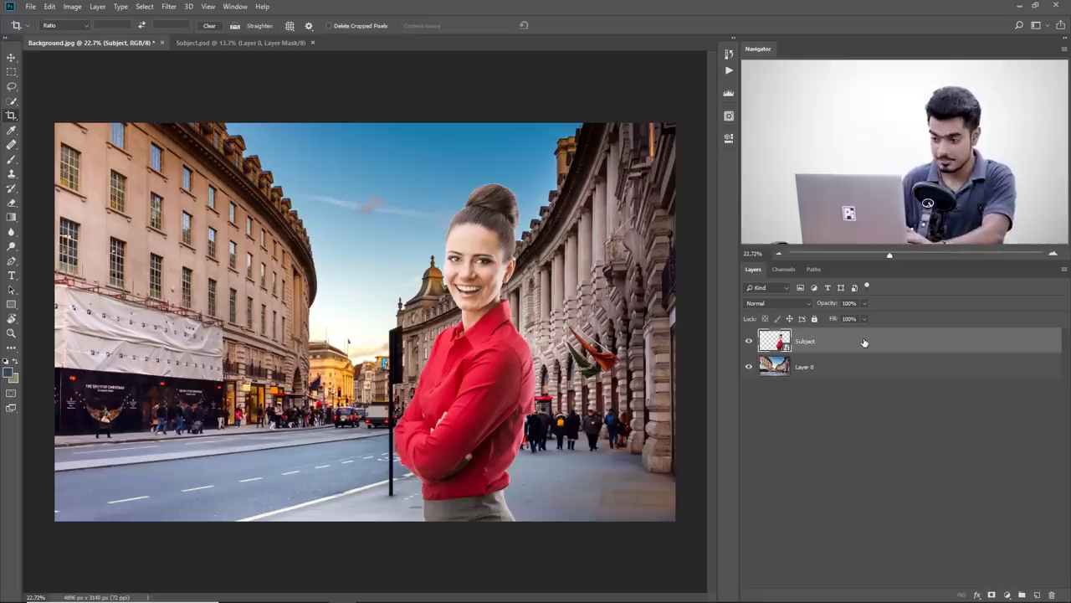
drag(485, 363, 499, 364)
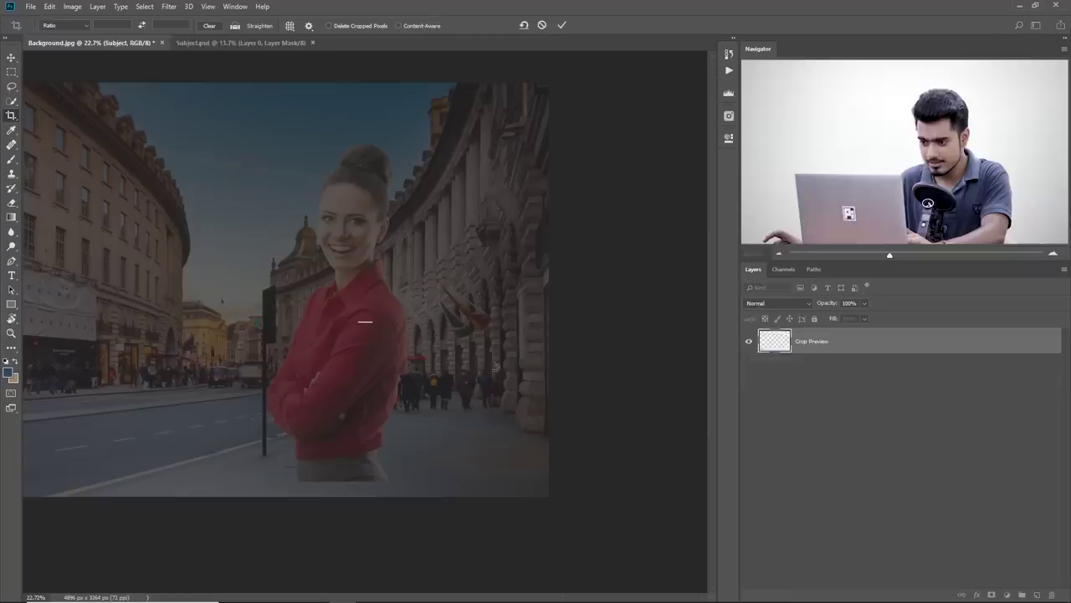
click(12, 57)
click(600, 228)
drag(472, 335, 503, 330)
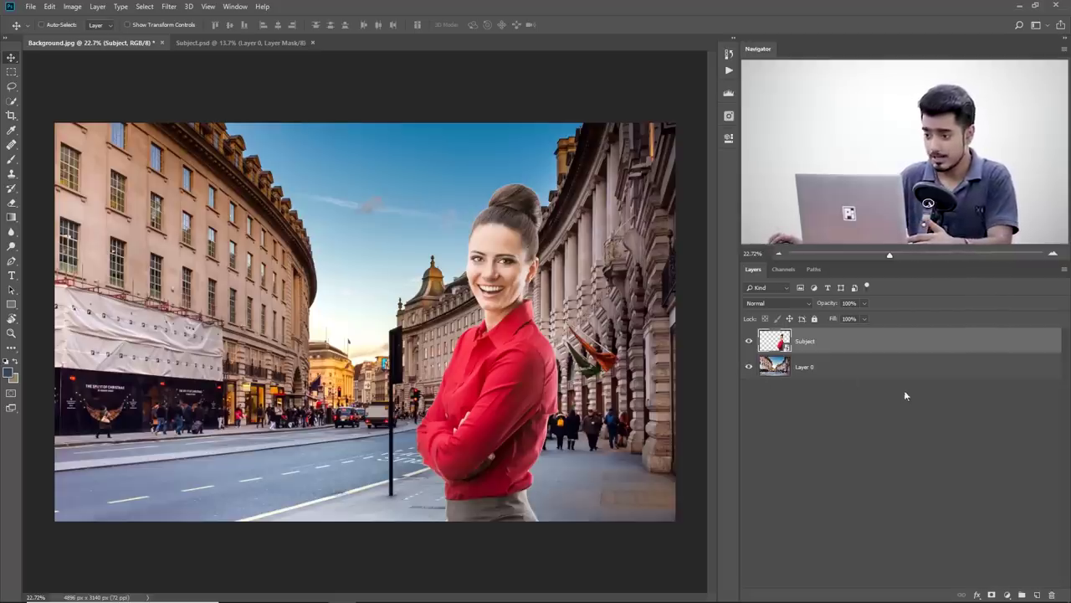
Step: Add a Curves adjustment layer above the Subject layer and rename it Brightness
click(1008, 592)
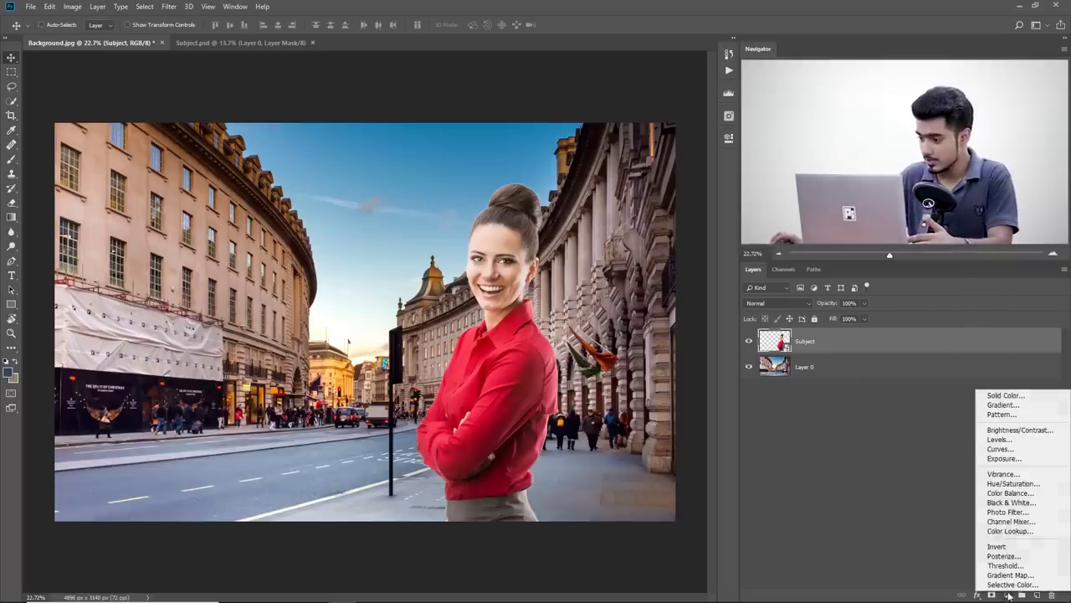
click(1004, 451)
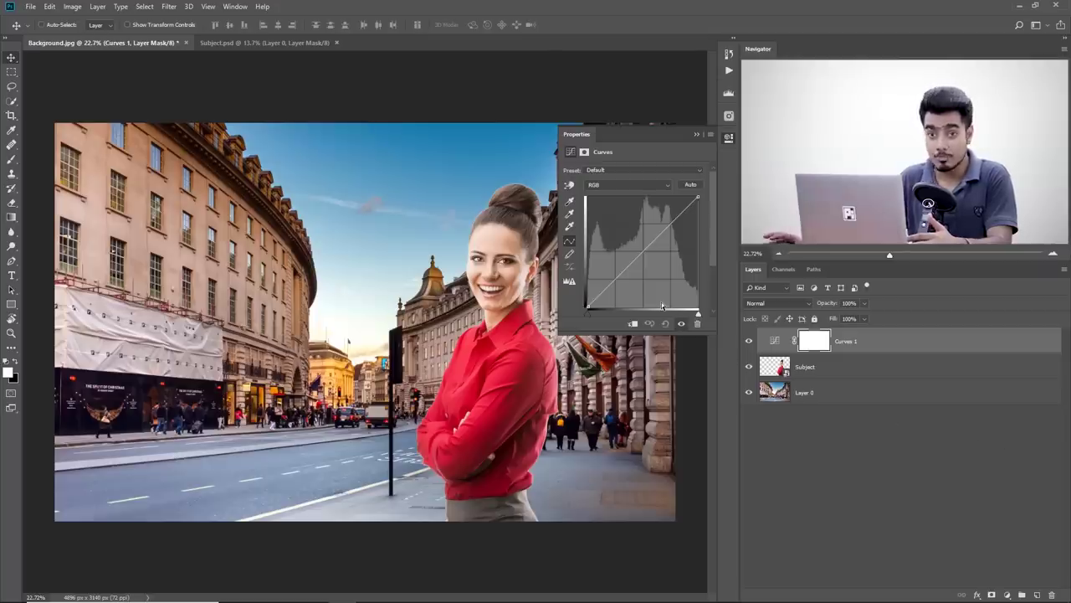
double_click(845, 342)
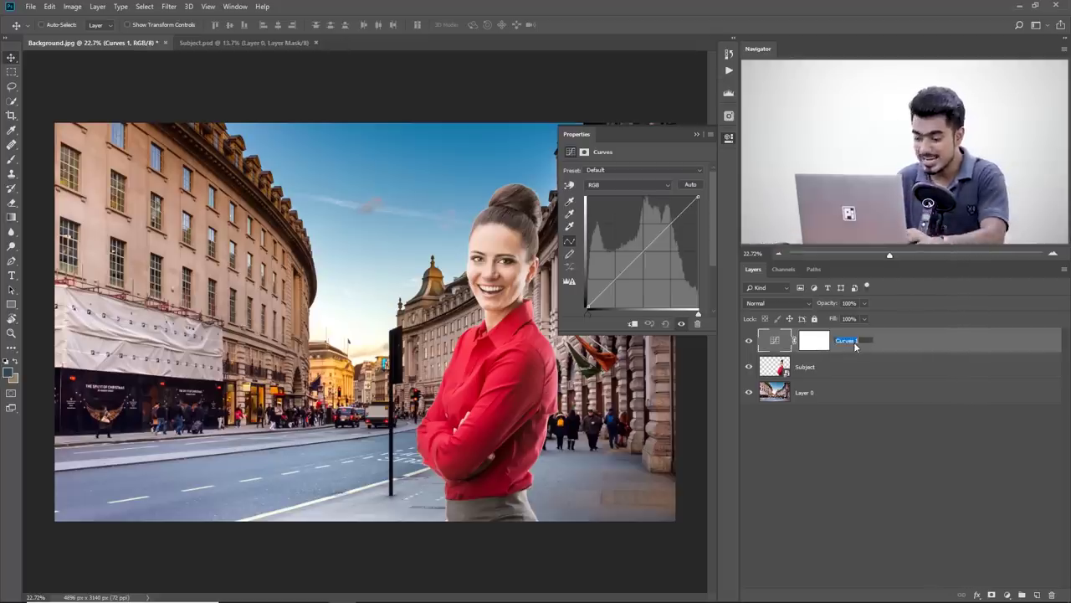
text(Brightness)
key(Return)
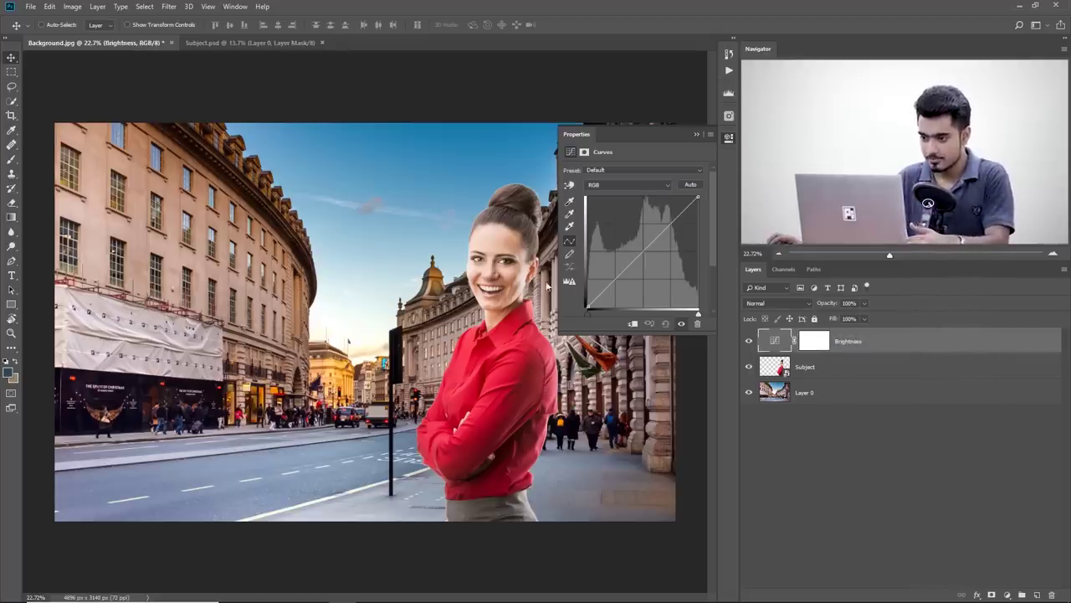
Step: Darken the highlights in the Brightness curve by sampling the woman's forehead with the on-image adjustment tool
scroll(485, 251, up, 4)
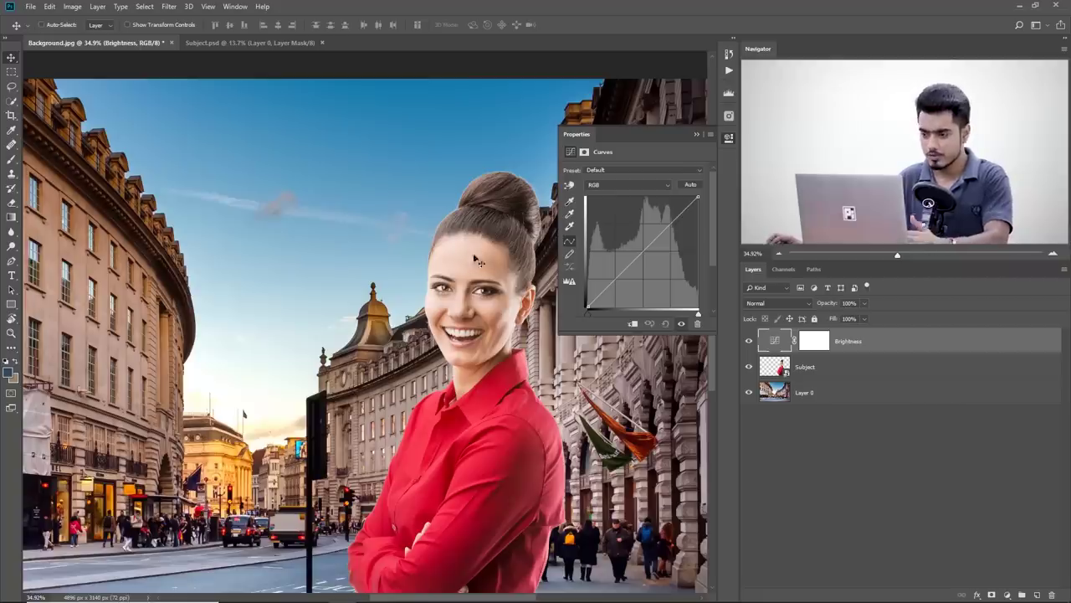
click(570, 186)
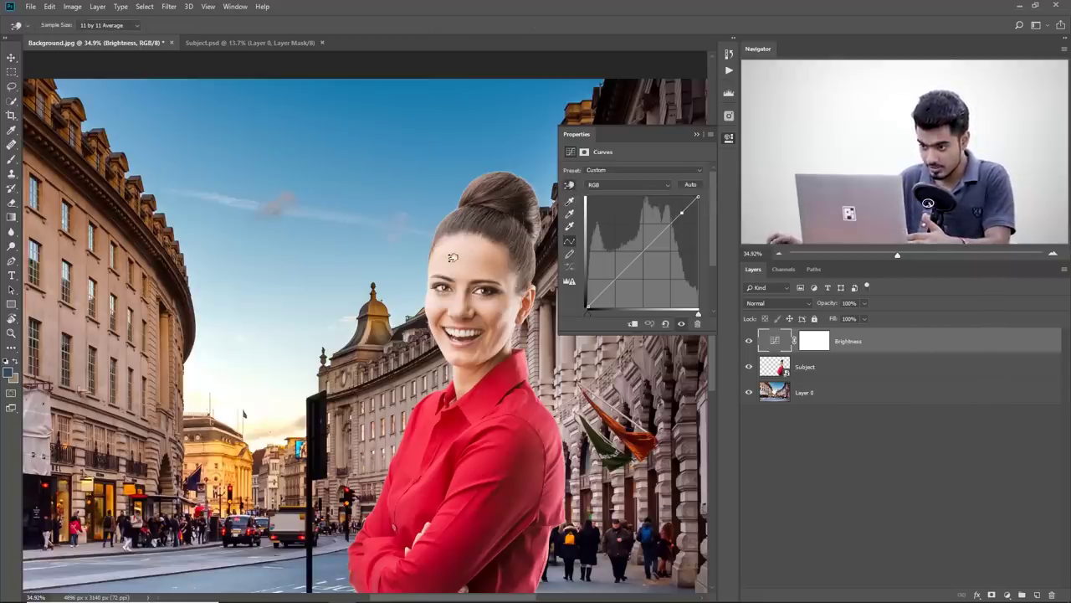
drag(451, 254, 454, 259)
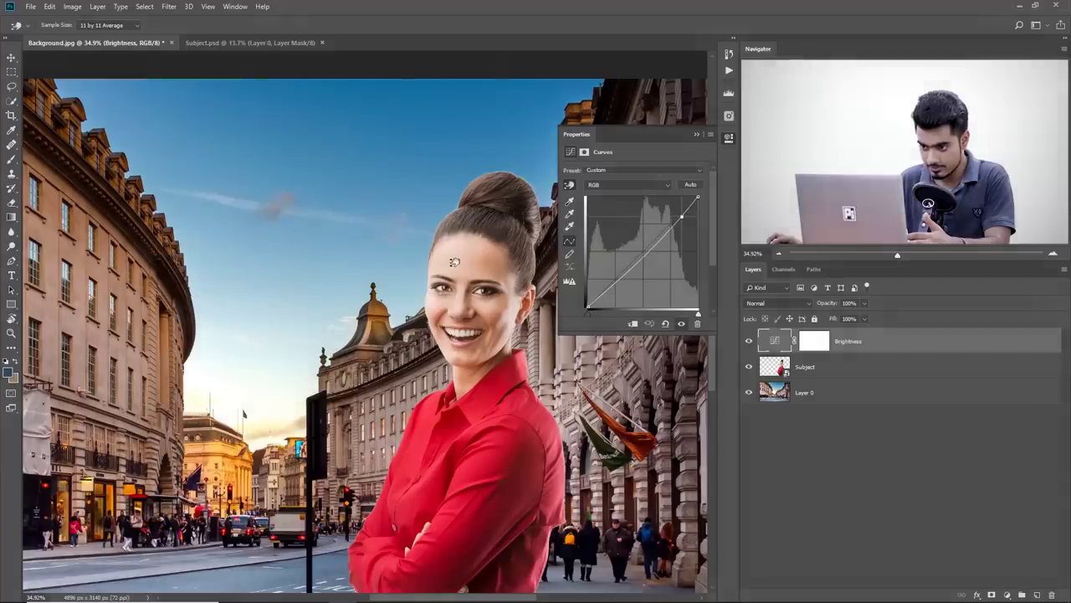
Step: Clip the Brightness adjustment to the Subject layer and darken its curve further by sampling the woman's forehead with the on-image tool
scroll(383, 244, down, 1)
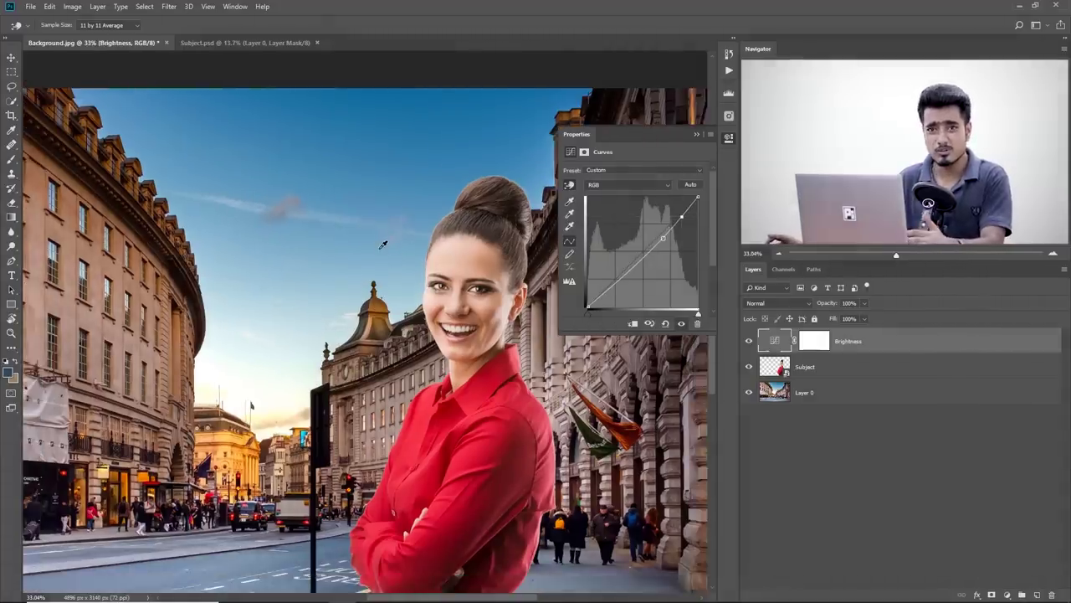
scroll(640, 331, down, 3)
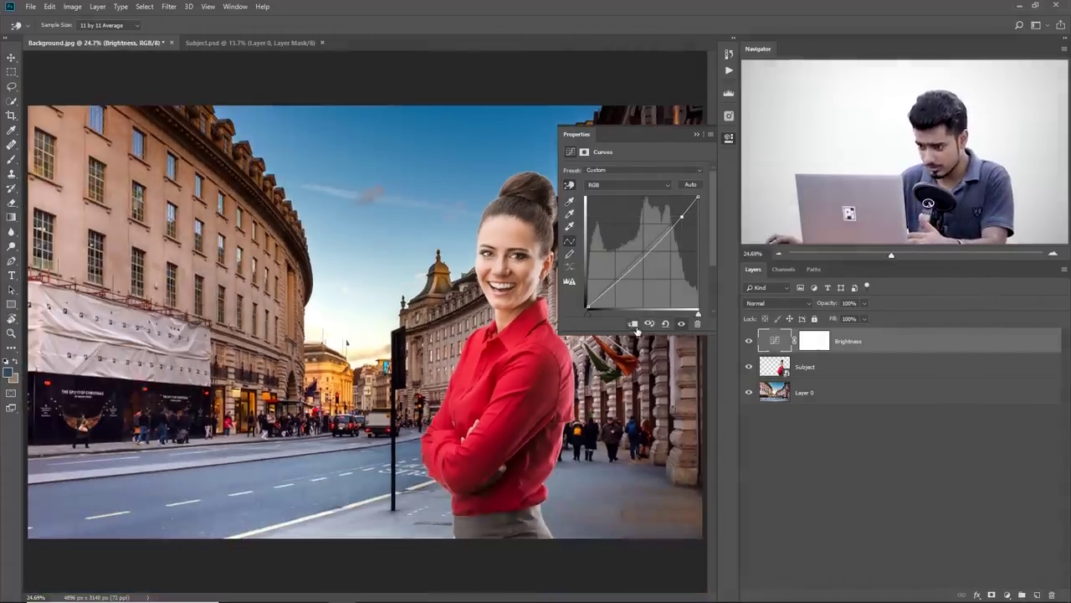
click(633, 324)
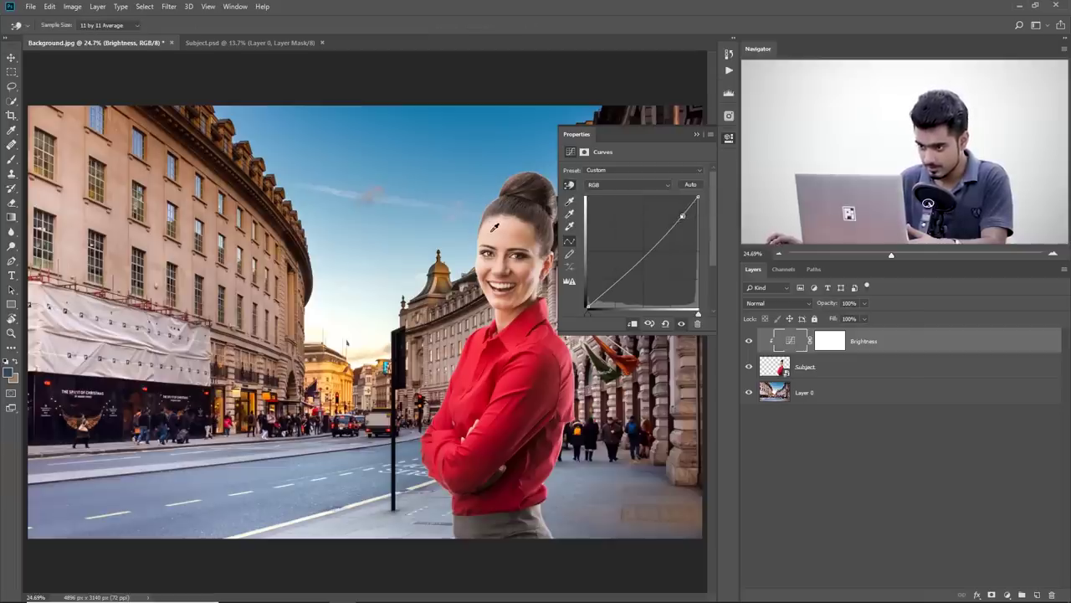
drag(497, 227, 499, 236)
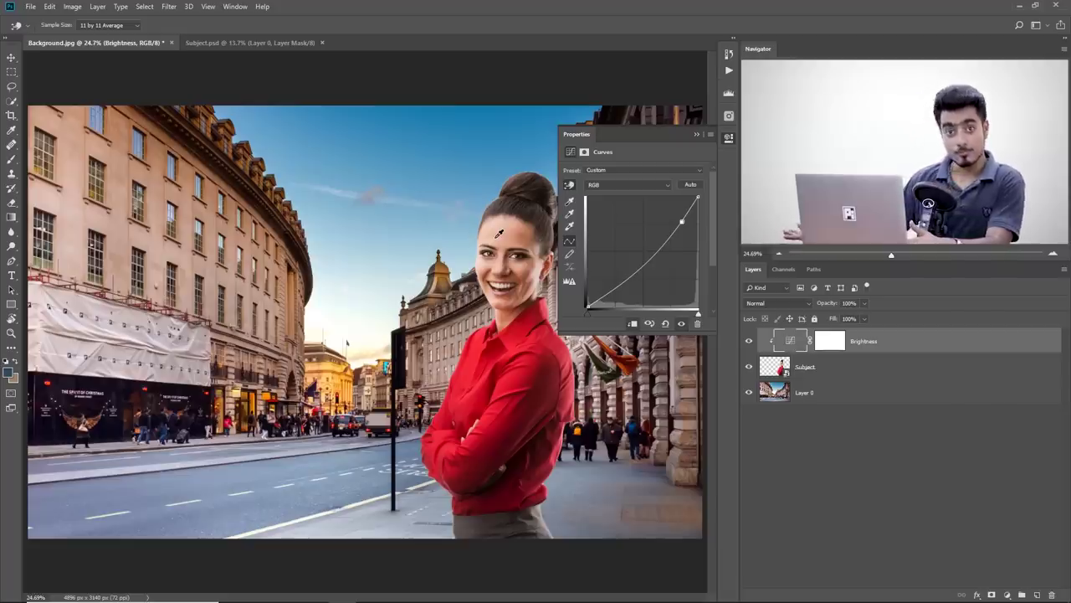
Step: Add a Hue/Saturation adjustment layer above Brightness with Saturation at -100 as a temporary black-and-white view
click(1008, 594)
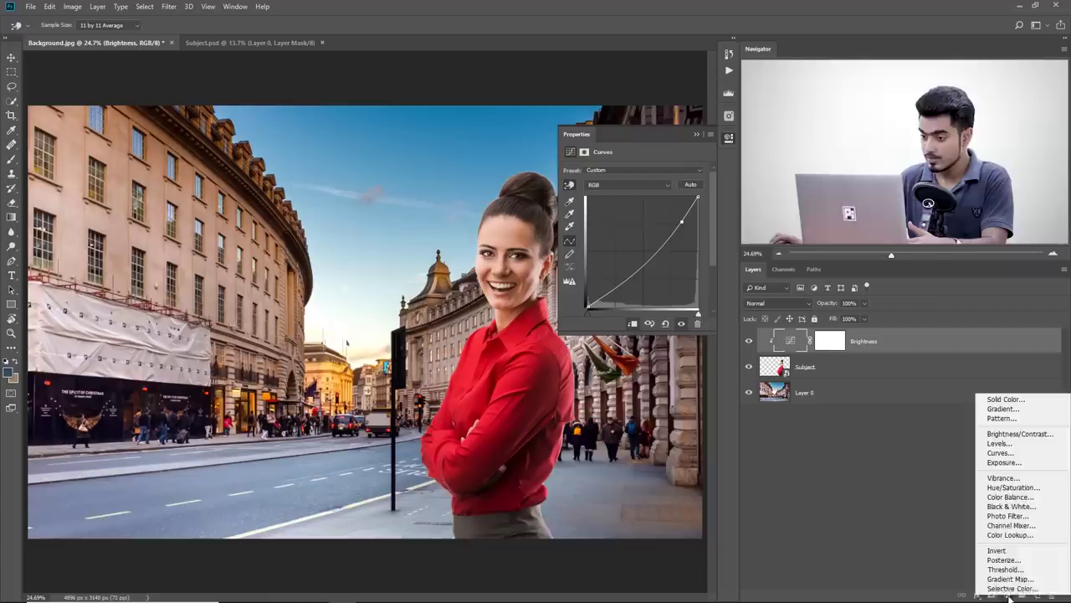
click(1013, 487)
drag(632, 233, 565, 232)
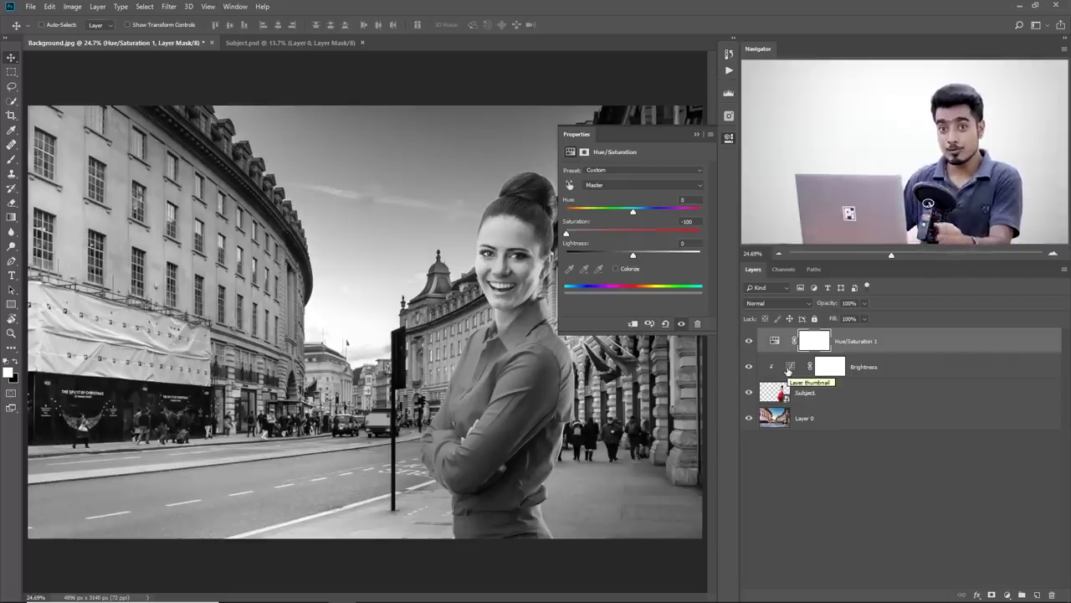
Step: Reopen the Brightness curve and slightly darken the midtones by sampling the shaded side of the woman's forehead with the on-image tool
click(788, 371)
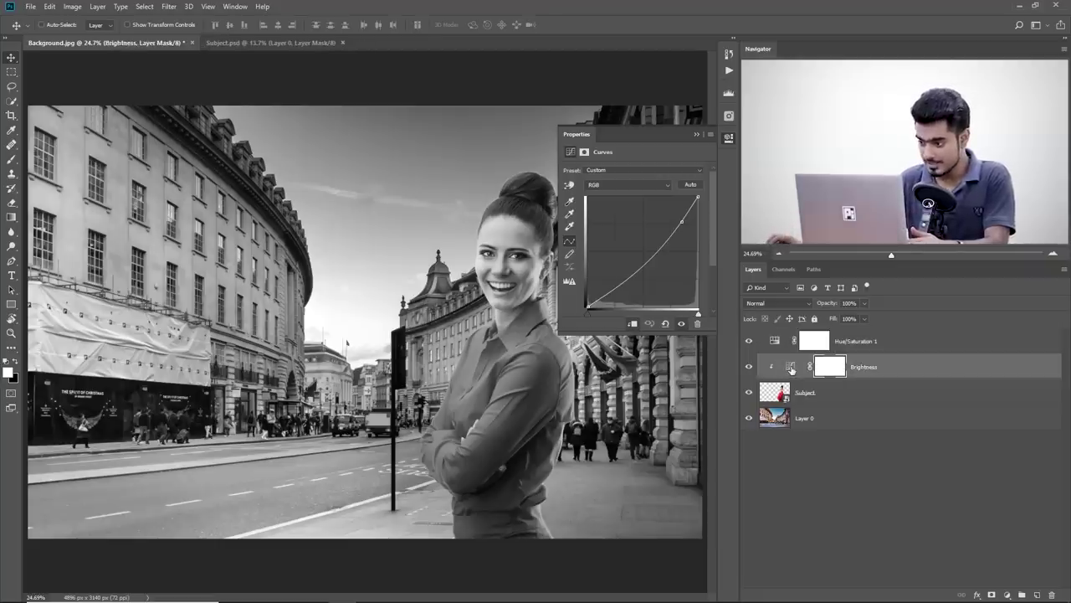
click(792, 369)
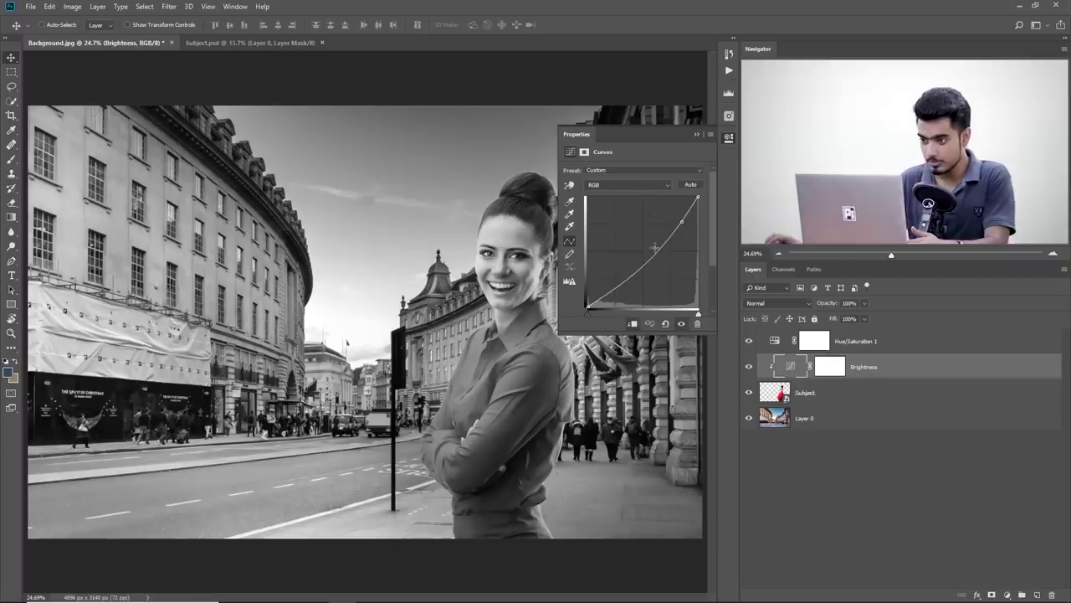
click(570, 184)
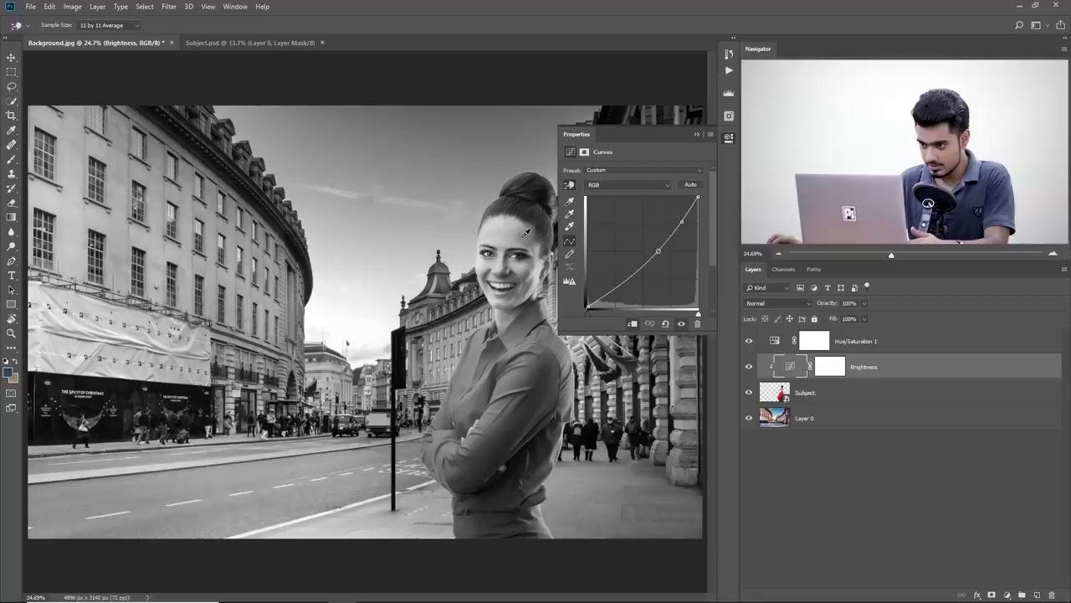
drag(528, 231, 531, 234)
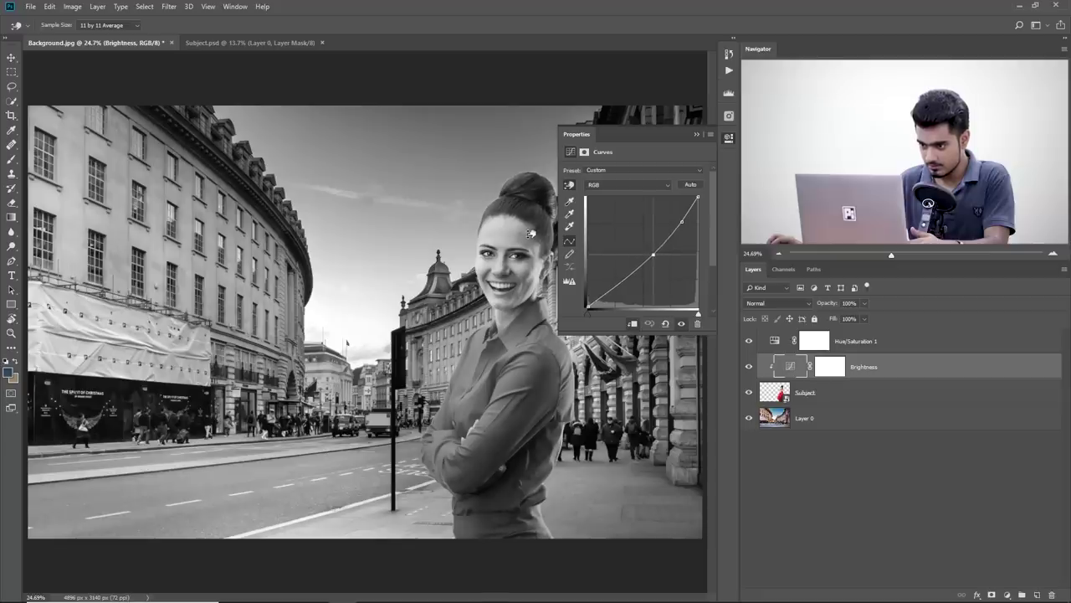
drag(505, 237, 516, 235)
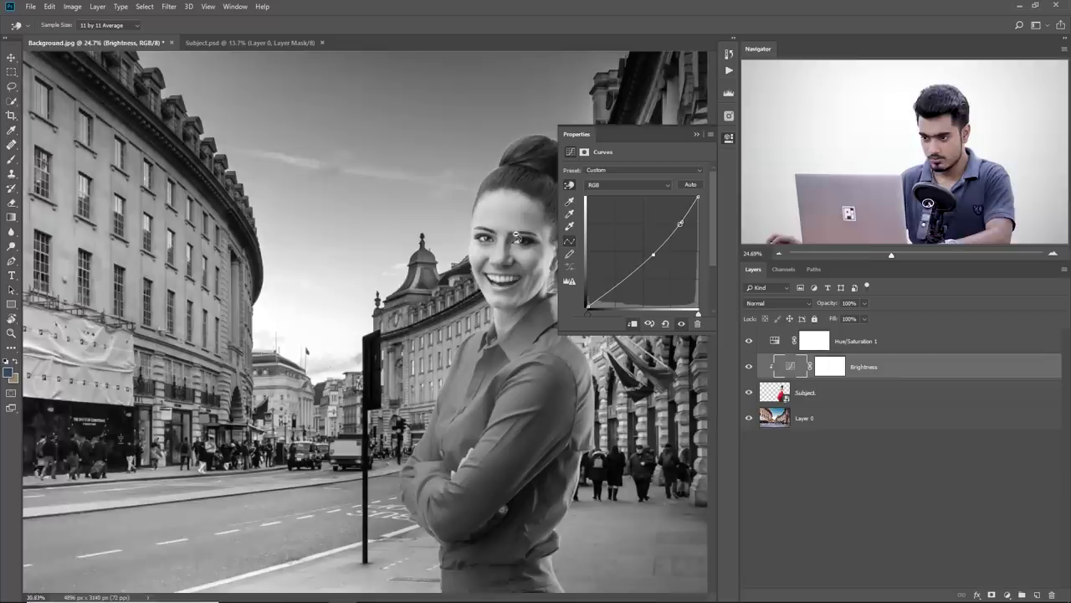
Step: Darken the shadows in the Brightness curve by sampling the woman's sleeve with the on-image tool
scroll(517, 235, up, 2)
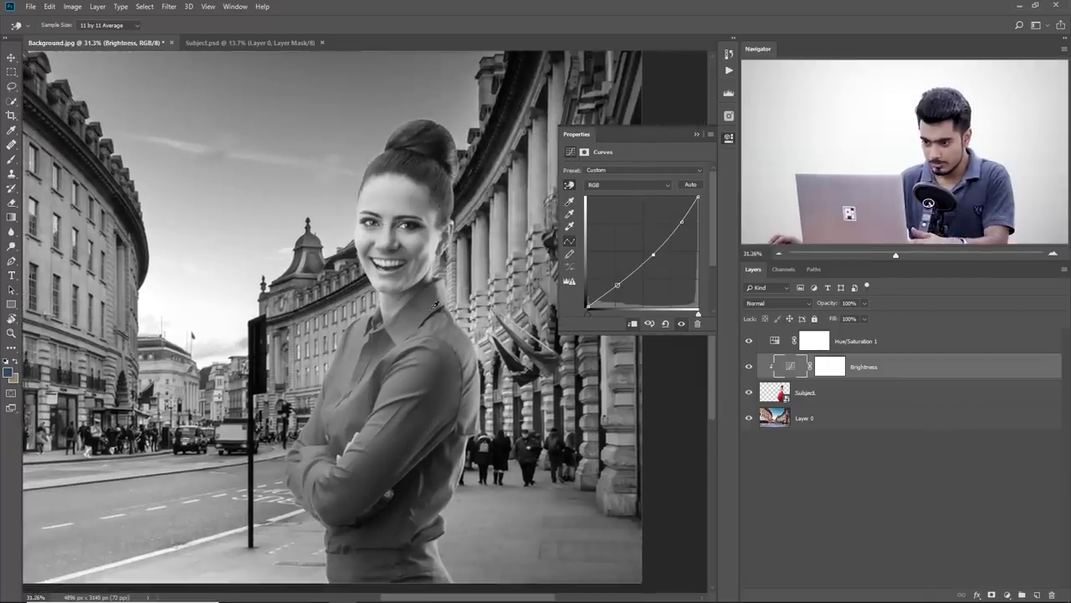
drag(408, 451, 409, 454)
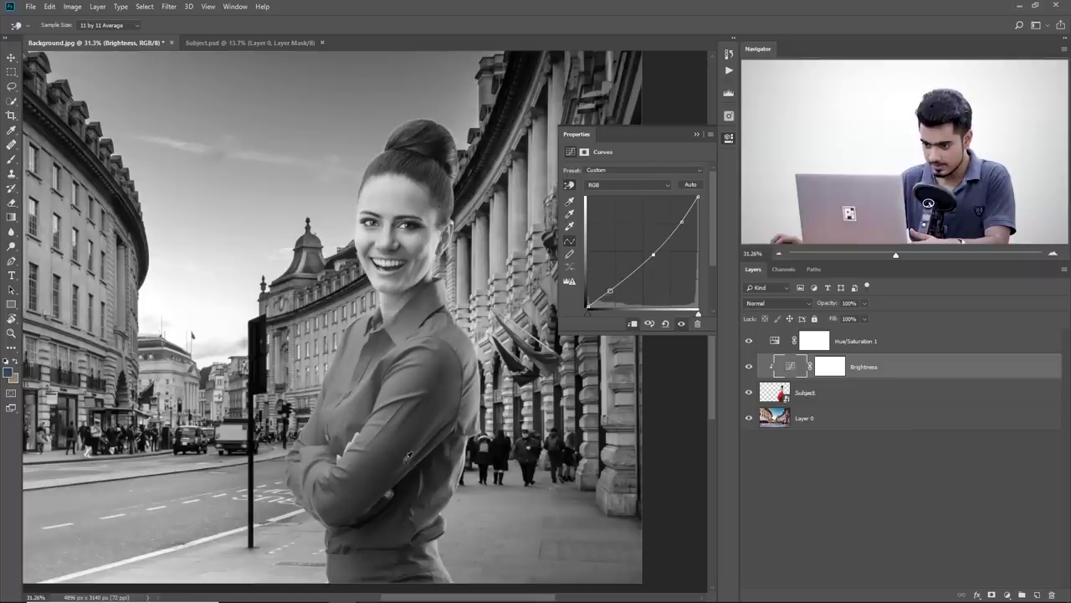
mouse_move(415, 431)
mouse_down()
mouse_move(432, 410)
mouse_move(435, 430)
mouse_move(430, 419)
mouse_up()
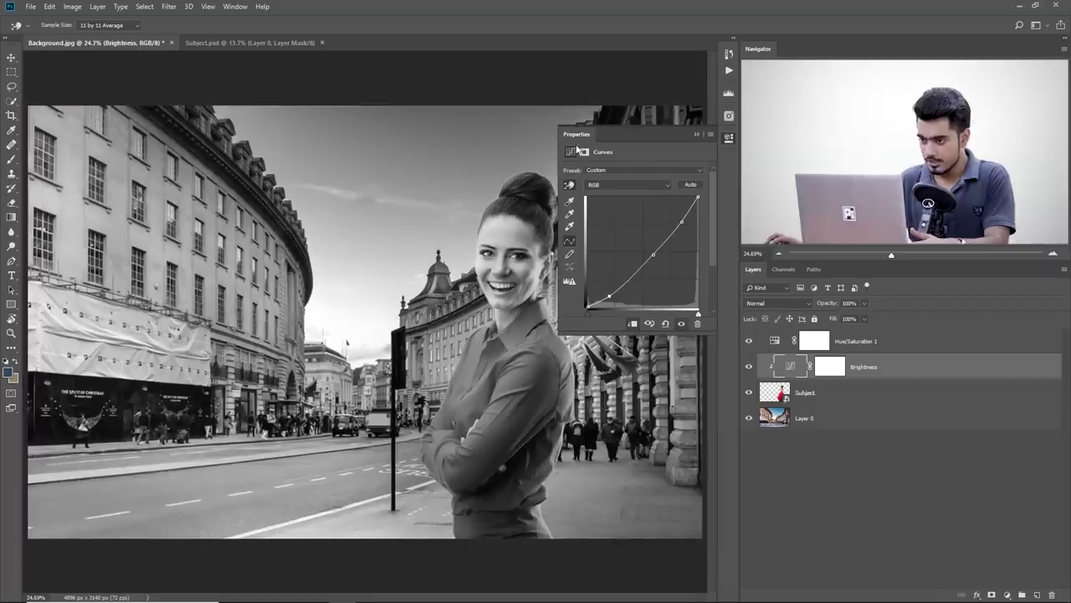
Step: Move the curve settings off the woman, slightly lower the midtone and highlight points, and compare with the Brightness layer hidden and shown
drag(578, 136, 102, 132)
drag(176, 252, 179, 255)
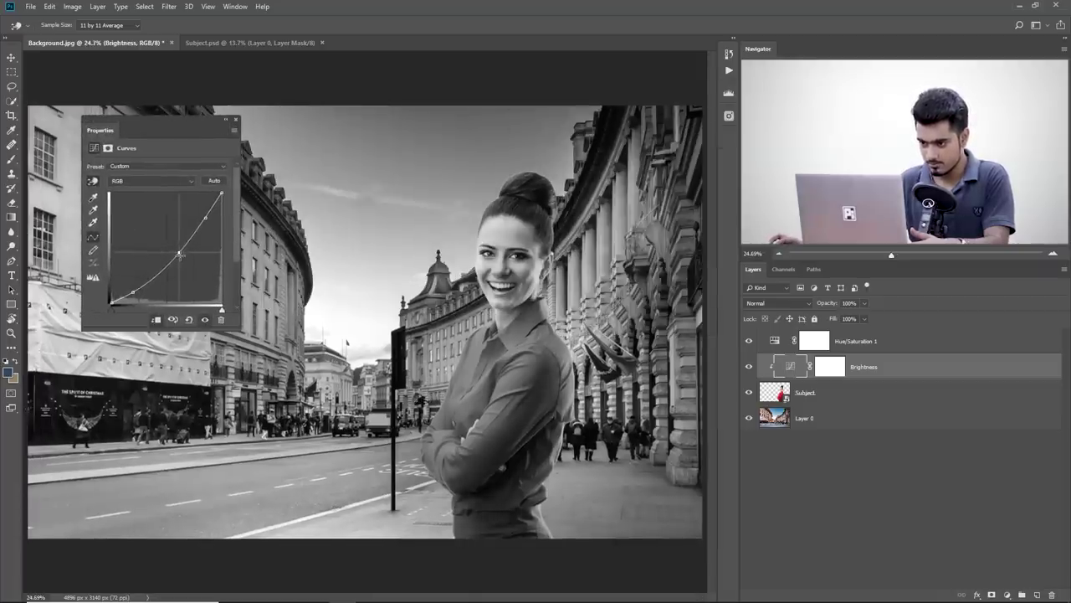
drag(204, 218, 208, 222)
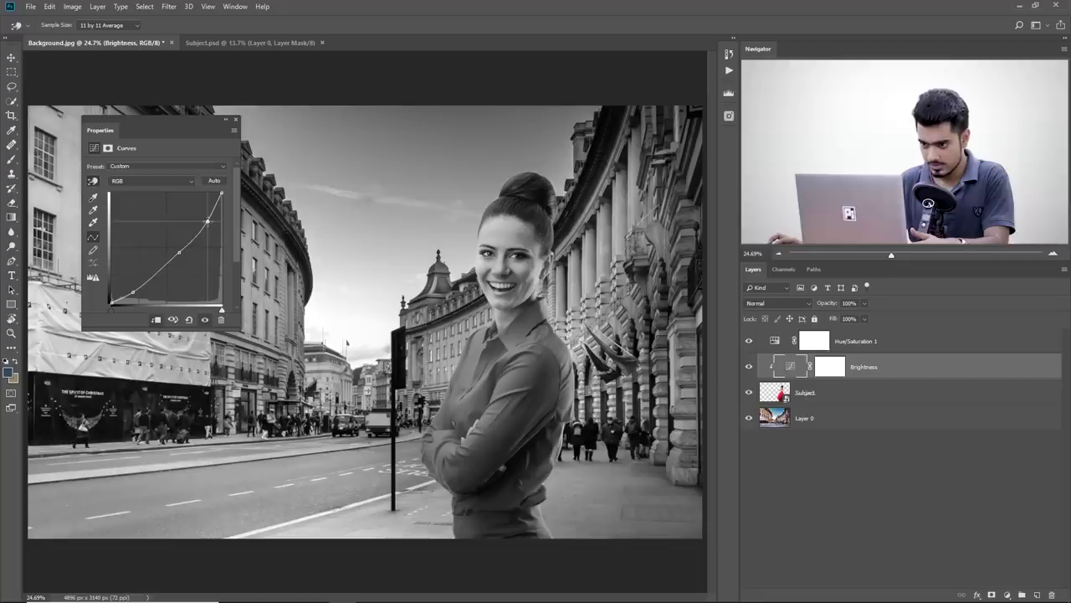
drag(566, 238, 534, 238)
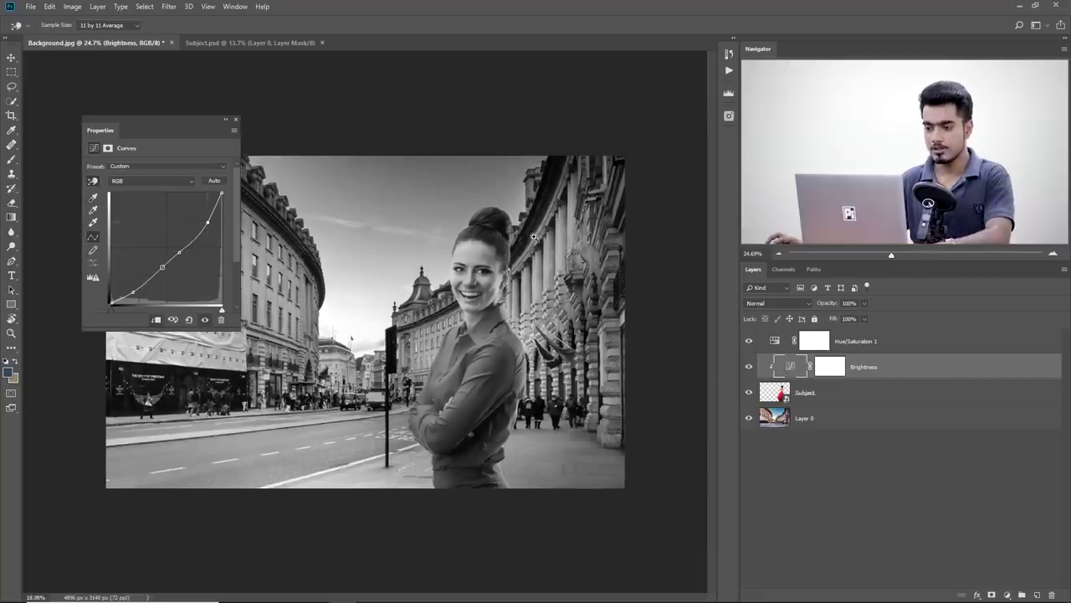
scroll(534, 238, up, 2)
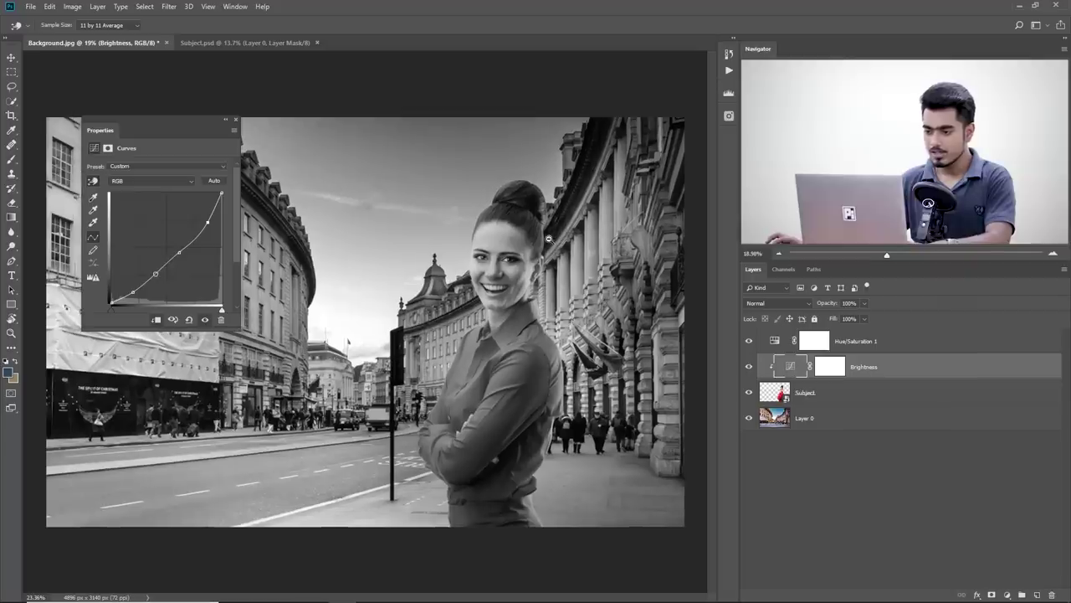
click(748, 365)
click(747, 366)
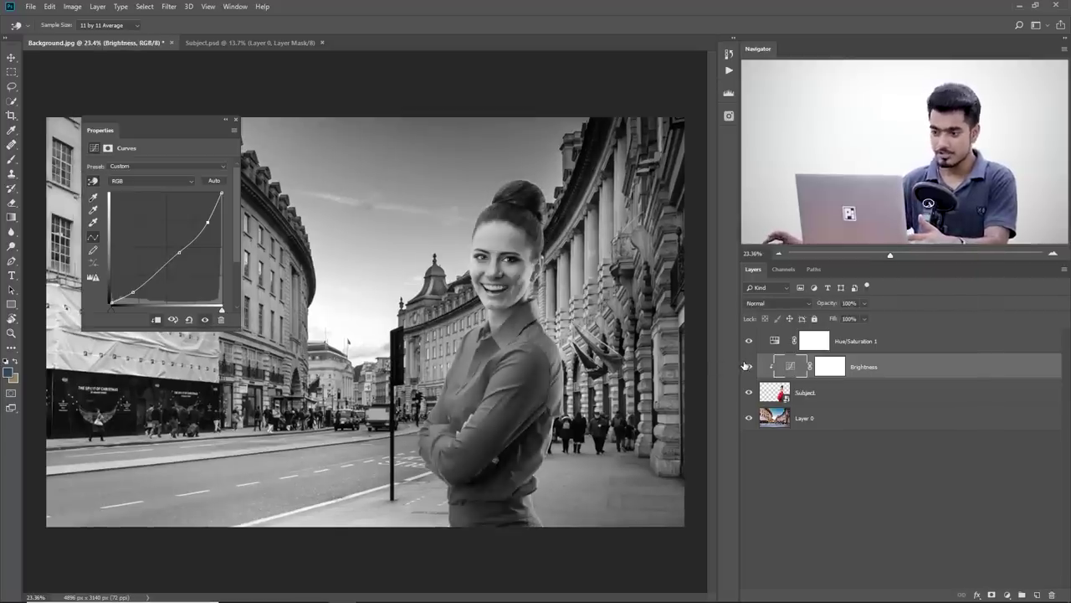
Step: Fine-tune the Brightness curve by slightly raising the highlight point and shifting the shadow point towards the midtones, and close its settings
drag(207, 222, 206, 221)
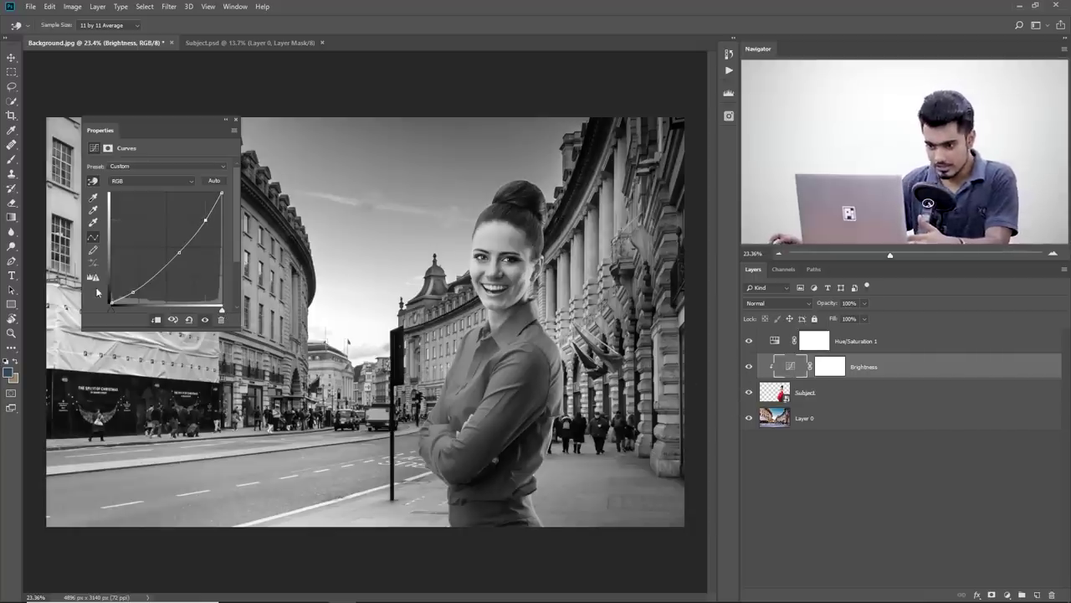
drag(131, 293, 142, 289)
click(179, 251)
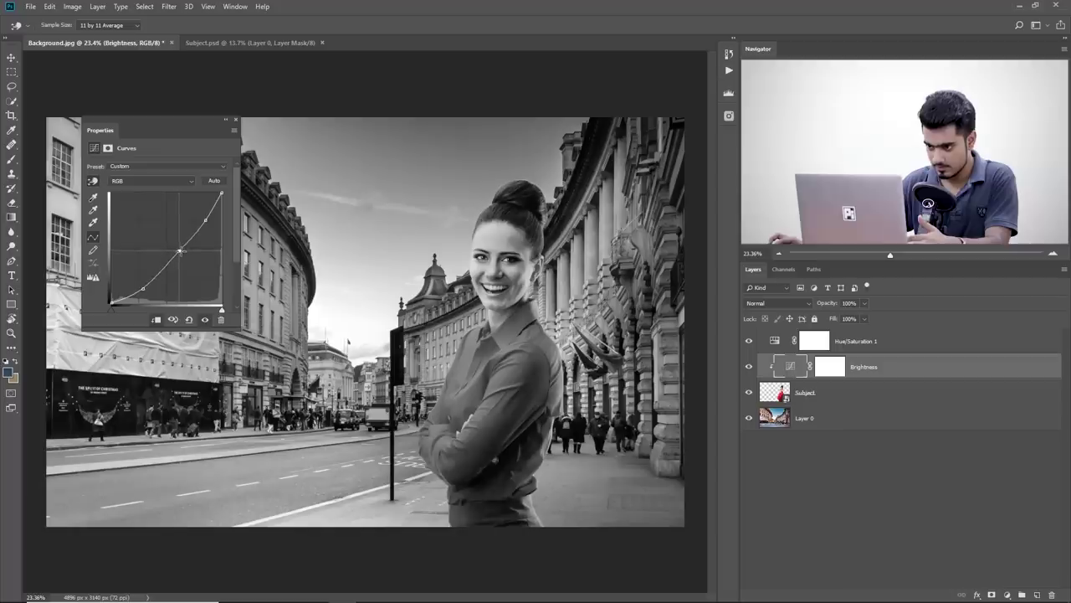
click(204, 220)
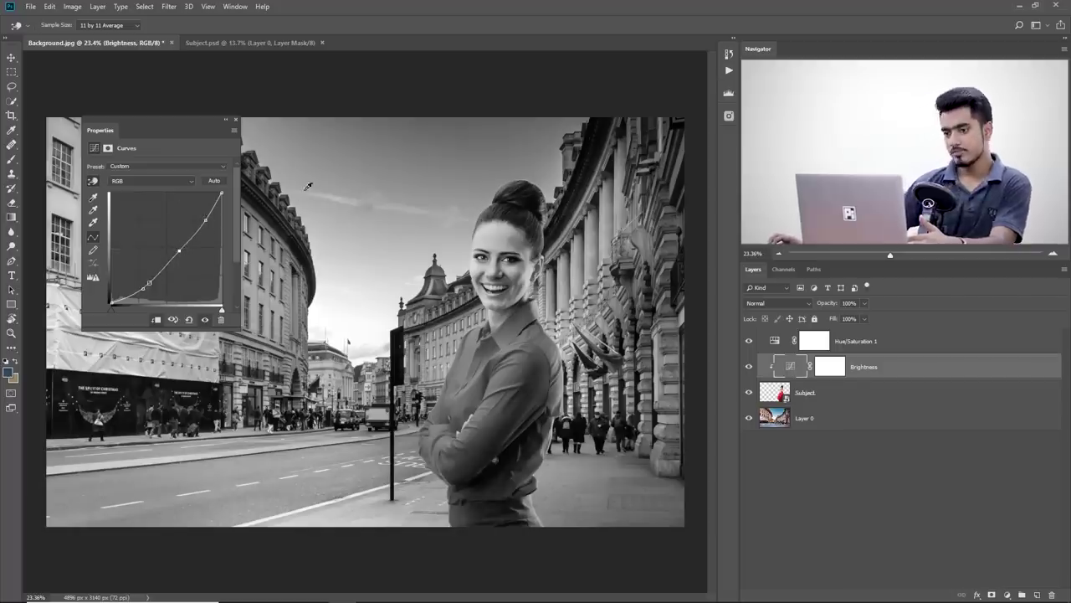
click(235, 120)
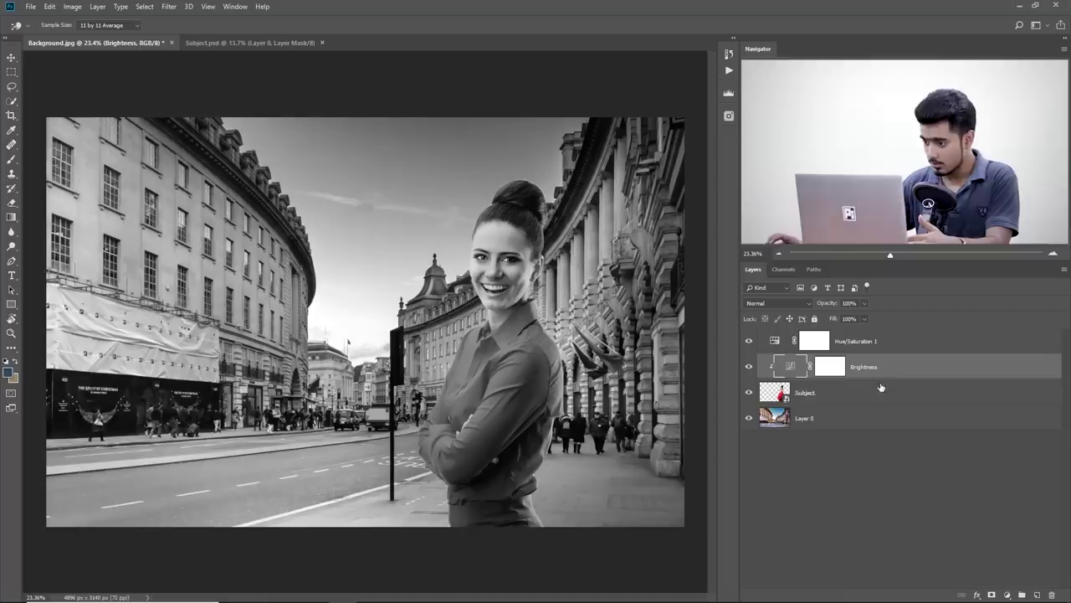
Step: Hide and delete the temporary Hue/Saturation layer to bring the image back to colour
click(750, 343)
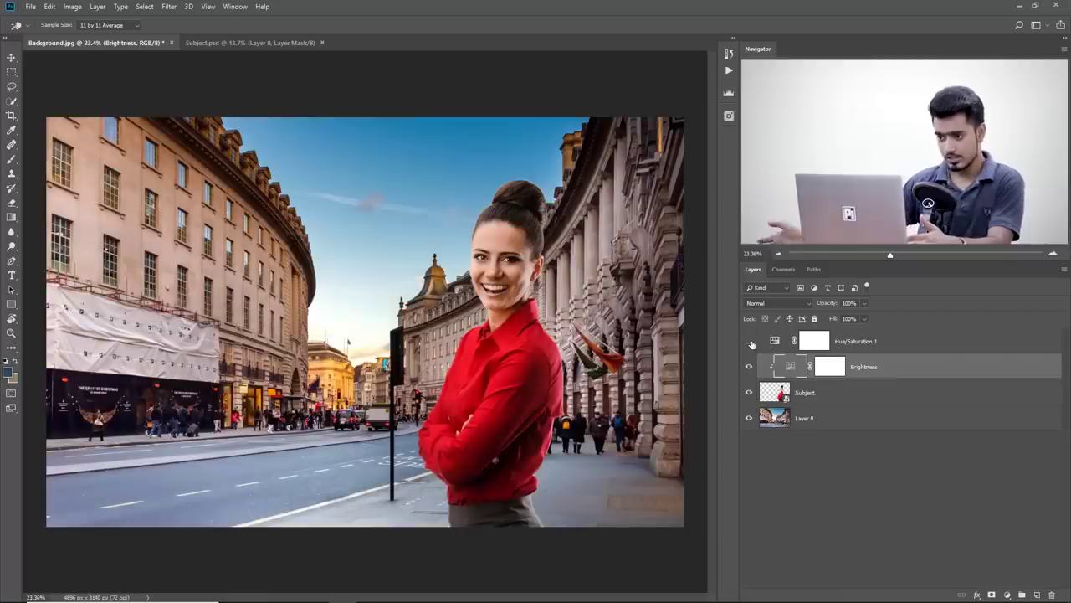
drag(943, 340, 1052, 595)
key(v)
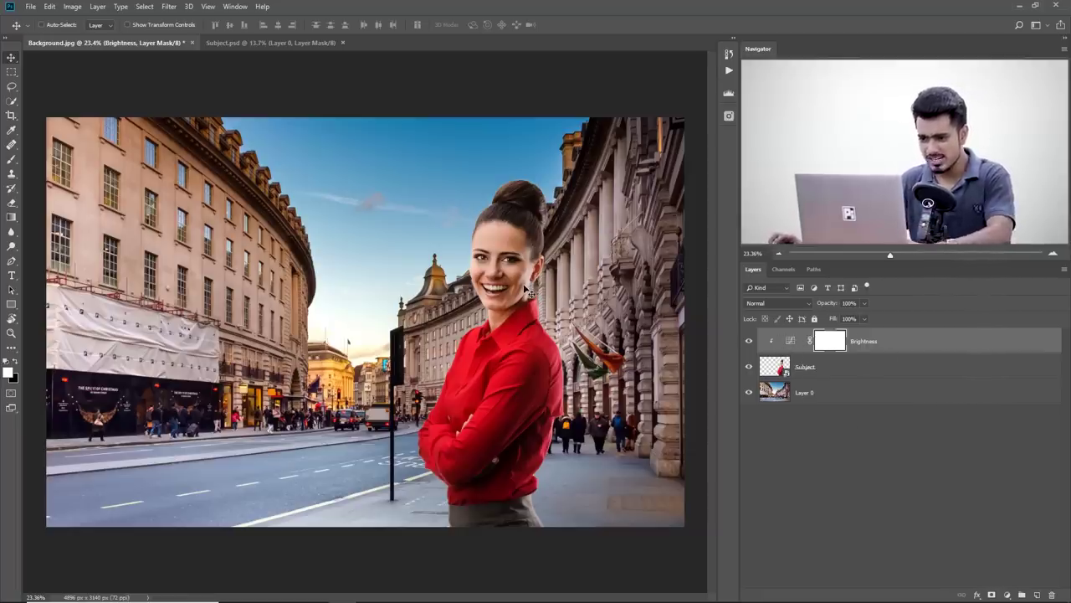
Step: Add a new Hue/Saturation adjustment layer above Brightness and clip it to the Subject layer
drag(525, 285, 511, 268)
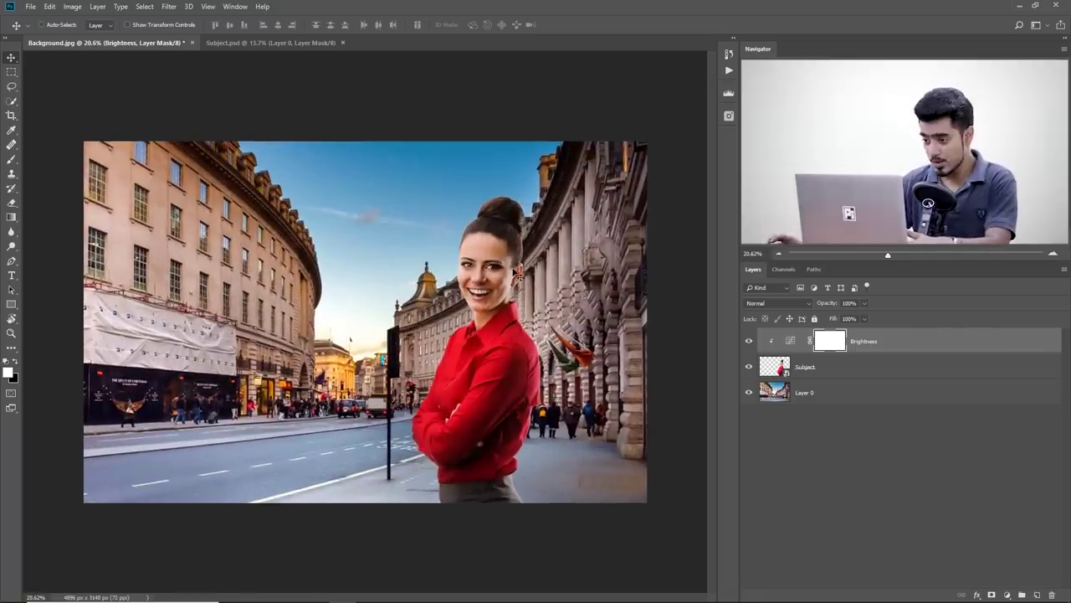
click(1008, 595)
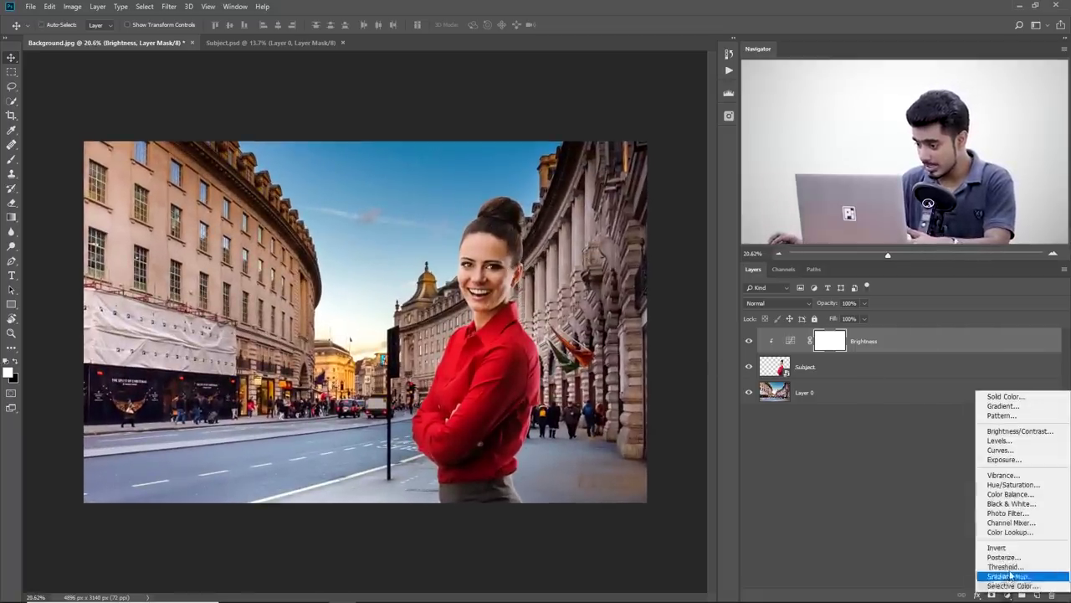
click(1012, 485)
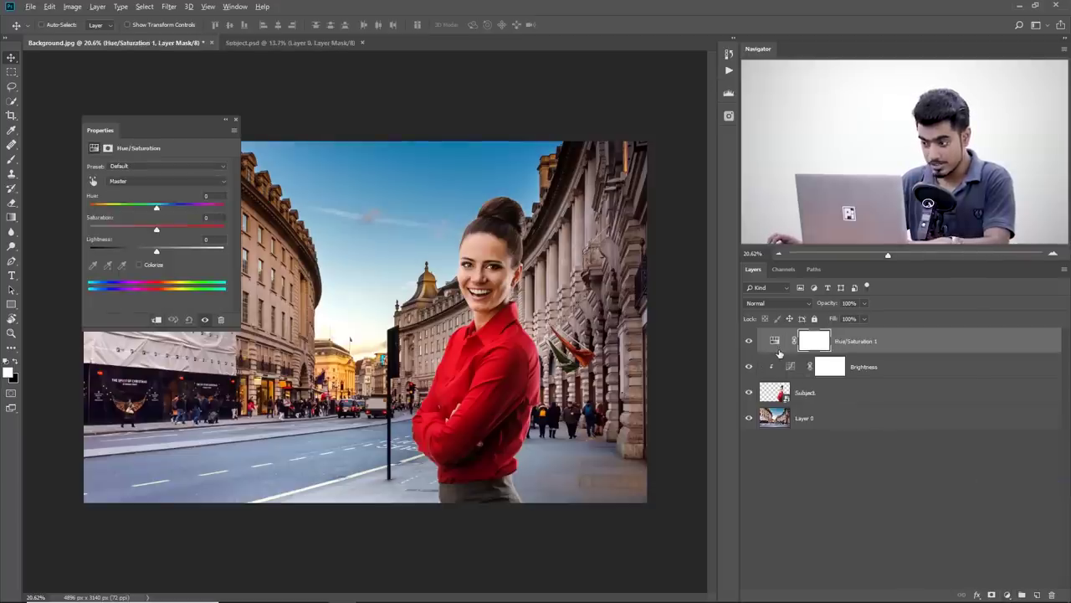
alt+click(883, 348)
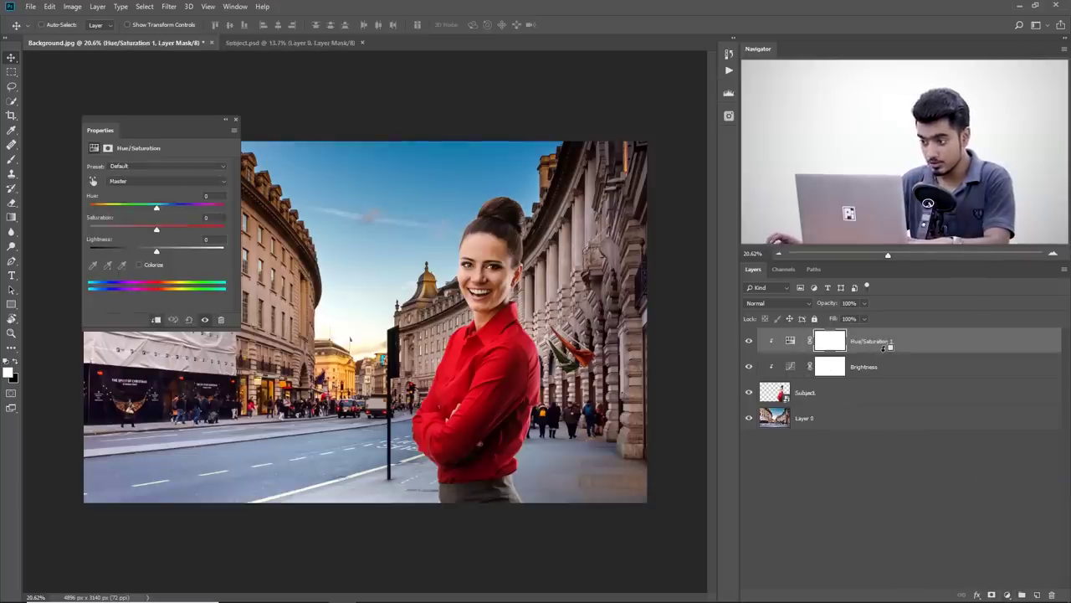
alt+click(884, 347)
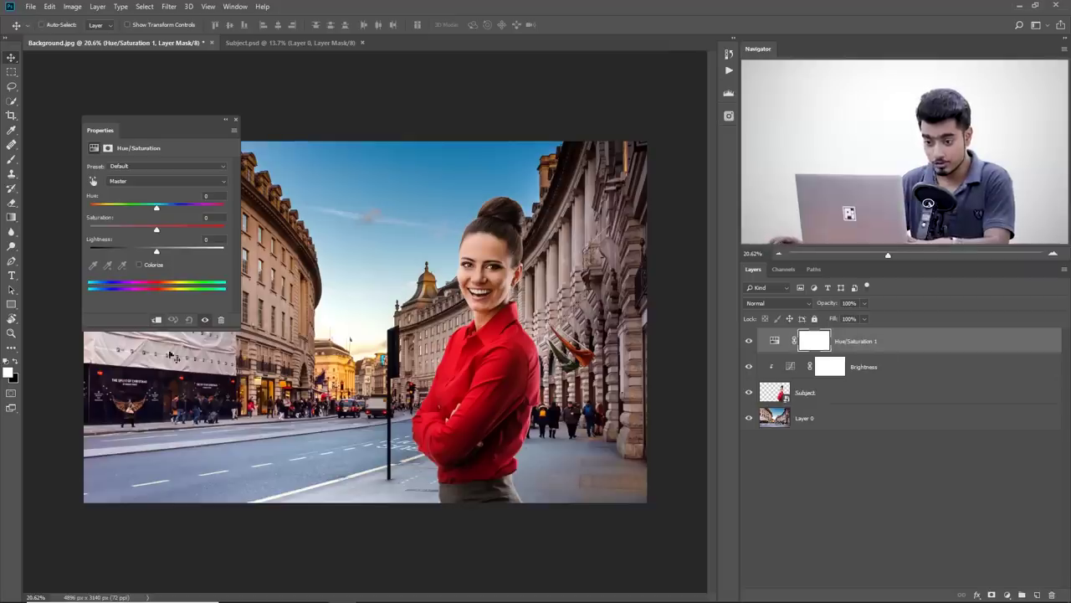
click(155, 321)
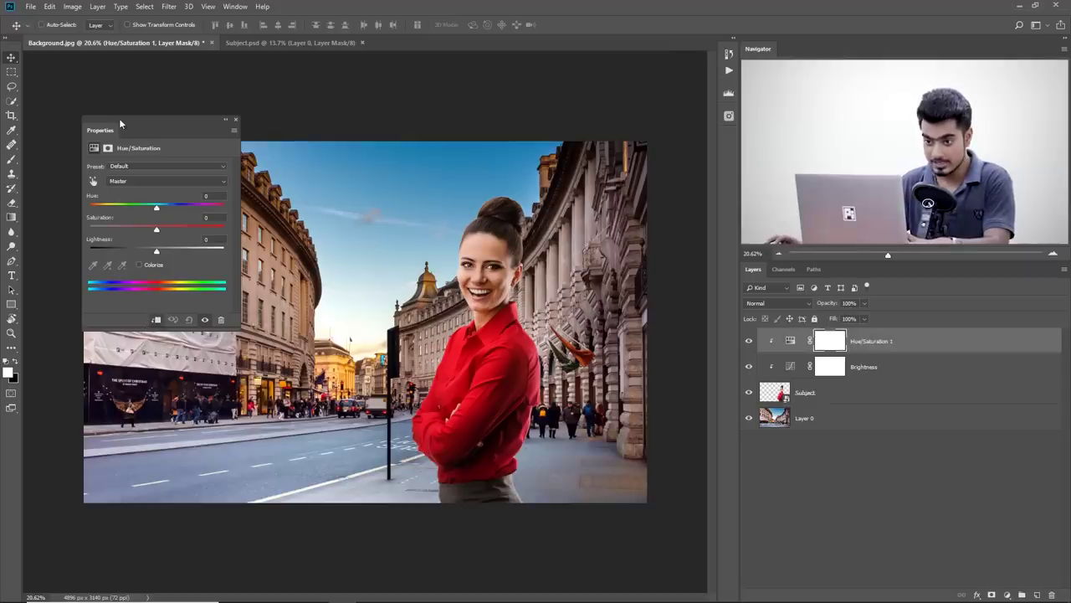
Step: Reduce the woman's Saturation to -30 in the clipped Hue/Saturation layer and close its settings
drag(122, 127, 174, 178)
mouse_move(350, 303)
mouse_down()
mouse_move(379, 298)
mouse_move(365, 297)
mouse_up()
drag(211, 280, 186, 279)
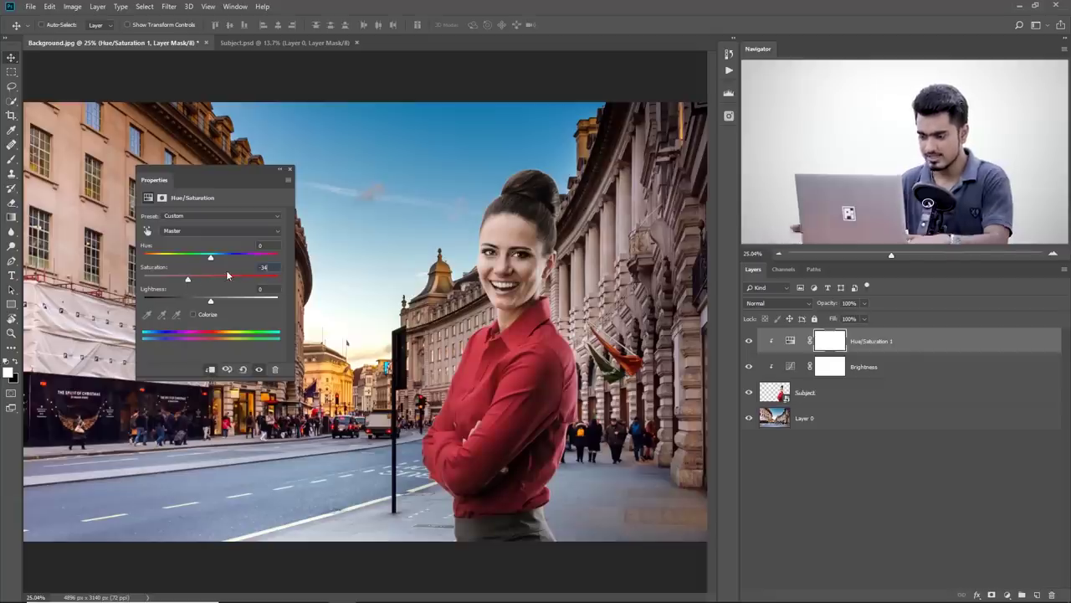
key(BackSpace)
text(0)
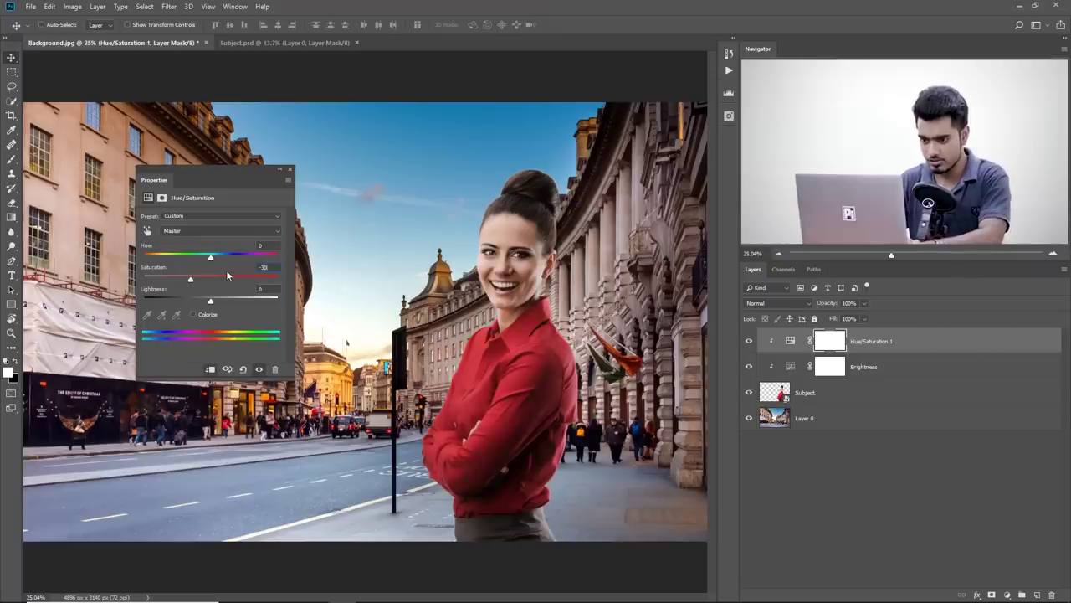
click(290, 169)
drag(442, 216, 430, 221)
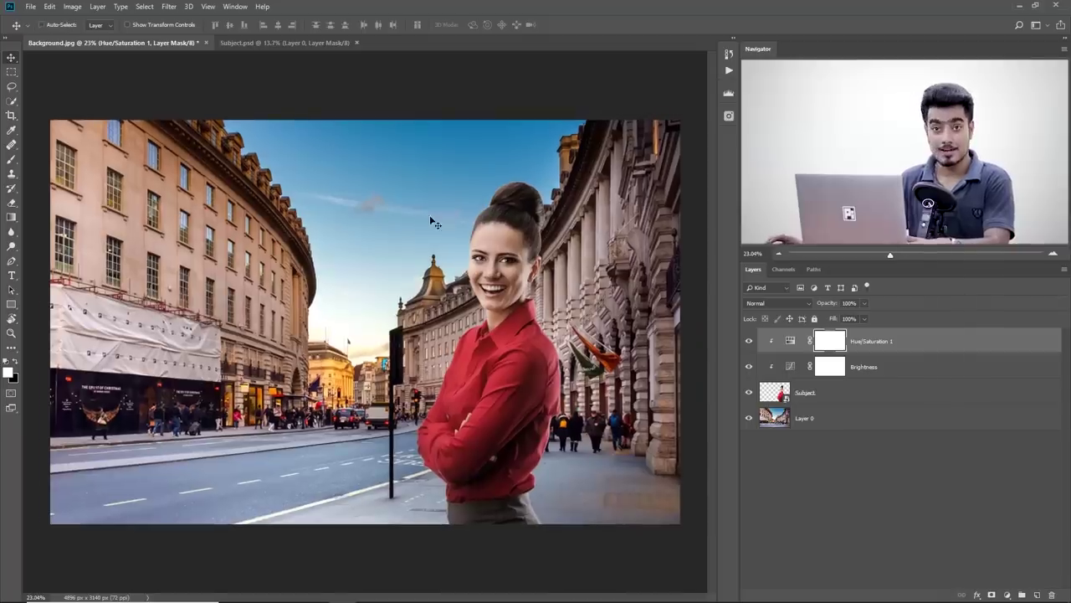
Step: Add a Curves adjustment layer above Hue/Saturation 1 and clip it to the Subject layer
click(1007, 595)
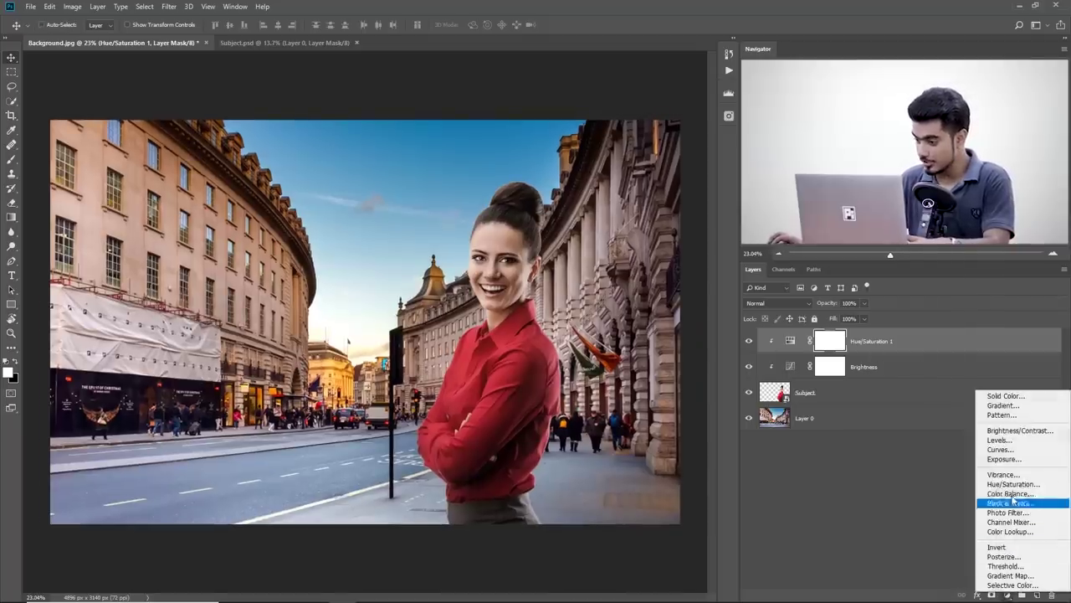
click(1004, 455)
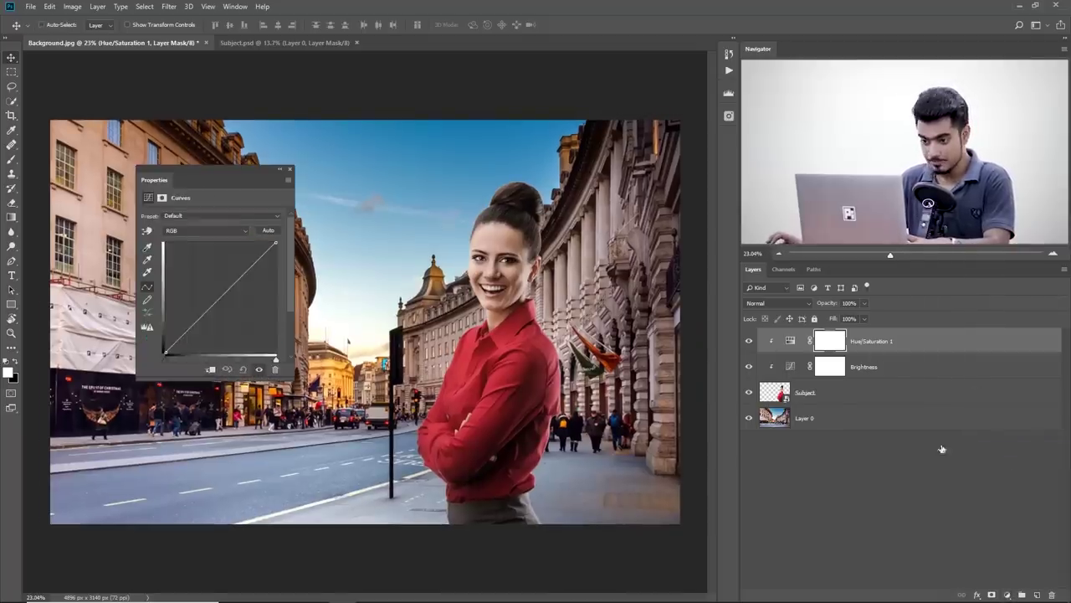
click(210, 371)
scroll(520, 297, up, 2)
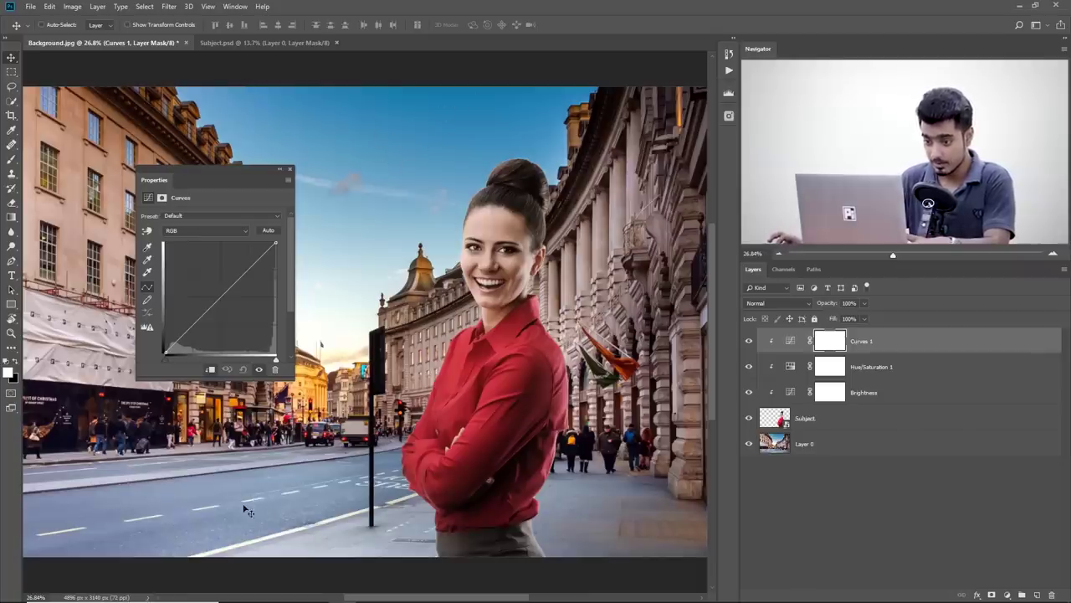
Step: Slightly raise the Blue curve in the woman's highlights, sampling the tone from her forehead with the on-image adjustment tool
click(213, 231)
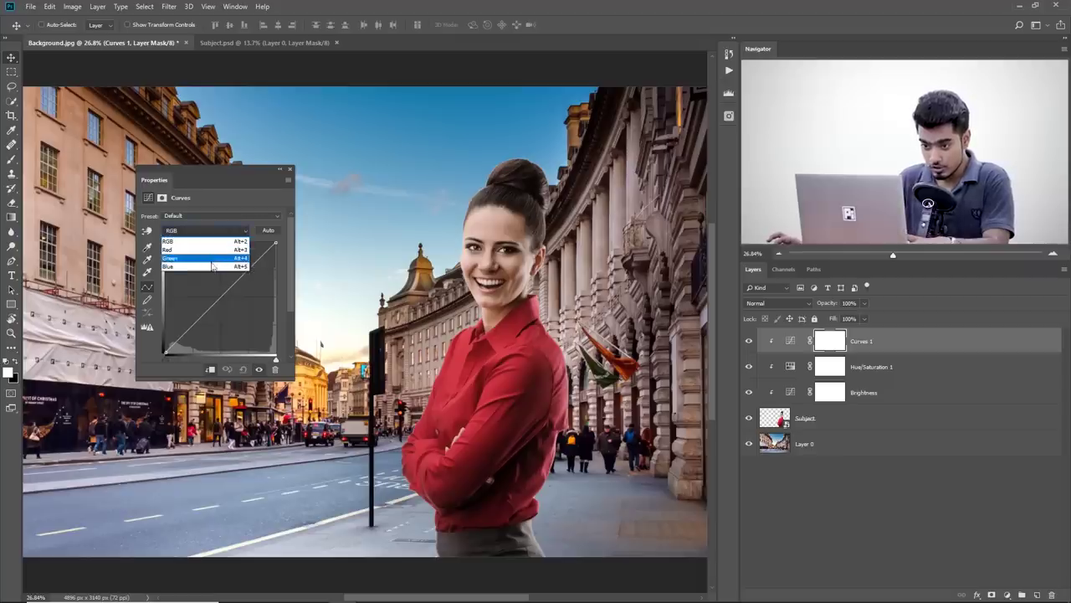
click(211, 266)
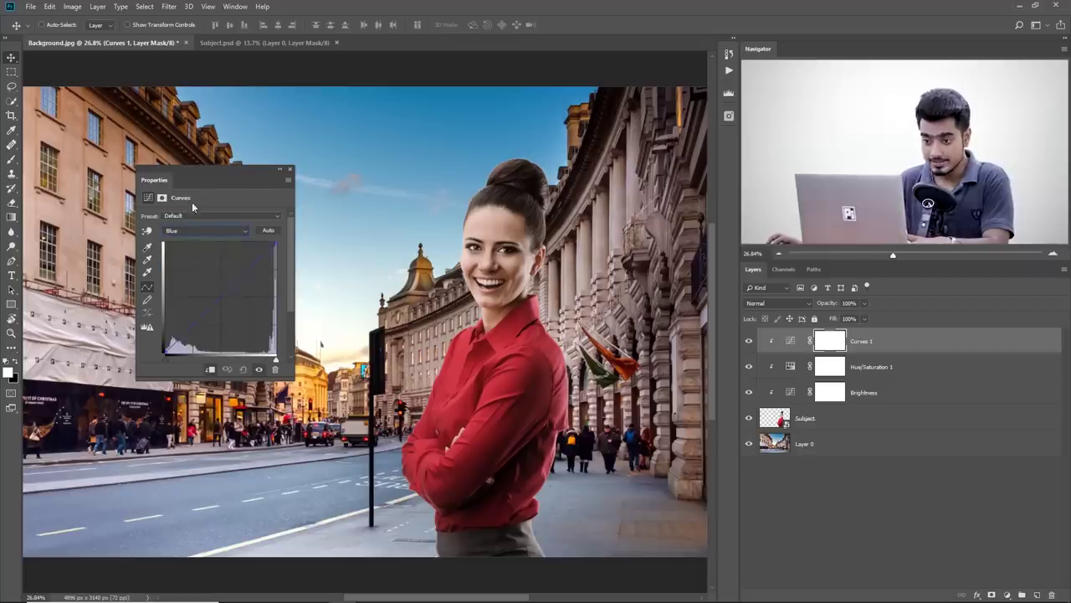
click(147, 232)
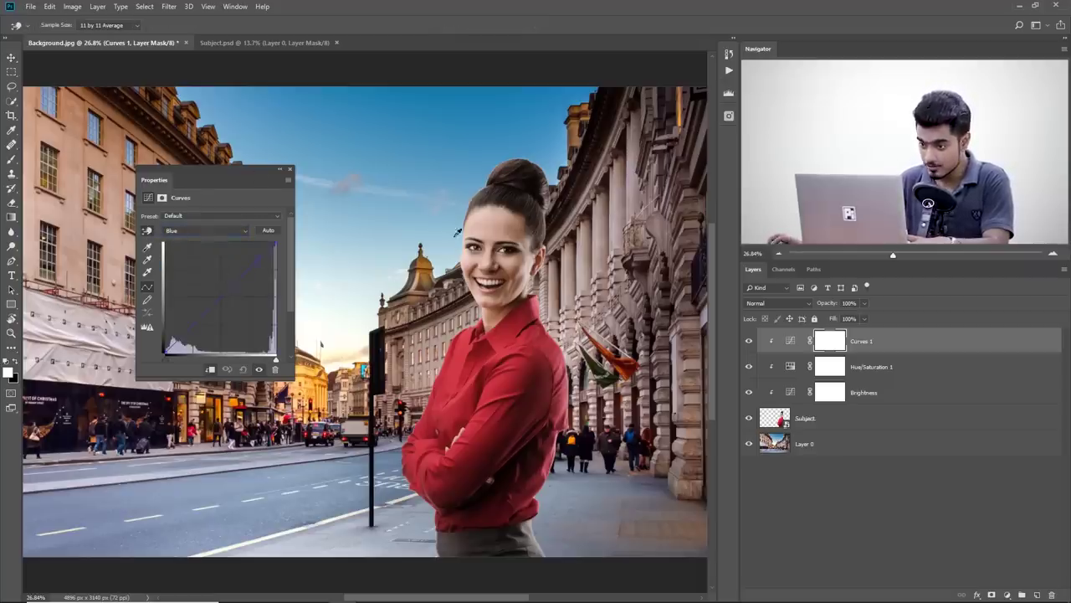
click(488, 219)
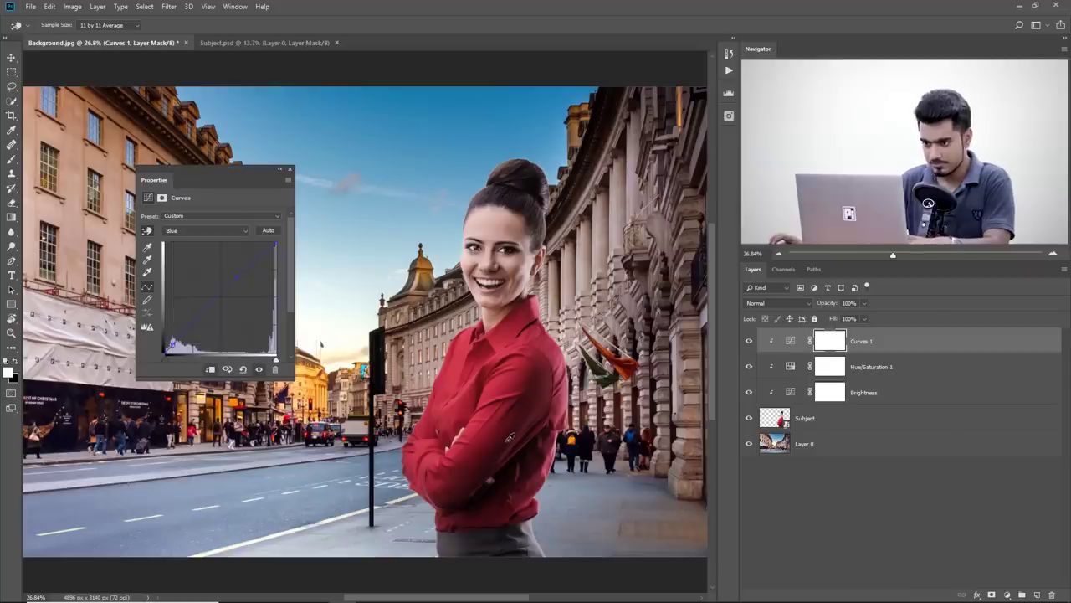
Step: Add a point on the Green curve and shift it up the diagonal to the upper midtones
click(182, 233)
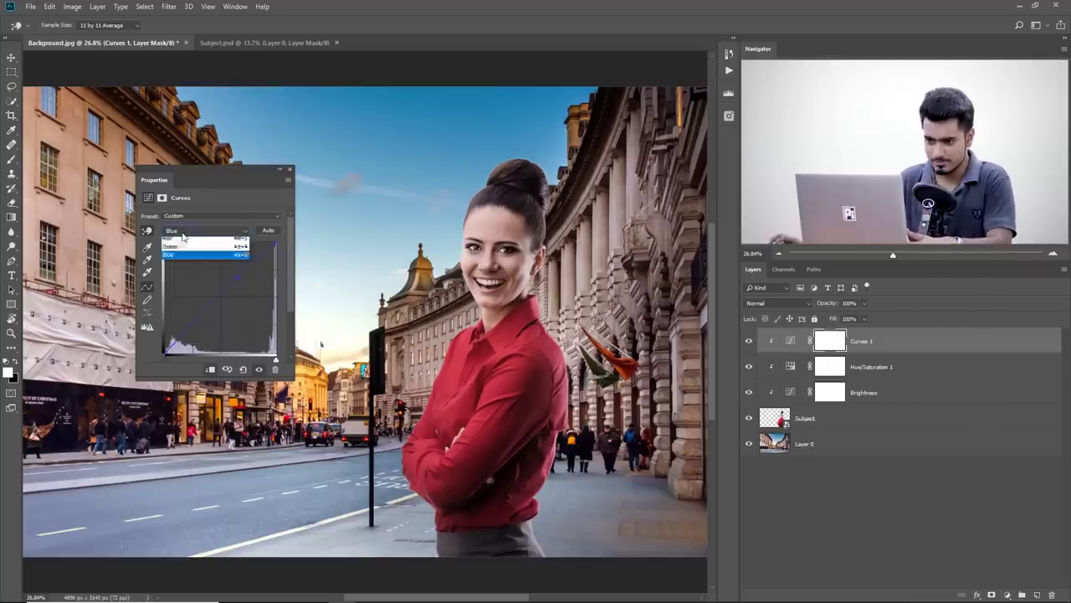
click(184, 242)
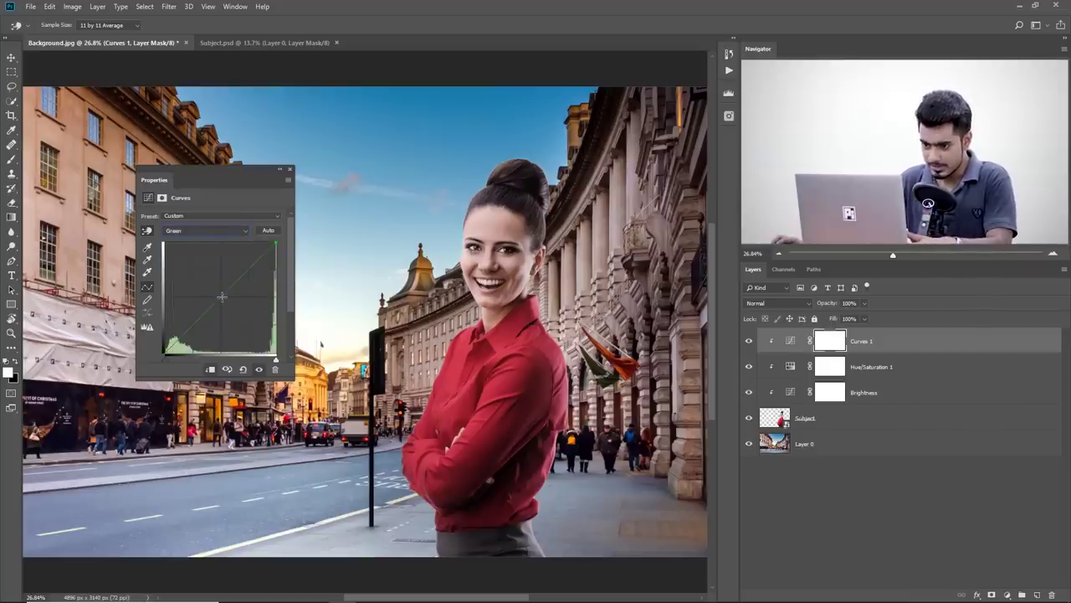
drag(223, 298, 242, 277)
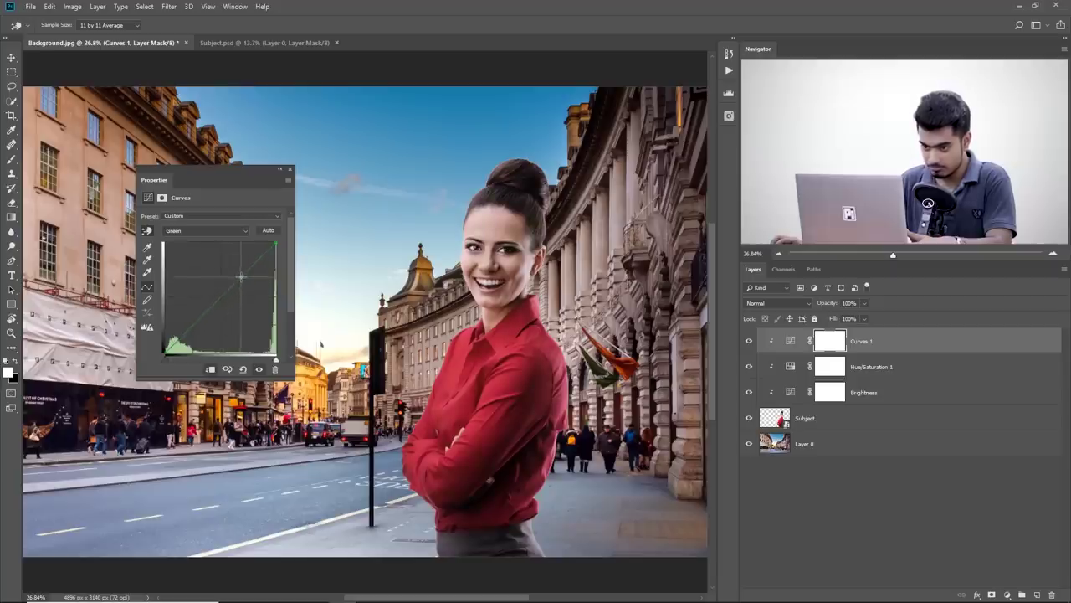
Step: Fine-tune the Red curve with one point in the highlights and one in the shadows, and close the Curves settings
click(214, 231)
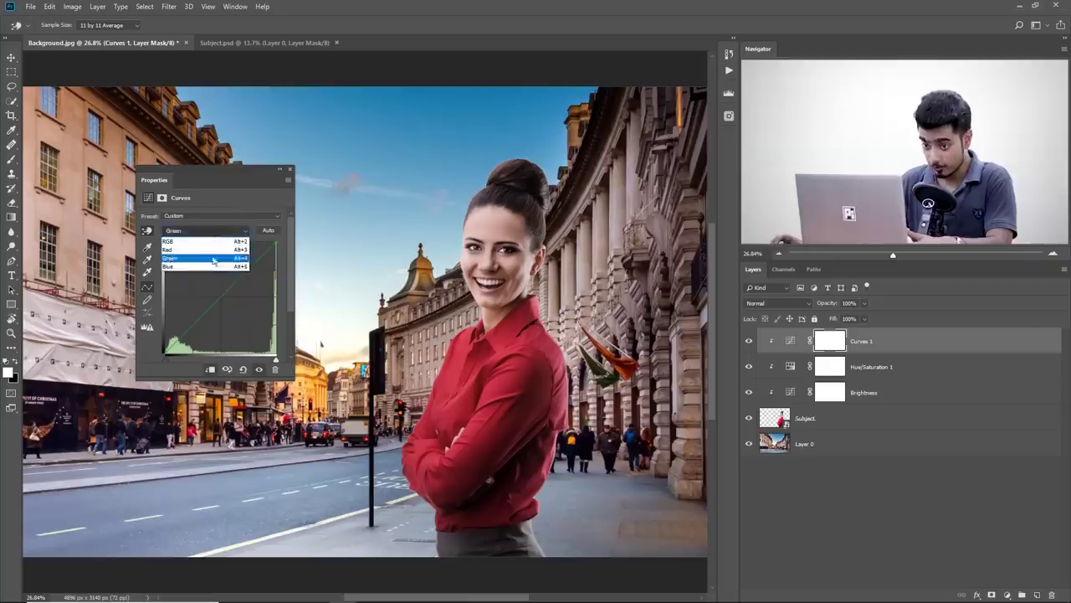
click(211, 251)
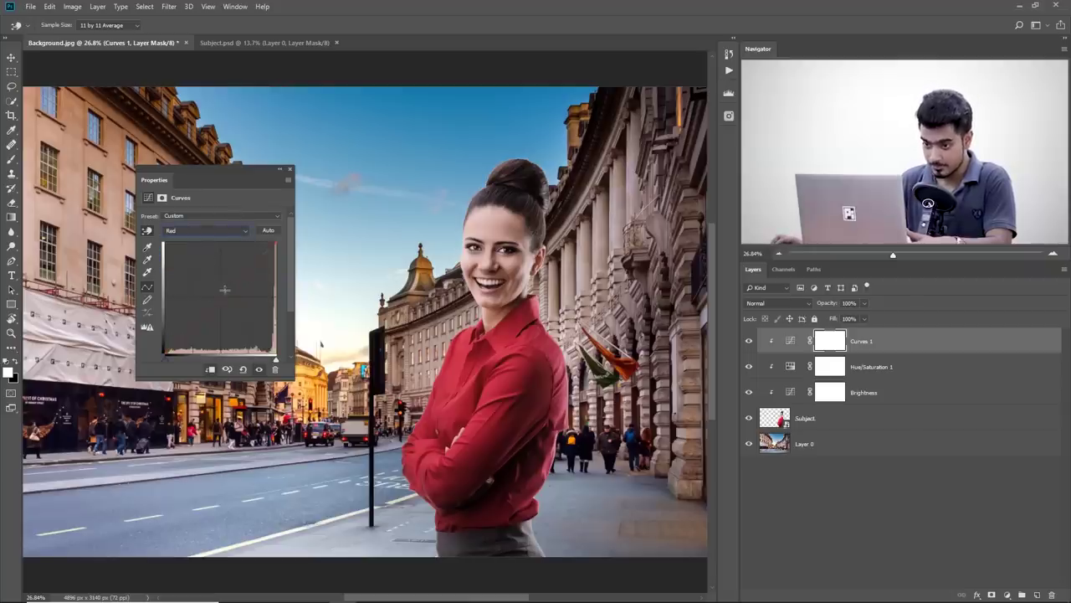
drag(222, 297, 258, 263)
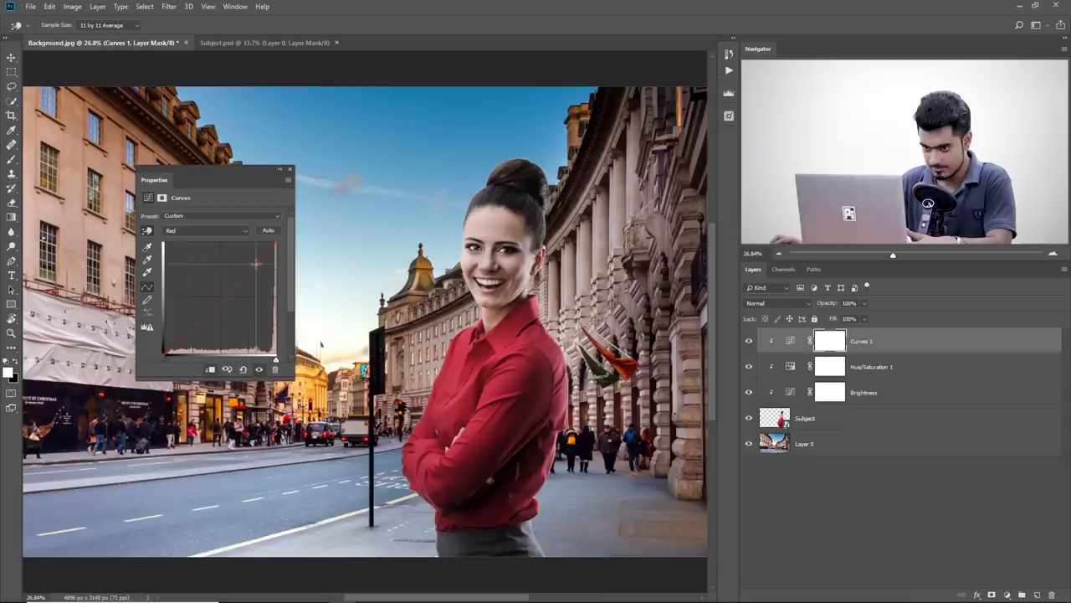
click(202, 314)
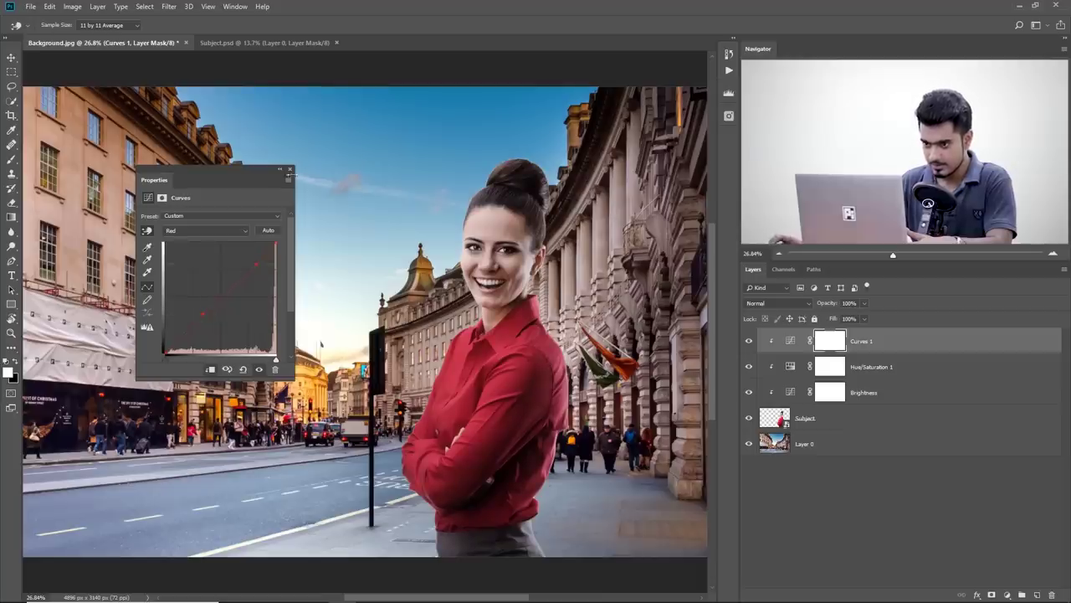
click(290, 168)
Step: Hide and show the Curves 1 layer to compare the woman before and after the colour correction
click(749, 341)
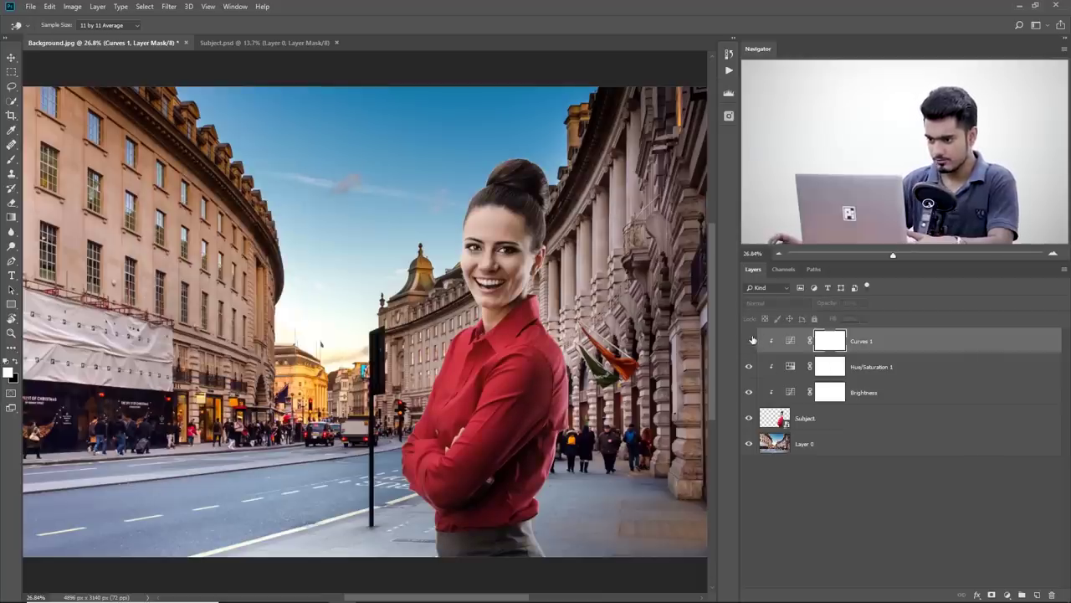
scroll(450, 364, down, 1)
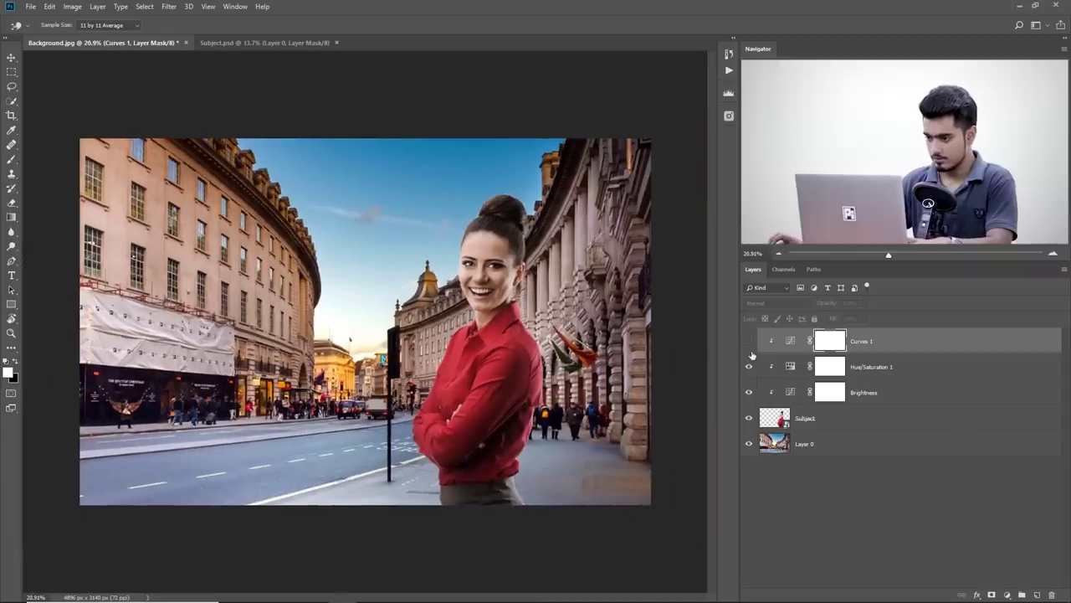
click(749, 341)
scroll(559, 336, up, 1)
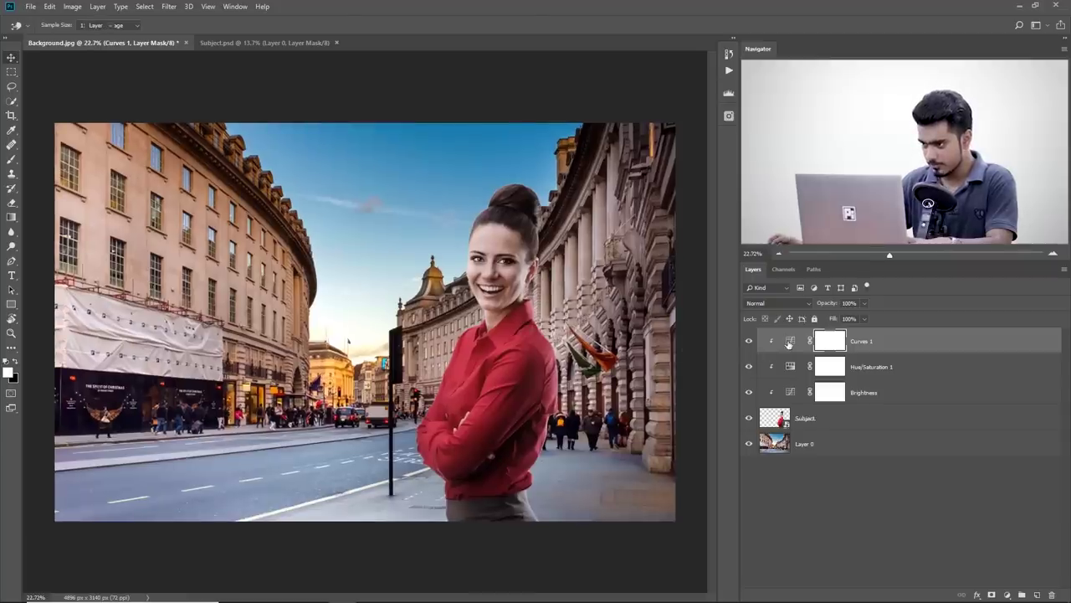
Step: Reopen the Curves 1 settings, refine the Red curve's shadow point and the Blue curve's highlight point, and close them
double_click(788, 344)
click(188, 231)
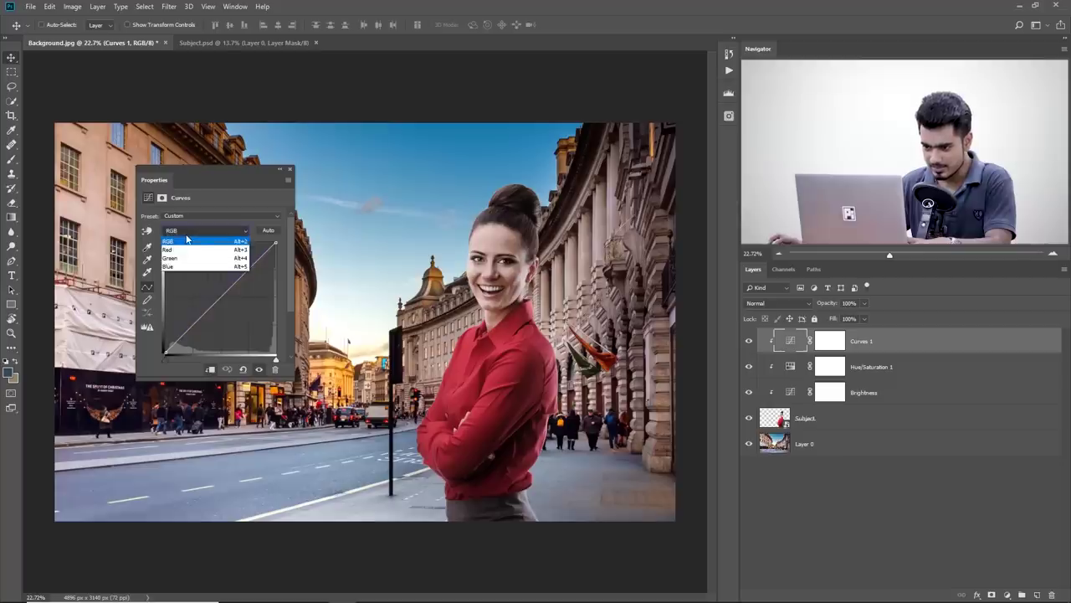
click(190, 251)
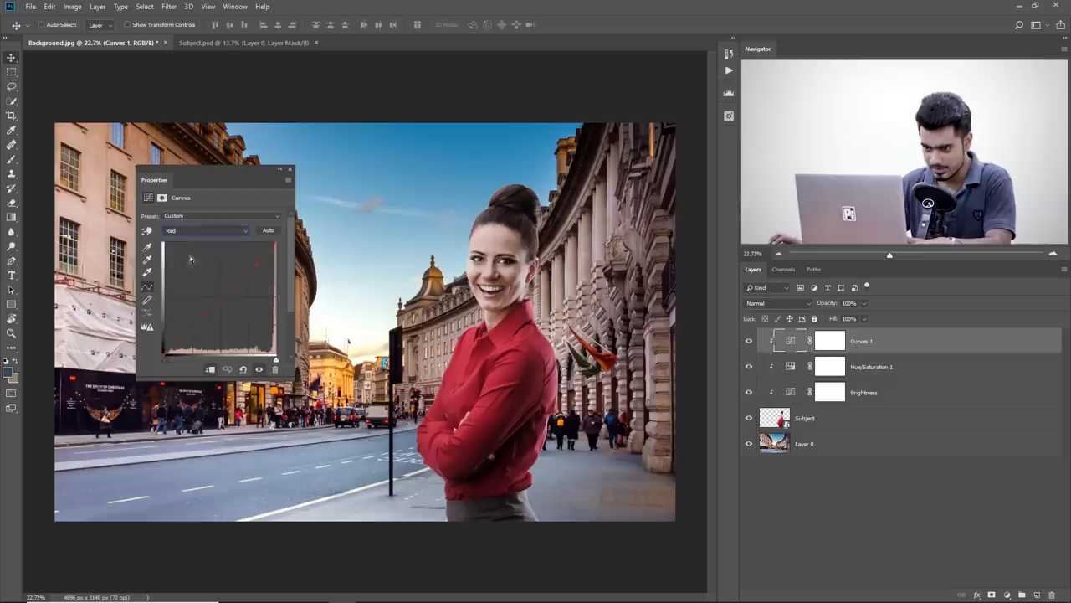
click(201, 315)
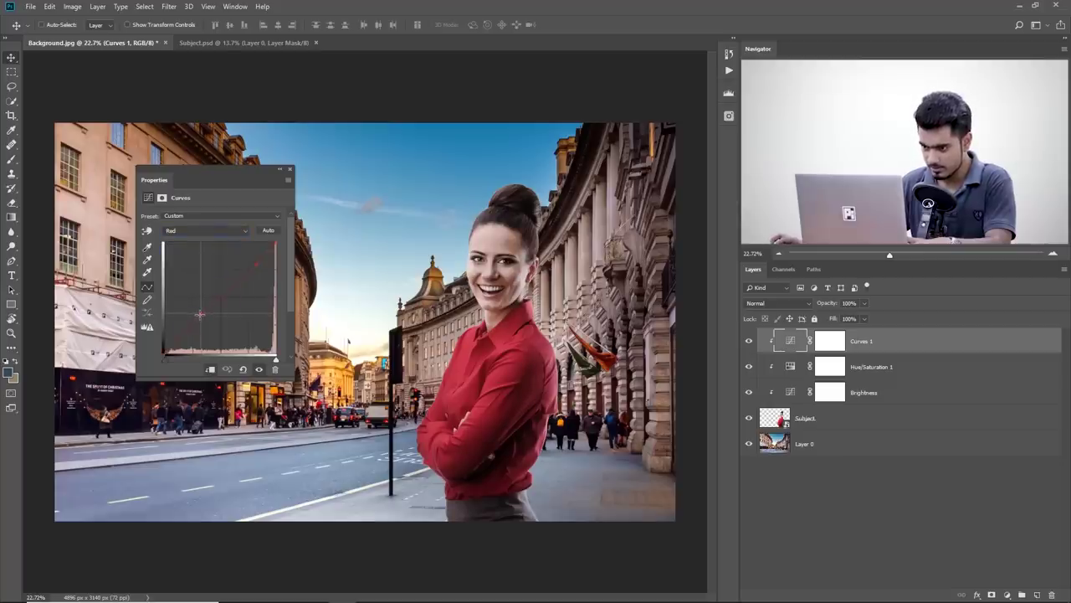
click(217, 231)
click(209, 265)
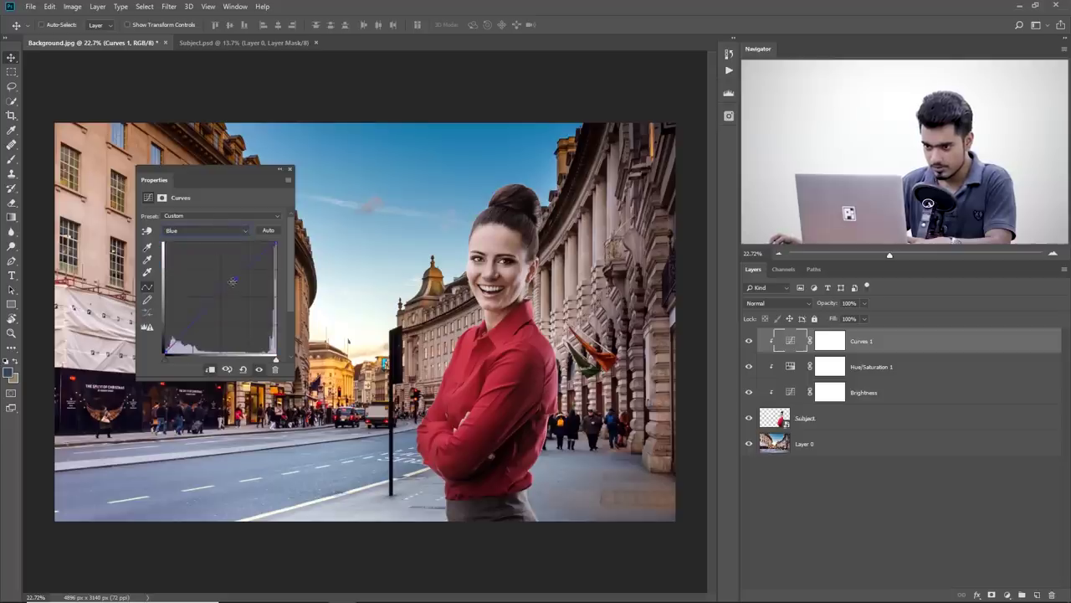
click(236, 279)
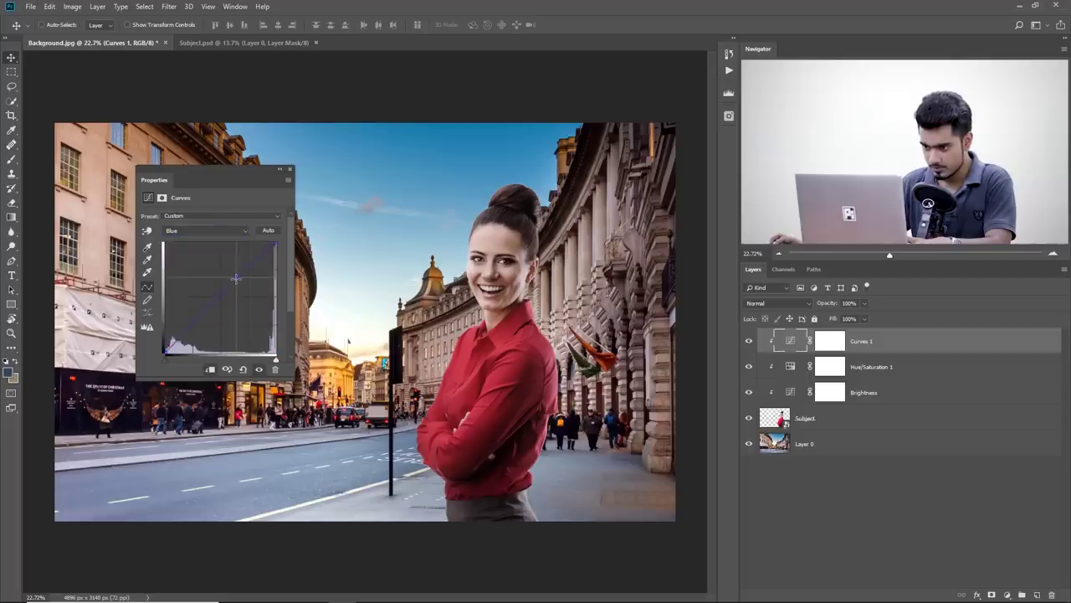
click(290, 170)
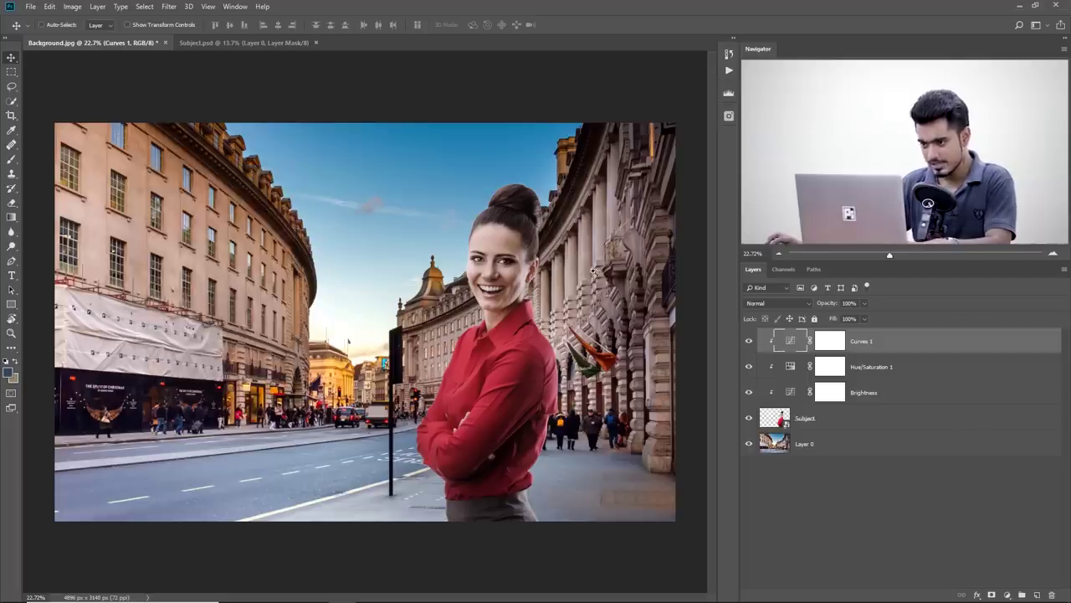
Step: Duplicate the street background layer, Layer 0
scroll(576, 267, down, 1)
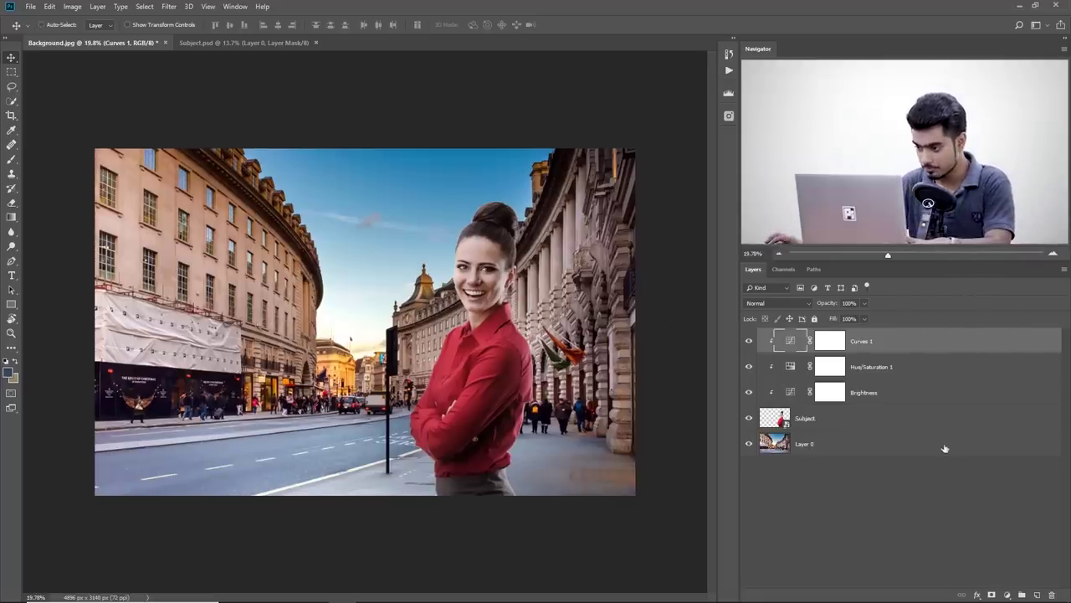
click(822, 444)
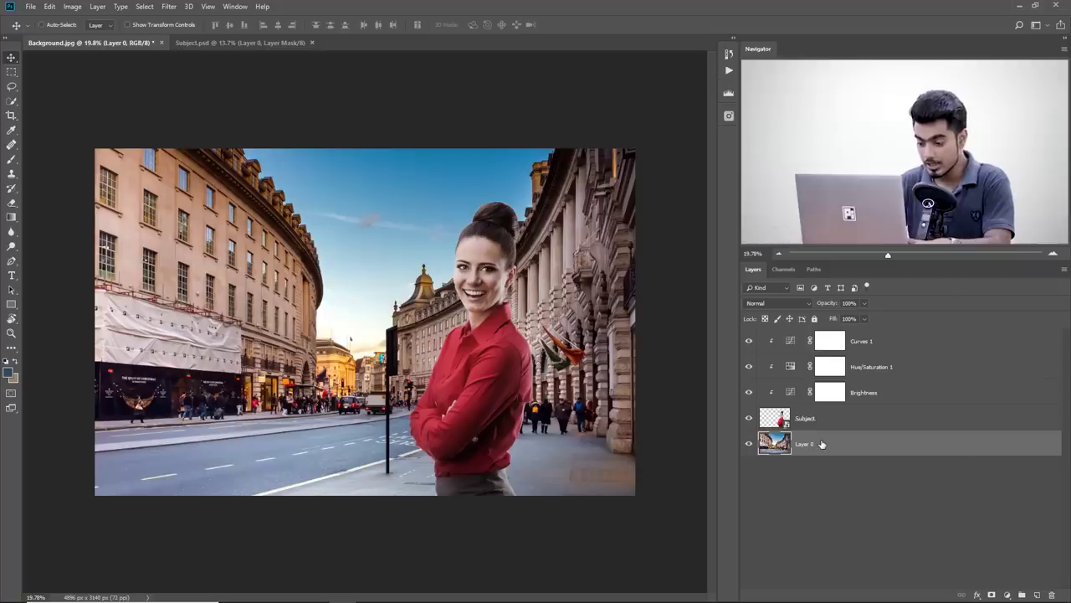
key(ctrl+j)
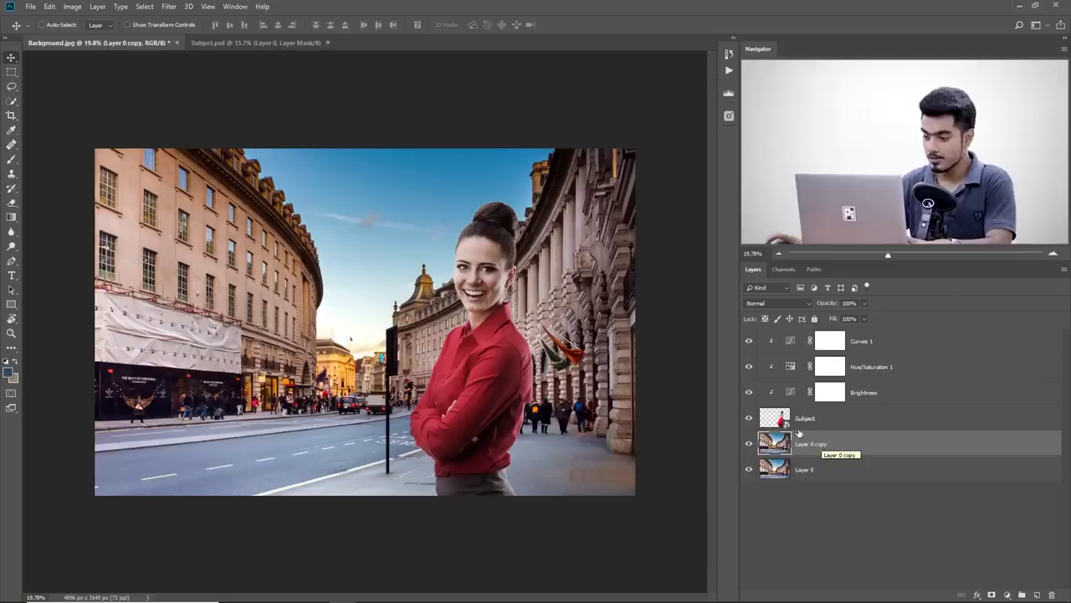
Step: Apply a Gaussian Blur with a radius of 861.8 pixels to the duplicated background layer
click(170, 7)
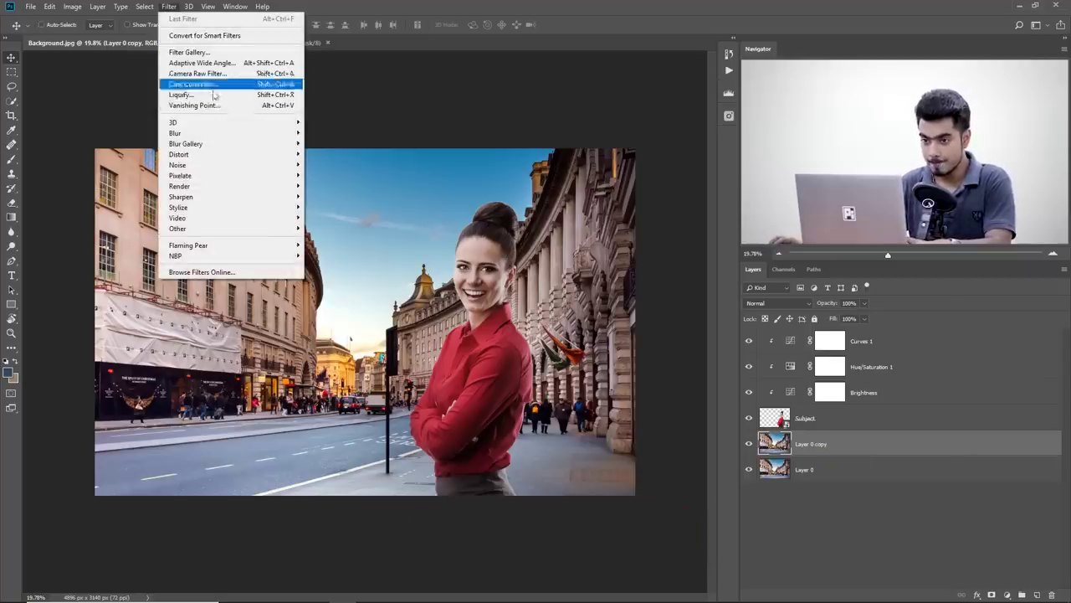
mouse_move(235, 137)
click(334, 174)
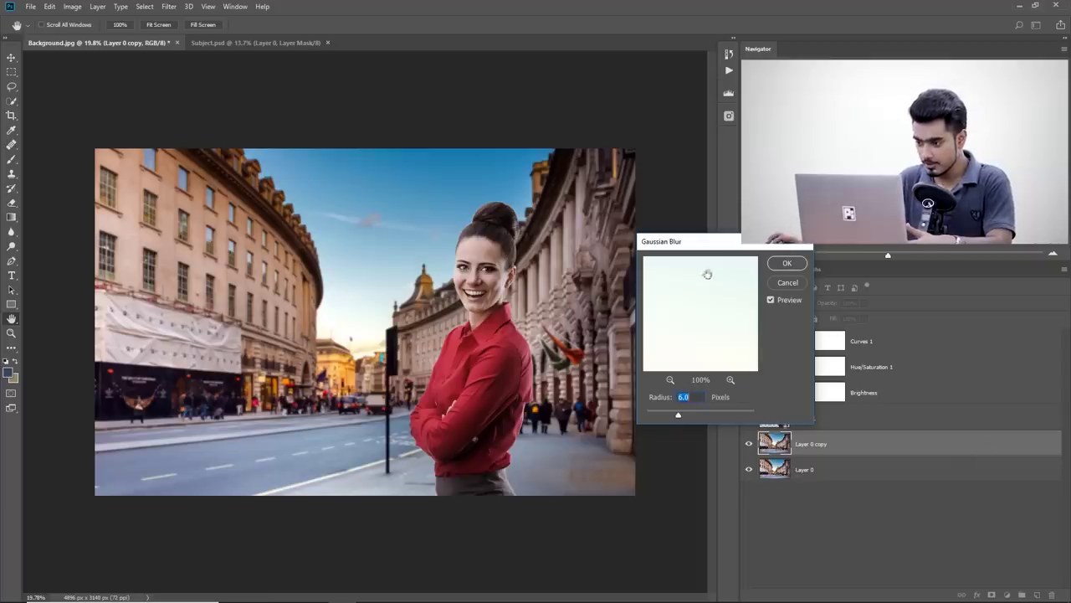
drag(693, 251, 674, 235)
drag(693, 396, 727, 399)
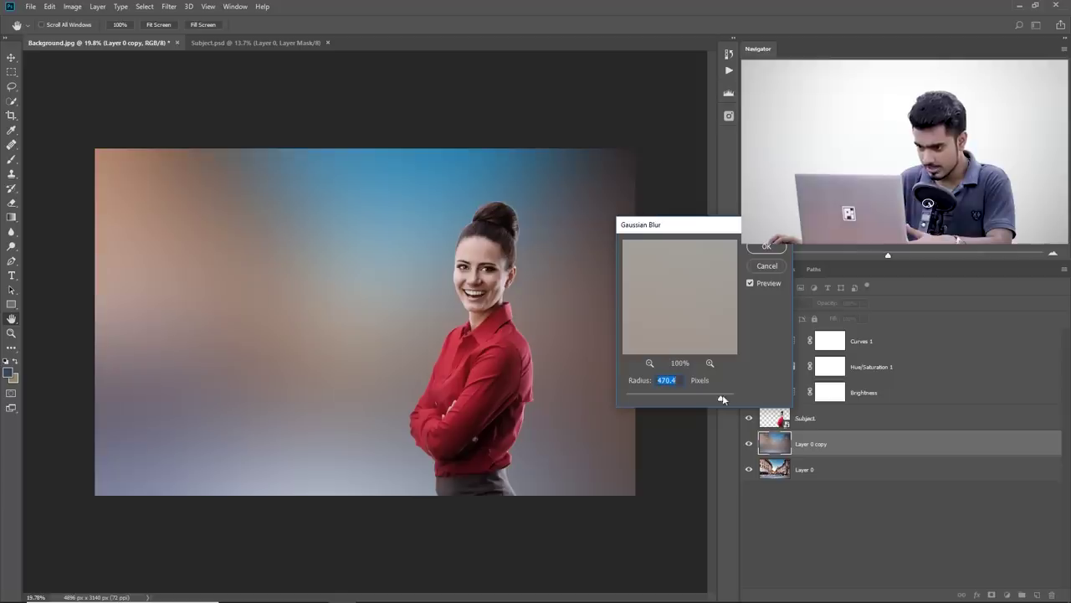
drag(724, 399, 739, 398)
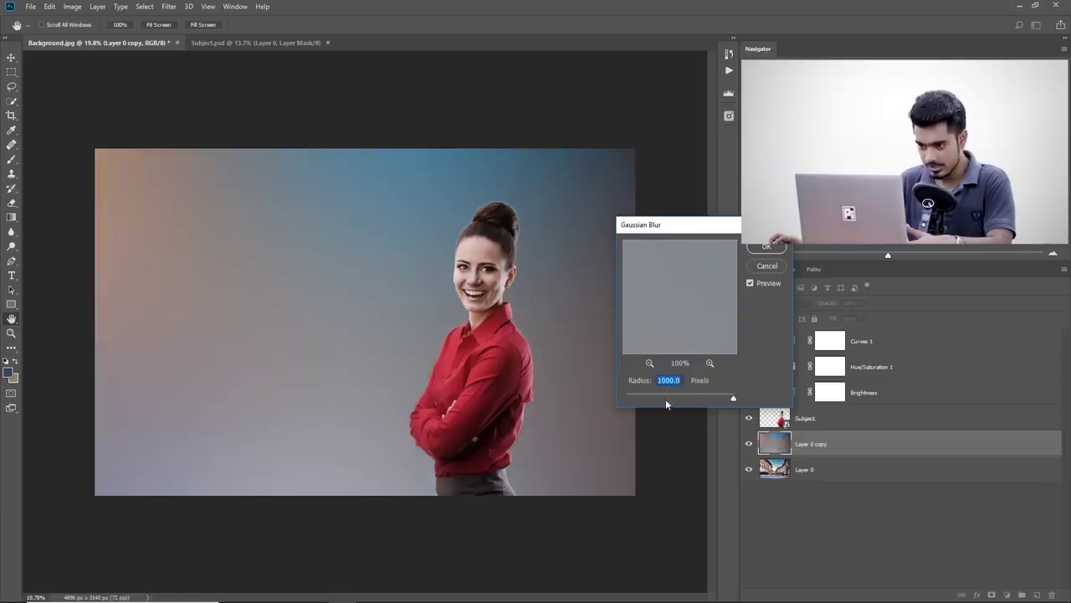
drag(734, 398, 729, 396)
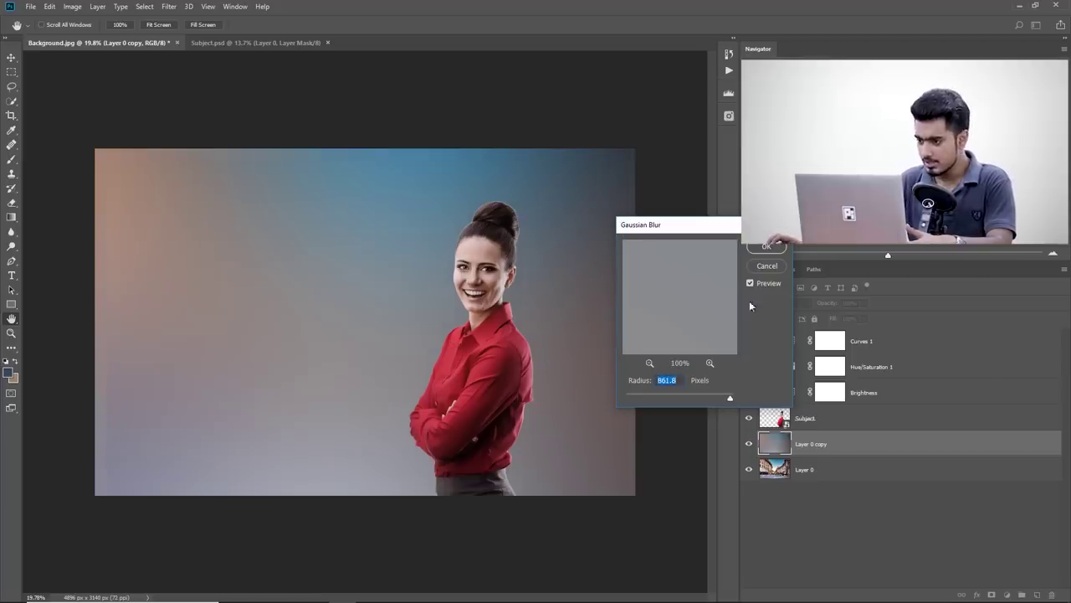
click(769, 247)
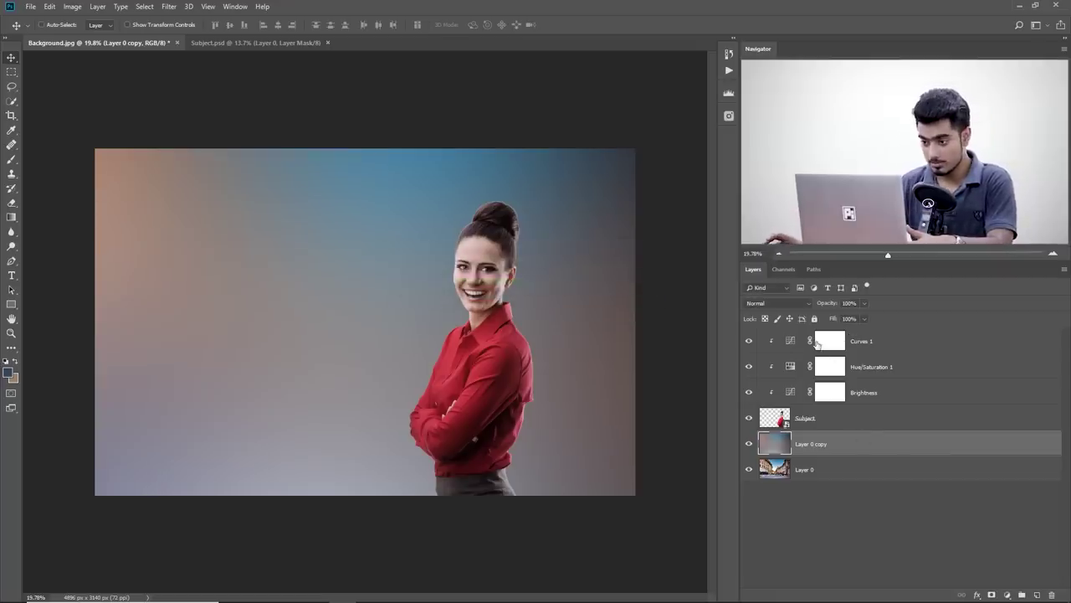
Step: Move the blurred Layer 0 copy above Curves 1 and clip it to the woman's layer stack
drag(842, 445, 852, 339)
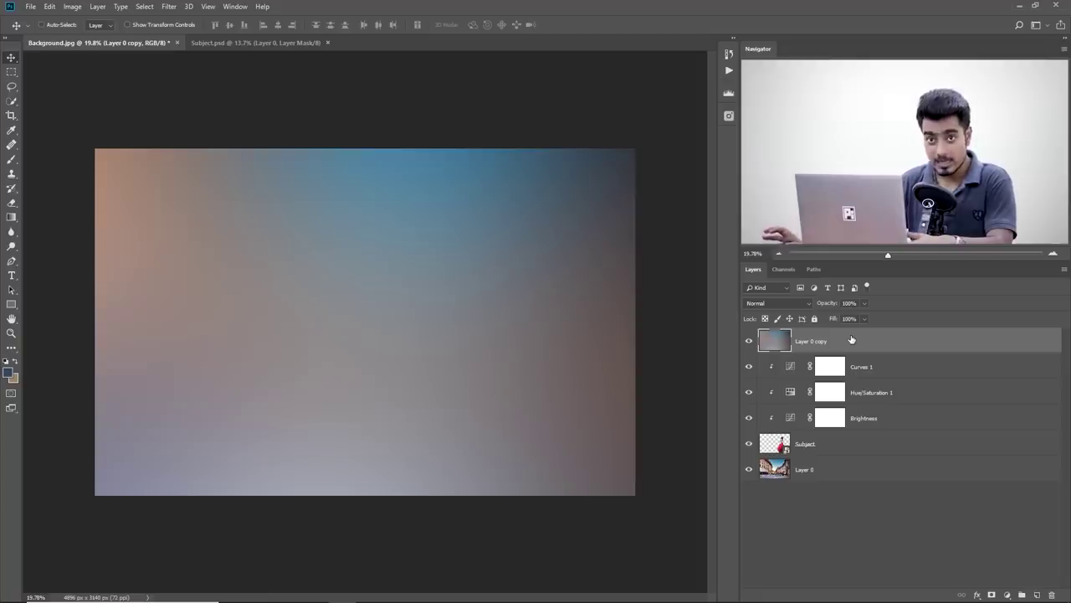
alt+click(896, 352)
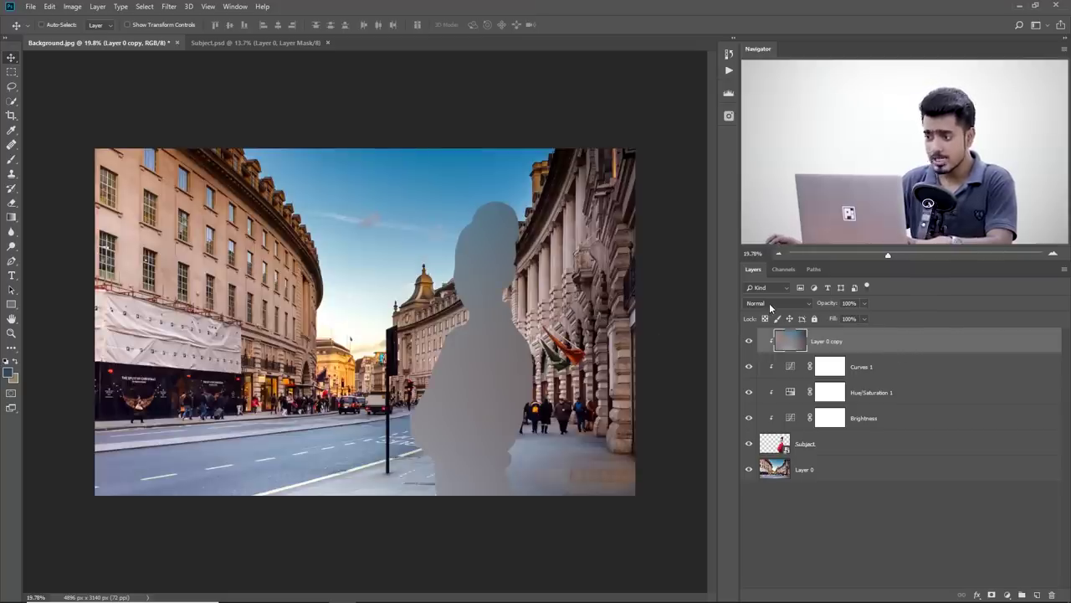
Step: Set the blurred Layer 0 copy to the Color blend mode and its opacity to 15%
click(769, 303)
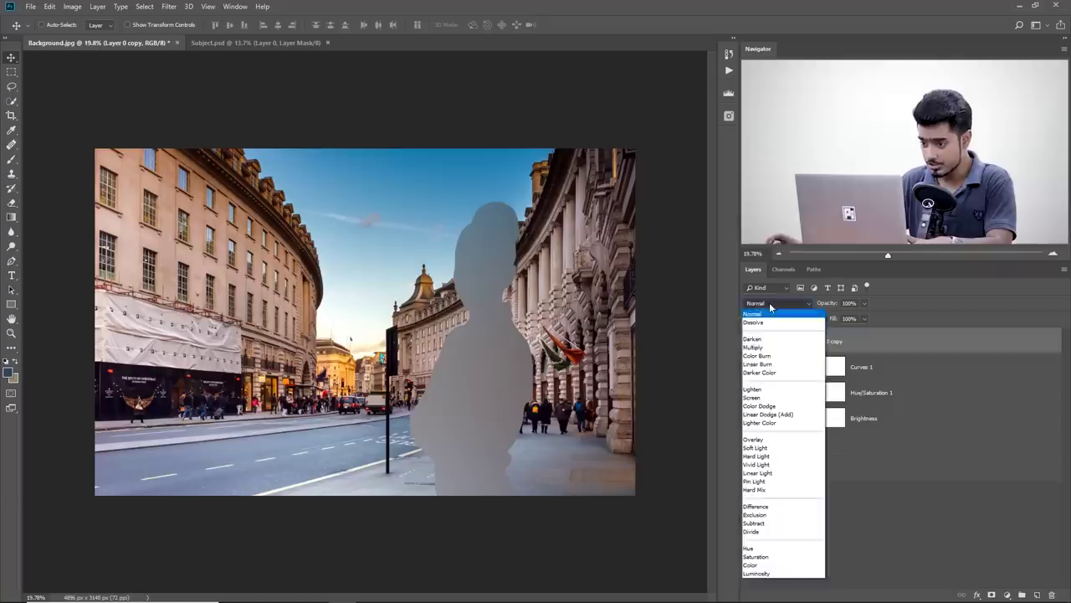
click(757, 566)
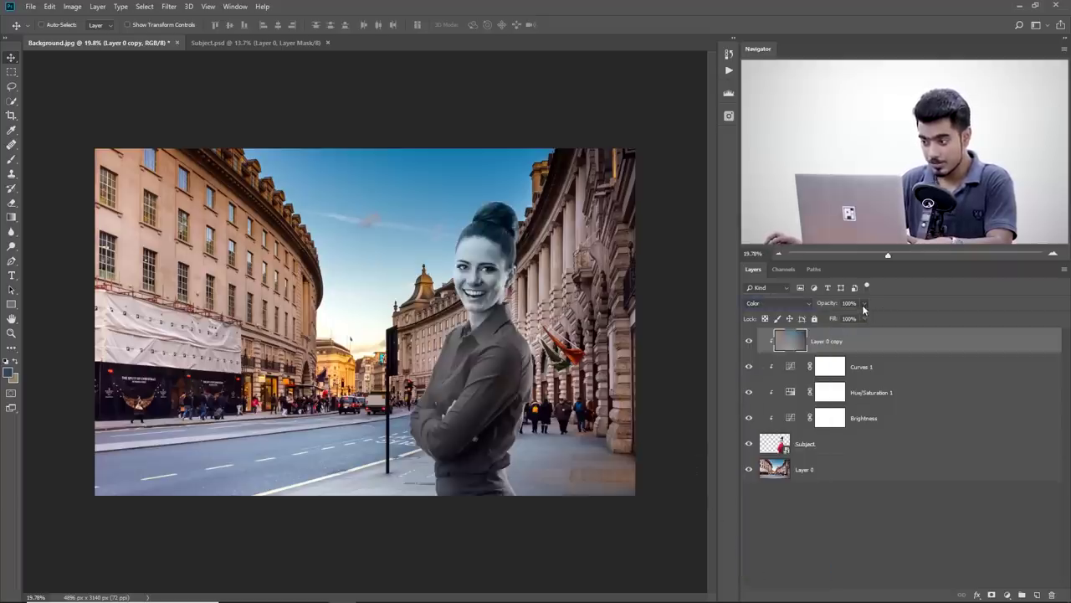
drag(864, 304, 804, 322)
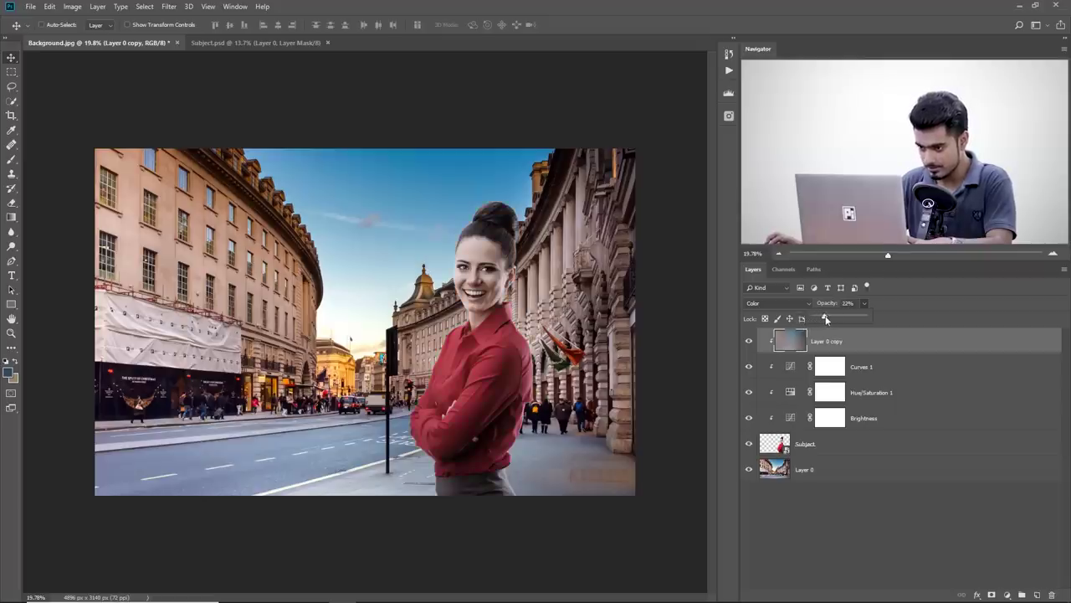
drag(827, 318, 823, 319)
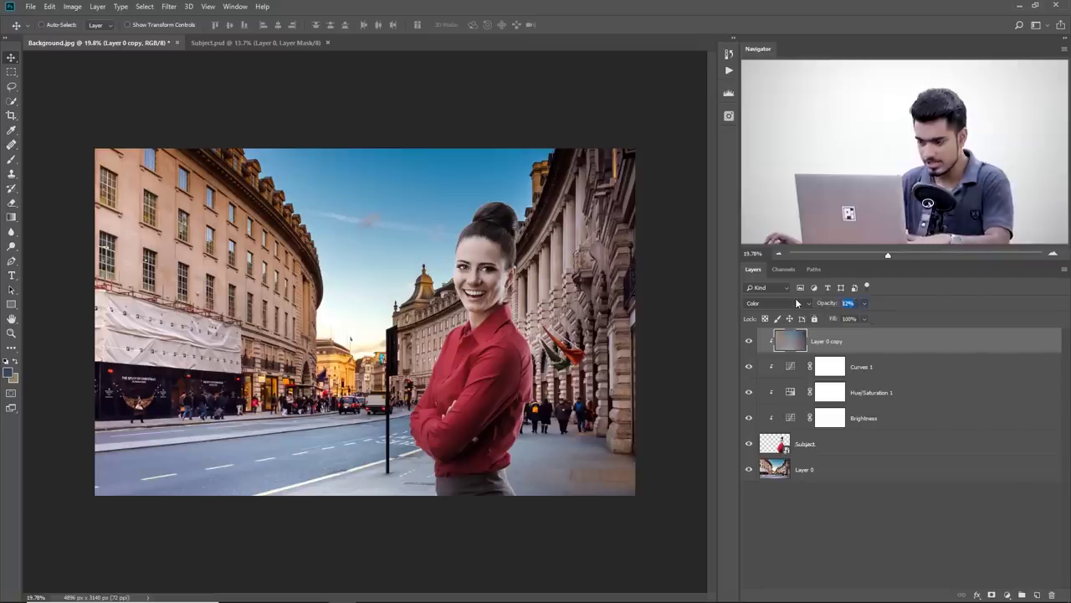
key(Return)
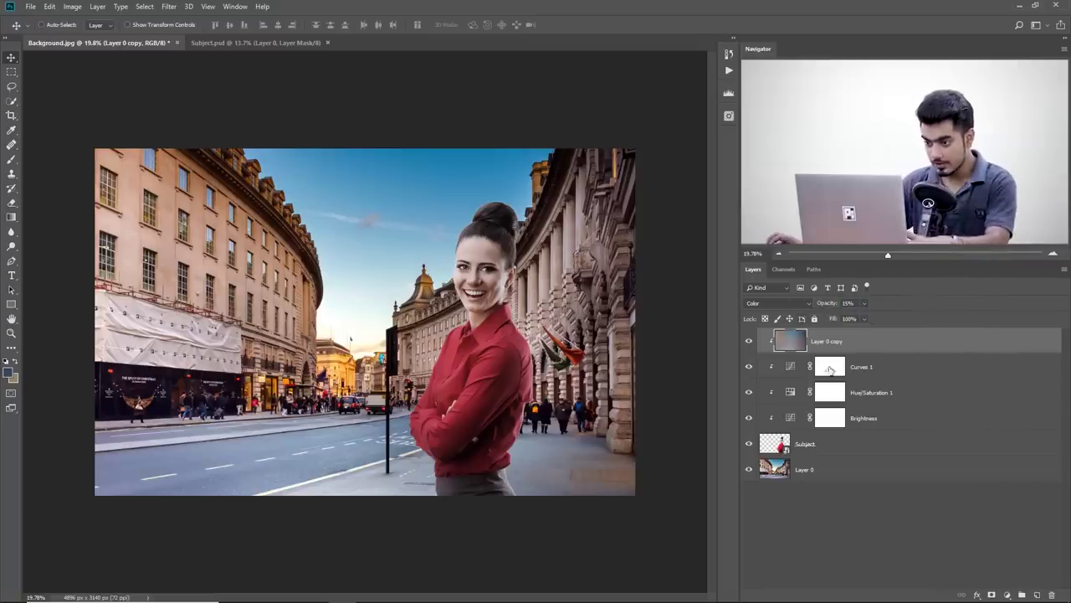
Step: Check the Hue/Saturation 1 settings, close them and inspect how the woman blends with the street
double_click(790, 392)
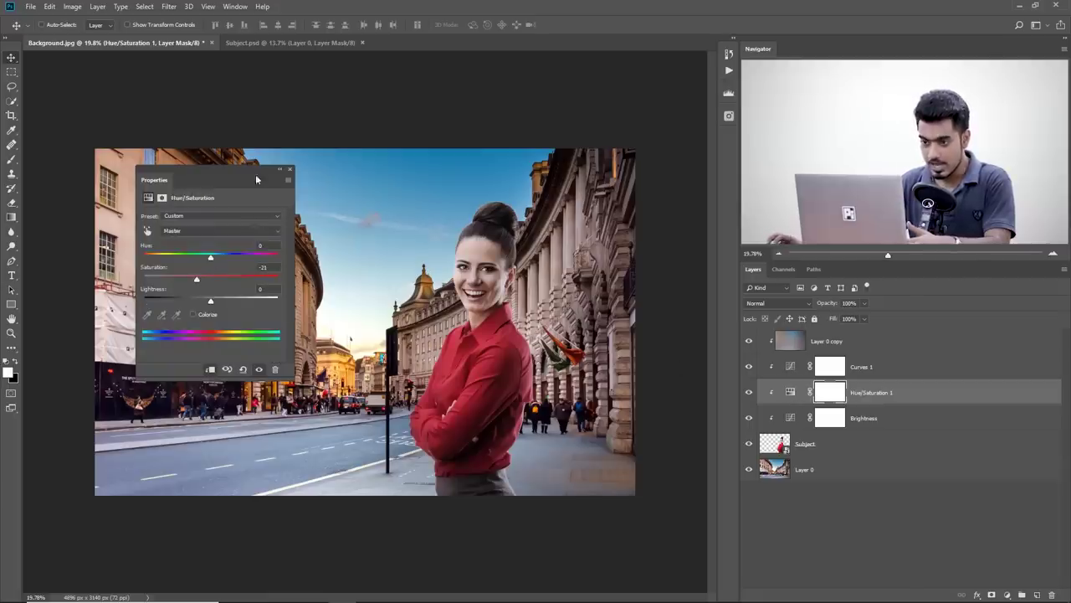
click(290, 169)
scroll(513, 310, up, 2)
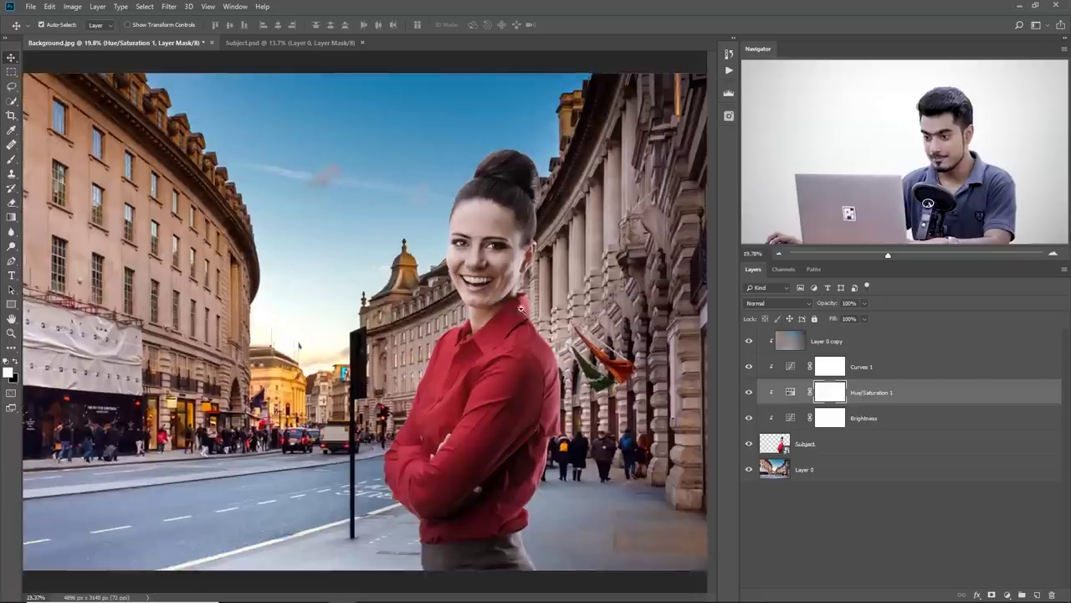
drag(512, 309, 512, 309)
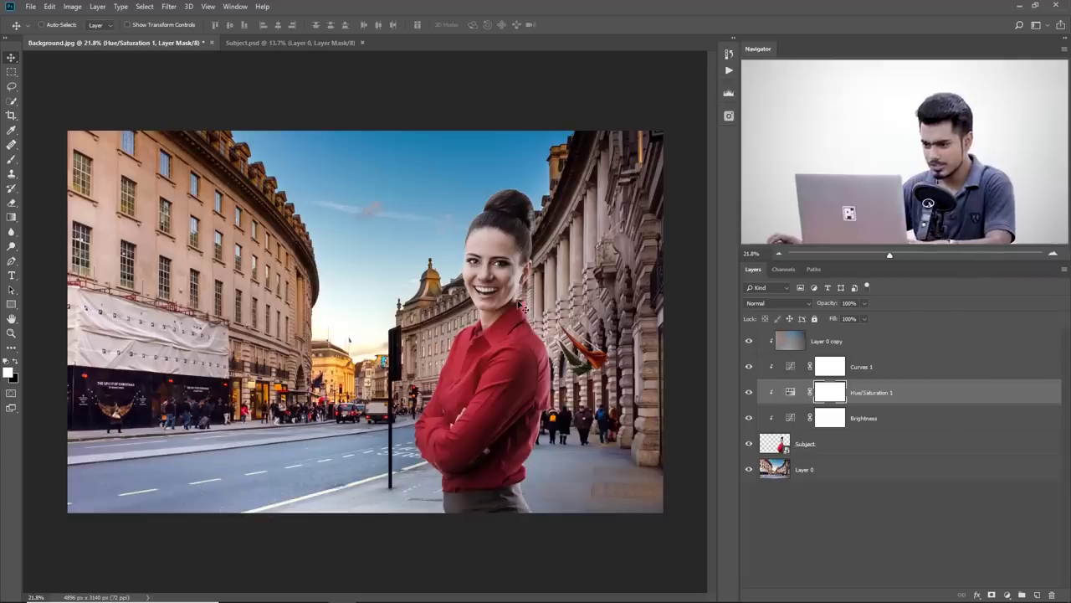
Step: Duplicate the sharp street layer, Layer 0, and convert the copy into a smart object for smart filters
click(861, 465)
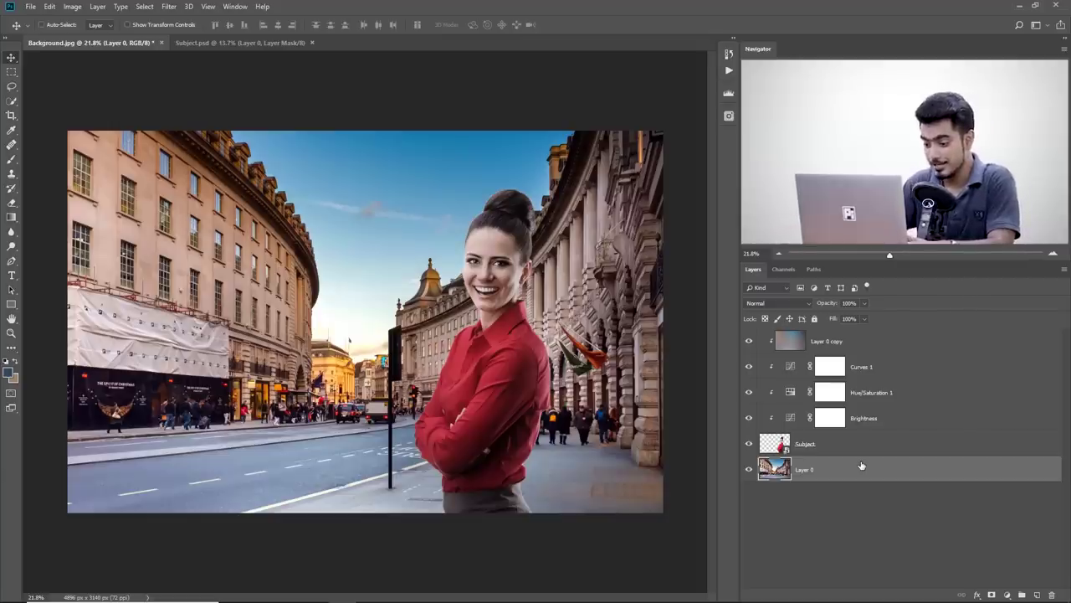
key(ctrl+j)
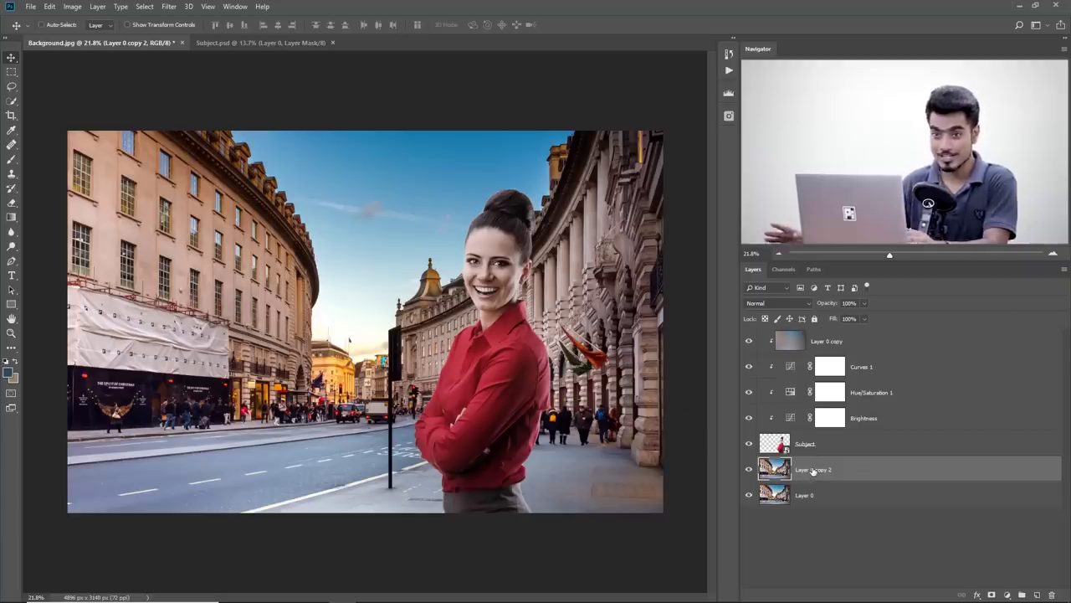
click(176, 10)
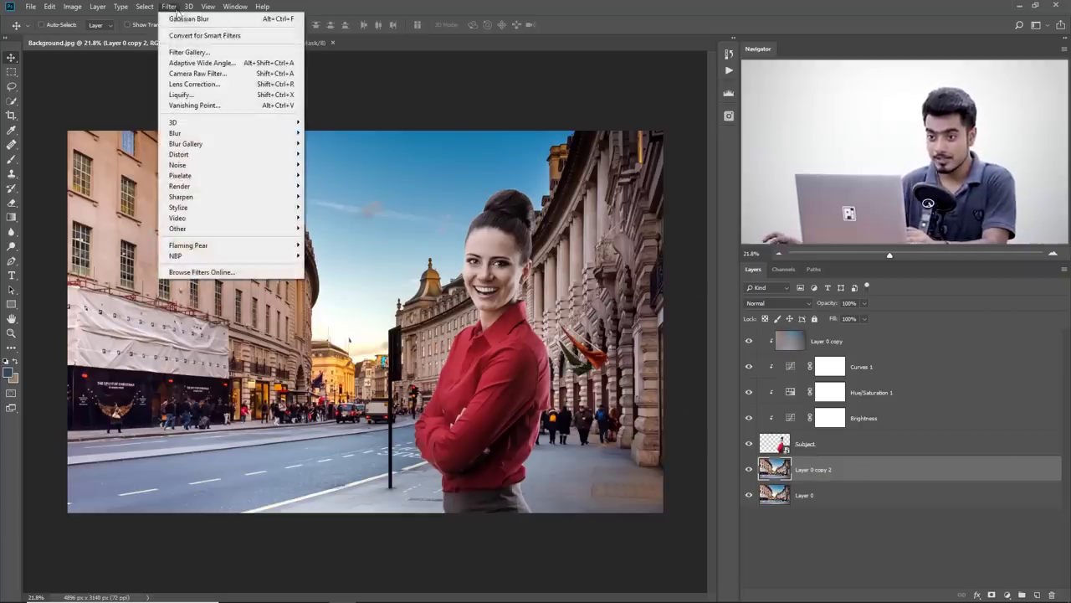
click(199, 37)
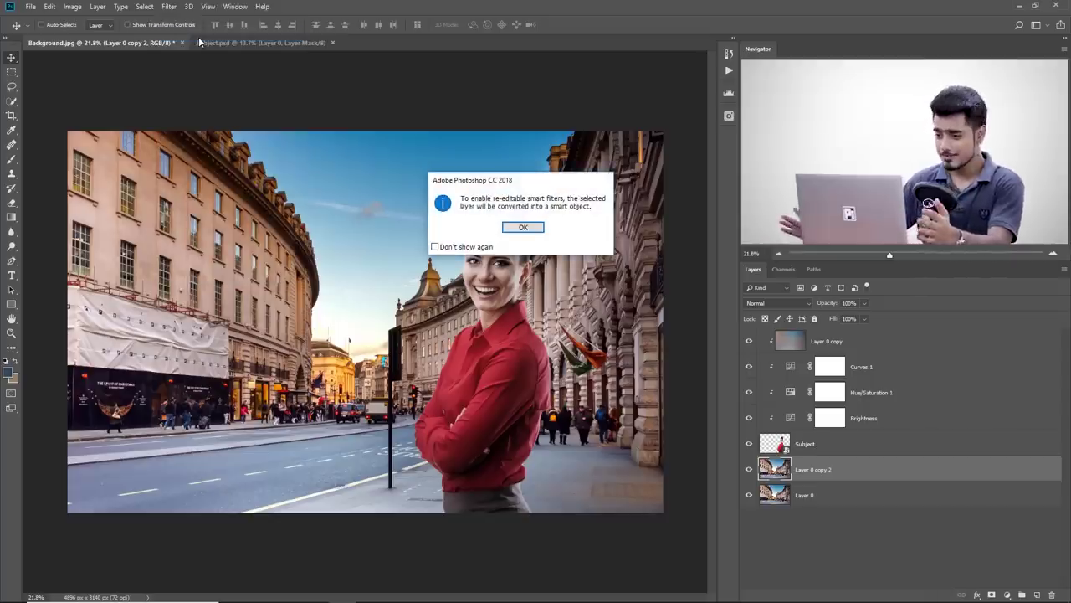
click(538, 229)
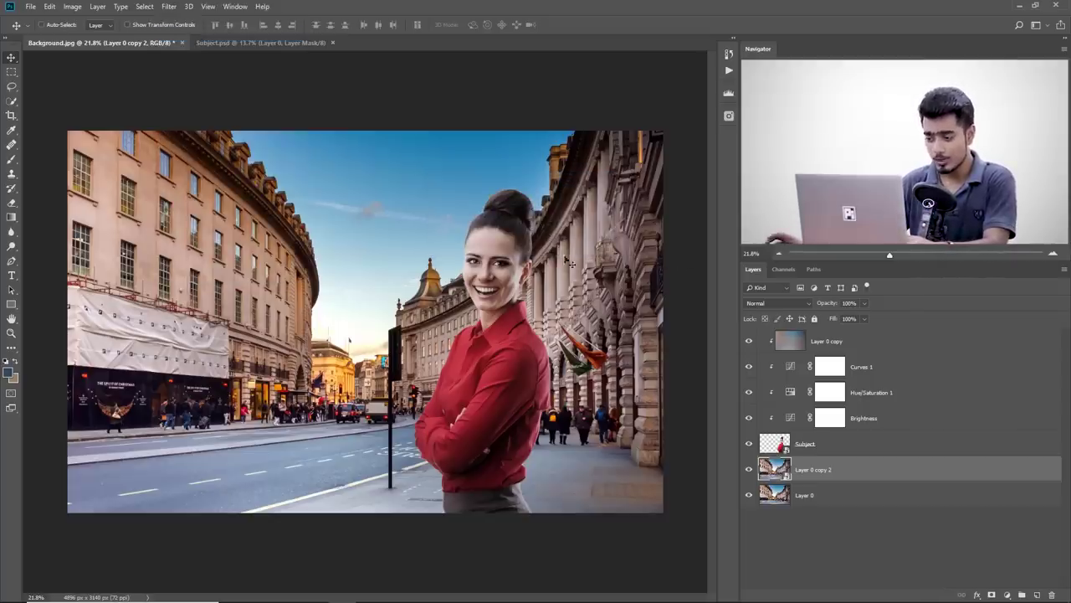
right_click(836, 471)
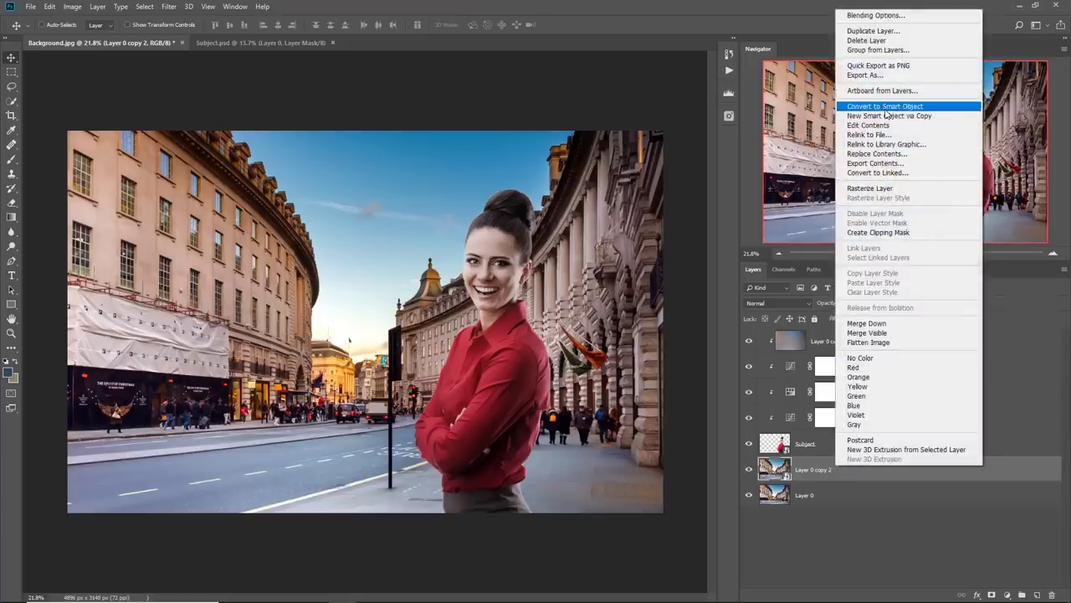
click(812, 470)
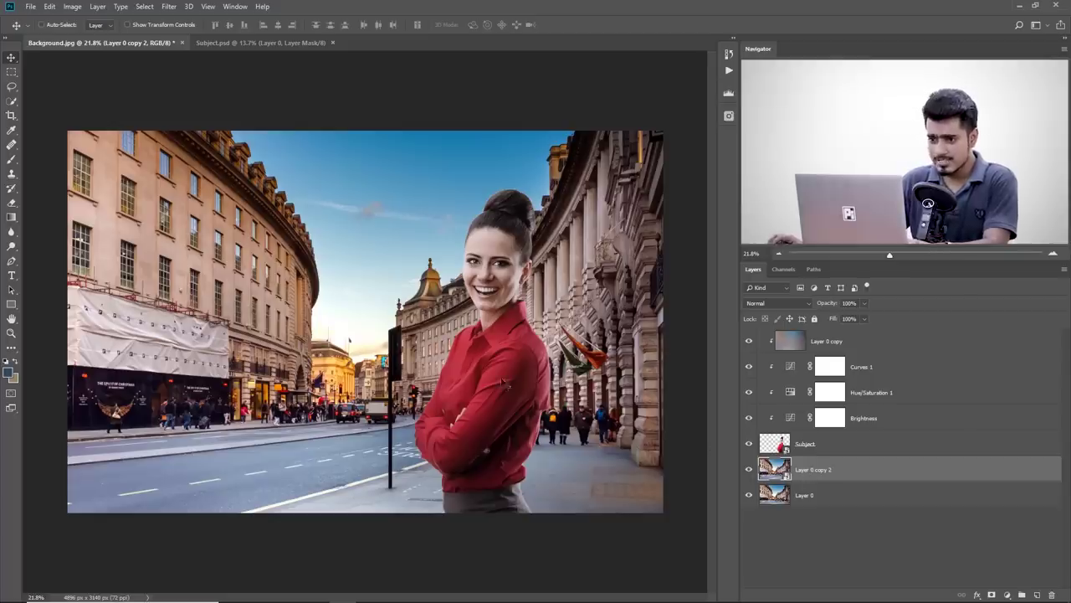
Step: Start a Tilt-Shift blur from the Blur Gallery on Layer 0 copy 2
click(170, 7)
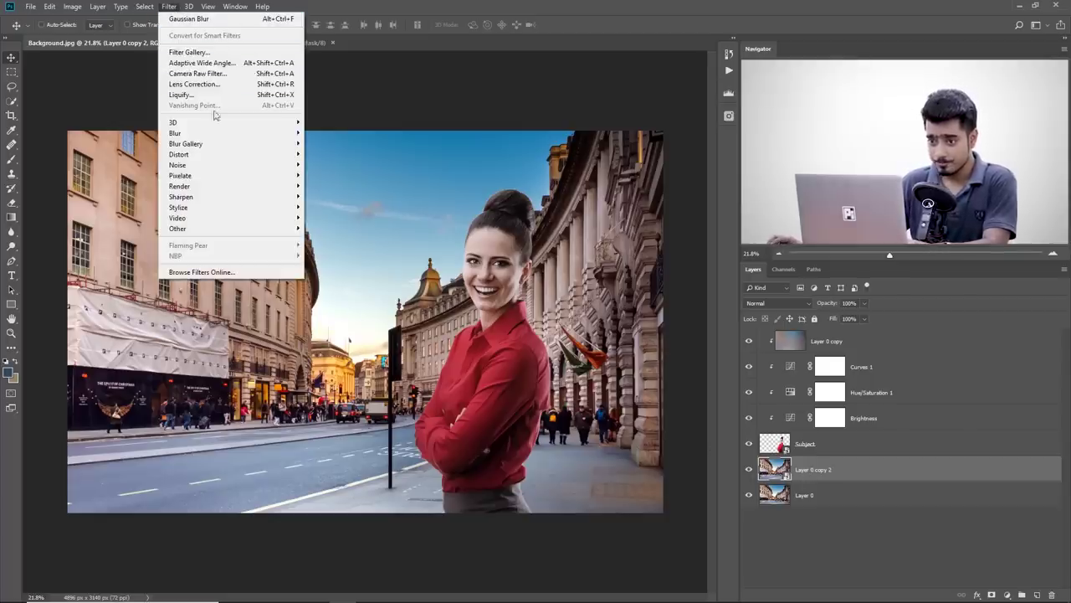
mouse_move(230, 144)
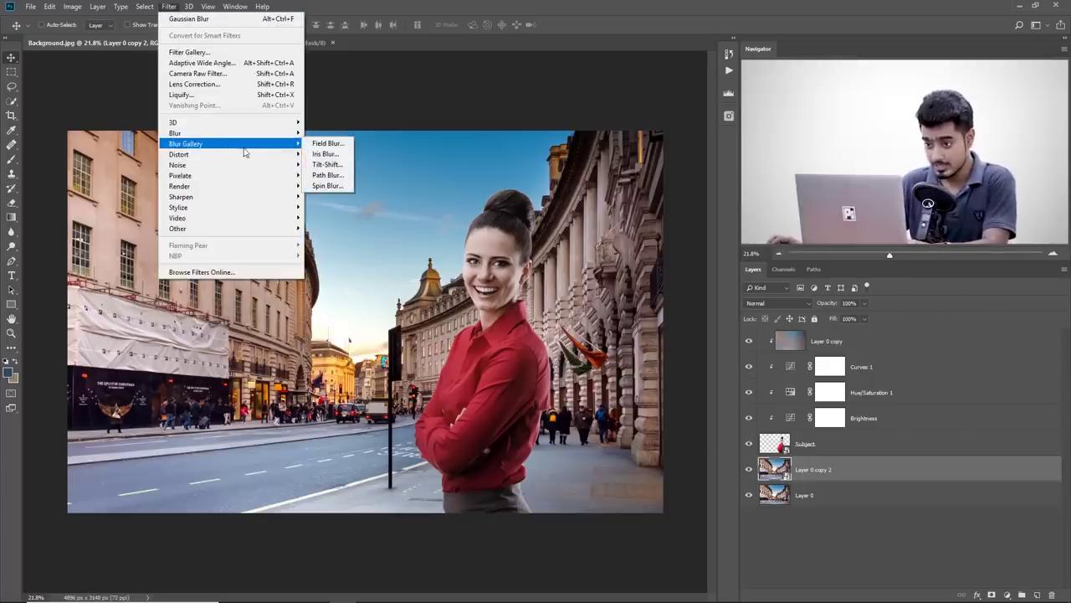
click(327, 156)
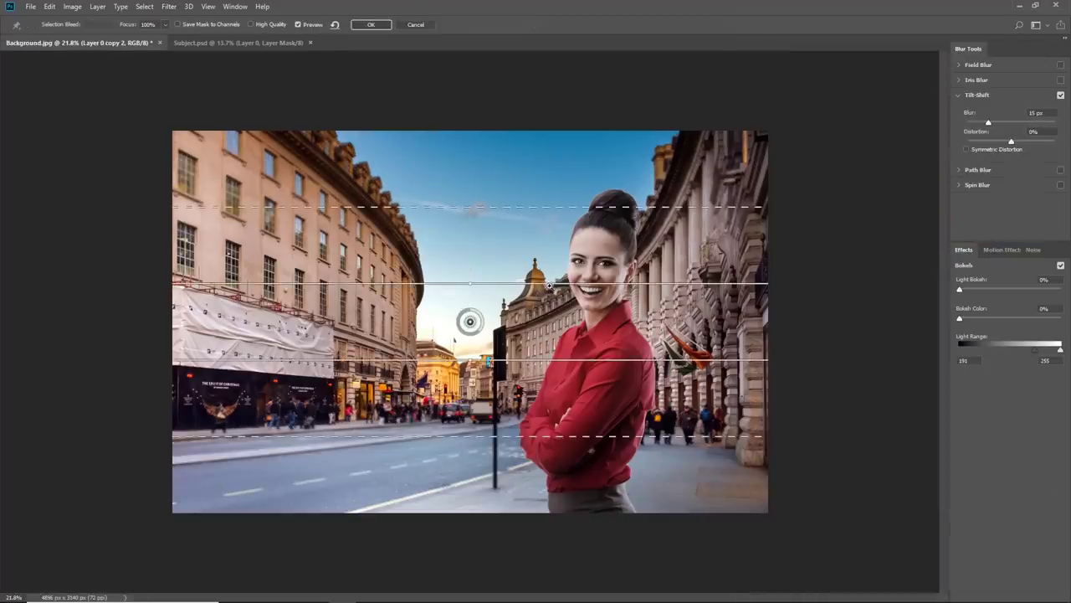
scroll(549, 286, down, 5)
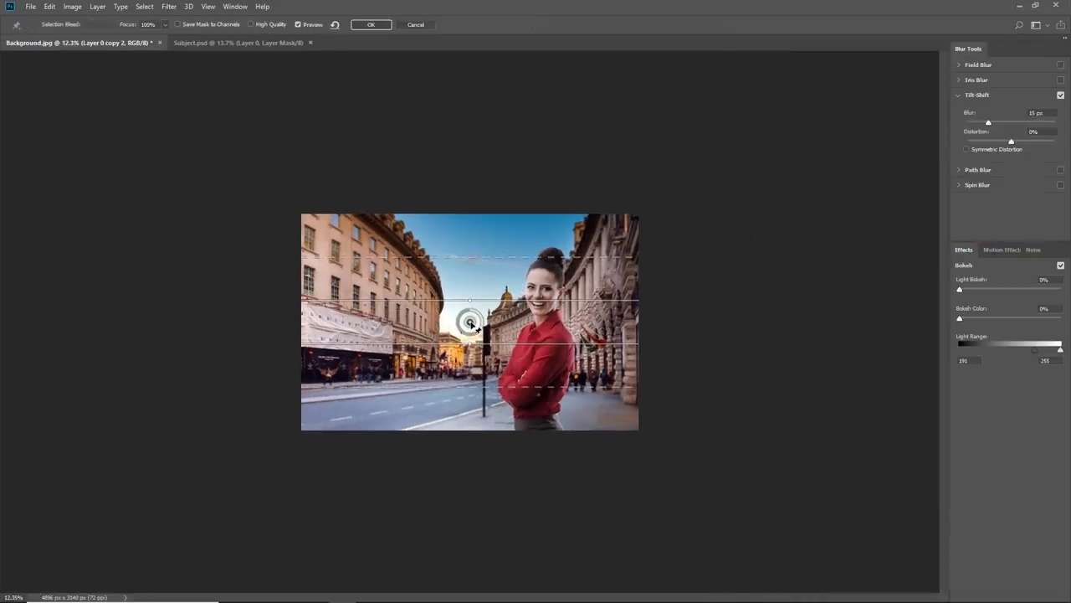
scroll(471, 325, up, 4)
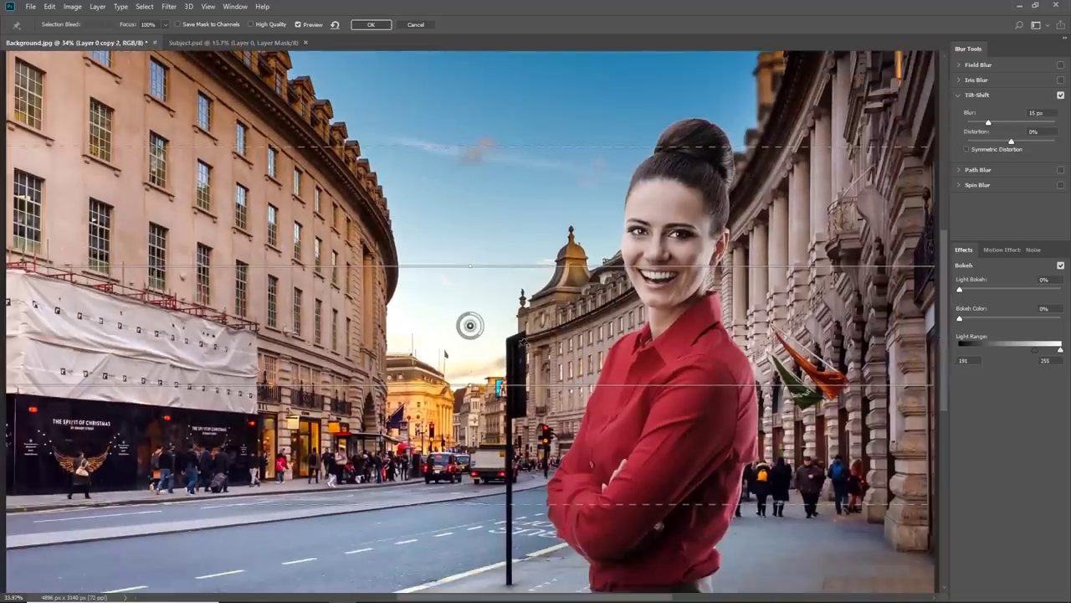
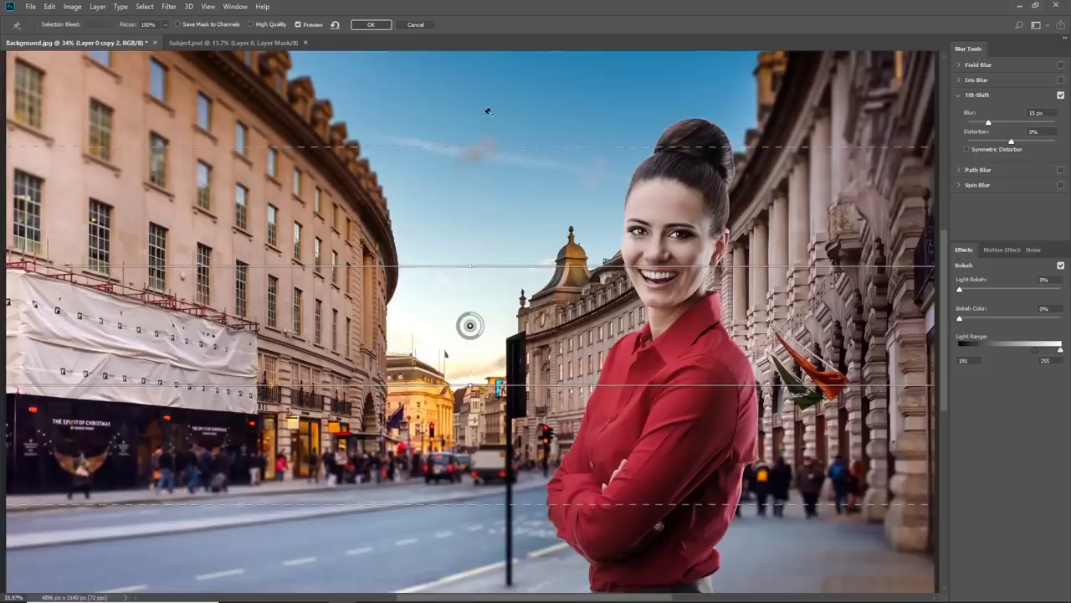
Step: Raise the Tilt-Shift blur to 113 px and inspect its effect on the street
scroll(424, 128, down, 8)
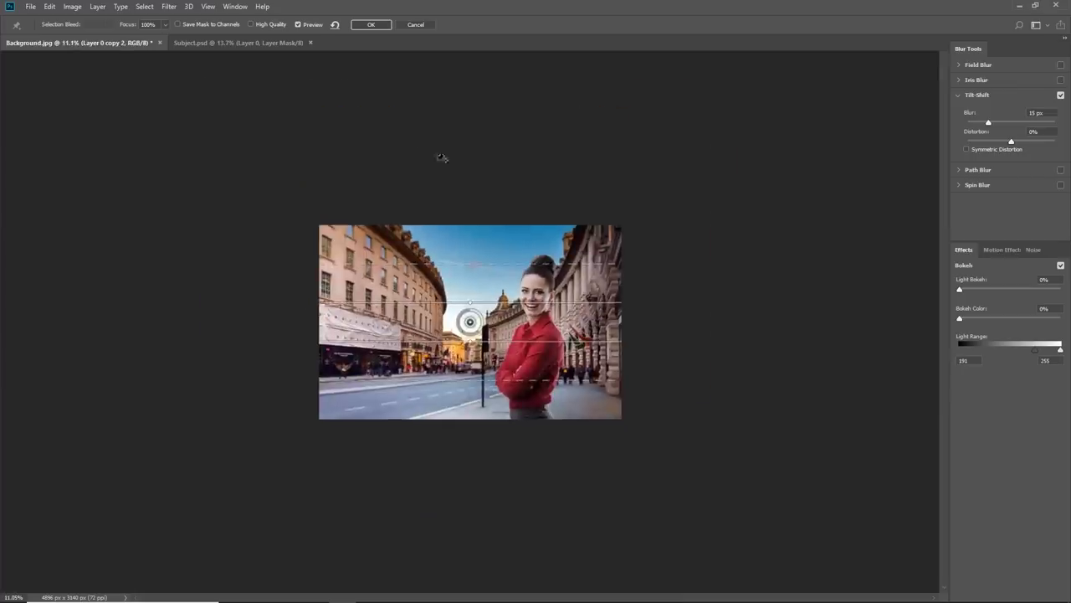
scroll(495, 260, up, 3)
drag(1006, 126, 1014, 124)
scroll(510, 270, up, 3)
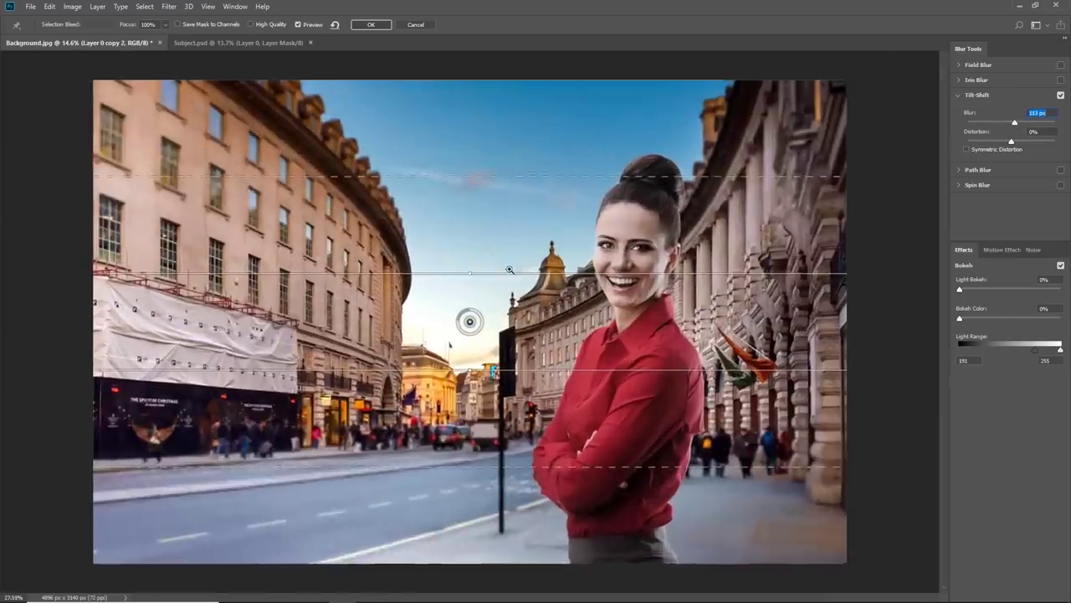
scroll(510, 269, up, 1)
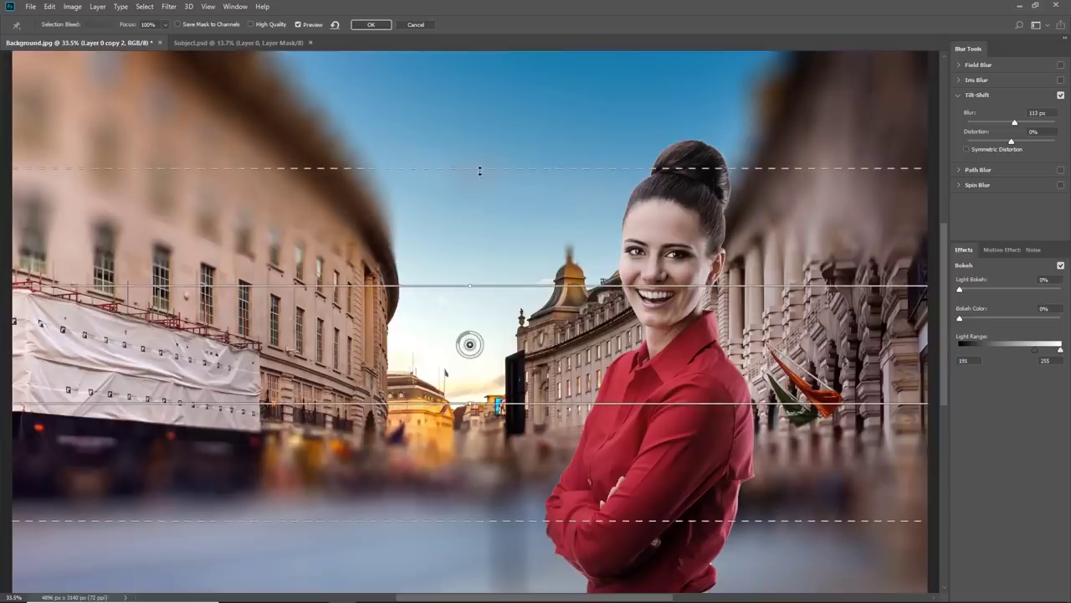
drag(503, 190, 471, 175)
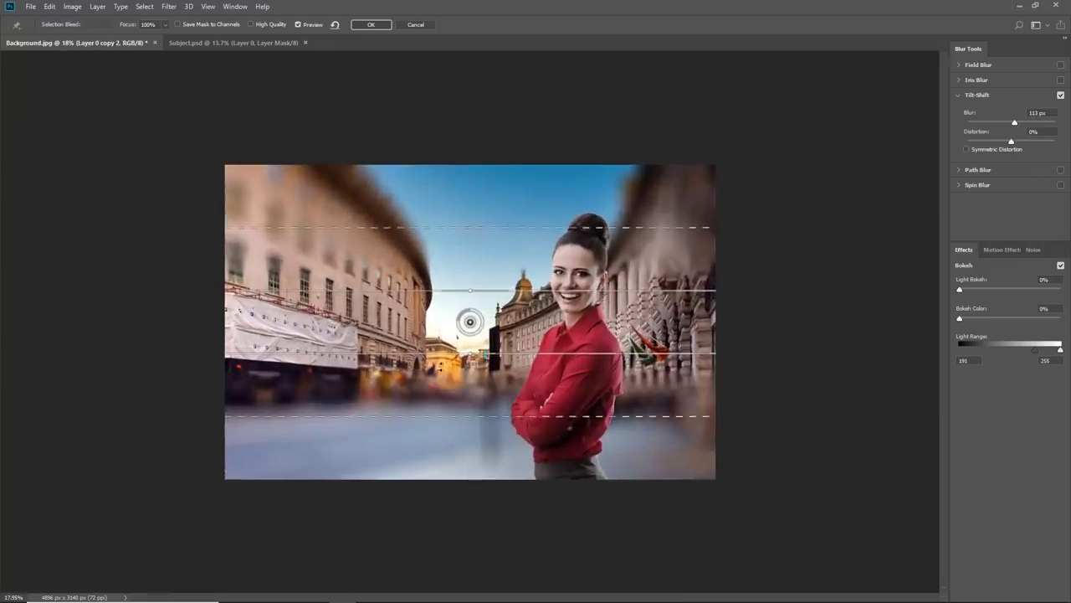
Step: Move the Tilt-Shift focus area below the image and extend its upper fade line up into the lower street
scroll(469, 324, down, 2)
drag(473, 340, 490, 546)
scroll(502, 502, down, 2)
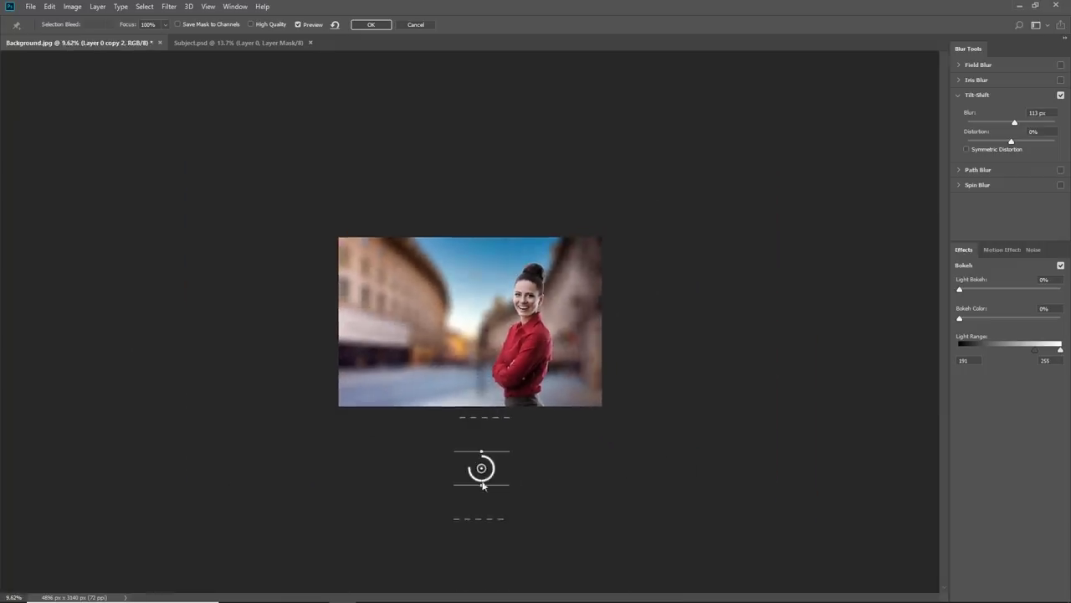
drag(481, 468, 484, 493)
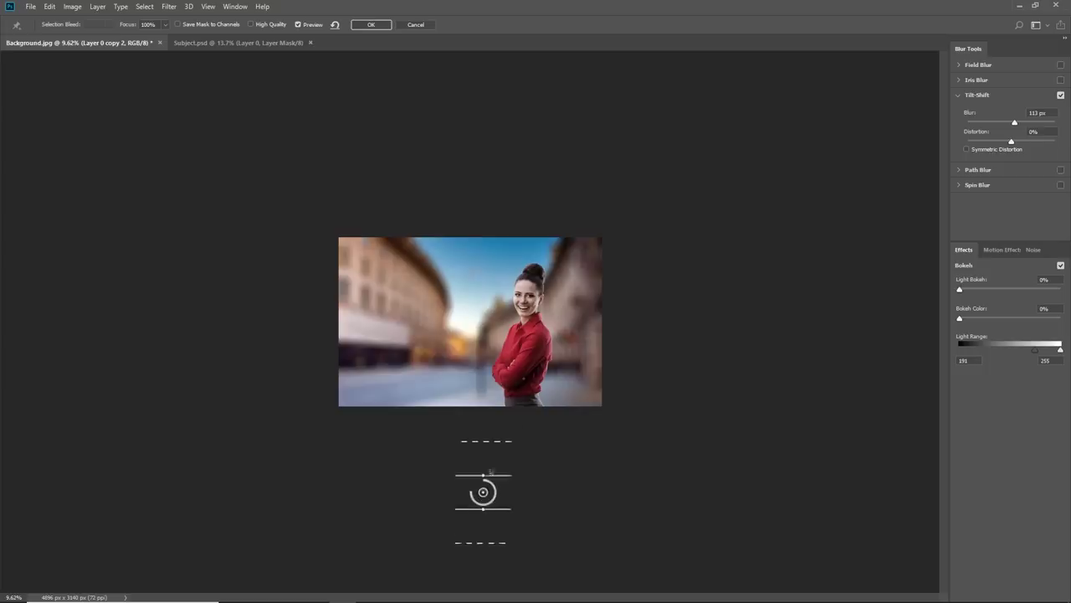
drag(475, 394, 475, 370)
Step: Set the Tilt-Shift blur to 30 px and check the result
text(30)
key(Return)
scroll(519, 390, up, 8)
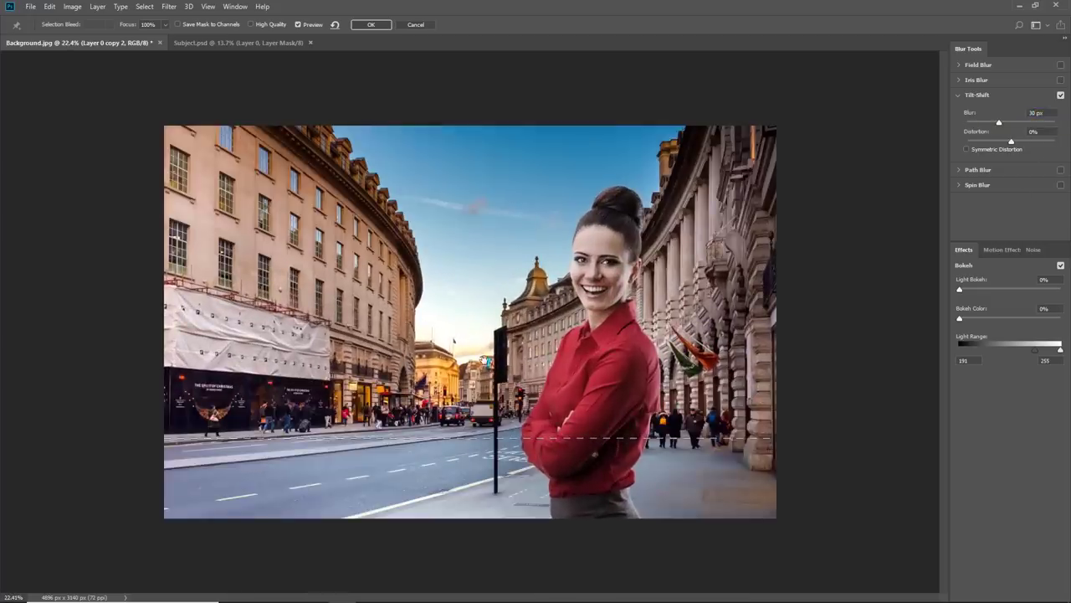
key(ctrl+minus)
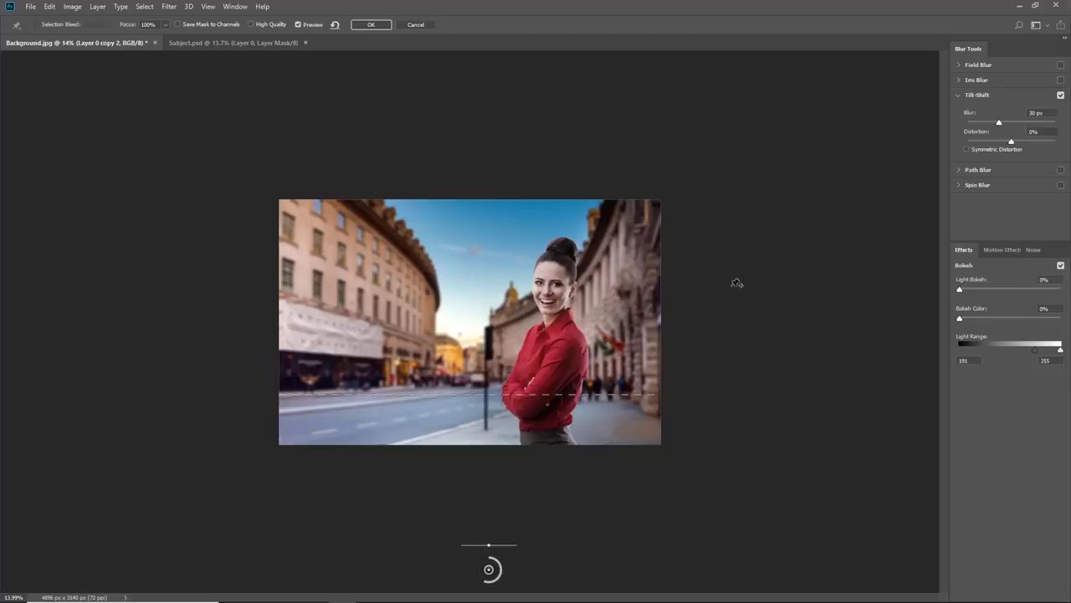
Step: Add a second Tilt-Shift focus area, turn it vertical and place it outside the image's left edge, its fade line crossing the left buildings
drag(209, 293, 239, 294)
drag(493, 540, 486, 539)
click(295, 292)
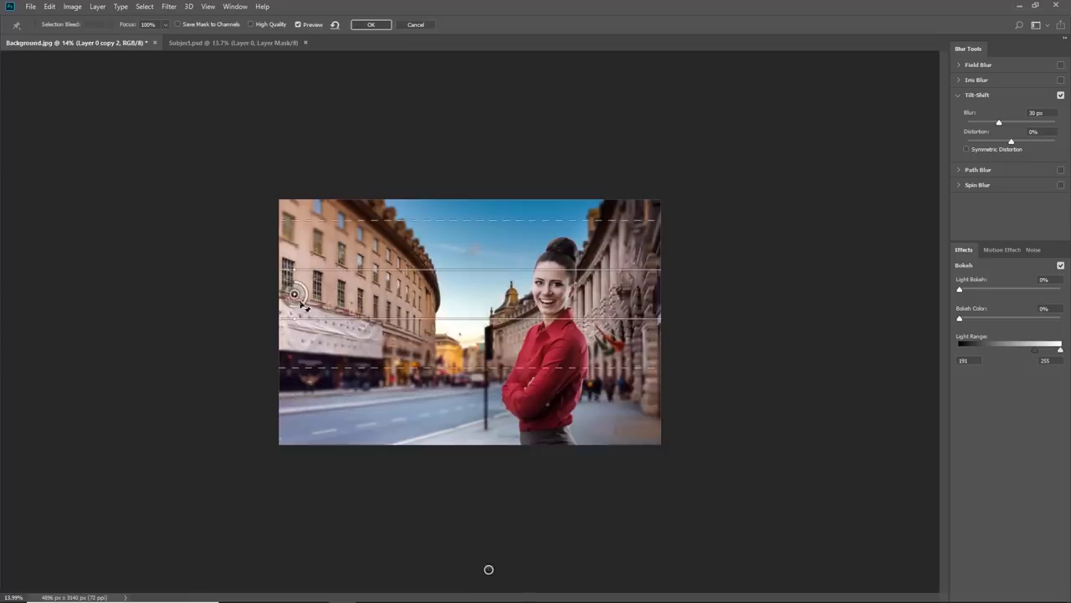
drag(296, 266, 170, 298)
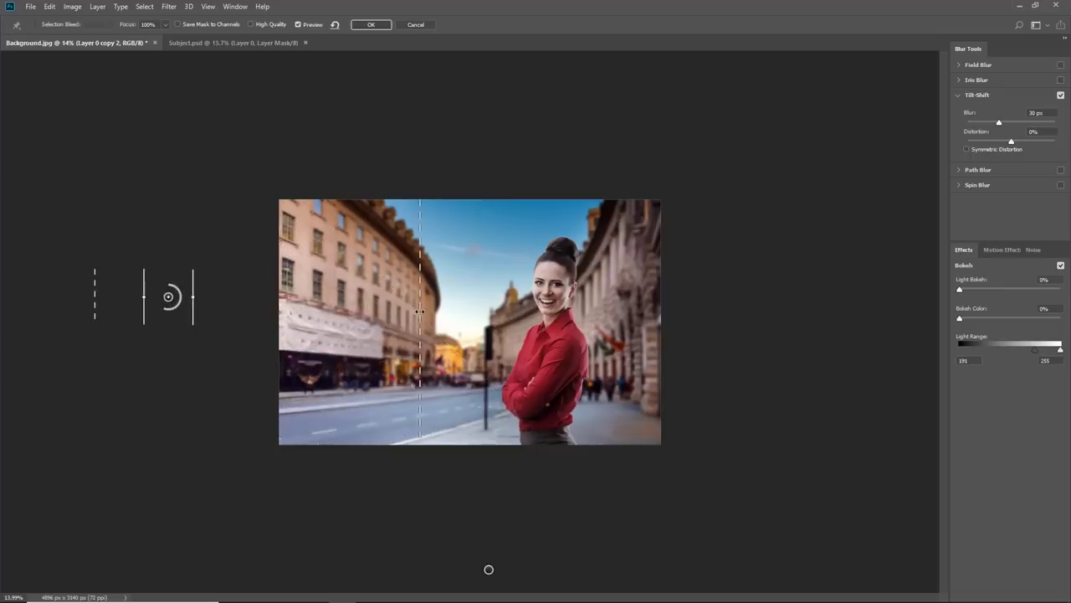
drag(168, 298, 150, 300)
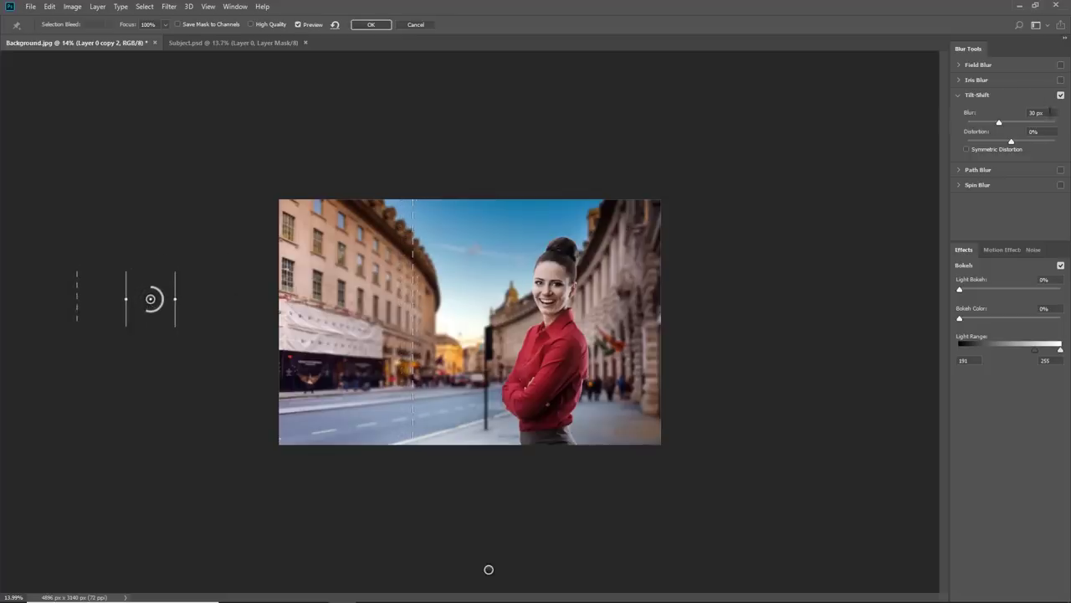
drag(151, 300, 115, 308)
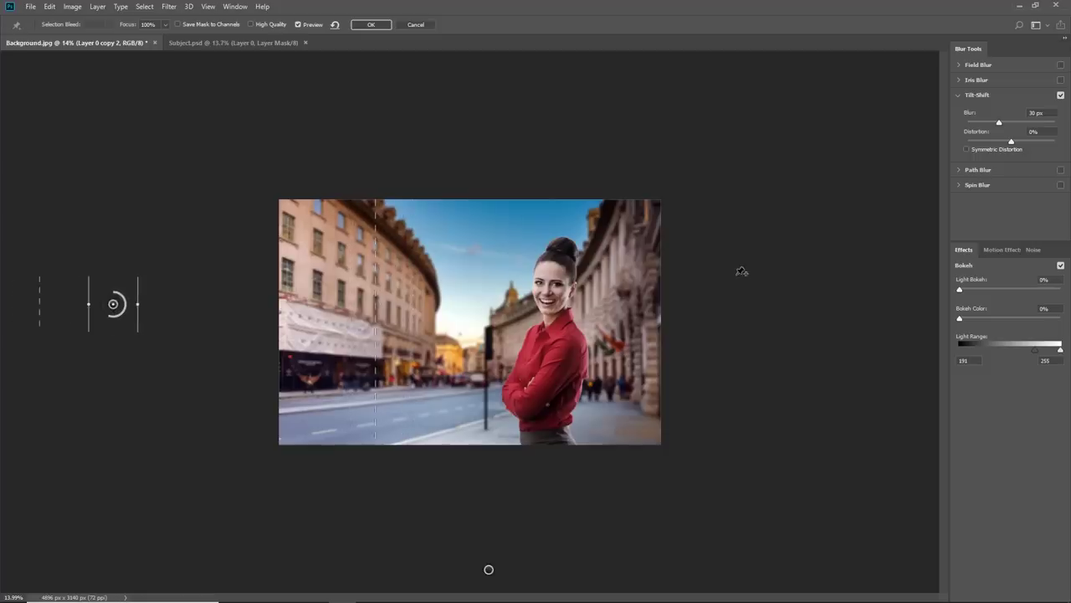
Step: Add a third Tilt-Shift focus area, turn it vertical outside the image's right edge with its fade line crossing the woman, and apply the blur
click(642, 300)
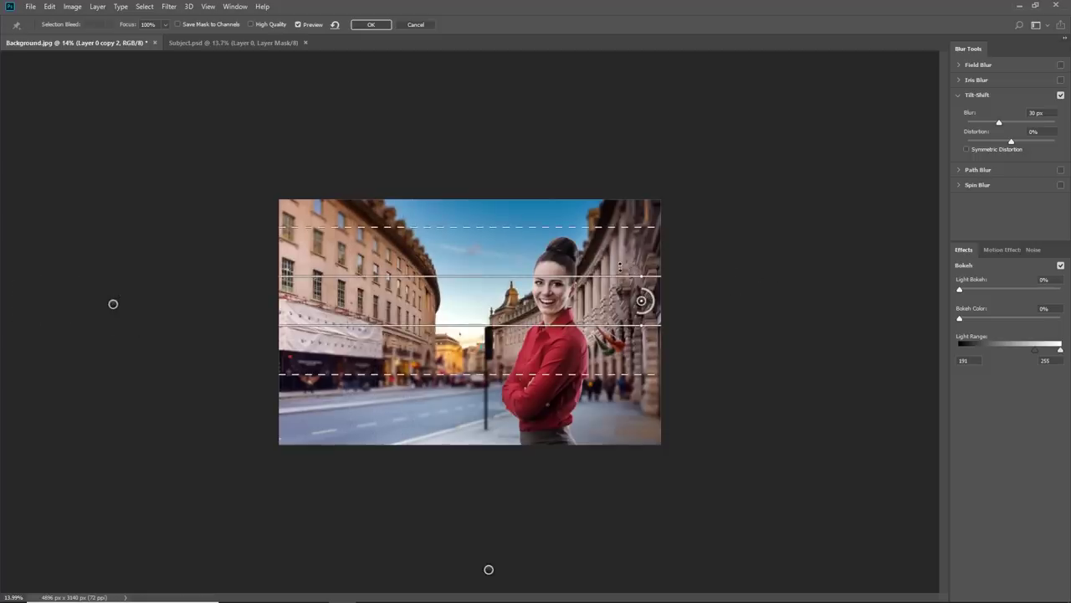
drag(642, 276, 785, 304)
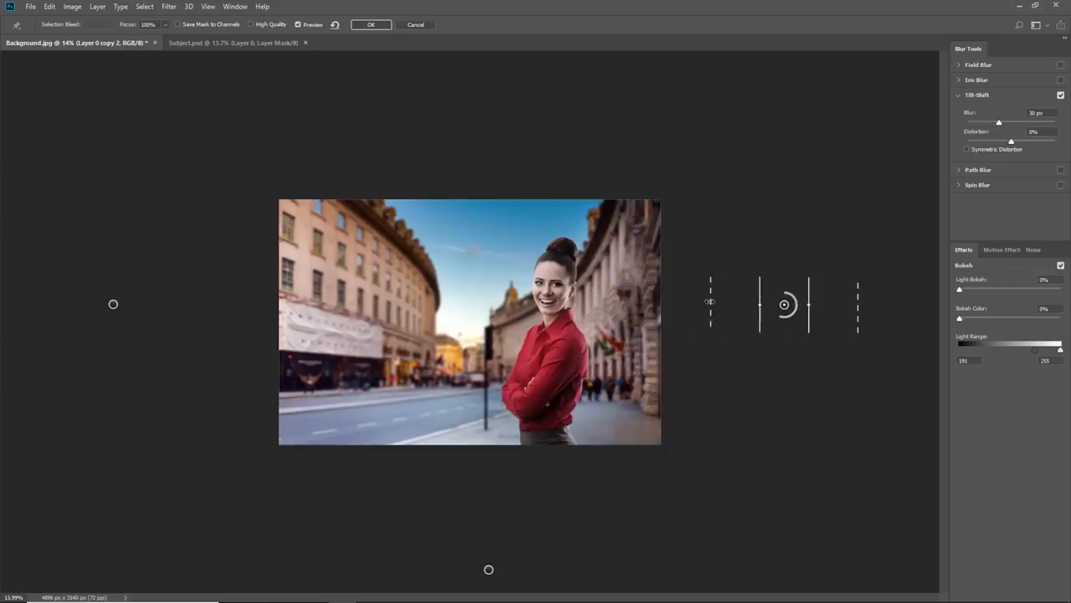
drag(644, 303, 553, 310)
drag(787, 306, 809, 302)
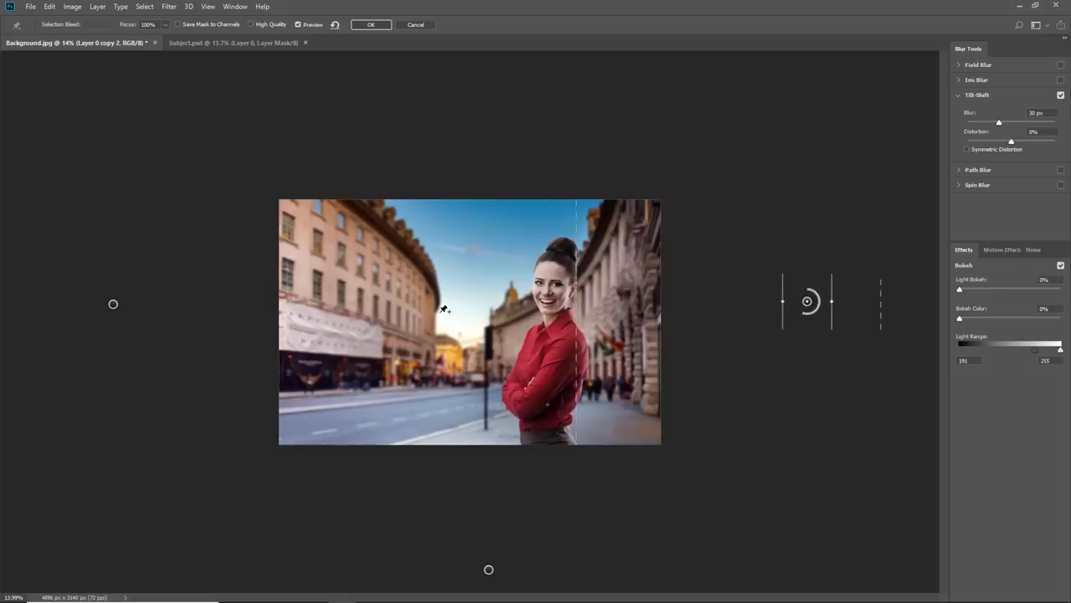
click(366, 27)
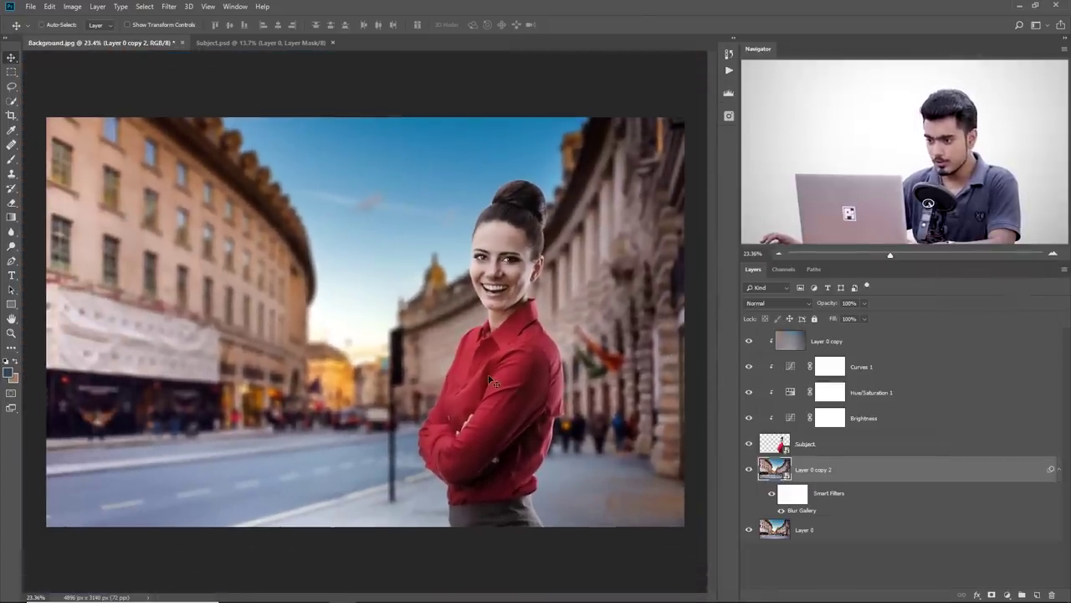
Step: Review the Blur Gallery settings without changing them and examine the woman's hair and shirt edges against the blurred street
double_click(802, 510)
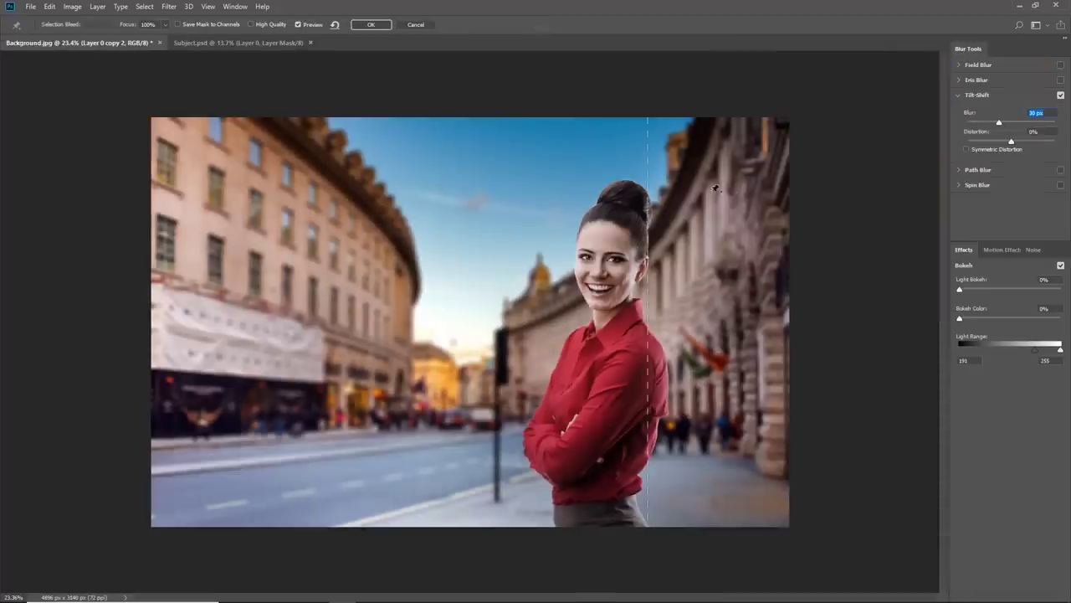
click(410, 26)
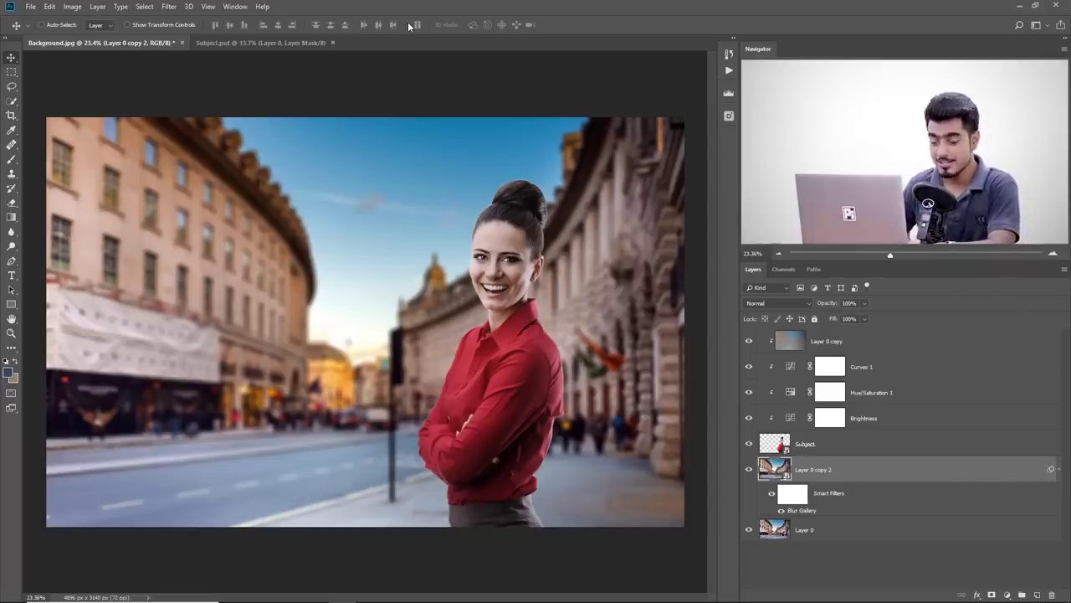
scroll(553, 201, up, 5)
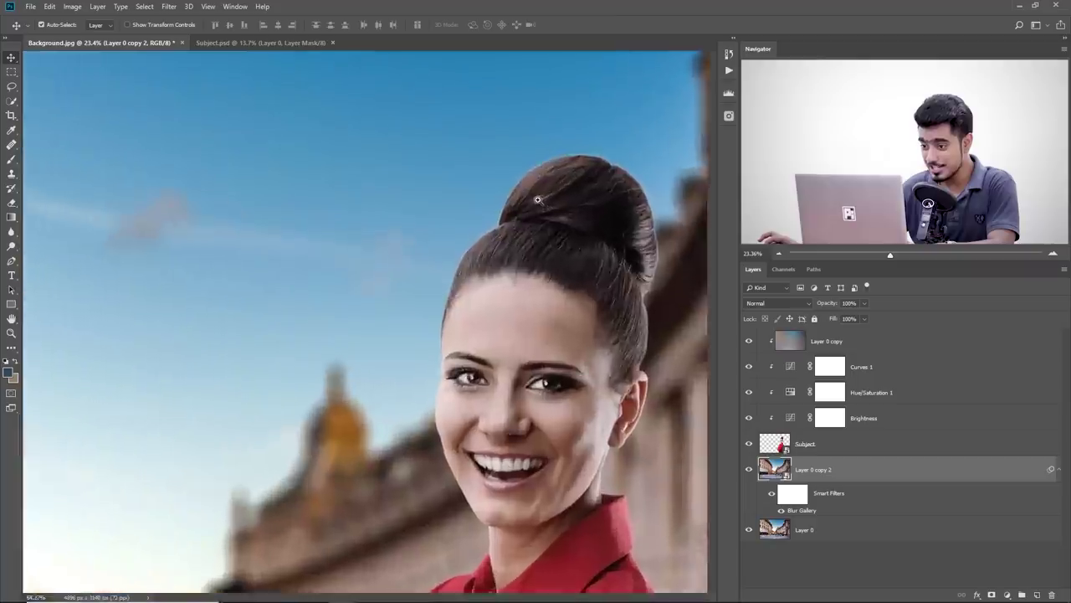
scroll(553, 202, up, 4)
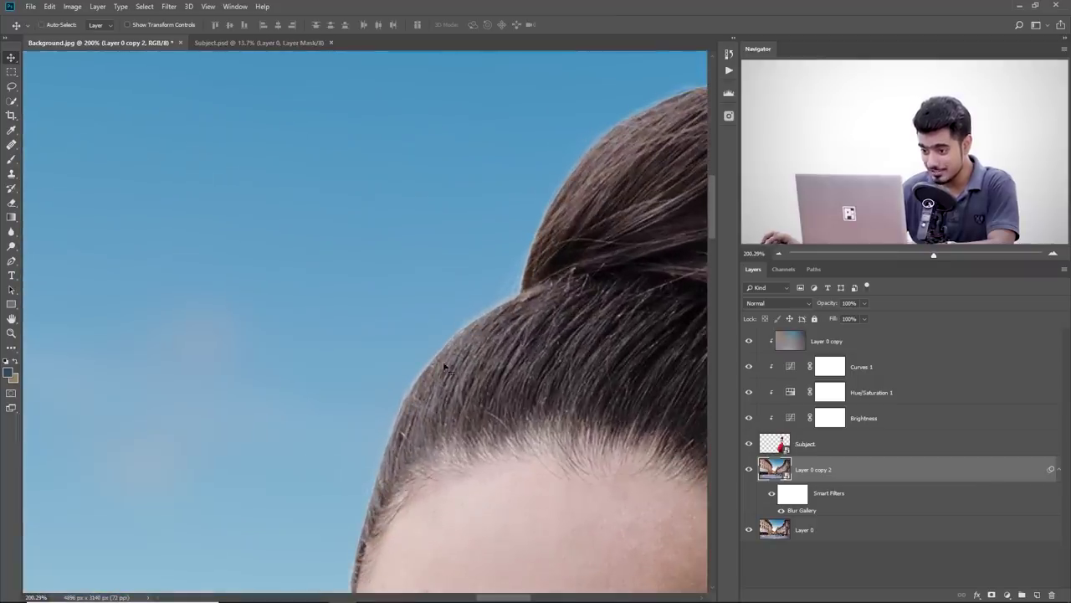
scroll(497, 339, down, 3)
drag(502, 407, 509, 91)
drag(511, 352, 503, 61)
drag(502, 385, 578, 126)
drag(491, 323, 547, 129)
drag(468, 306, 516, 192)
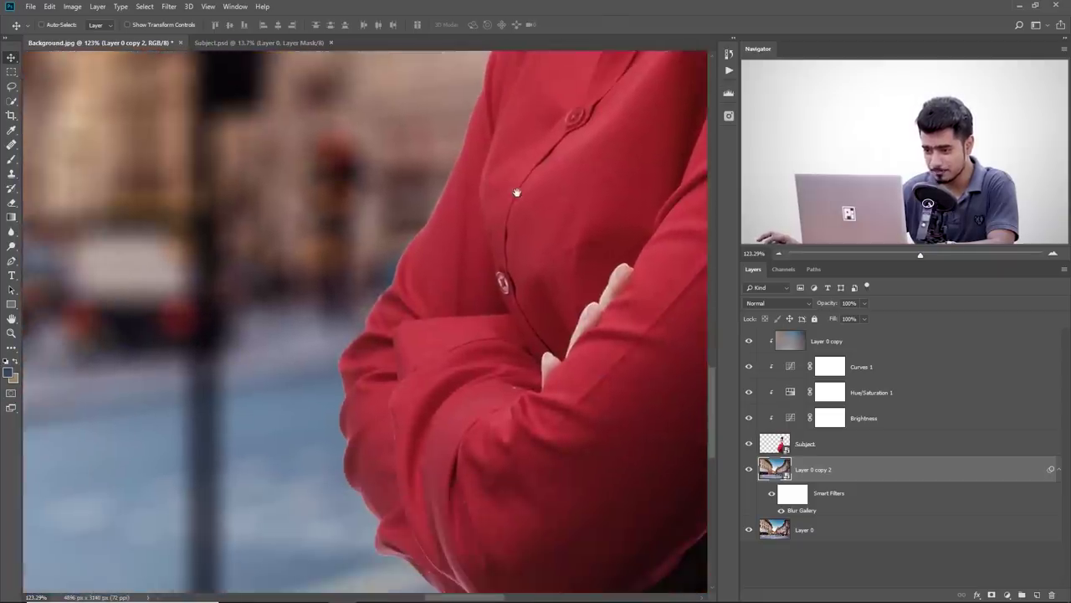
scroll(474, 318, down, 5)
scroll(437, 323, down, 3)
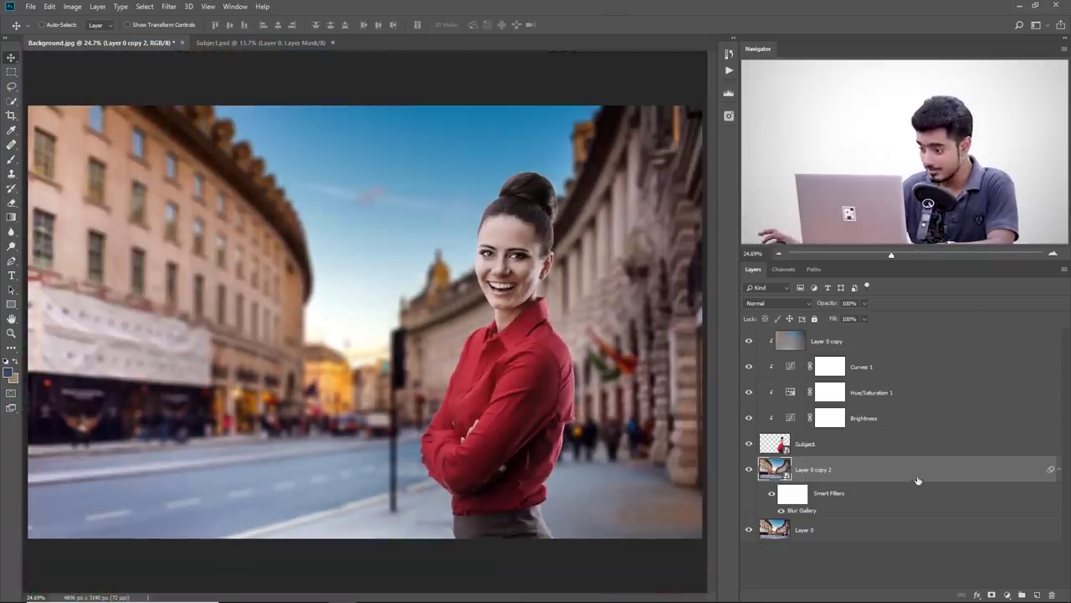
Step: Start a Gaussian Blur on the Subject layer with a 2.1 px radius and inspect the woman's face and hair
click(911, 446)
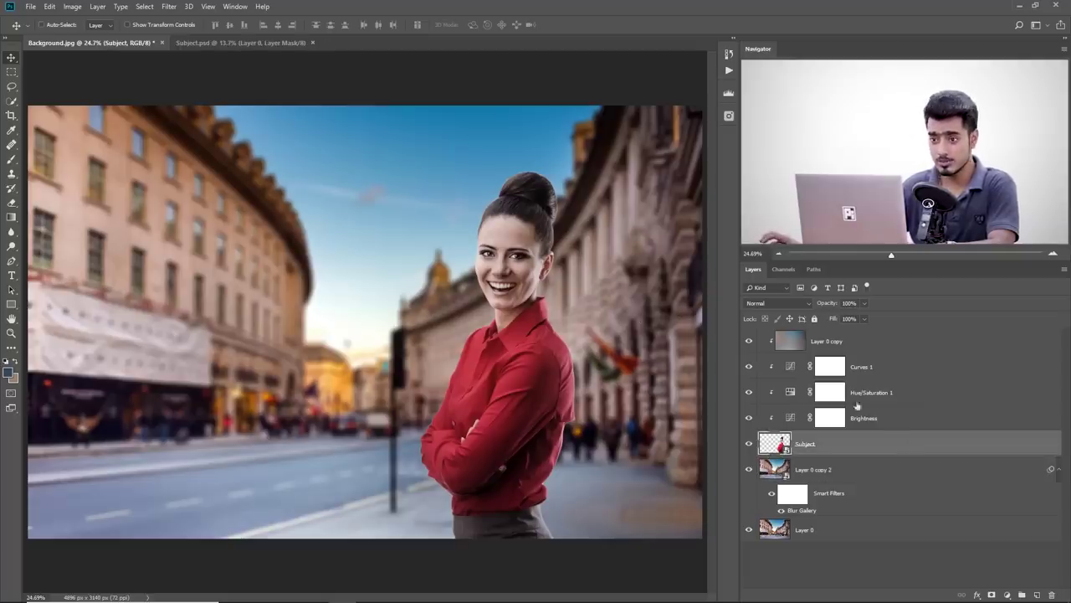
click(172, 8)
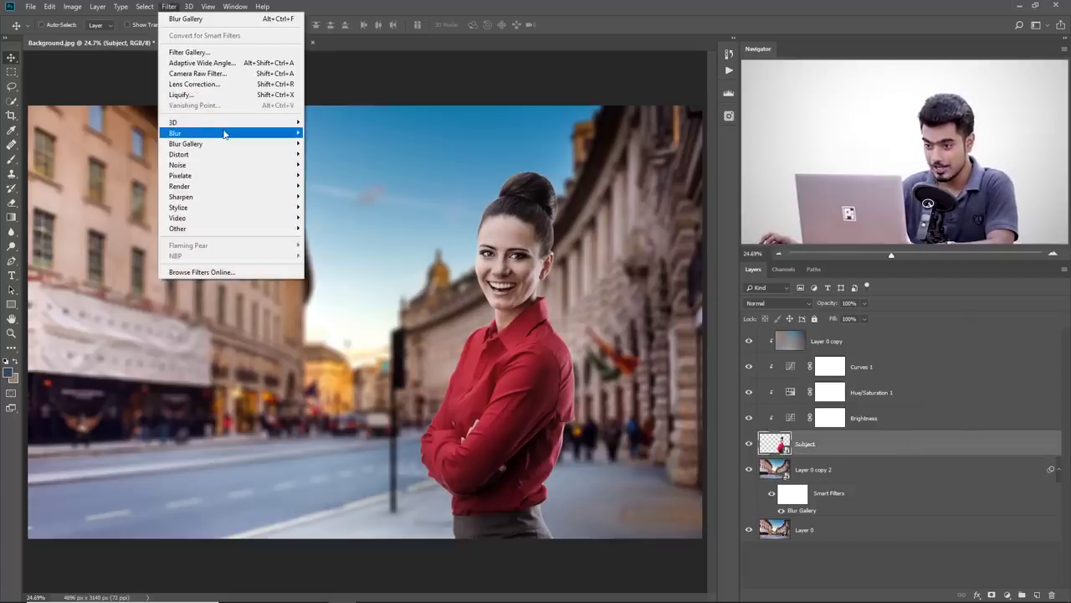
mouse_move(224, 133)
click(343, 176)
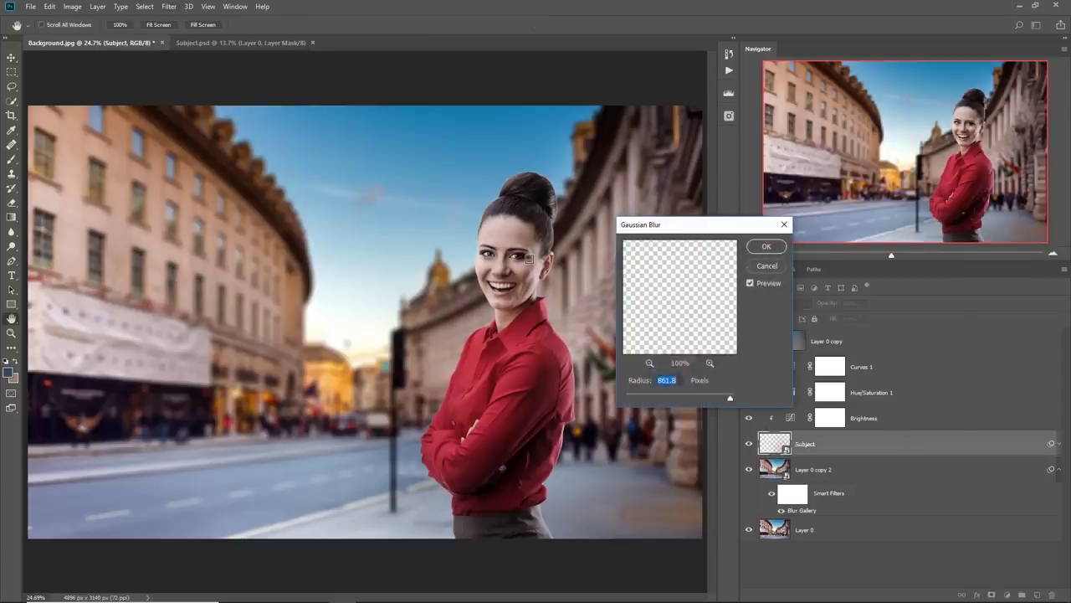
click(638, 398)
drag(466, 269, 546, 306)
drag(463, 334, 367, 0)
drag(406, 143, 361, 365)
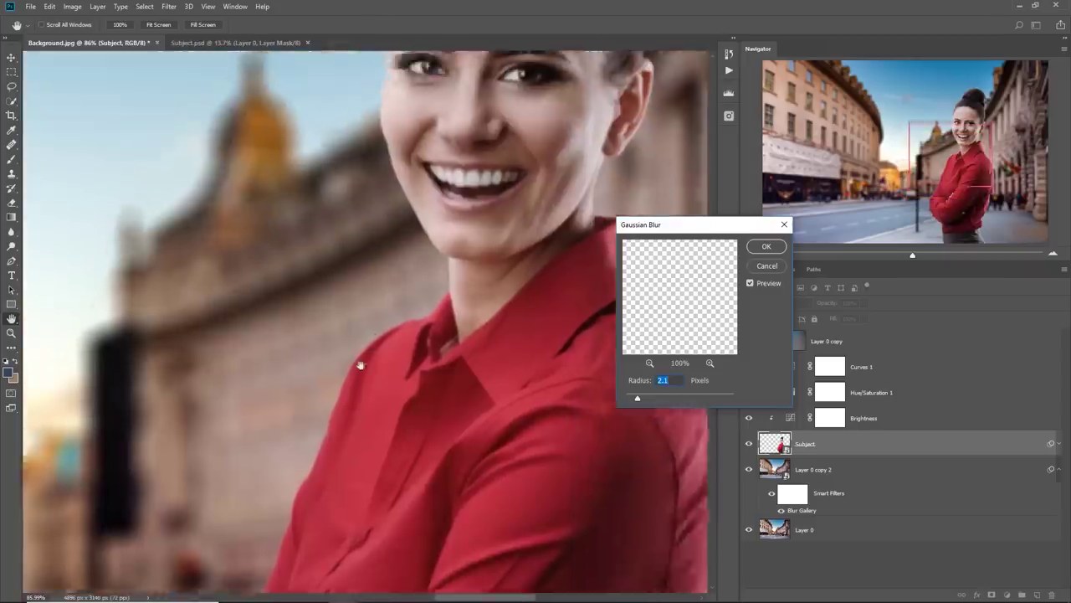
drag(419, 180, 421, 364)
scroll(416, 156, up, 2)
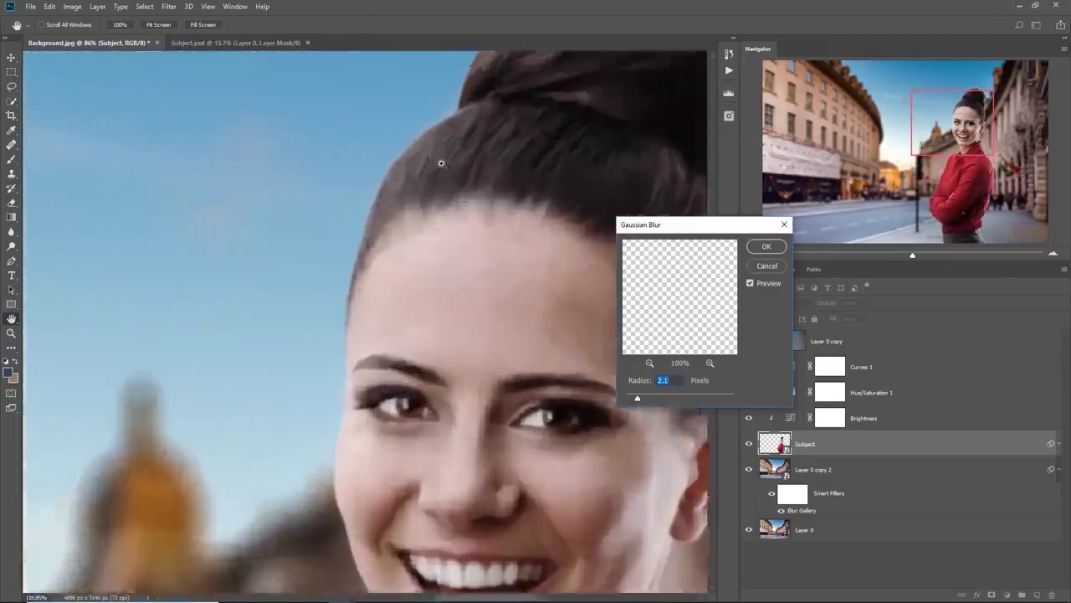
Step: Set the Gaussian Blur radius to 3.7 px, check the whole figure and apply the filter
drag(639, 400, 647, 401)
scroll(357, 375, down, 4)
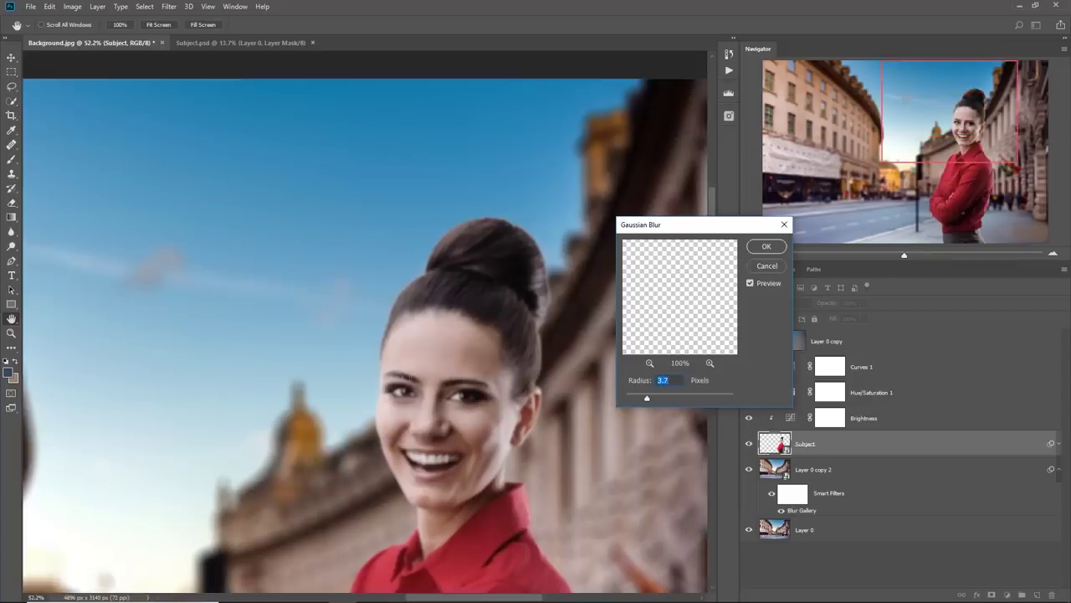
drag(438, 425, 350, 21)
drag(393, 179, 412, 249)
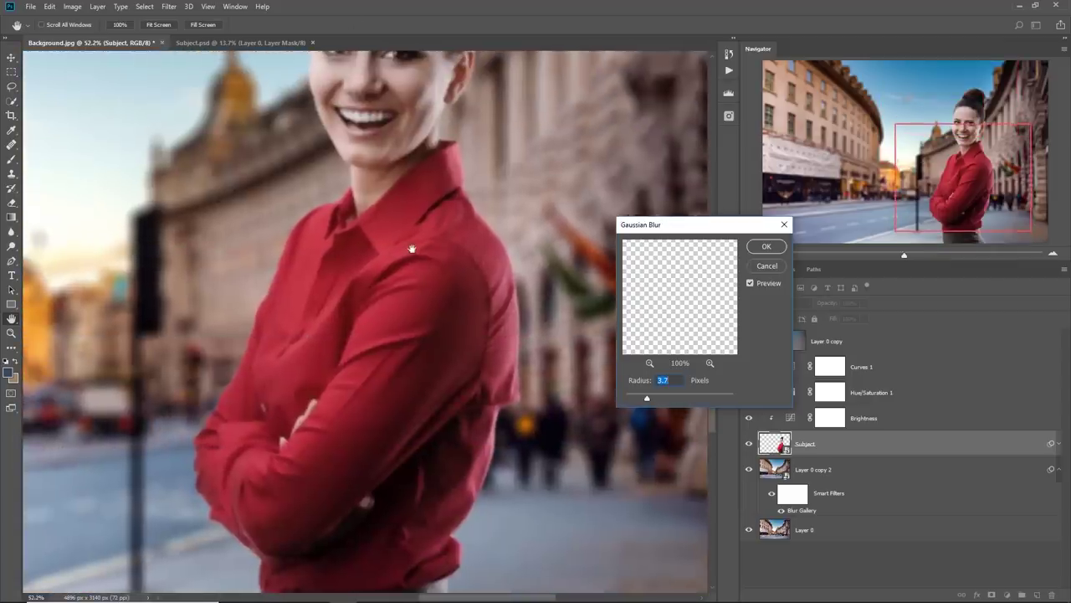
scroll(368, 269, down, 3)
scroll(376, 259, up, 1)
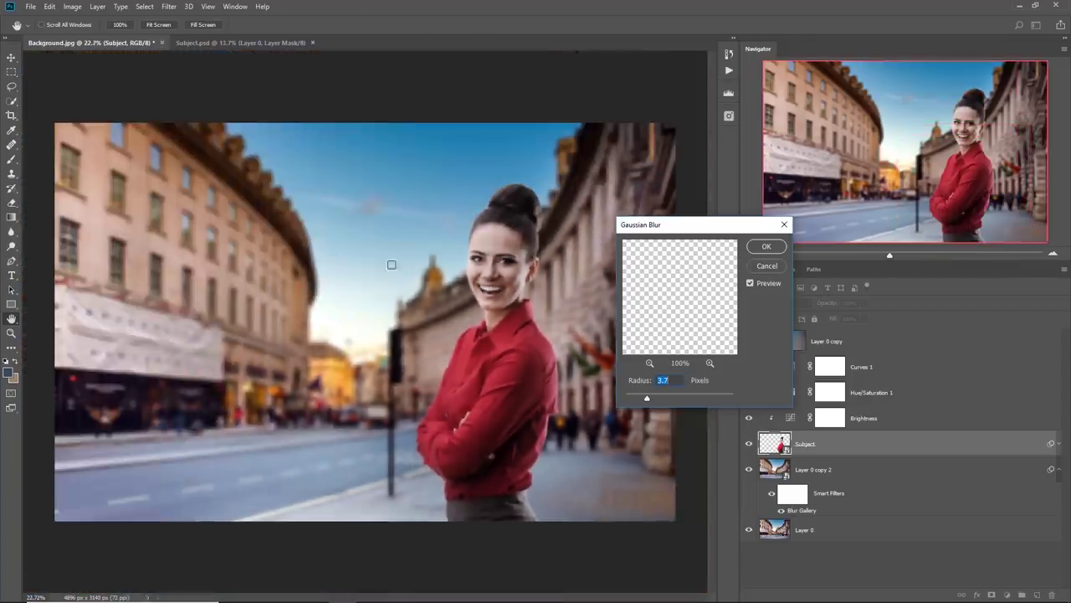
scroll(376, 259, up, 1)
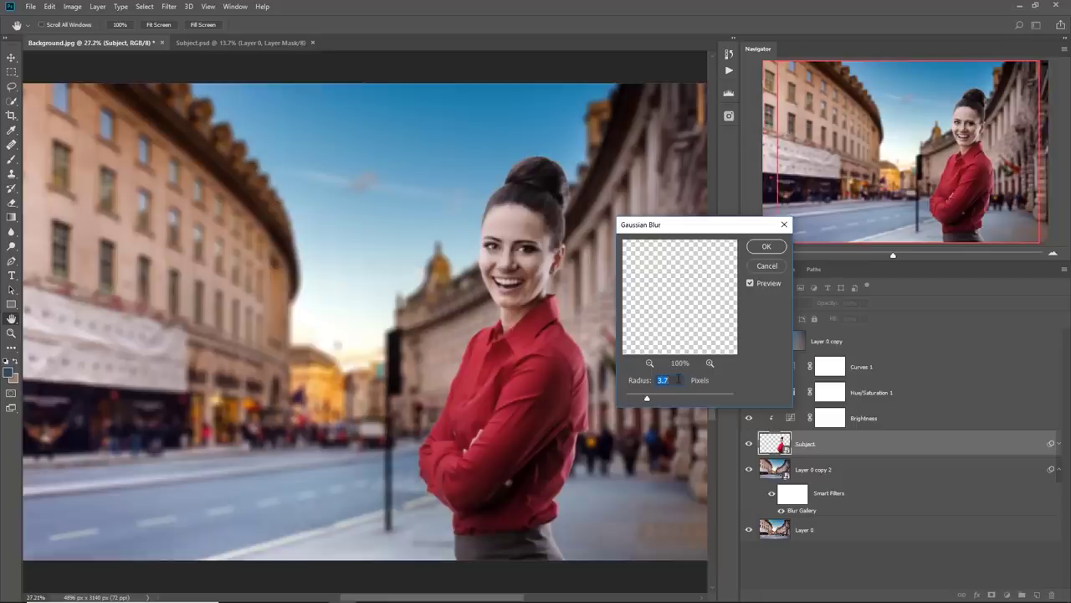
click(765, 247)
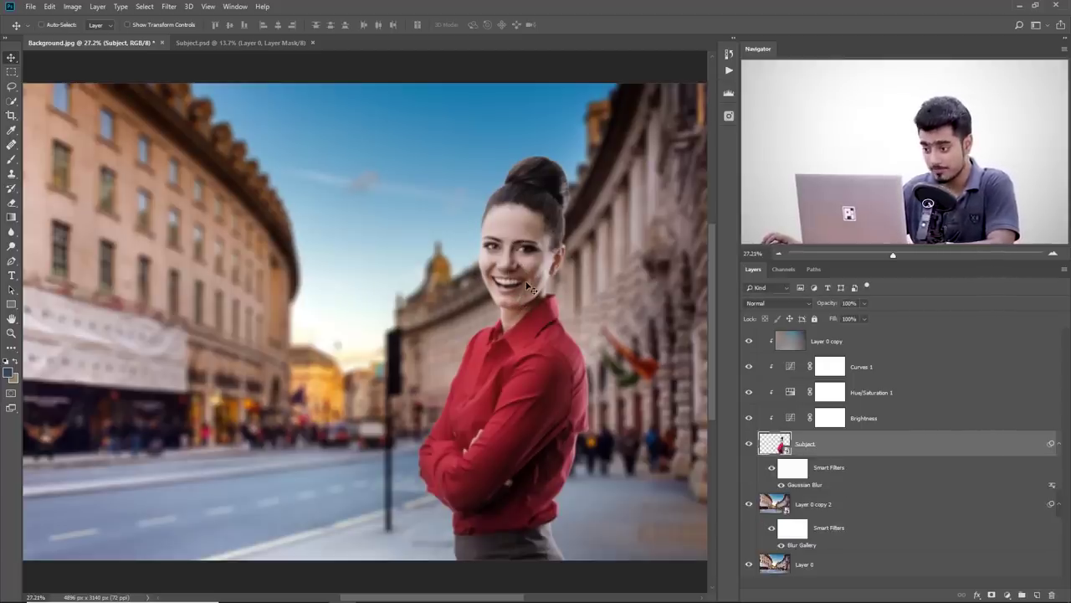
Step: Paint black with a soft brush on the Subject layer's Smart Filters mask to start restoring sharpness in the woman's face
click(791, 468)
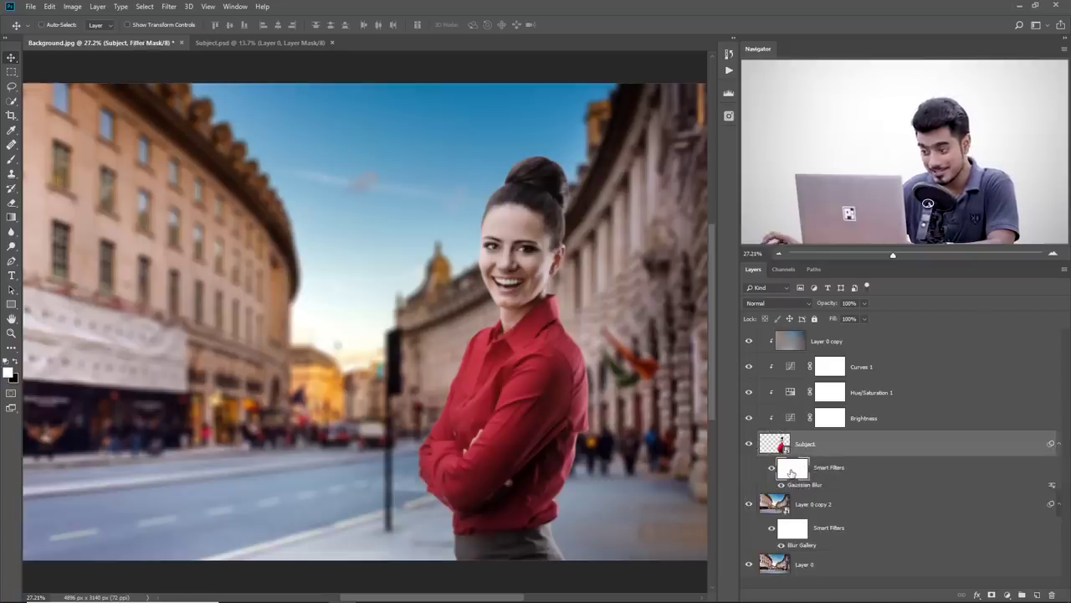
click(11, 159)
alt+right_click(392, 251)
drag(393, 252, 428, 251)
key(x)
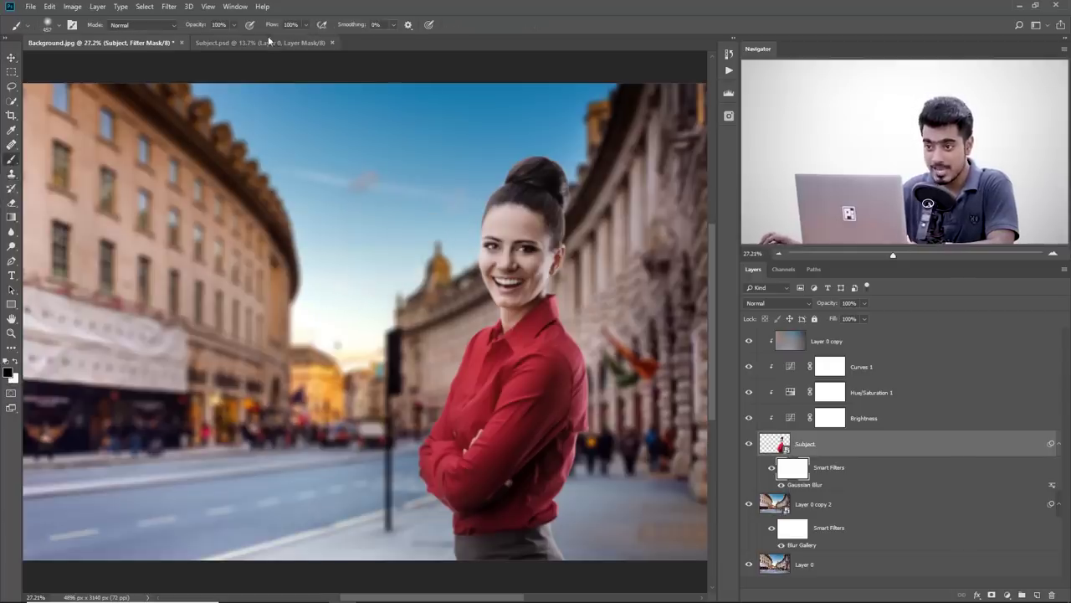
drag(532, 212, 617, 213)
mouse_move(454, 319)
mouse_down()
mouse_move(397, 308)
mouse_move(447, 313)
mouse_up()
drag(500, 189, 534, 196)
click(494, 208)
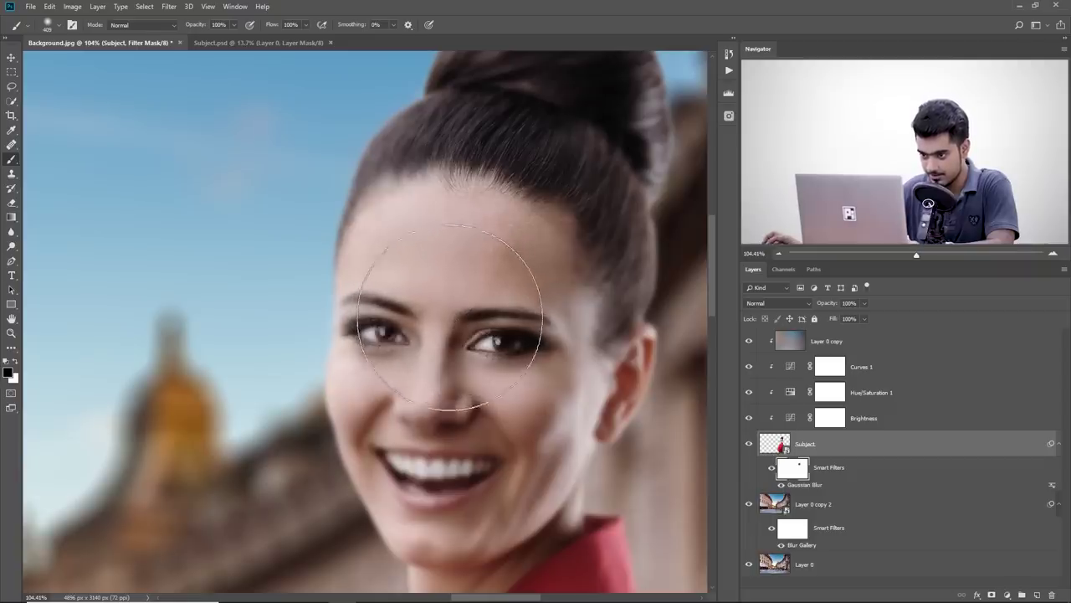
Step: Adjust the soft brush size and mask the Gaussian Blur off the woman's eyes, nose and mouth
alt+right_click(466, 328)
alt+right_click(454, 335)
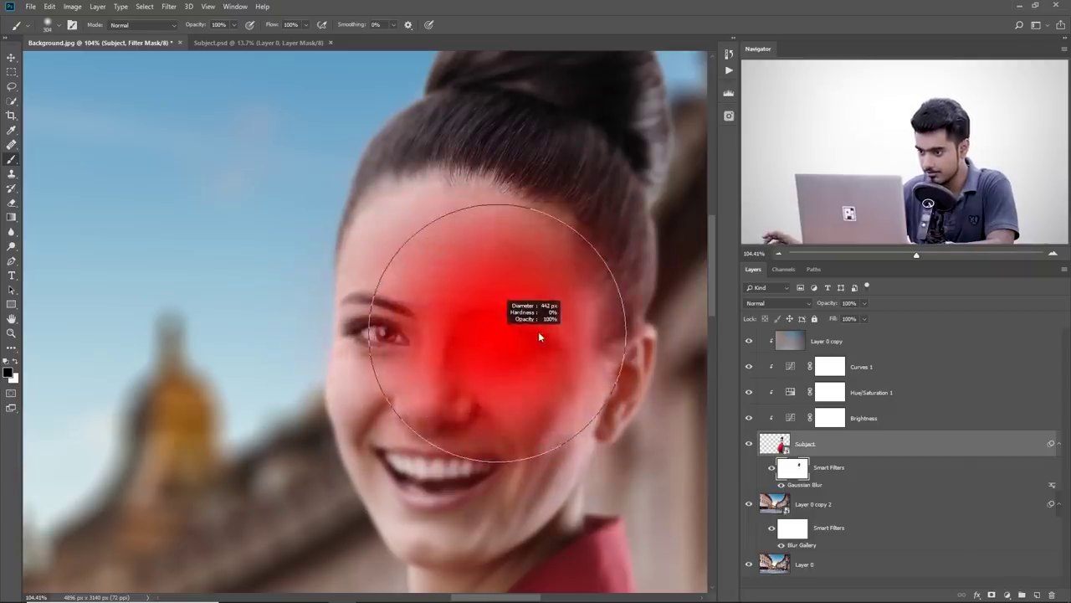
alt+right_click(469, 406)
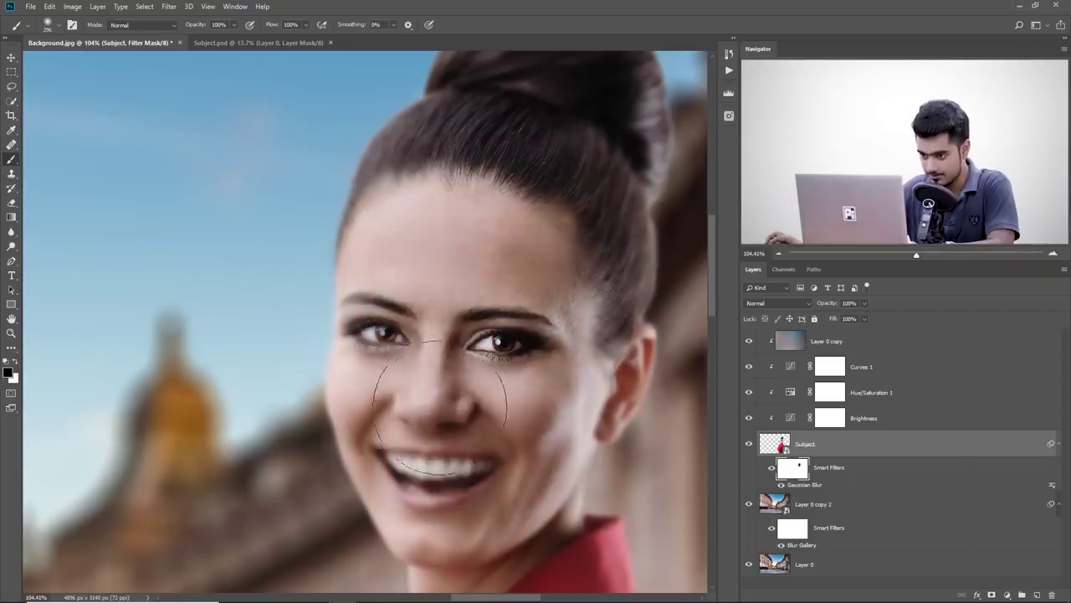
drag(489, 396, 449, 273)
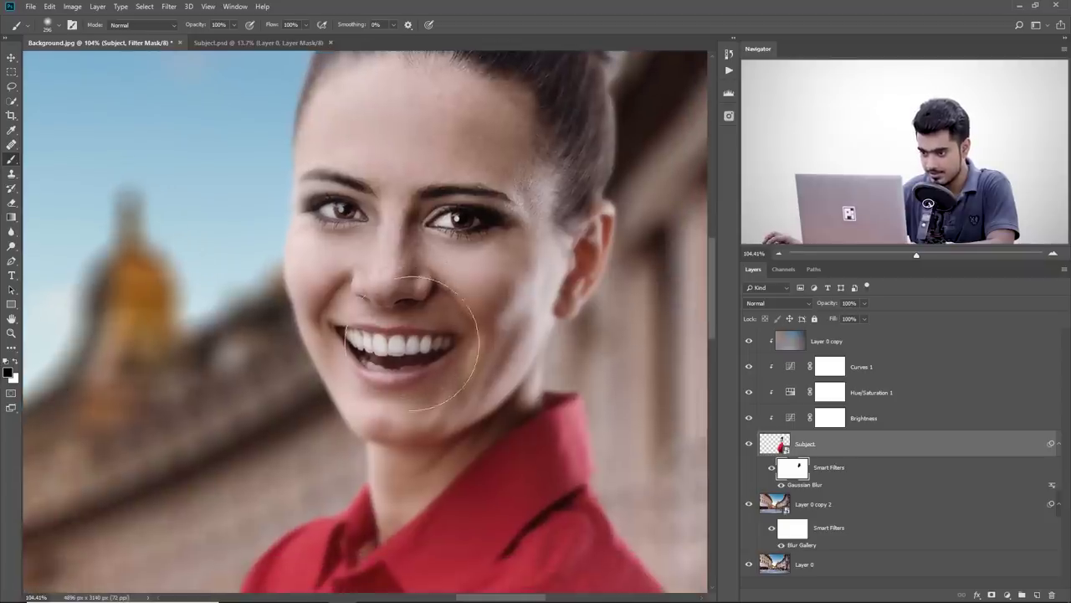
alt+right_click(474, 278)
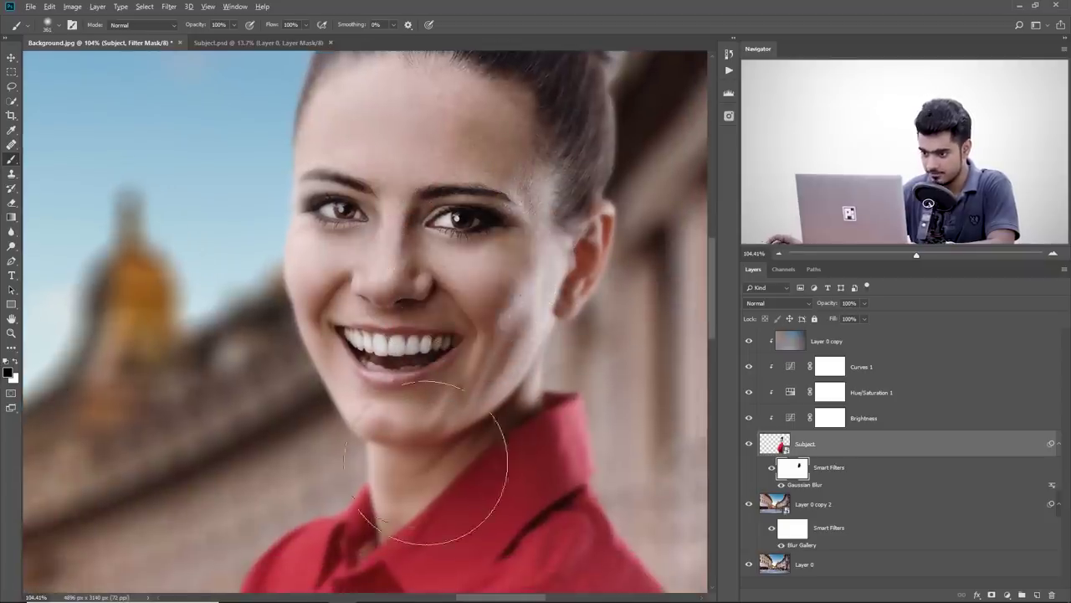
Step: Mask the Gaussian Blur off the woman's neck, shirt, arms and waist with a larger soft black brush, keeping her outline soft
scroll(444, 431, down, 3)
mouse_move(445, 431)
mouse_down()
mouse_move(435, 249)
mouse_move(451, 280)
mouse_move(371, 393)
mouse_up()
drag(370, 399, 406, 273)
alt+right_click(360, 359)
drag(360, 359, 421, 265)
mouse_move(476, 238)
mouse_down()
mouse_move(472, 225)
mouse_move(521, 162)
mouse_move(516, 309)
mouse_move(499, 231)
mouse_up()
key(x)
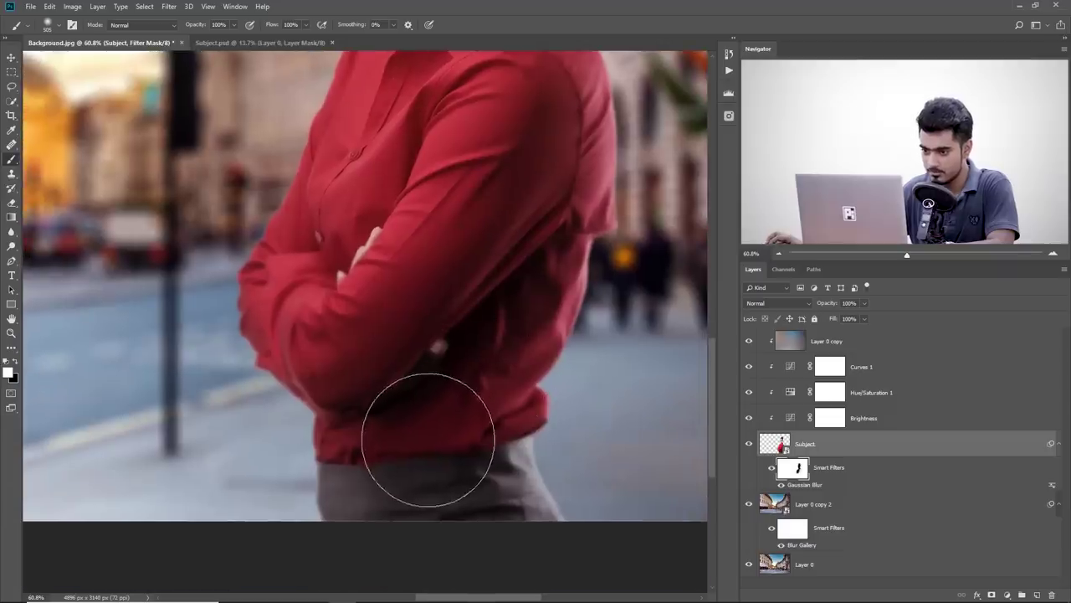
key(x)
mouse_move(385, 463)
mouse_down()
mouse_move(436, 433)
mouse_move(418, 485)
mouse_move(451, 416)
mouse_move(461, 479)
mouse_up()
scroll(452, 460, up, 10)
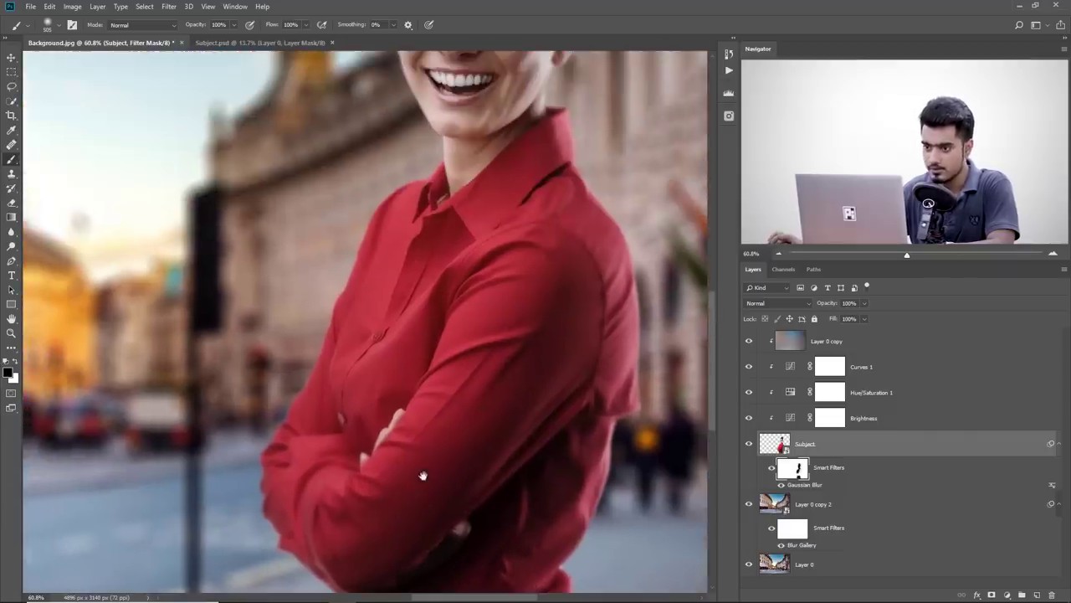
Step: Reduce the brush size to 127 px and switch the mask painting colour to white
alt+right_click(317, 352)
alt+right_click(288, 358)
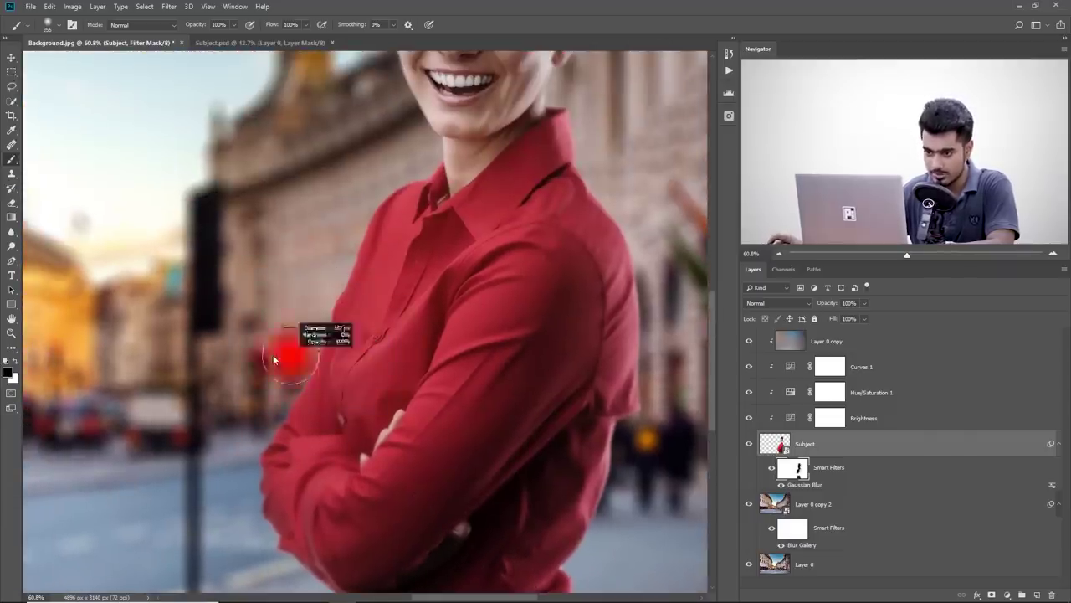
key(x)
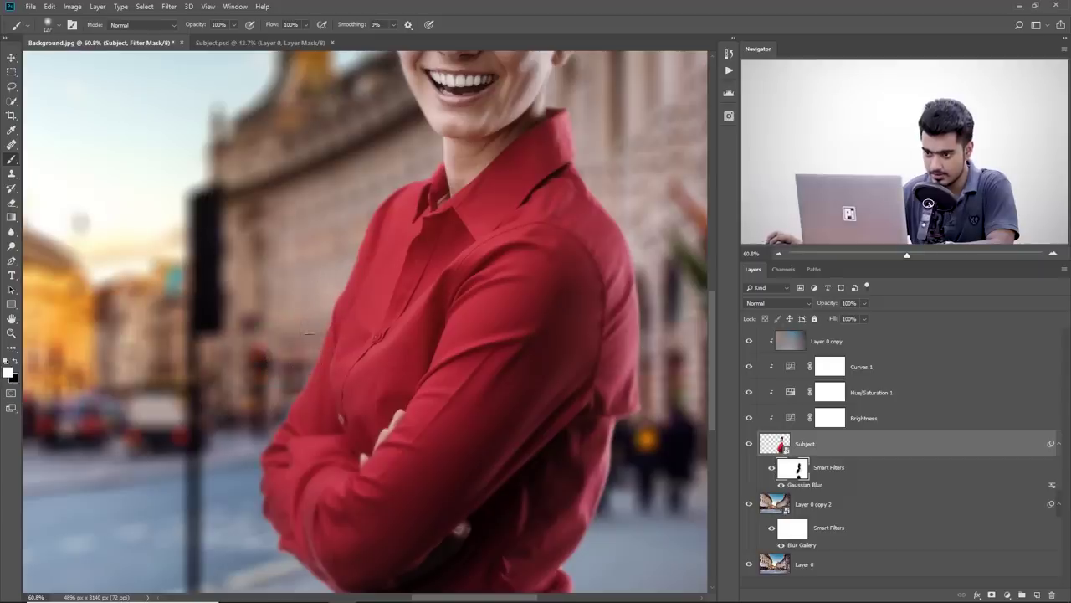
scroll(507, 346, down, 2)
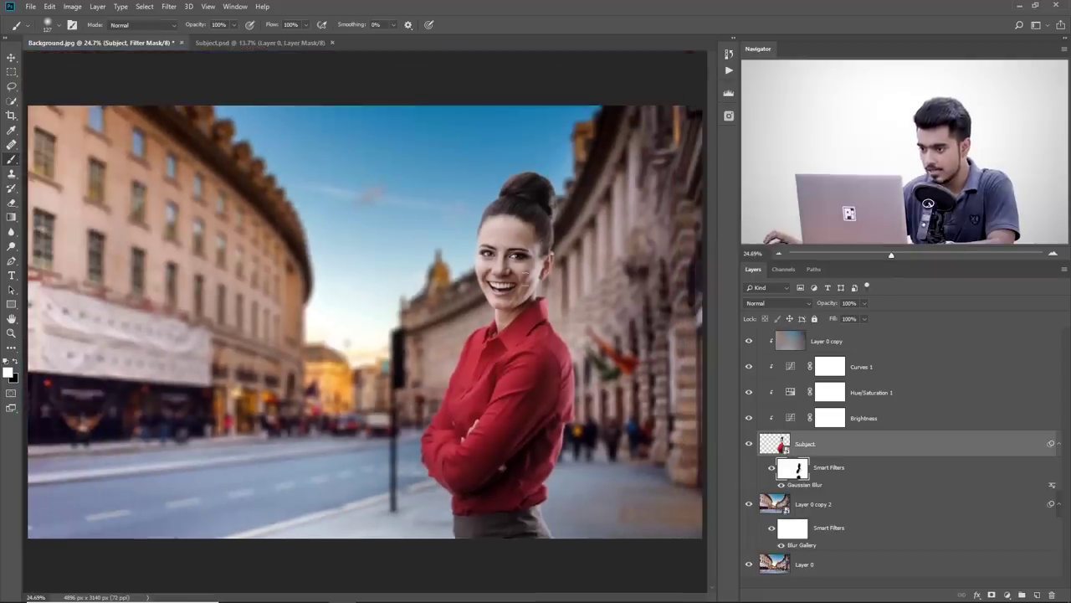
Step: Add a new empty layer above Layer 0 copy and clip it to the Subject layer
drag(494, 199, 331, 368)
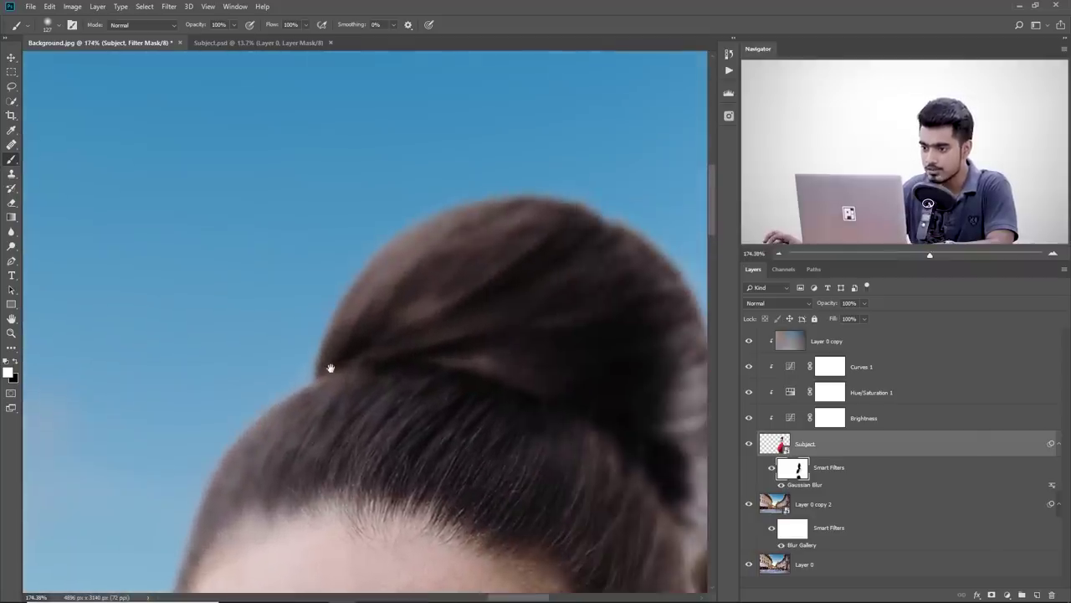
drag(425, 343, 513, 279)
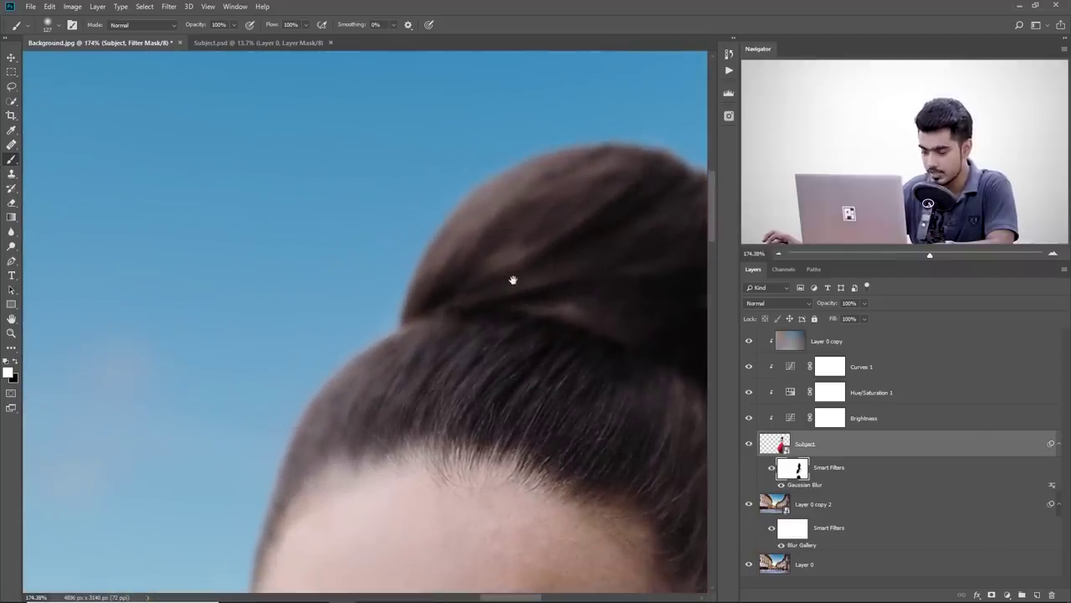
click(882, 338)
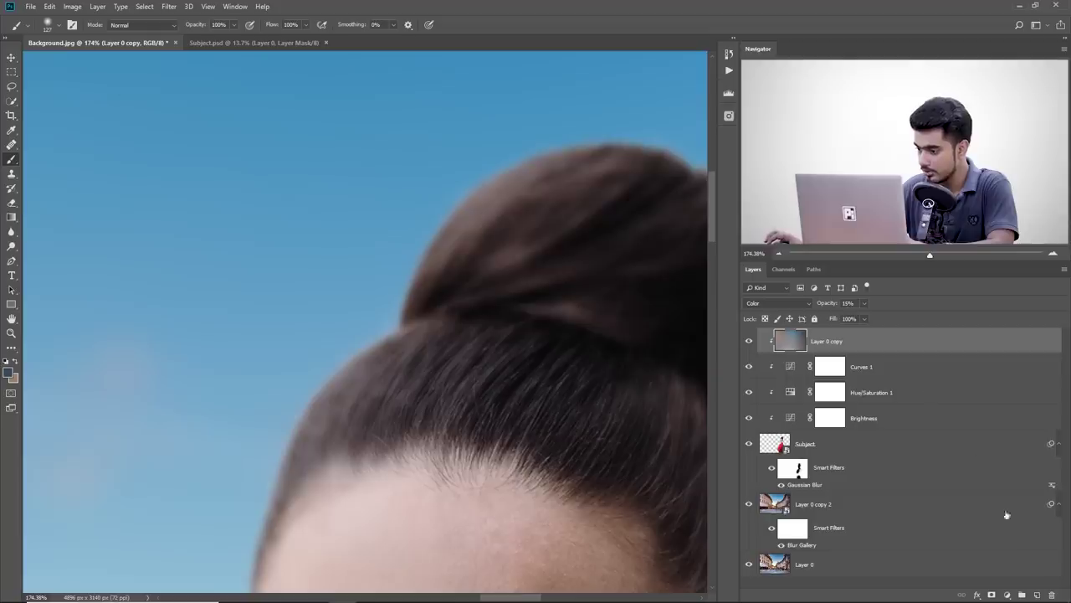
click(1038, 595)
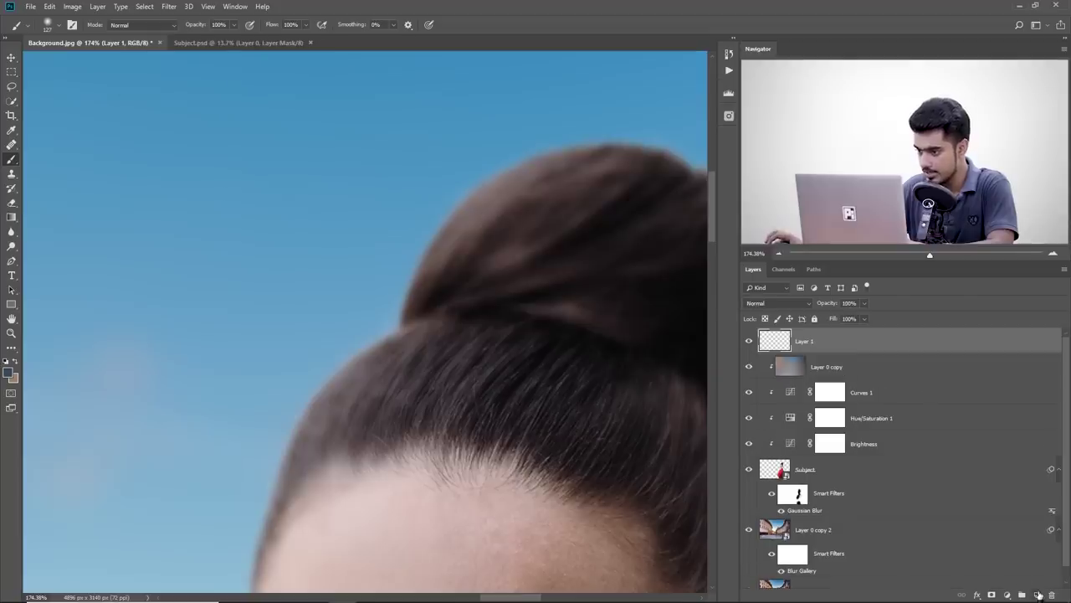
alt+click(780, 352)
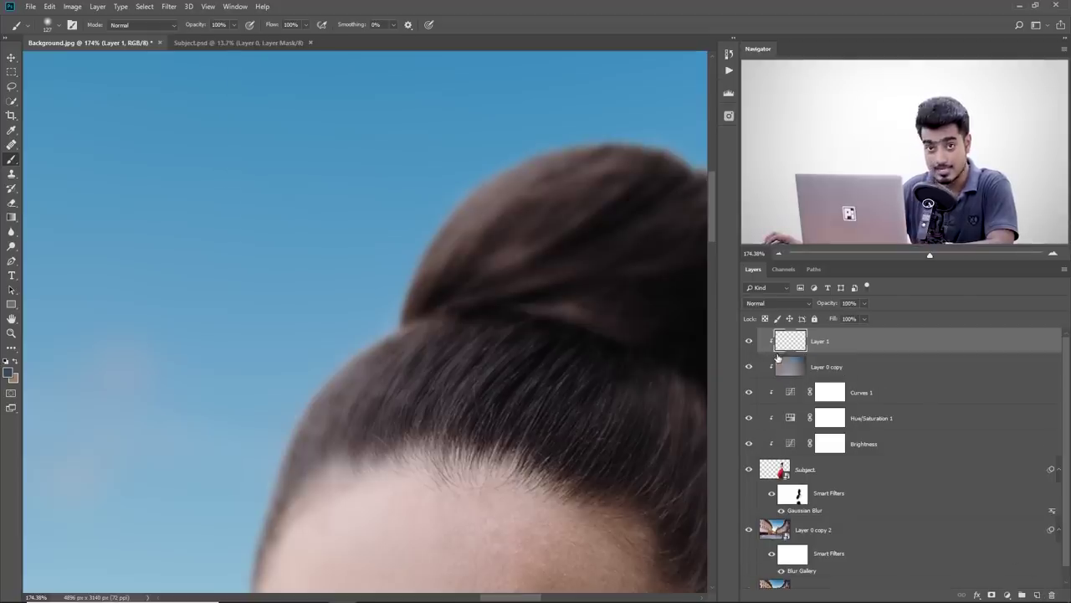
Step: Paint black with a soft brush of about 273 px on the Subject's Smart Filters mask to restore sharpness in the woman's hair
drag(500, 293, 425, 335)
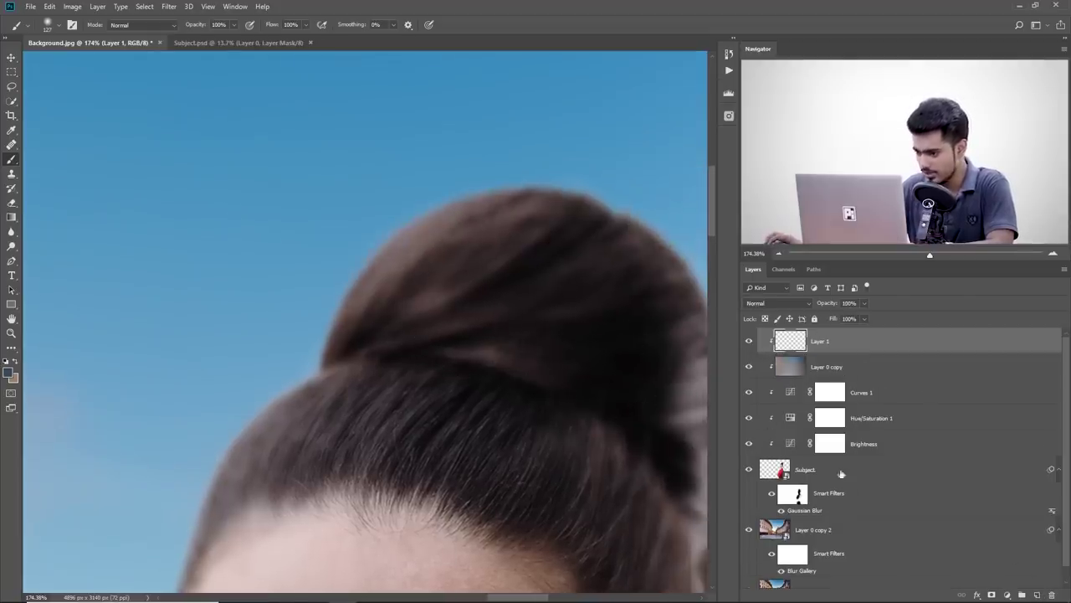
click(799, 496)
mouse_move(524, 329)
mouse_down()
mouse_move(445, 352)
mouse_move(458, 366)
mouse_up()
key(x)
mouse_move(414, 335)
mouse_down()
mouse_move(453, 328)
mouse_move(430, 332)
mouse_move(468, 333)
mouse_move(505, 367)
mouse_move(551, 372)
mouse_up()
mouse_move(532, 422)
mouse_down()
mouse_move(544, 459)
mouse_move(495, 339)
mouse_move(398, 363)
mouse_up()
scroll(430, 334, down, 5)
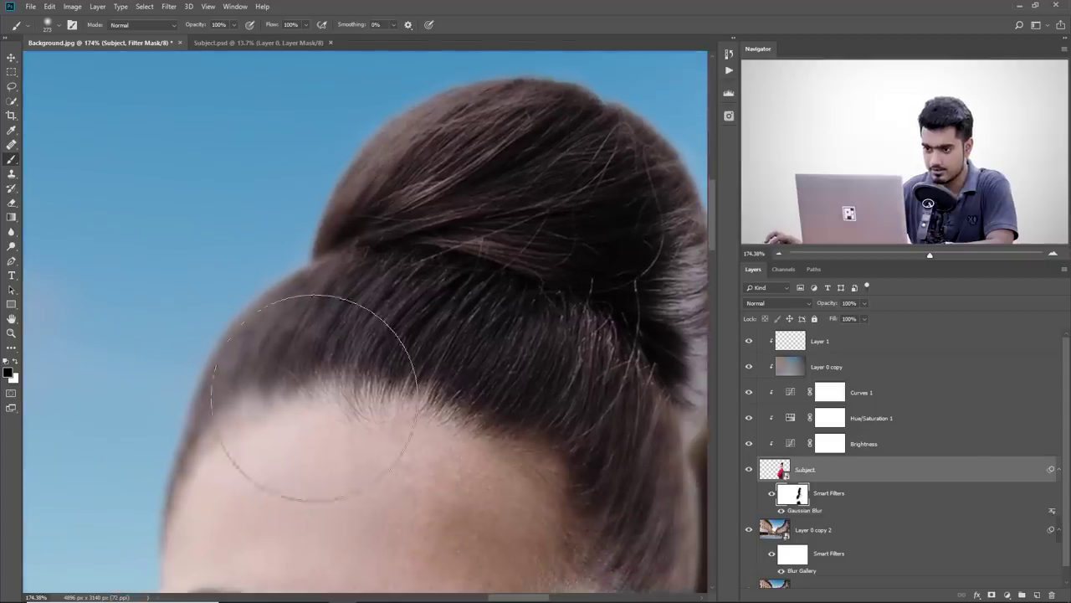
ctrl+drag(445, 461, 413, 313)
scroll(424, 242, up, 5)
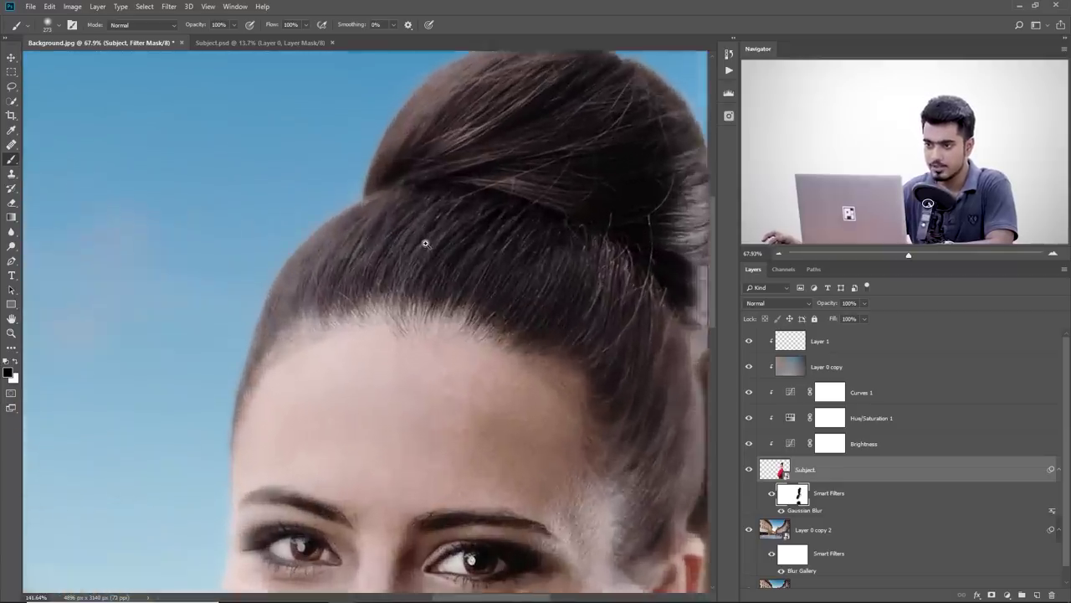
Step: Set up the Clone Stamp on Layer 1 with a soft 30 px brush sampling Current & Below
scroll(352, 268, up, 4)
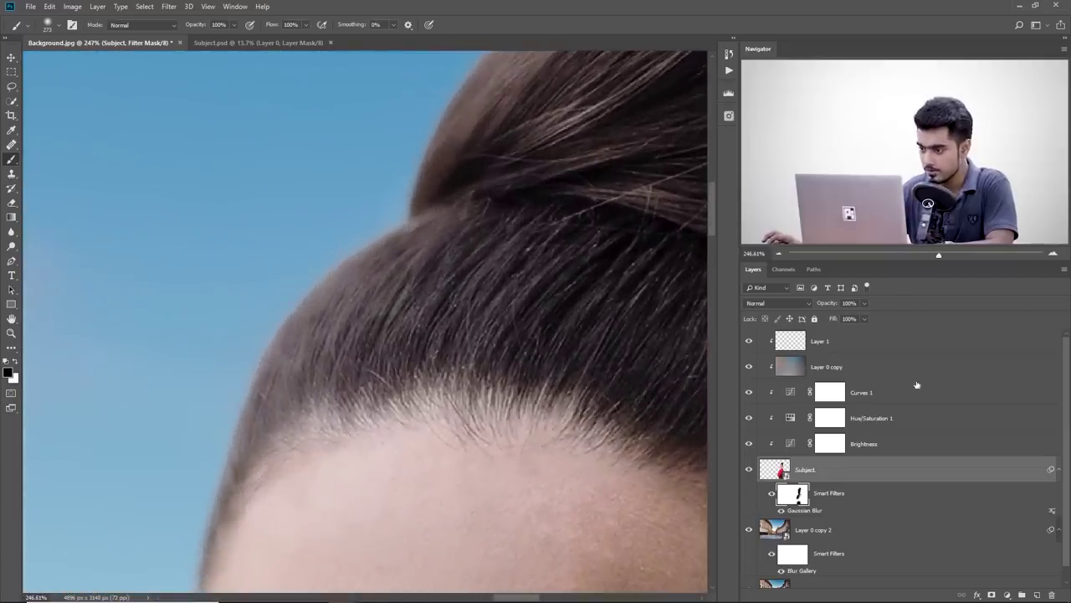
click(926, 344)
drag(376, 239, 402, 307)
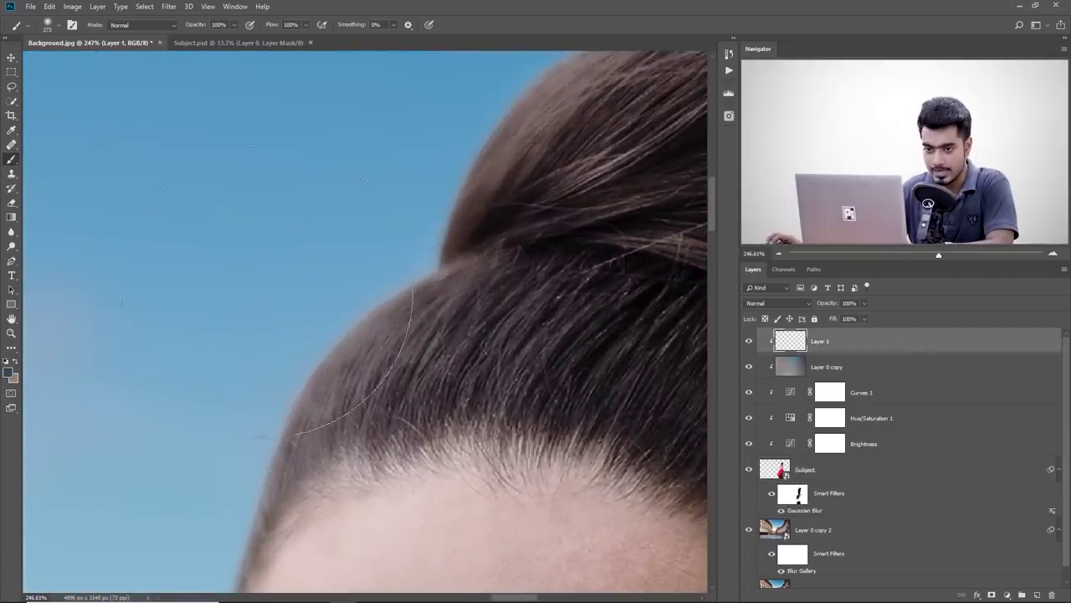
click(12, 174)
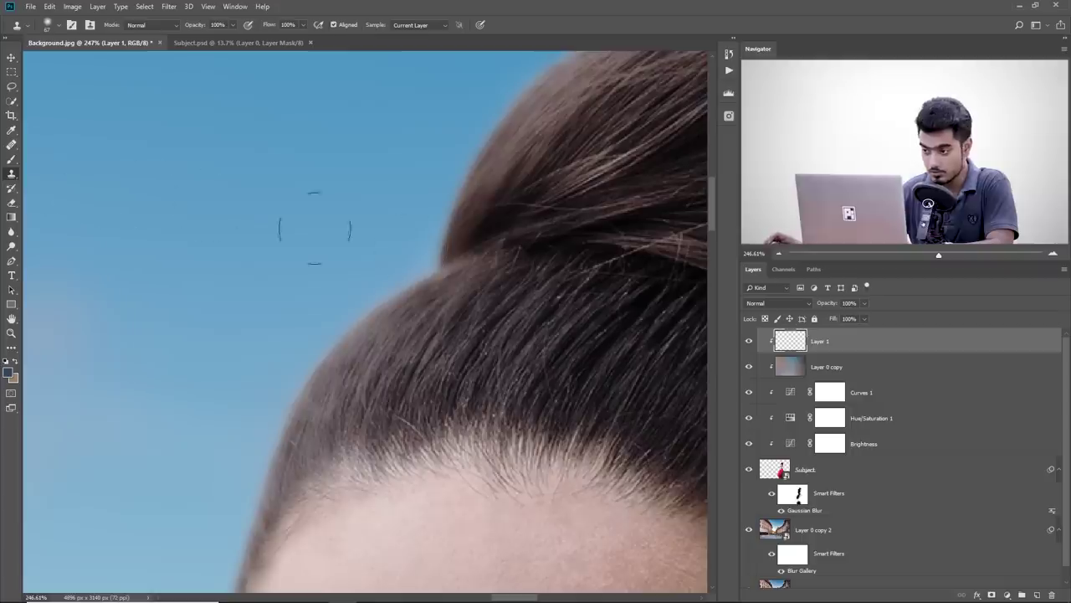
drag(414, 322, 382, 321)
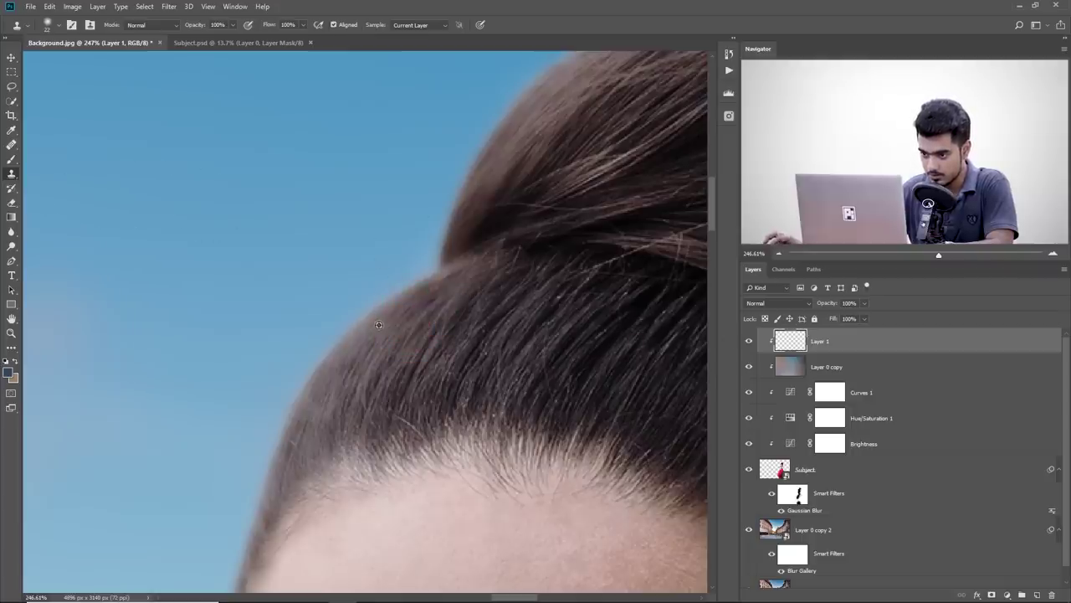
alt+right_click(405, 297)
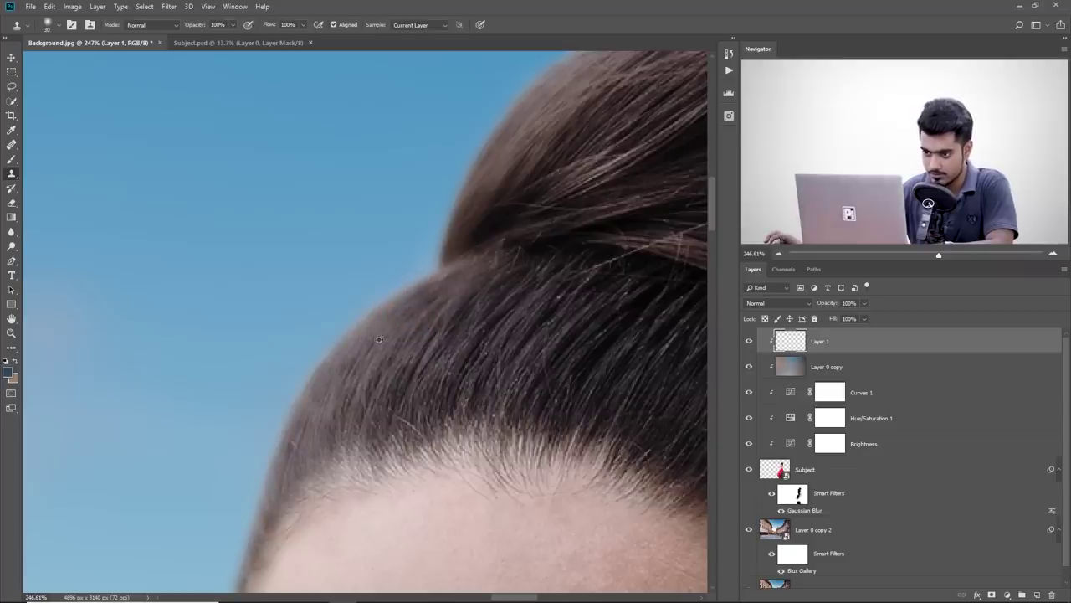
drag(382, 368, 422, 343)
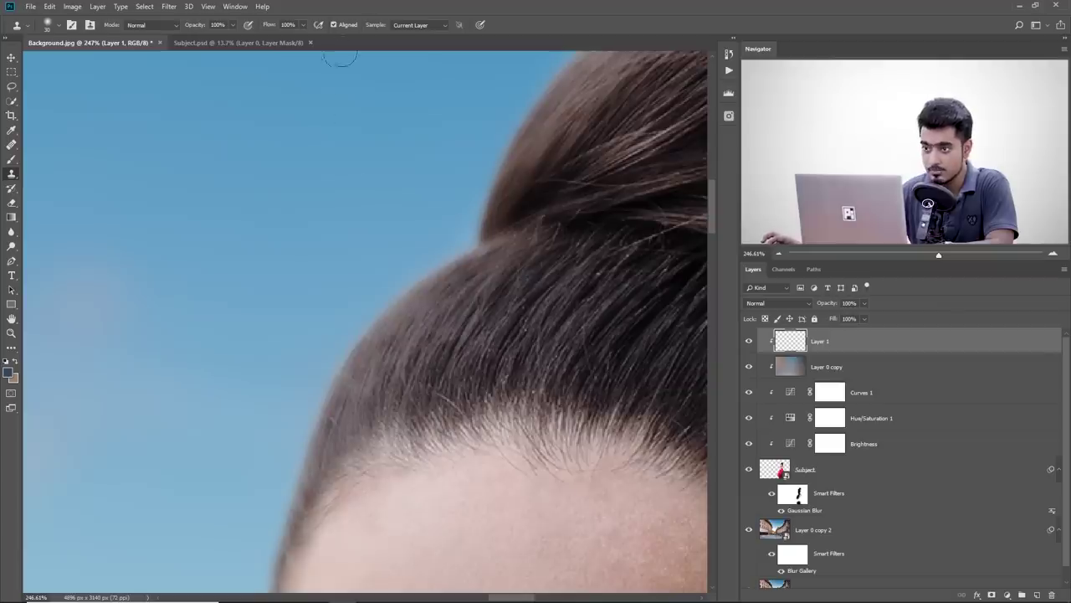
click(419, 26)
click(418, 41)
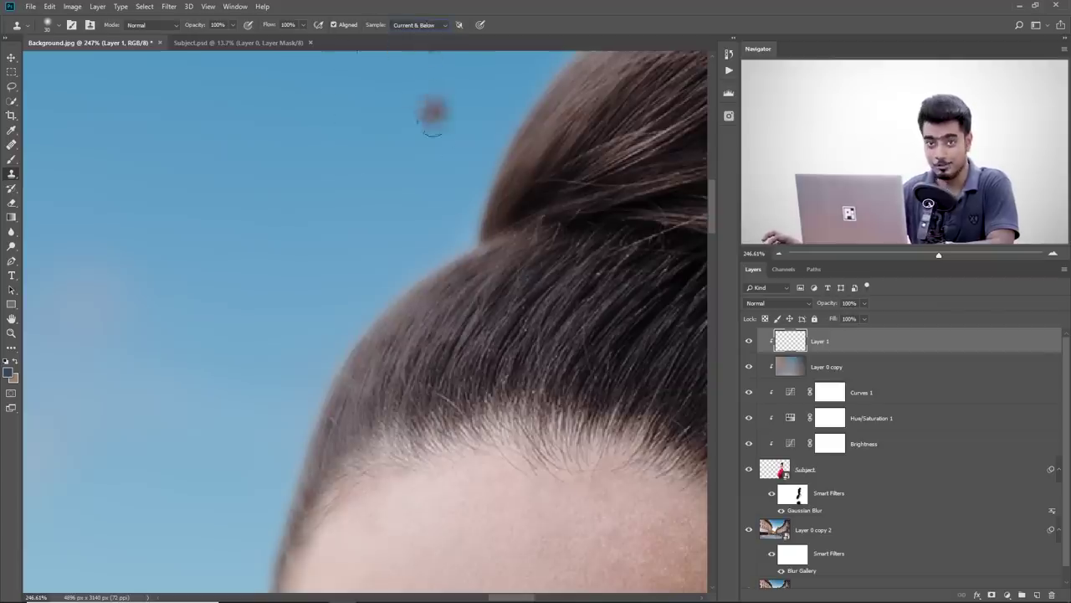
drag(456, 240, 440, 259)
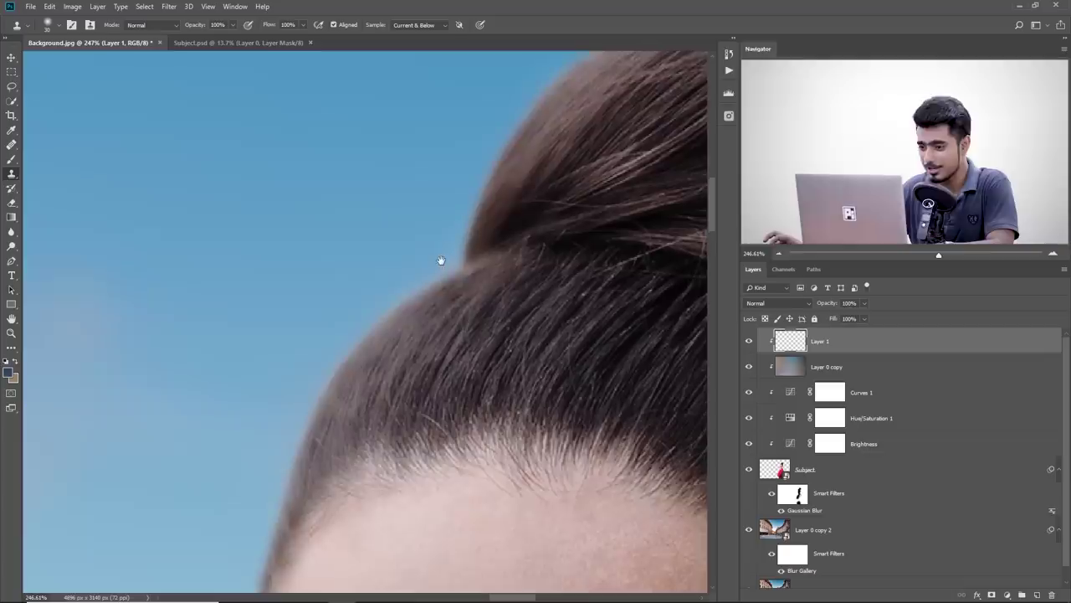
Step: Clone nearby dark hair over the light fringe along the hair outline from the base of the bun towards the temple
alt+click(444, 315)
click(463, 273)
drag(462, 274, 453, 284)
alt+click(390, 340)
drag(393, 313, 363, 340)
mouse_move(333, 377)
mouse_down()
mouse_move(396, 343)
mouse_move(391, 395)
mouse_move(409, 377)
mouse_move(375, 362)
mouse_move(348, 390)
mouse_move(334, 447)
mouse_move(351, 416)
mouse_up()
alt+right_click(399, 344)
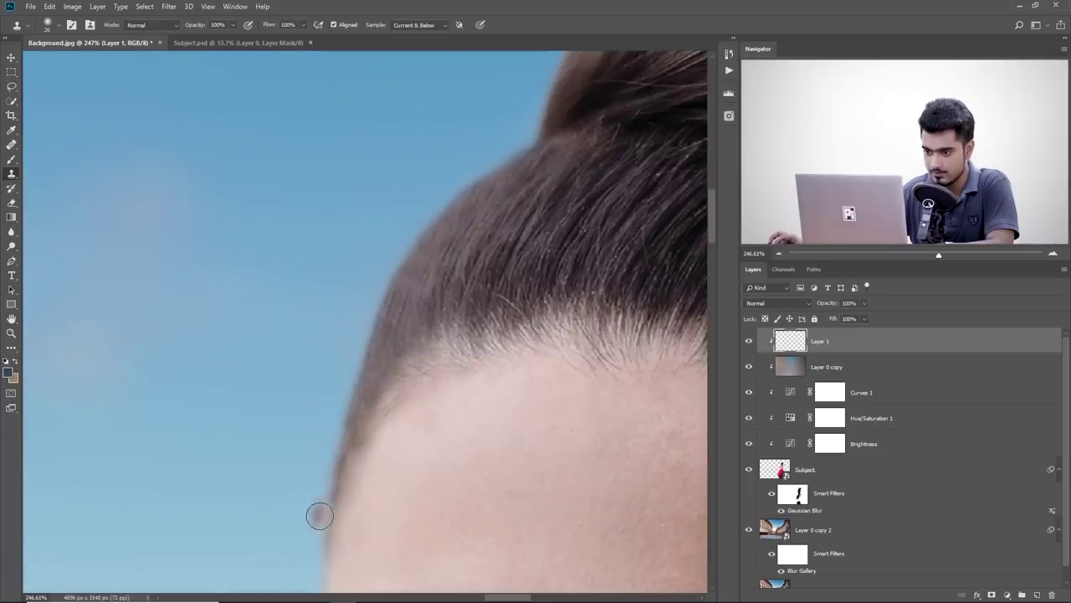
Step: Continue cloning along the edges of the forehead and bun with freshly sampled hair and skin, and undo the last stroke
drag(563, 244, 325, 497)
drag(320, 369, 328, 369)
alt+click(340, 339)
alt+click(386, 312)
drag(369, 289, 545, 210)
mouse_move(686, 259)
mouse_down()
mouse_move(418, 210)
mouse_move(477, 273)
mouse_move(504, 336)
mouse_up()
key(ctrl+z)
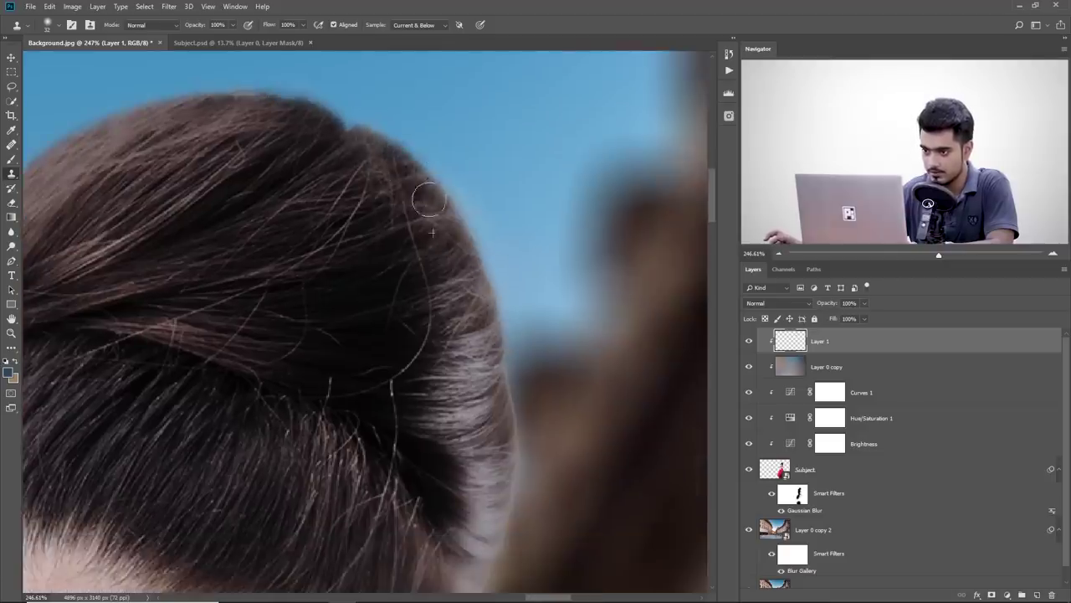
scroll(444, 268, down, 2)
scroll(457, 352, right, 2)
scroll(457, 352, down, 3)
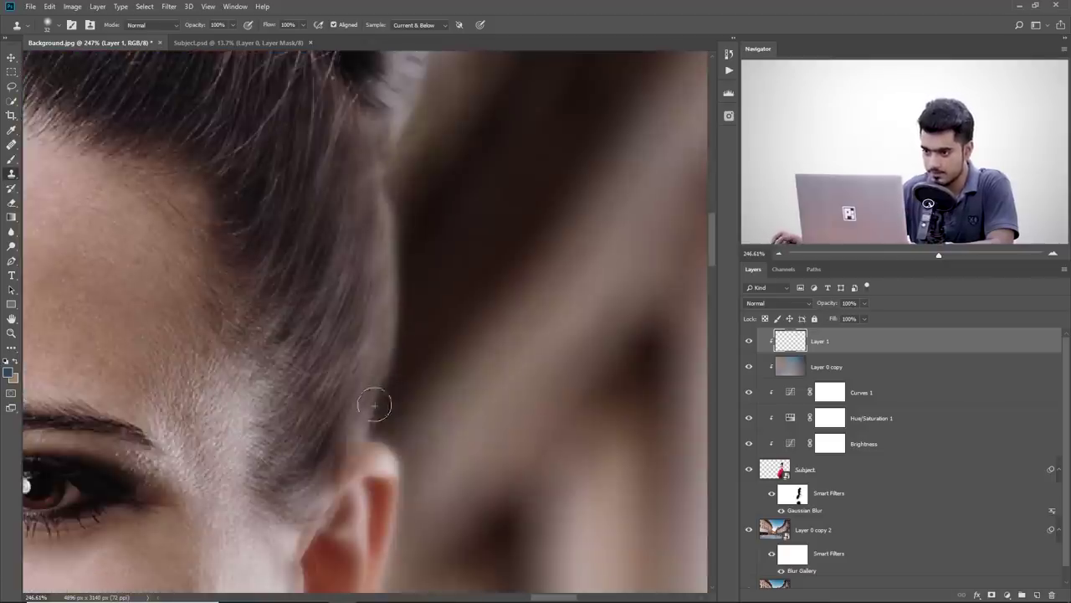
scroll(335, 226, down, 10)
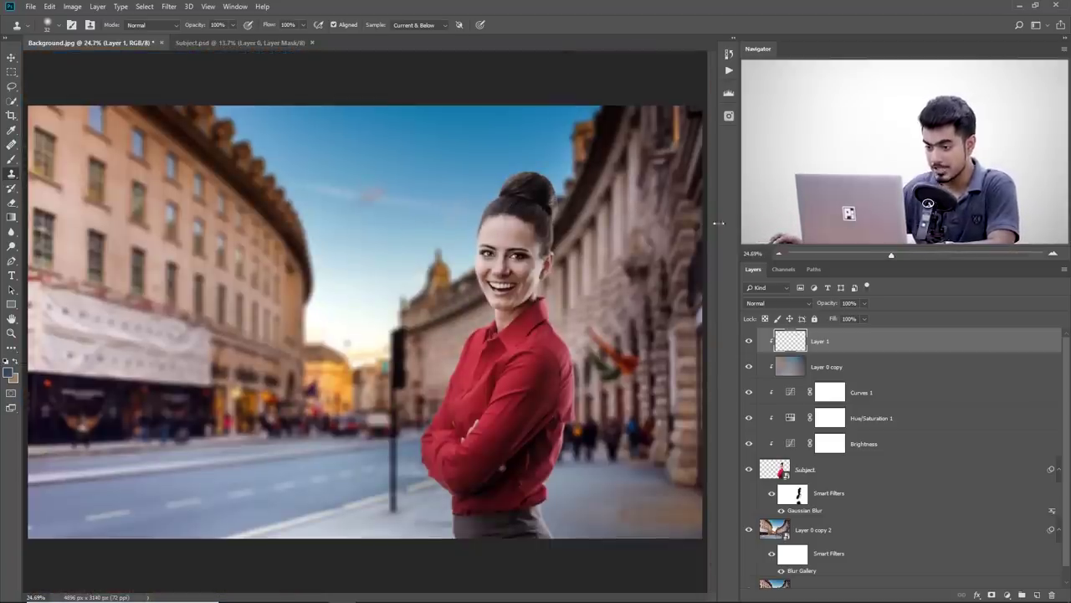
Step: Add a Gradient Map adjustment layer at the top of the layer stack
click(793, 394)
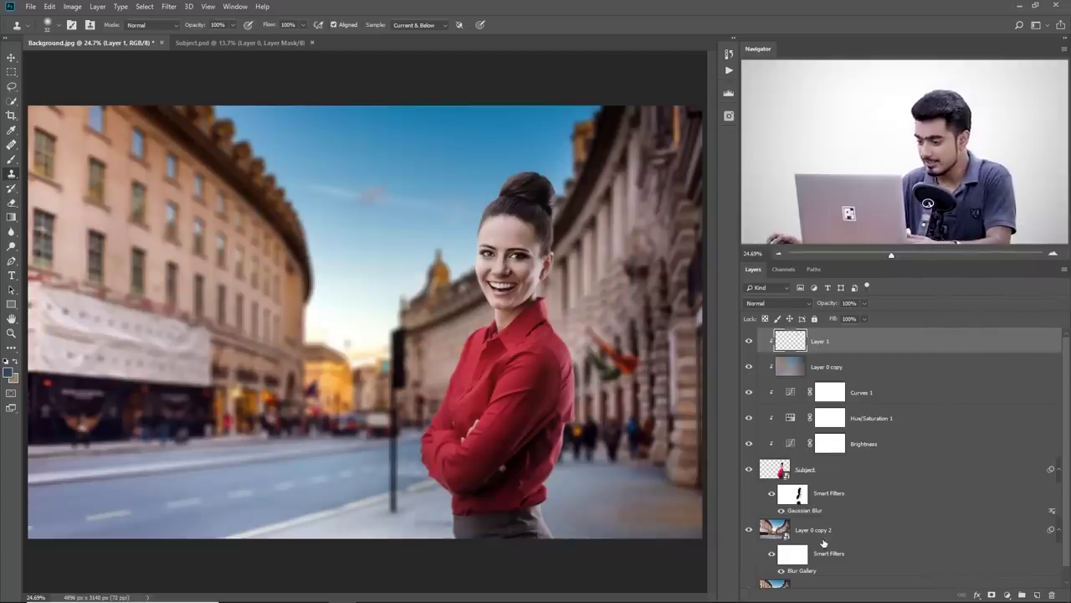
click(1008, 597)
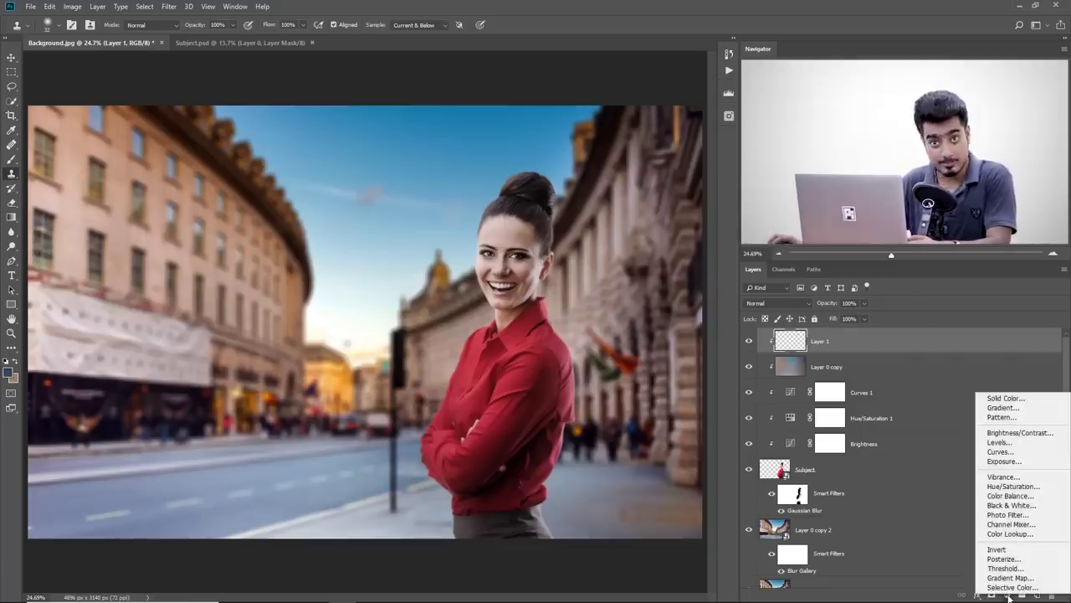
click(1009, 577)
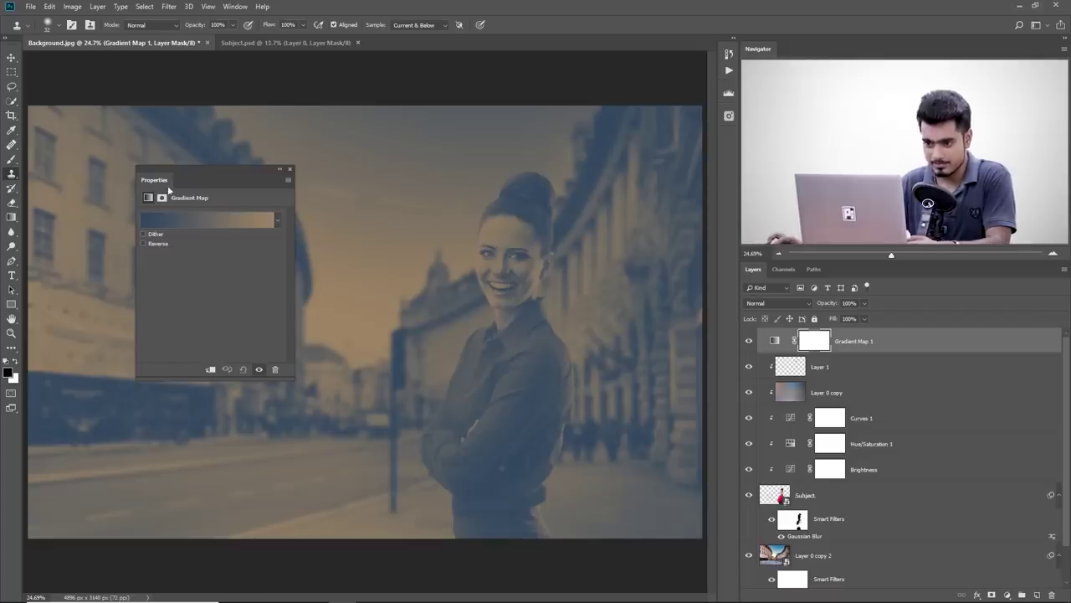
drag(168, 188, 72, 146)
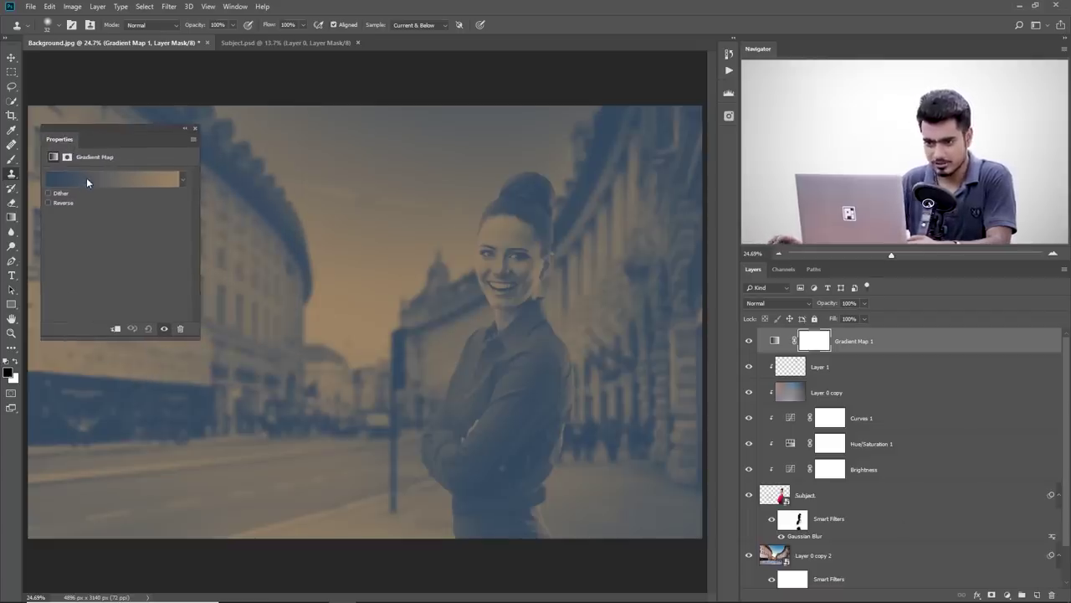
Step: Reset the gradient presets to the defaults and replace them with the Photographic Toning set
click(87, 179)
drag(666, 212, 369, 224)
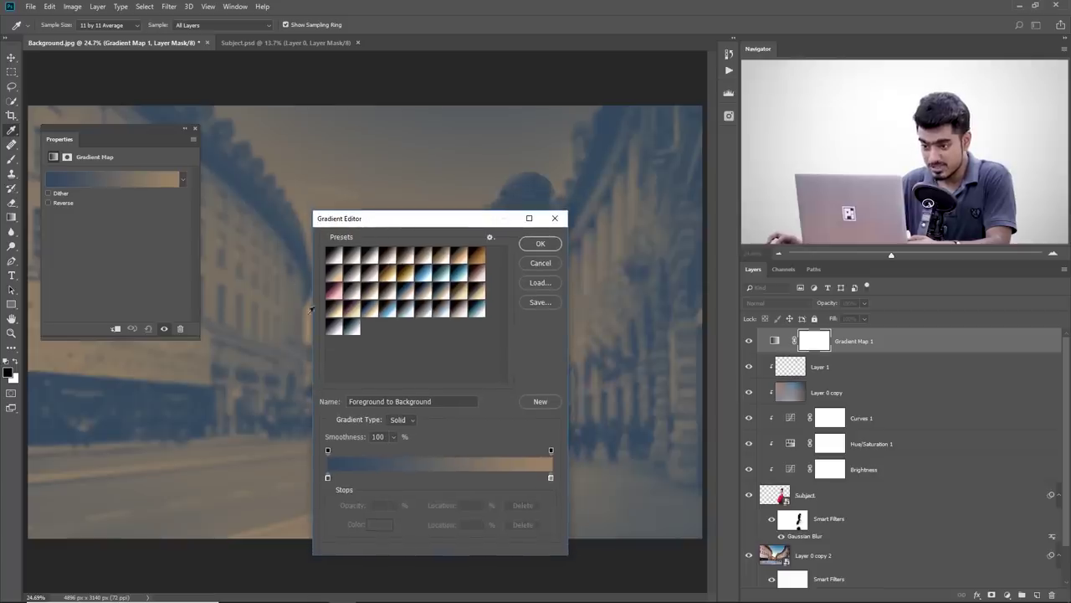
click(491, 238)
click(513, 307)
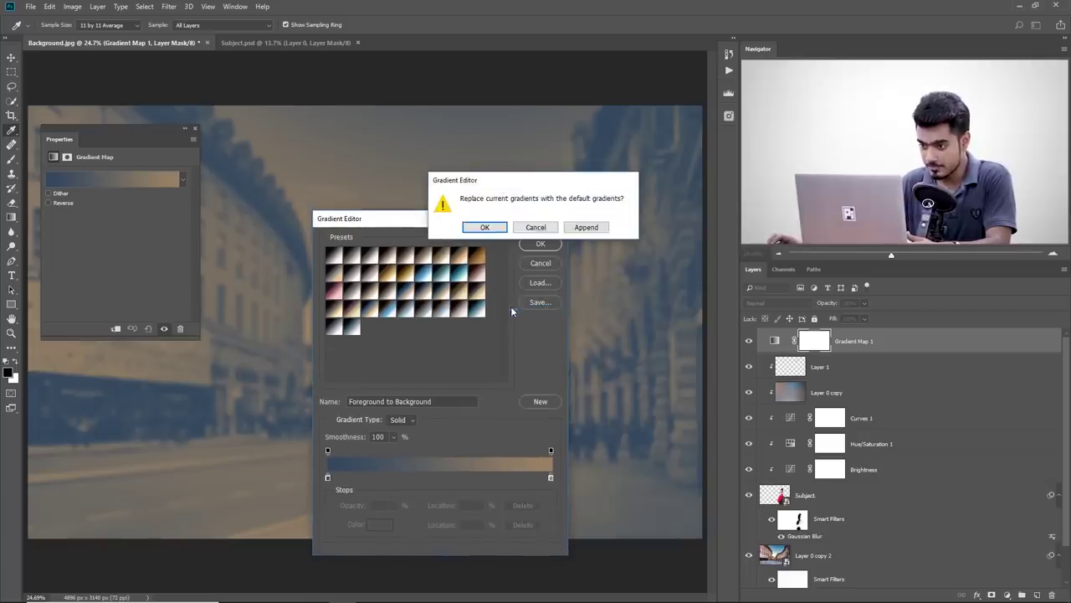
click(484, 227)
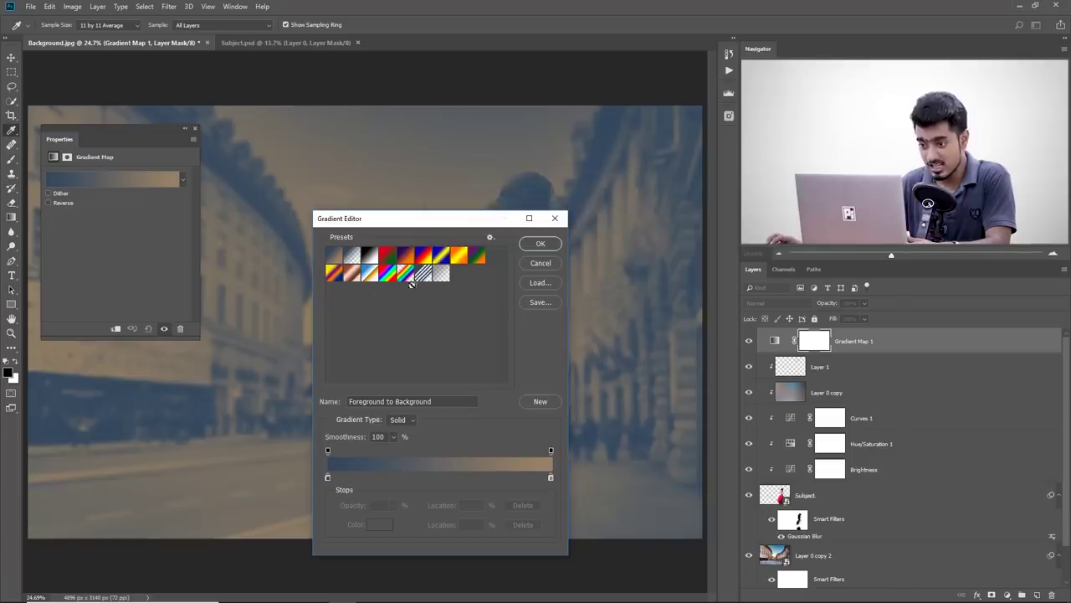
click(491, 238)
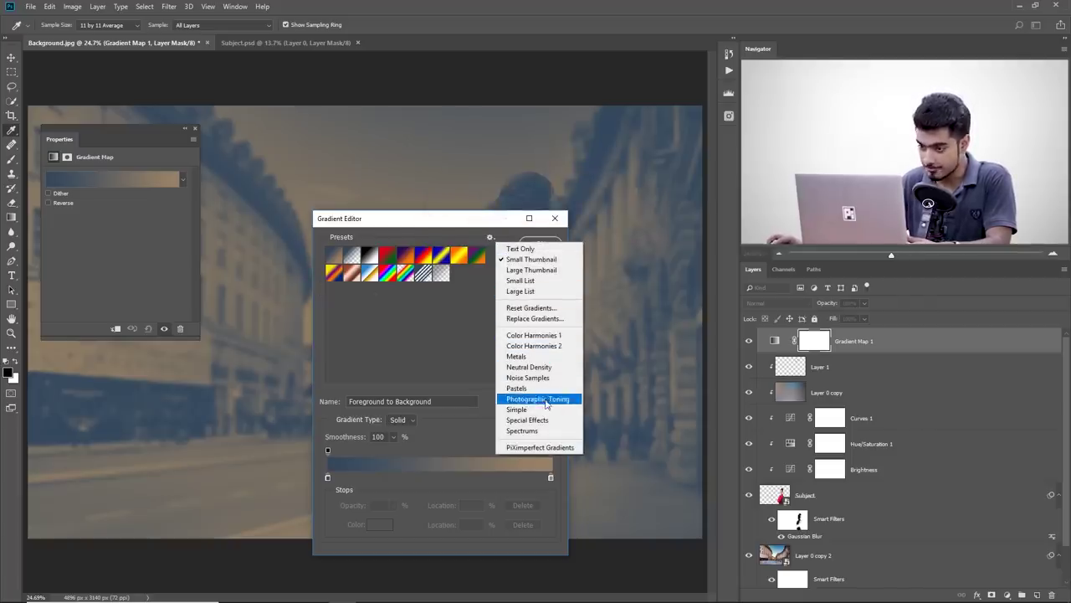
click(540, 399)
click(500, 231)
Step: Apply the Sepia Antique gradient to the Gradient Map and set the layer's blend mode to Soft Light
drag(419, 219, 574, 325)
click(625, 366)
click(632, 381)
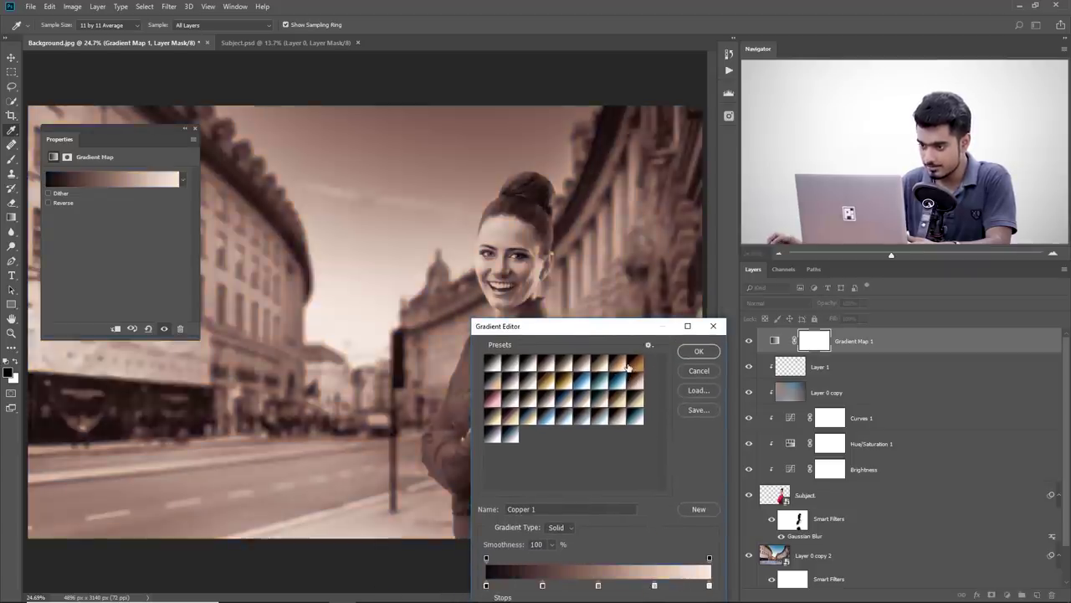
click(631, 365)
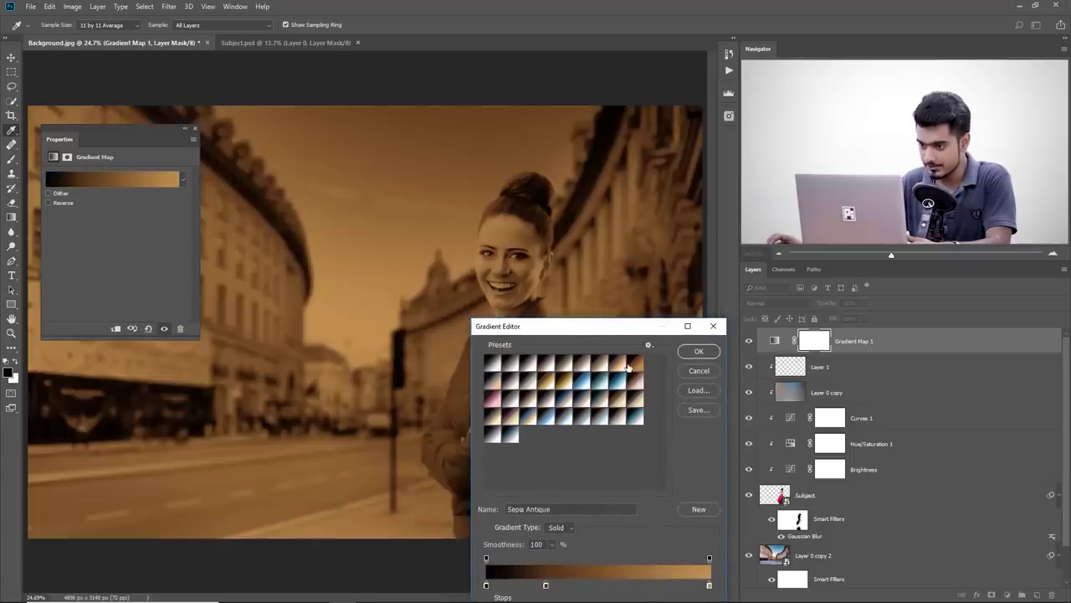
click(695, 351)
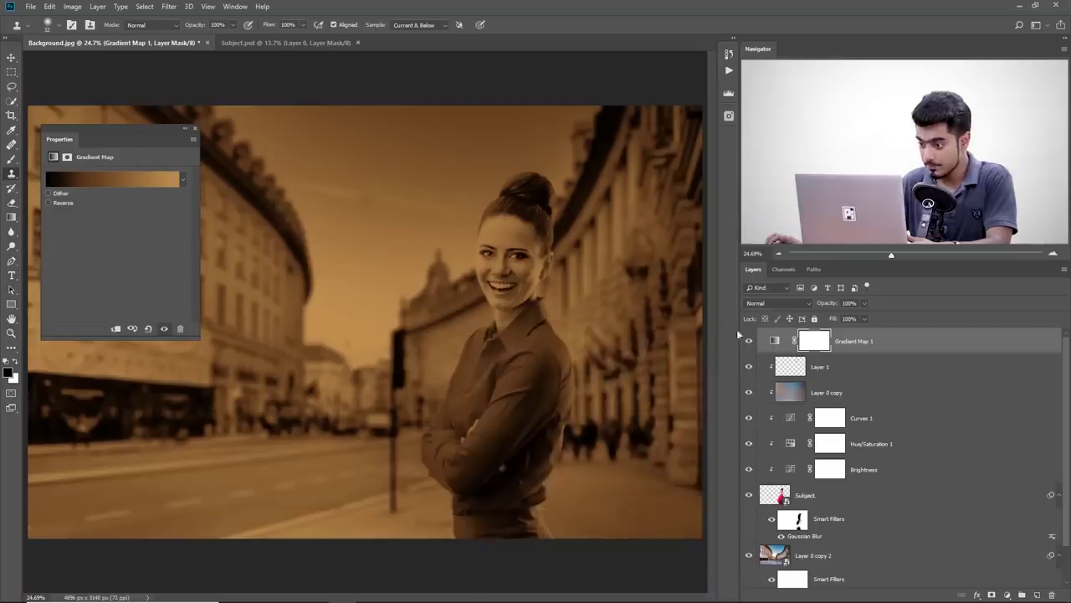
click(785, 303)
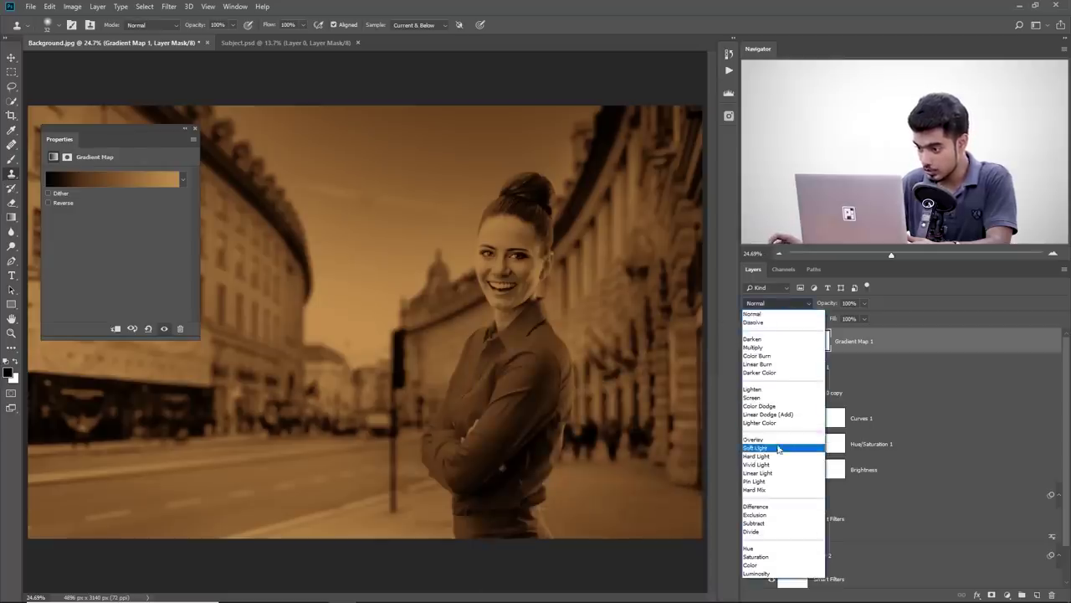
click(778, 449)
Step: Compare other Photographic Toning presets such as Sepia 5 and Sepia Highlights 1 on the Gradient Map, and return to Sepia Antique
click(775, 342)
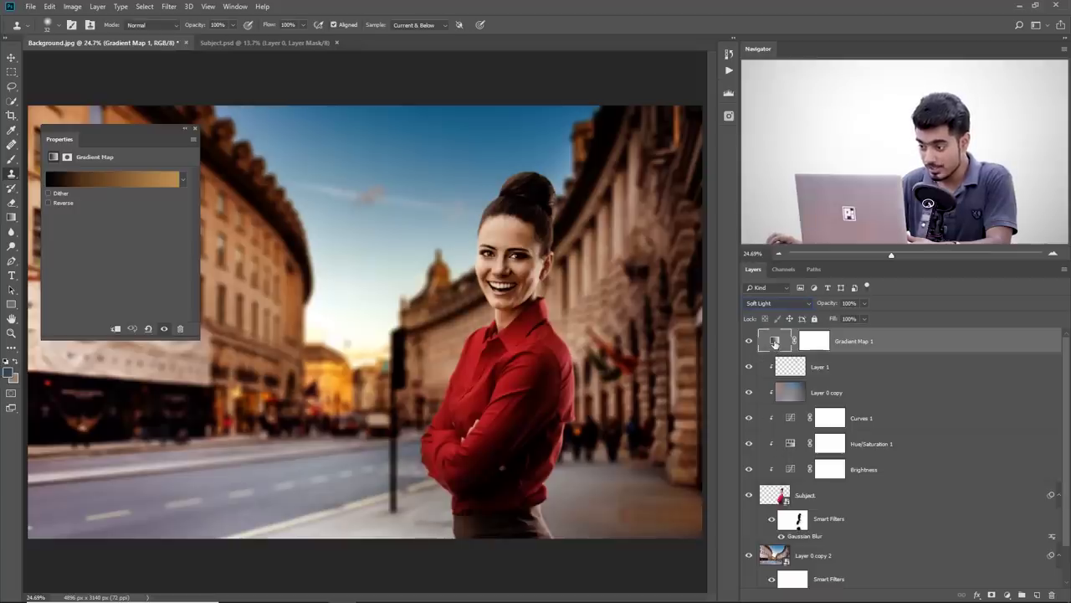
click(96, 180)
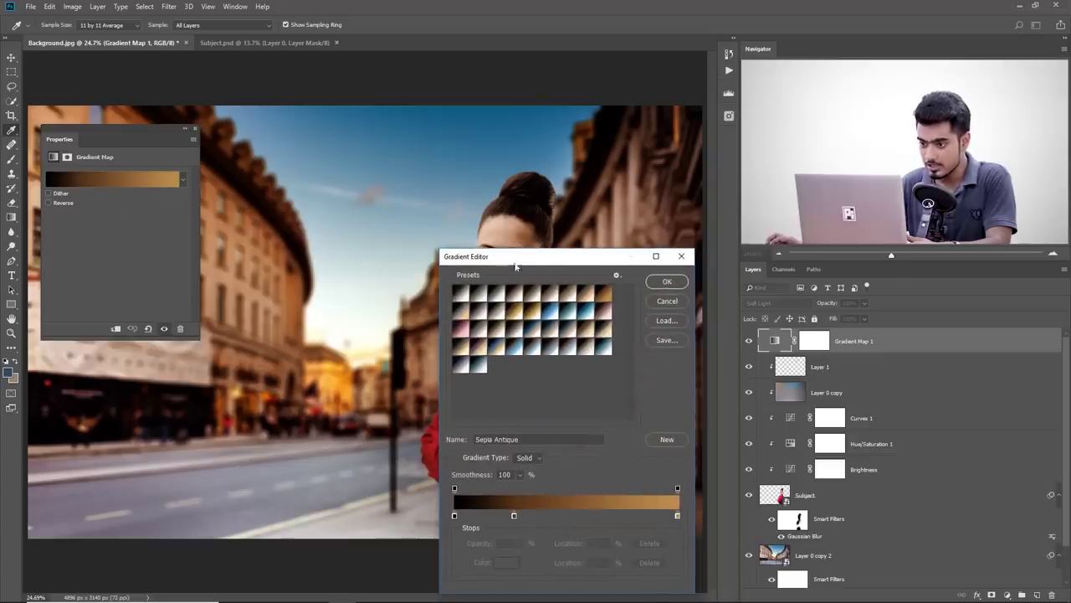
drag(516, 259, 109, 188)
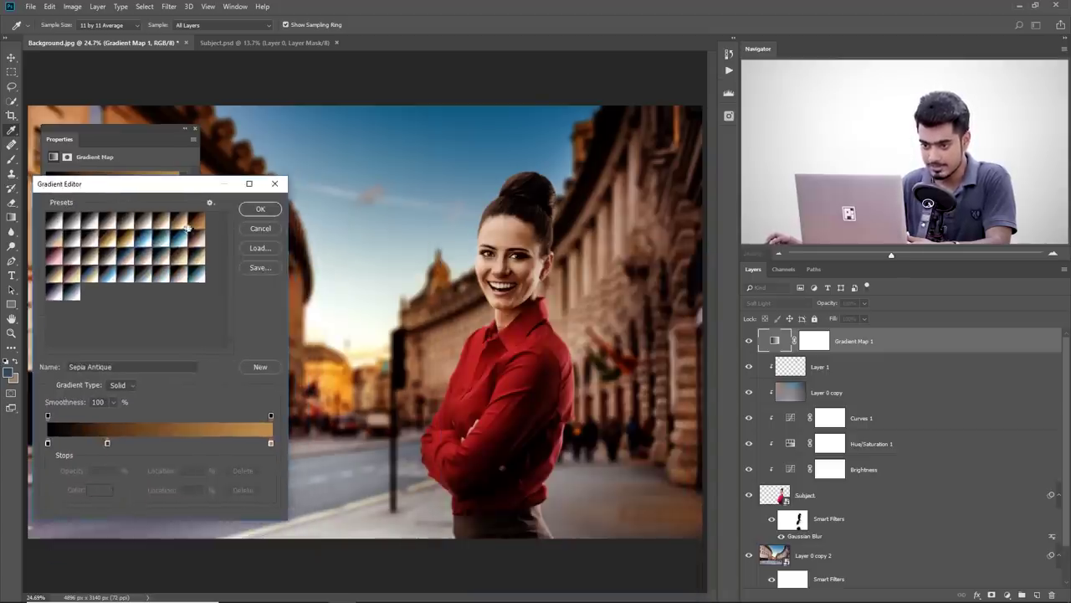
click(180, 222)
click(192, 224)
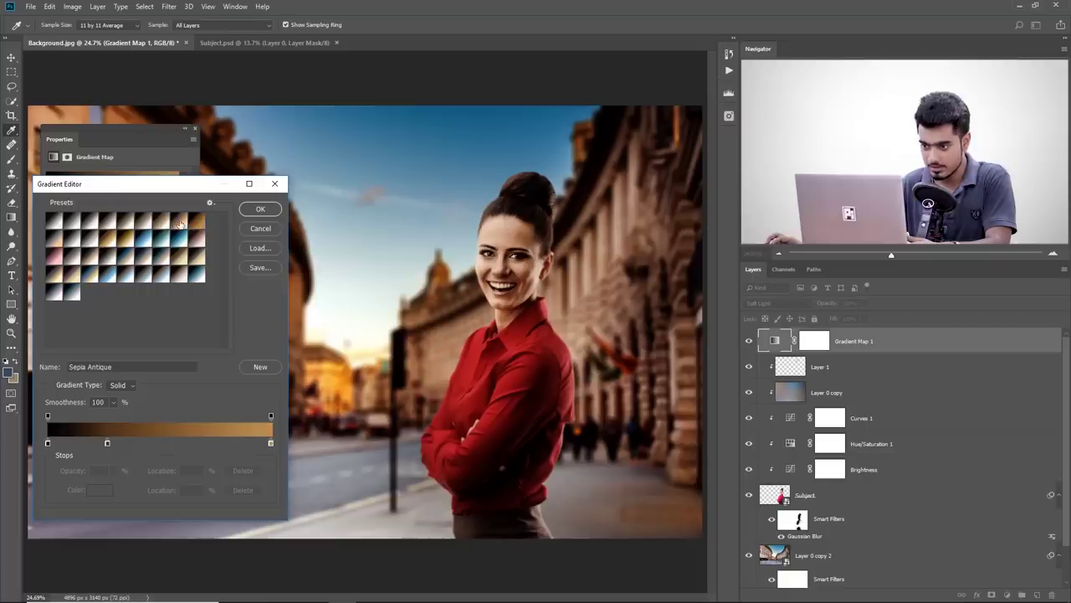
click(176, 225)
click(160, 224)
click(178, 225)
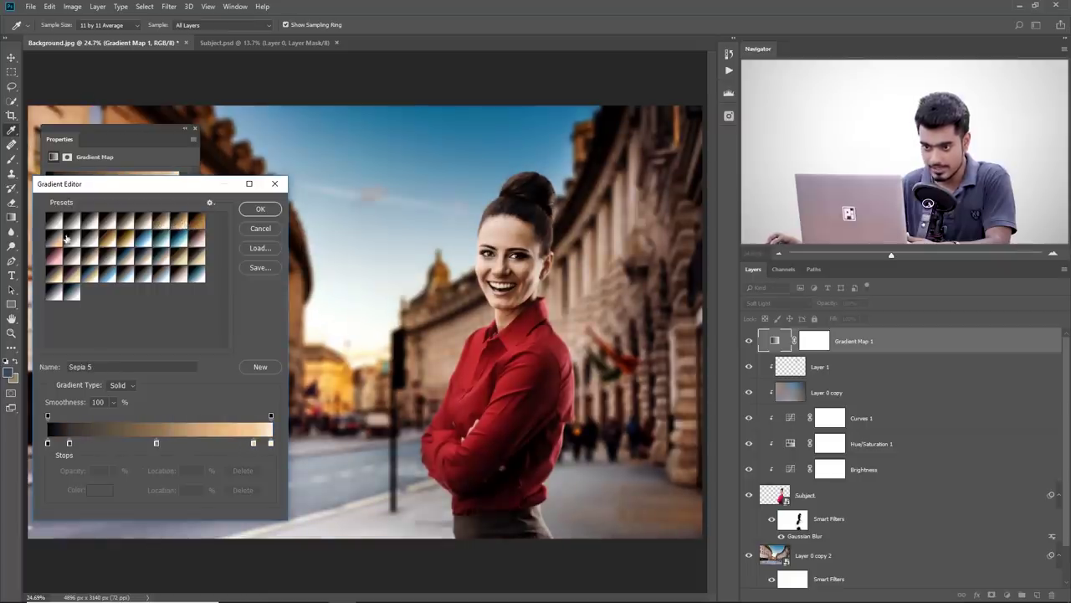
click(69, 236)
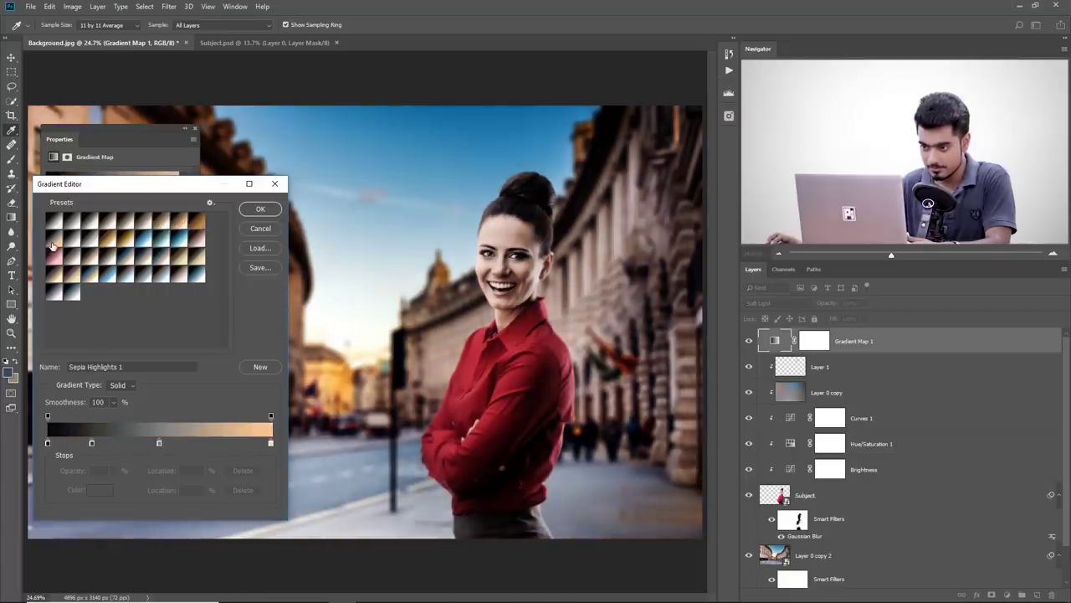
click(198, 221)
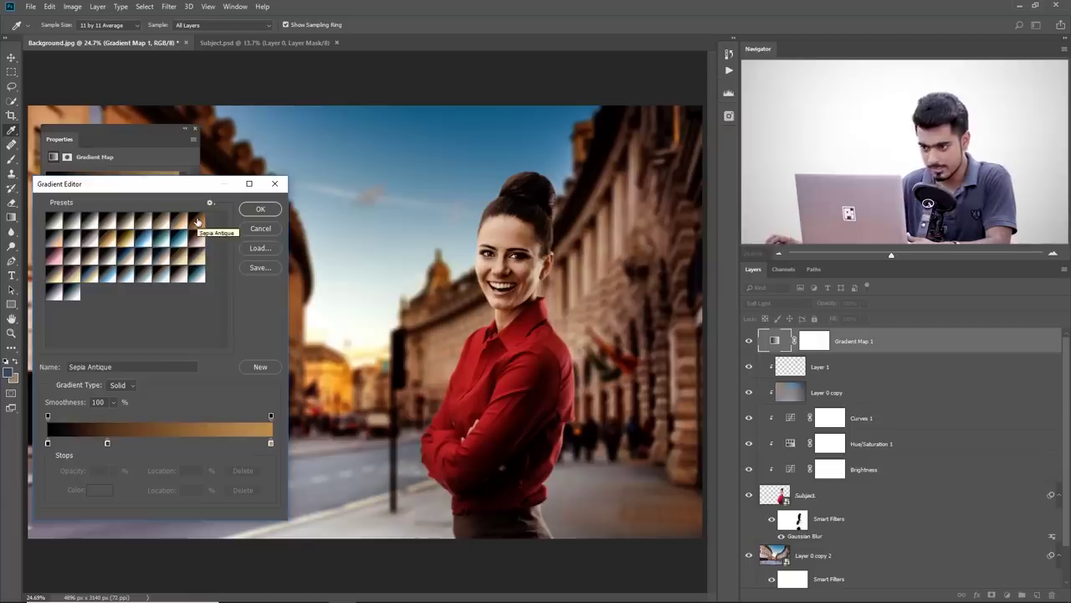
click(181, 223)
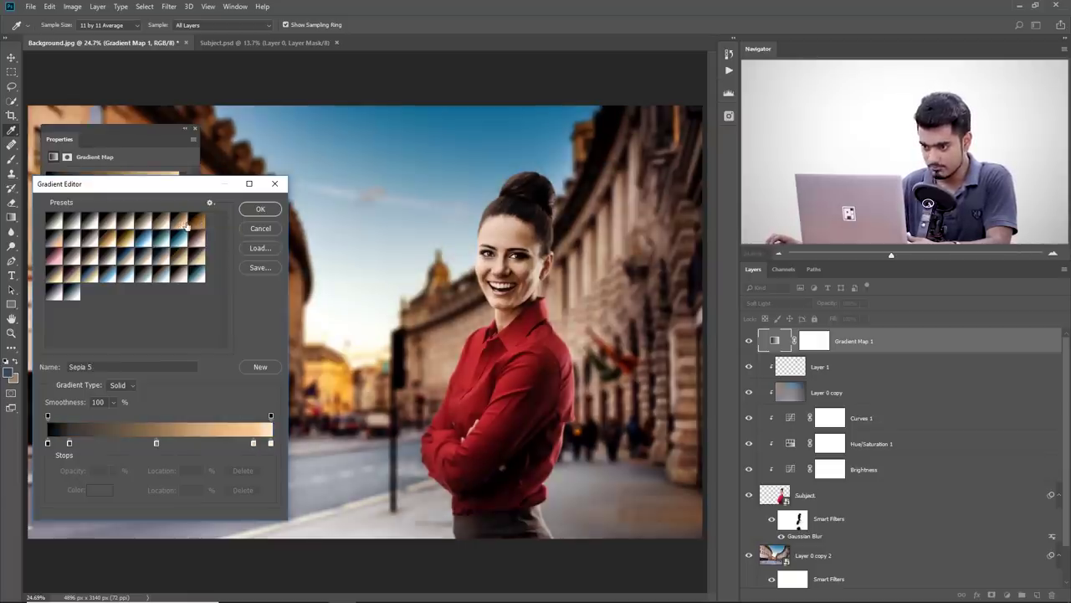
click(195, 224)
click(274, 214)
key(s)
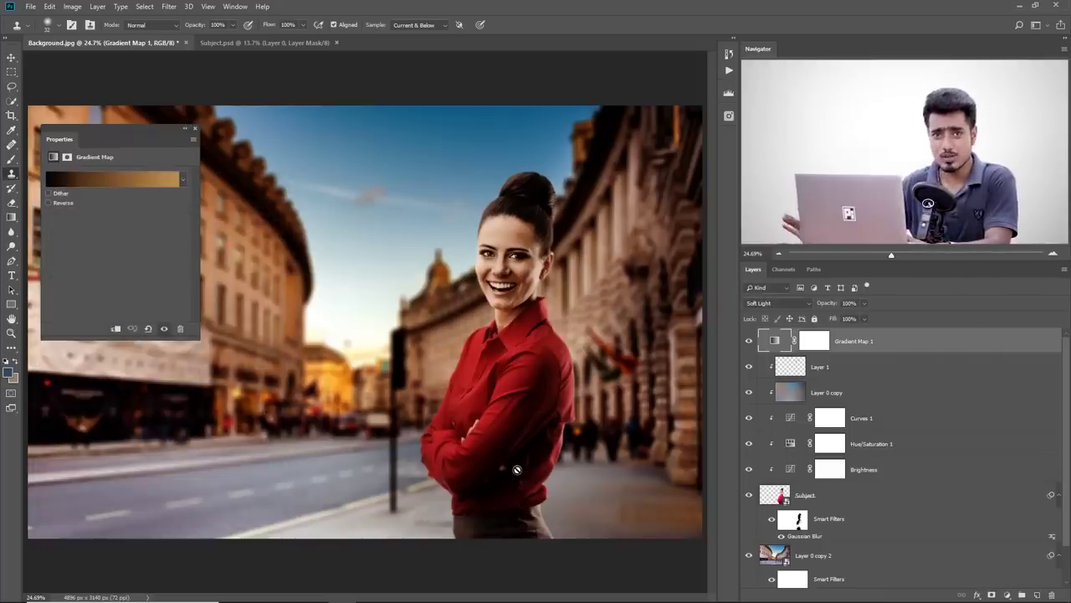
click(194, 129)
Step: Split the Gradient Map's Blend If underlying-layer shadow slider to 0 / 255 and compare the image with the layer hidden and shown
mouse_move(433, 259)
mouse_down()
mouse_move(403, 259)
mouse_move(423, 260)
mouse_up()
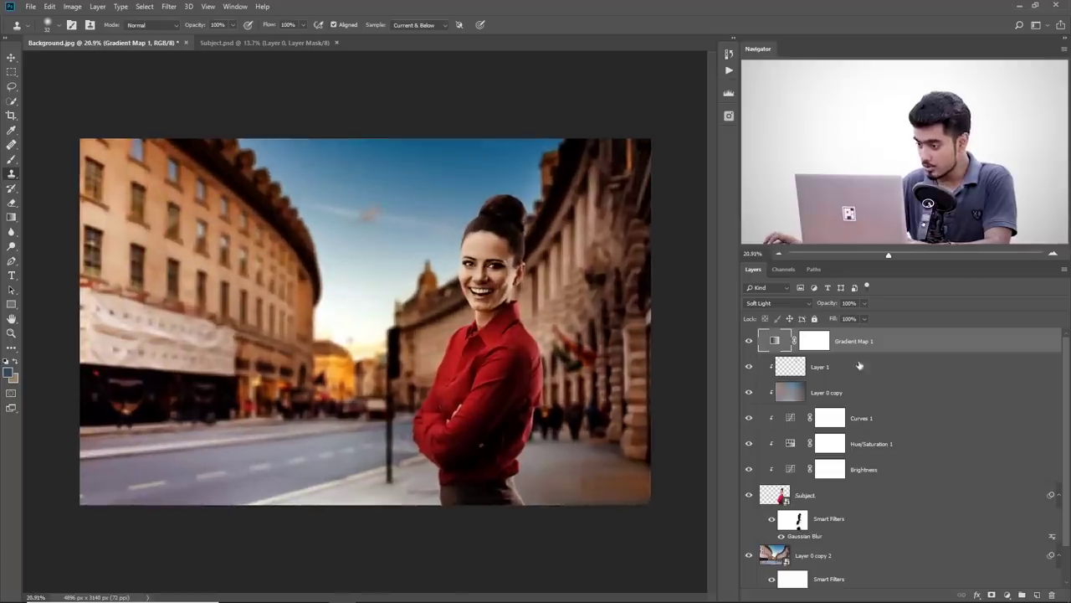
double_click(929, 411)
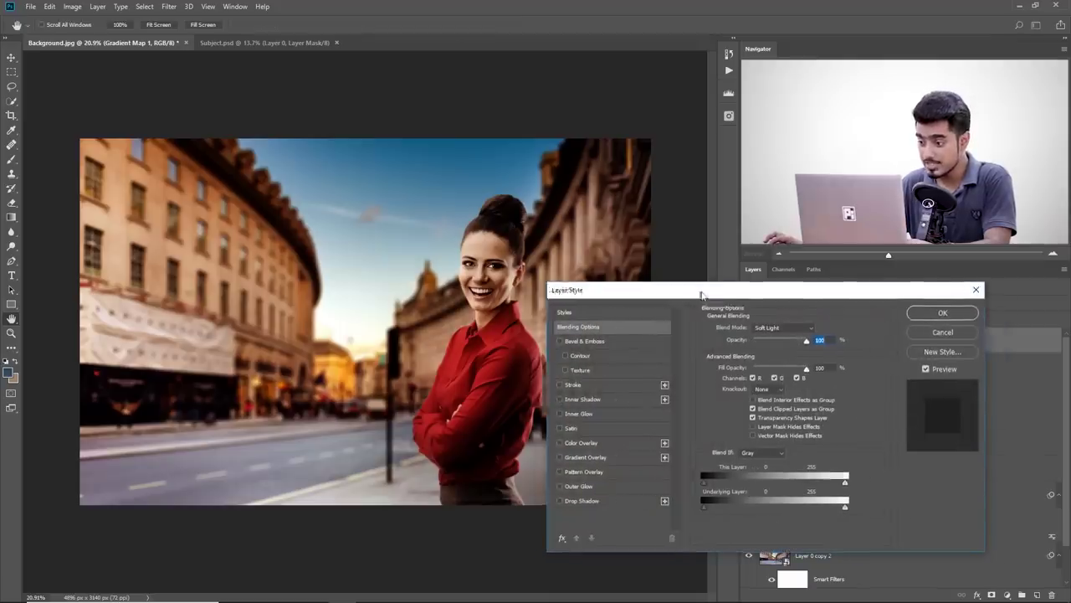
drag(702, 293, 813, 311)
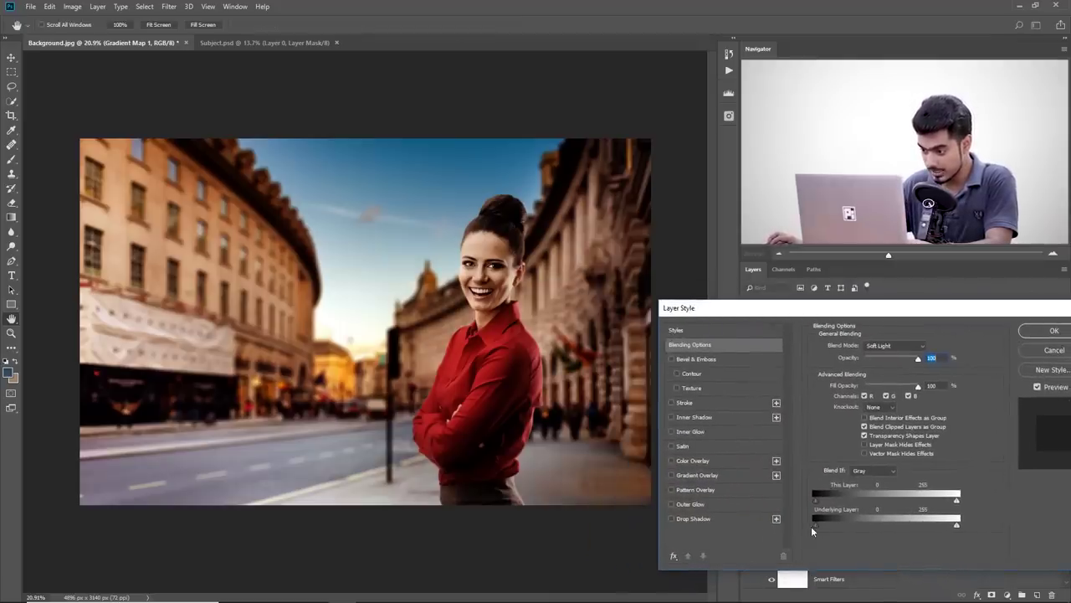
drag(814, 524, 854, 519)
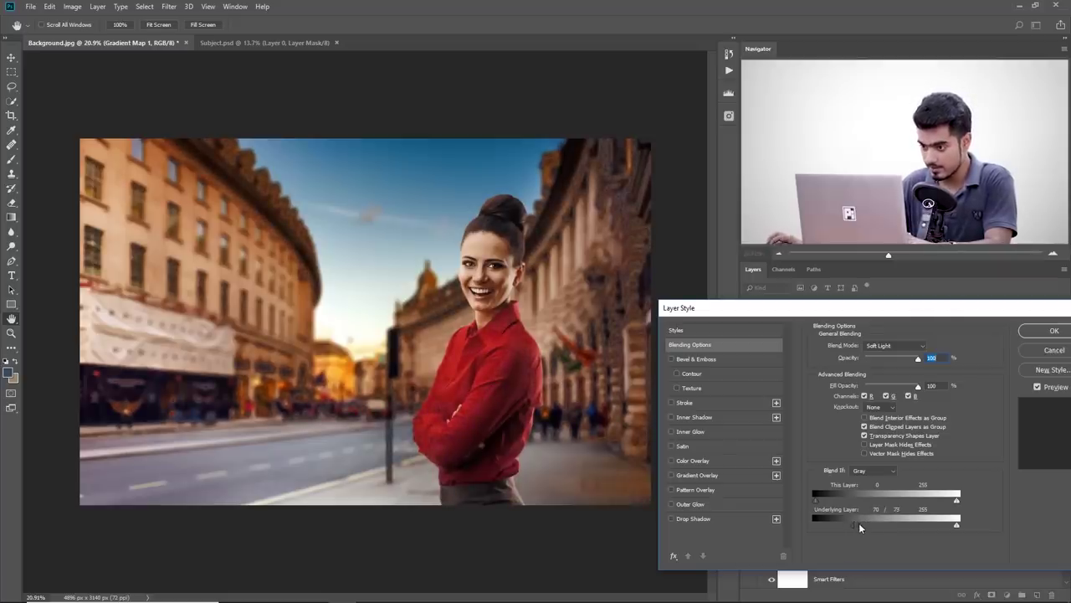
drag(859, 523, 957, 522)
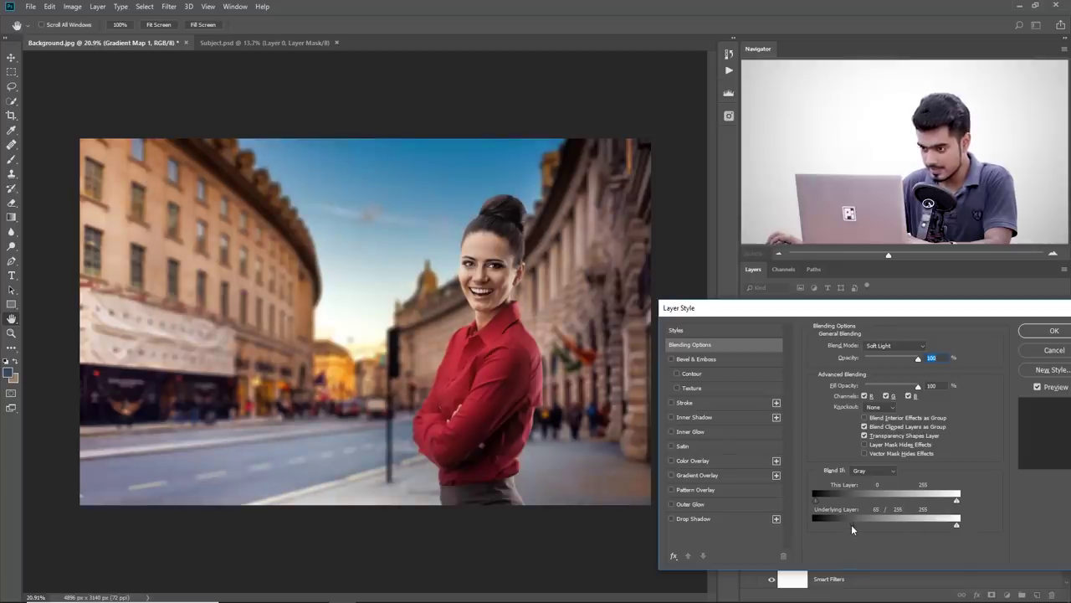
click(1052, 331)
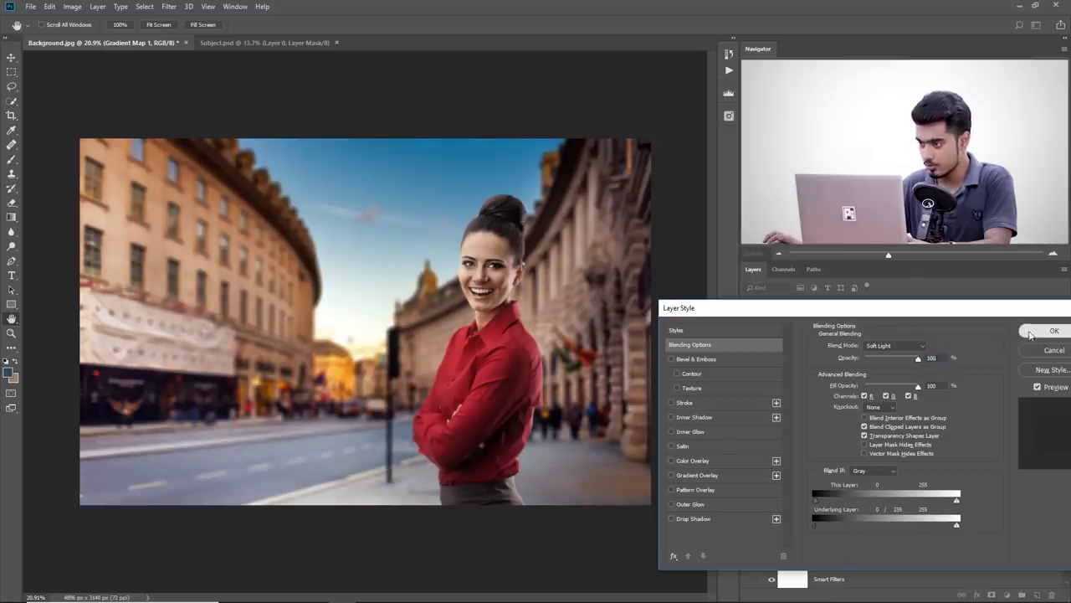
click(749, 341)
click(749, 342)
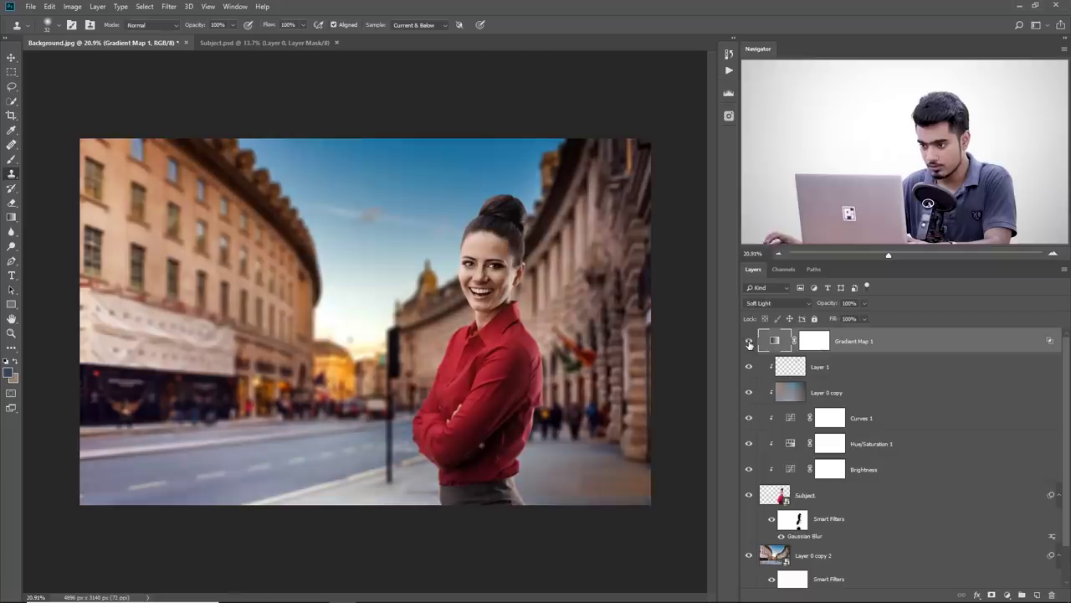
Step: Add a Curves adjustment layer above the Gradient Map with a slightly raised black point and anchored midtones, and set its opacity to 48%
drag(528, 330, 551, 330)
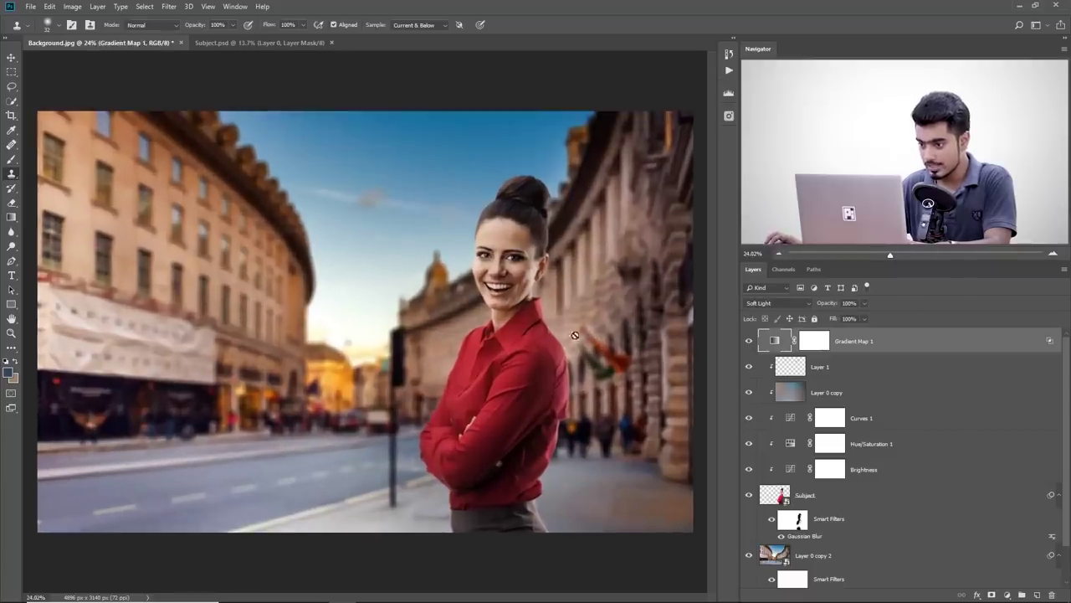
click(1011, 595)
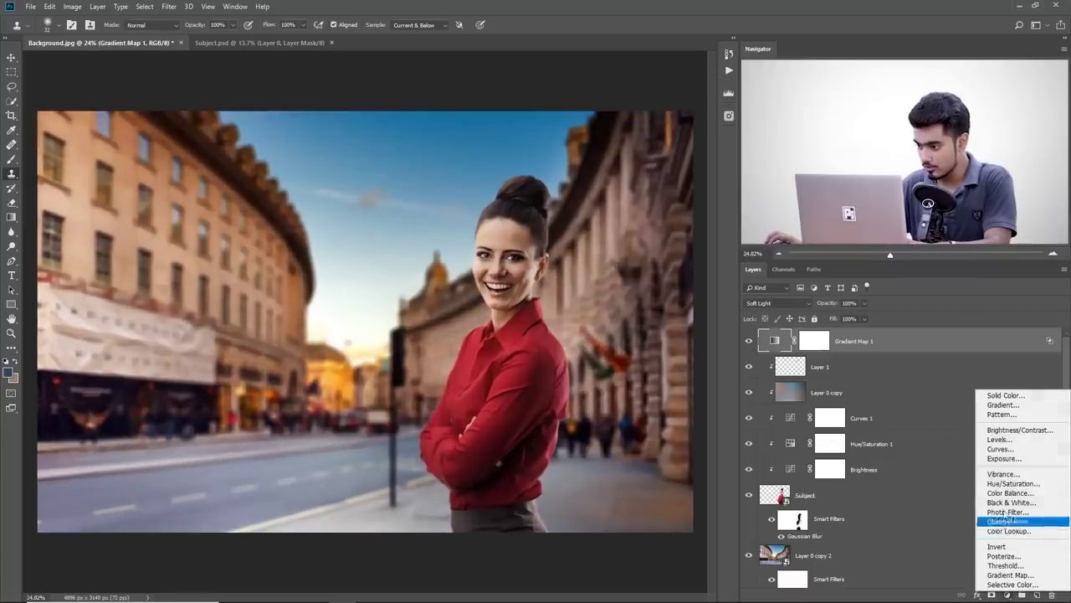
click(1003, 452)
drag(87, 292, 108, 275)
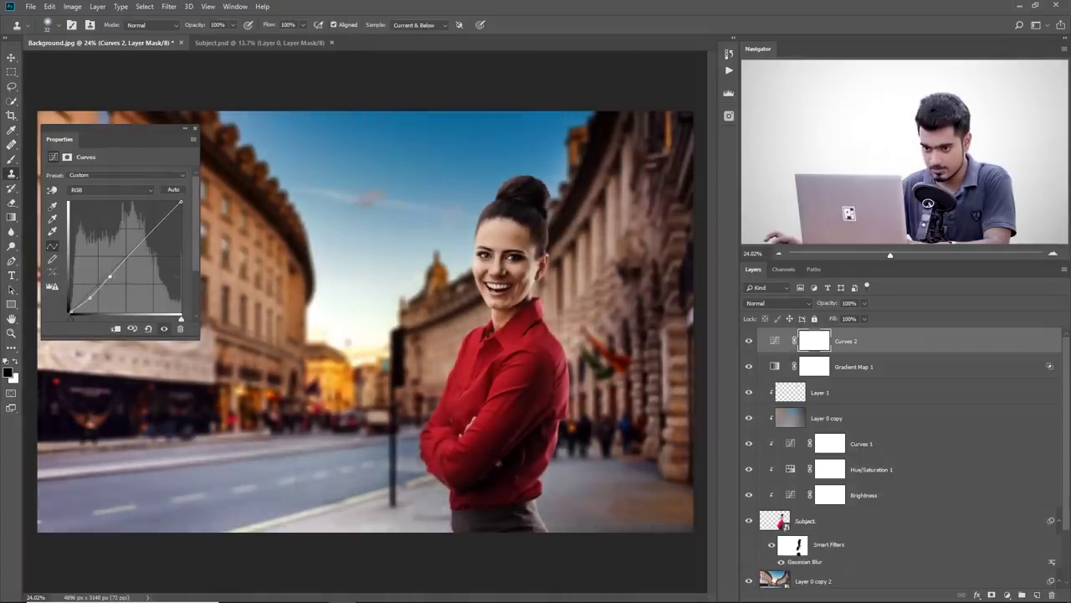
click(88, 296)
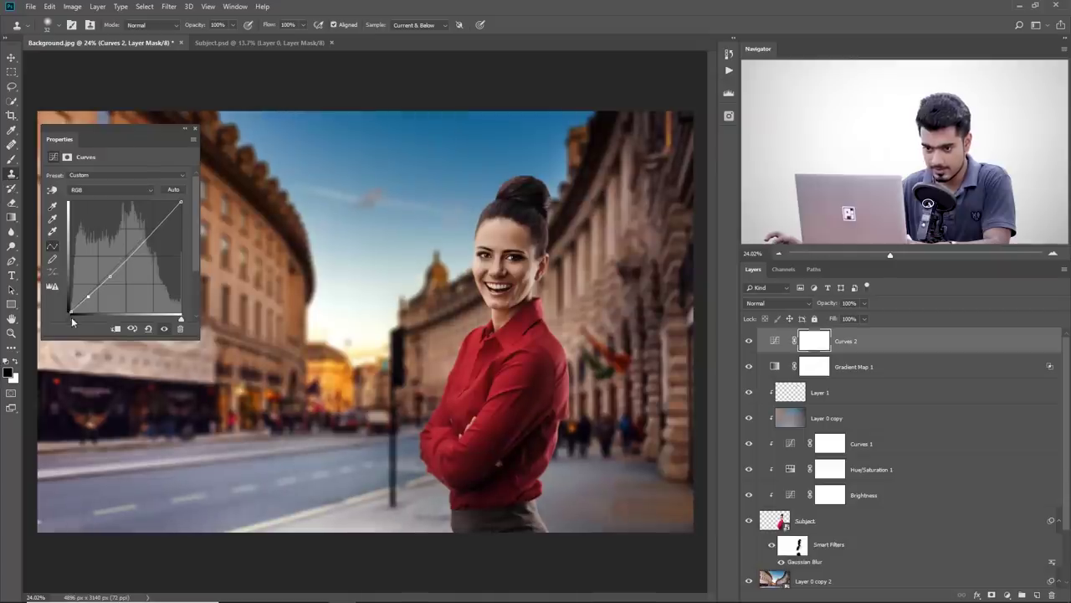
drag(71, 310, 70, 304)
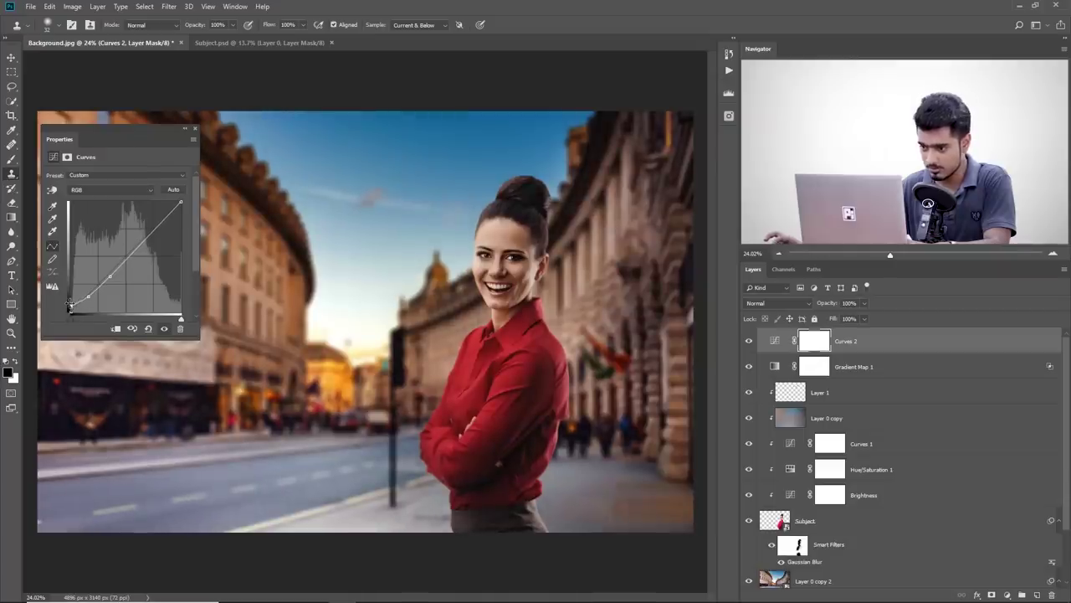
drag(111, 274, 110, 276)
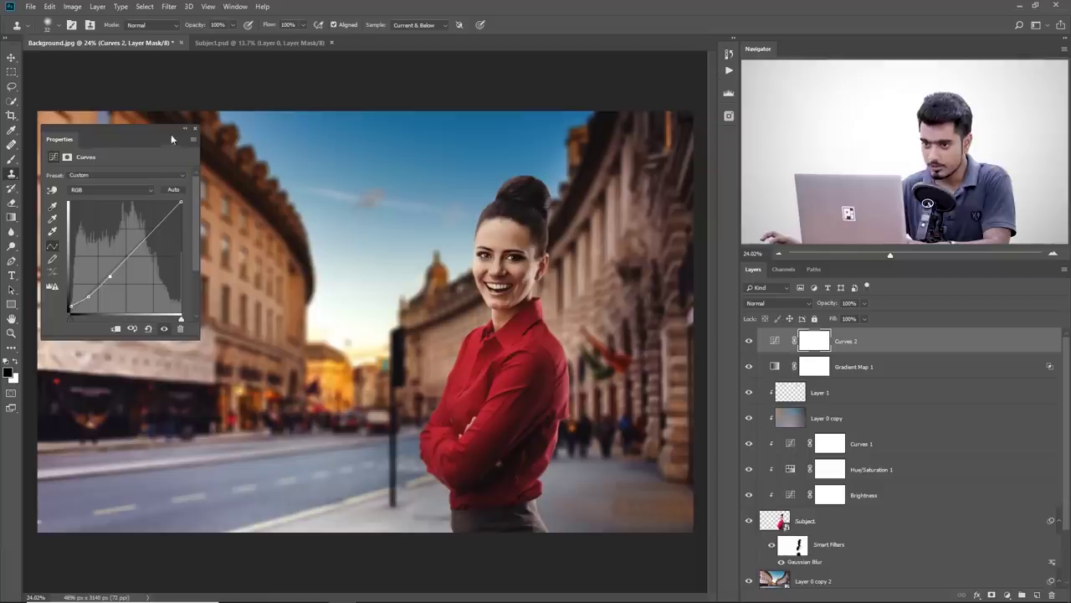
click(191, 127)
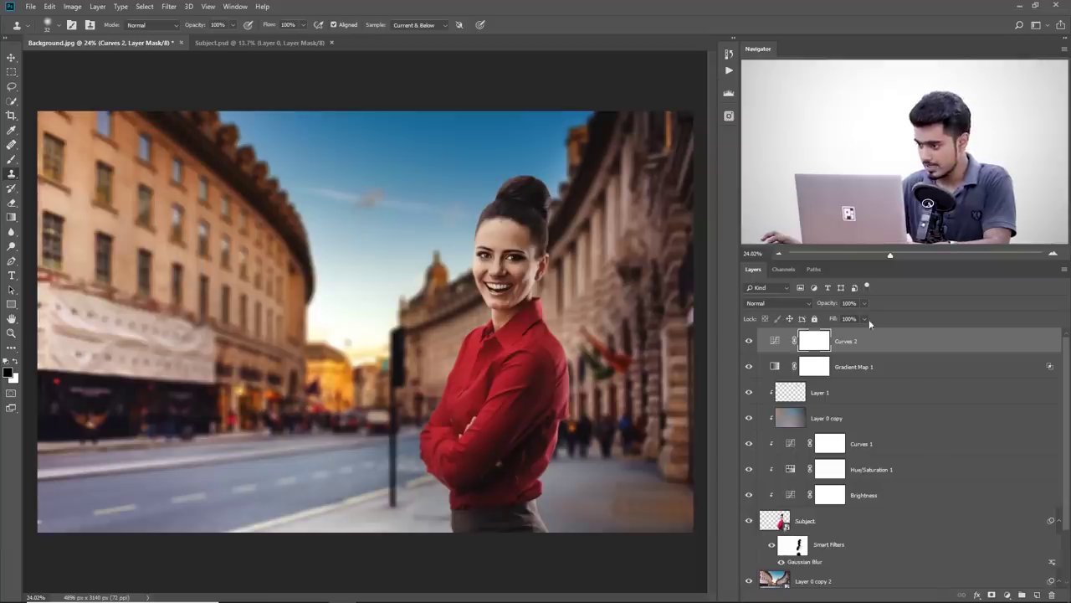
drag(850, 317, 810, 316)
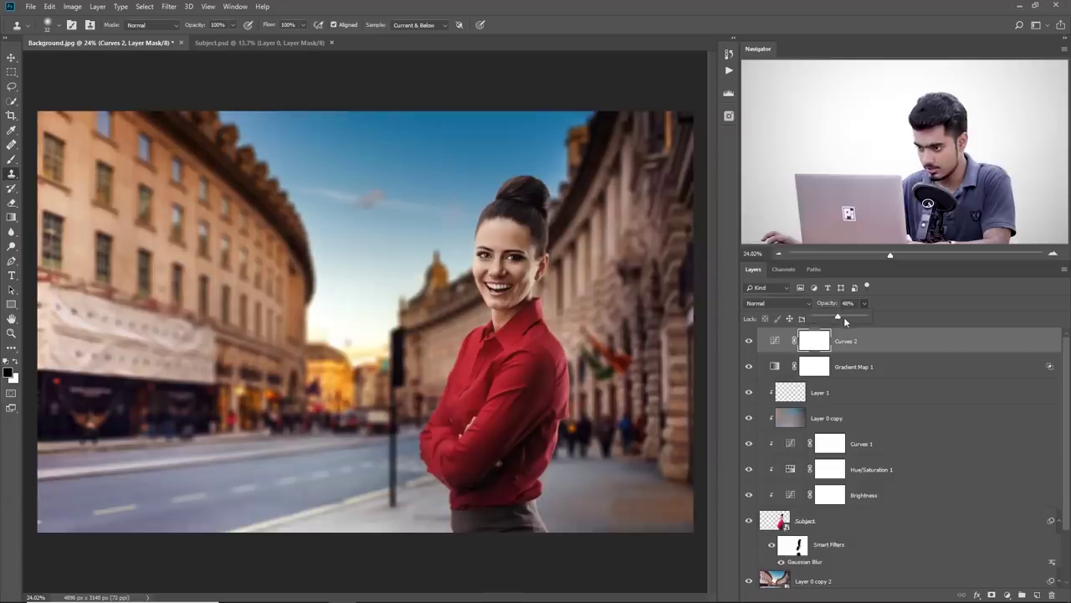
Step: Add a Hue/Saturation adjustment layer at the top of the stack and set its saturation to -19
scroll(376, 314, down, 1)
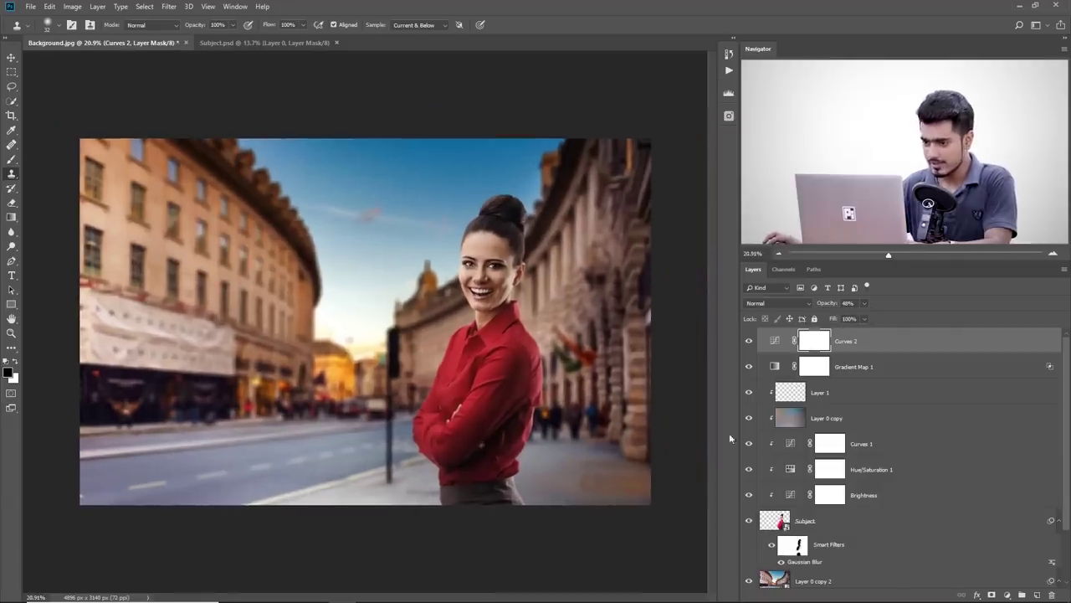
click(993, 594)
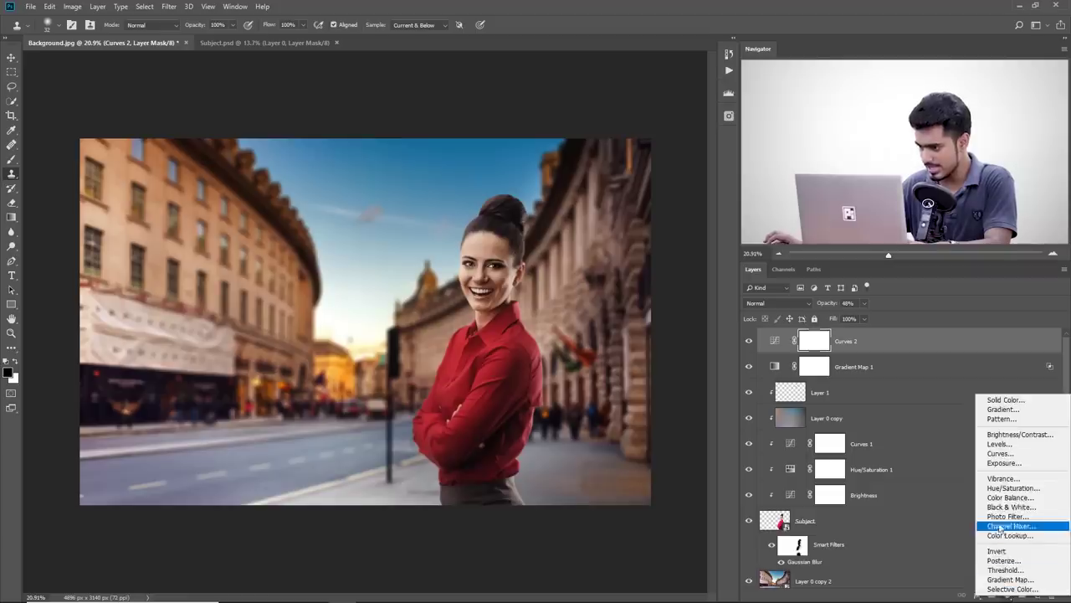
click(1012, 488)
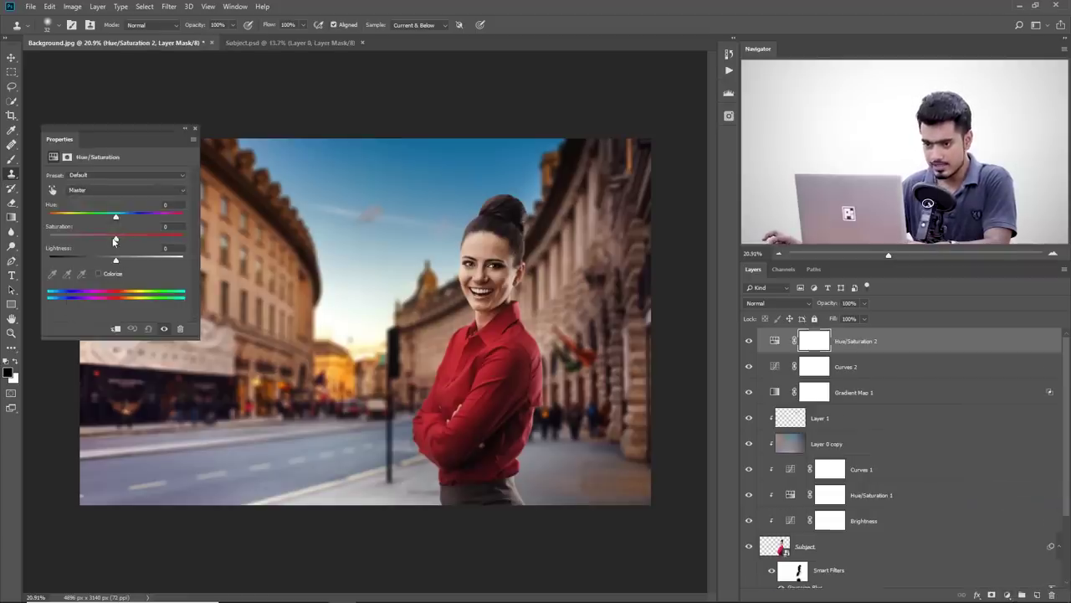
drag(113, 240, 101, 240)
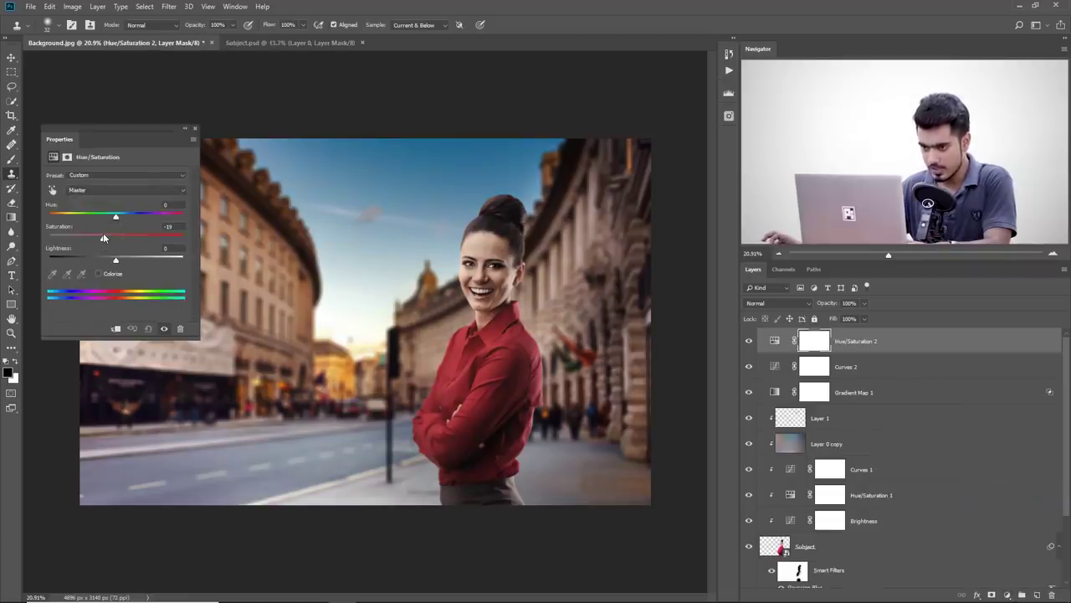
click(195, 129)
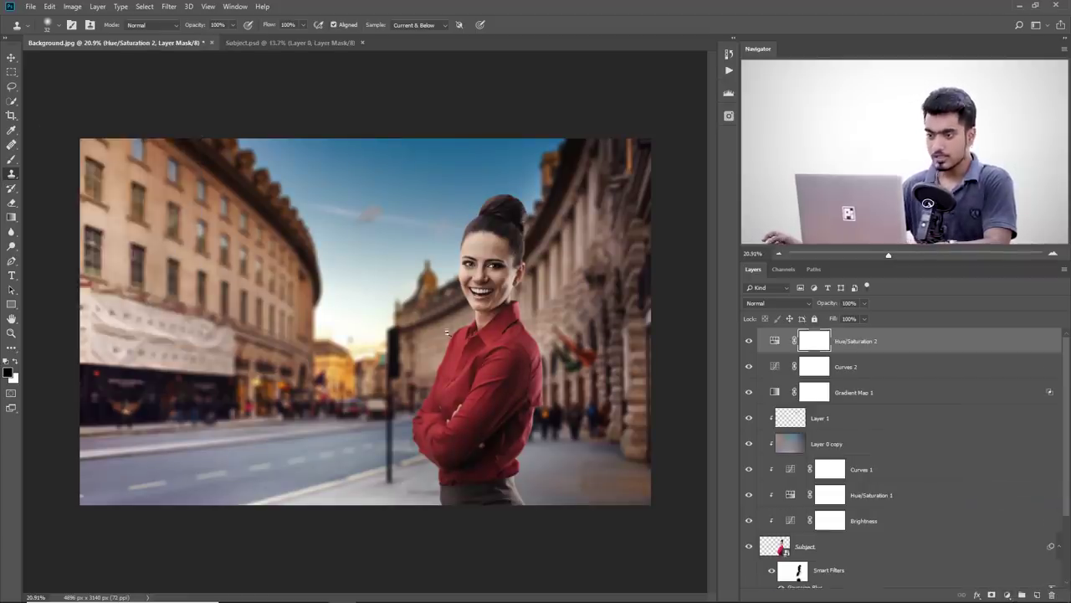
Step: Add a Levels adjustment layer at the top of the stack and darken the image by setting the white output level to 92
drag(449, 334, 449, 332)
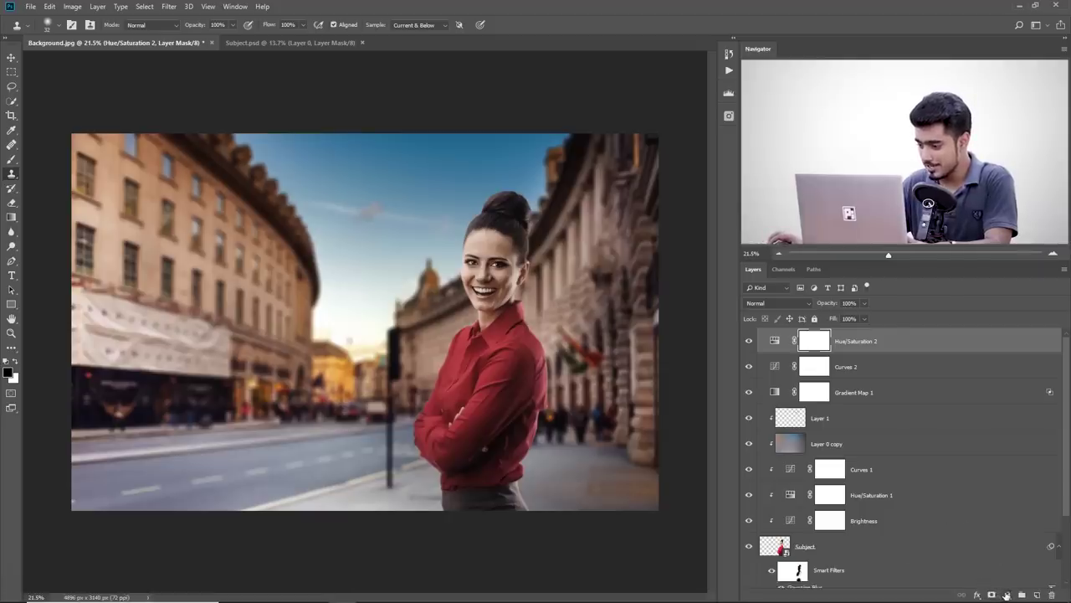
click(1007, 595)
click(1004, 446)
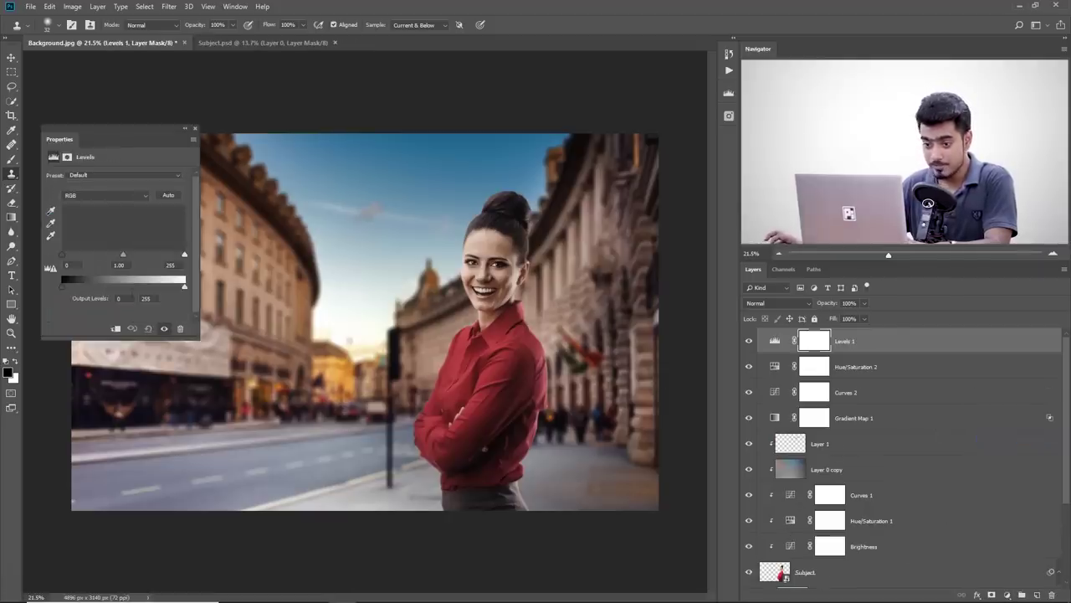
drag(185, 288, 107, 284)
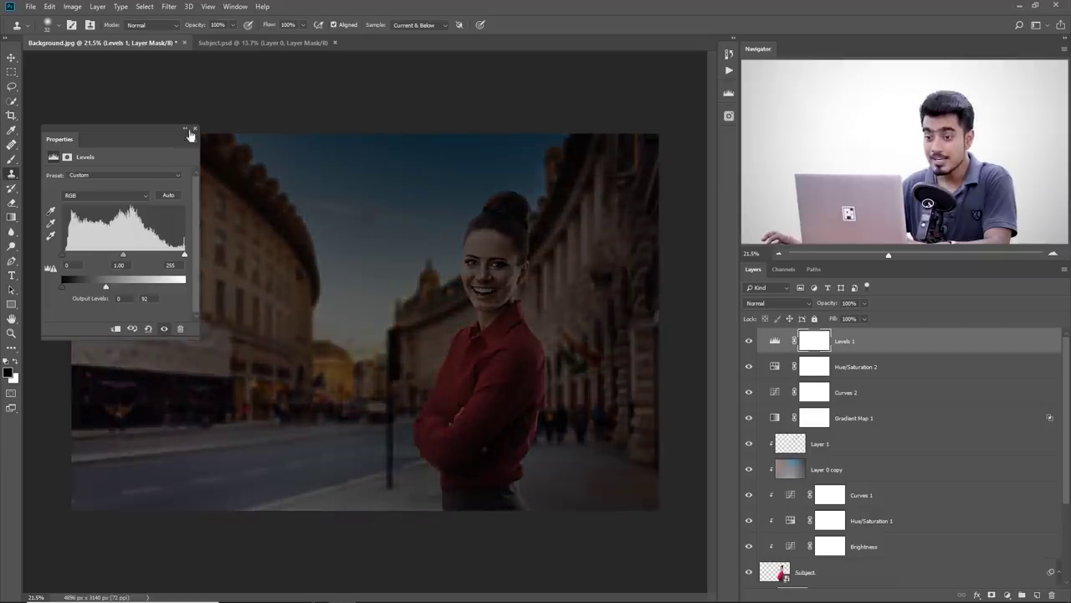
click(195, 131)
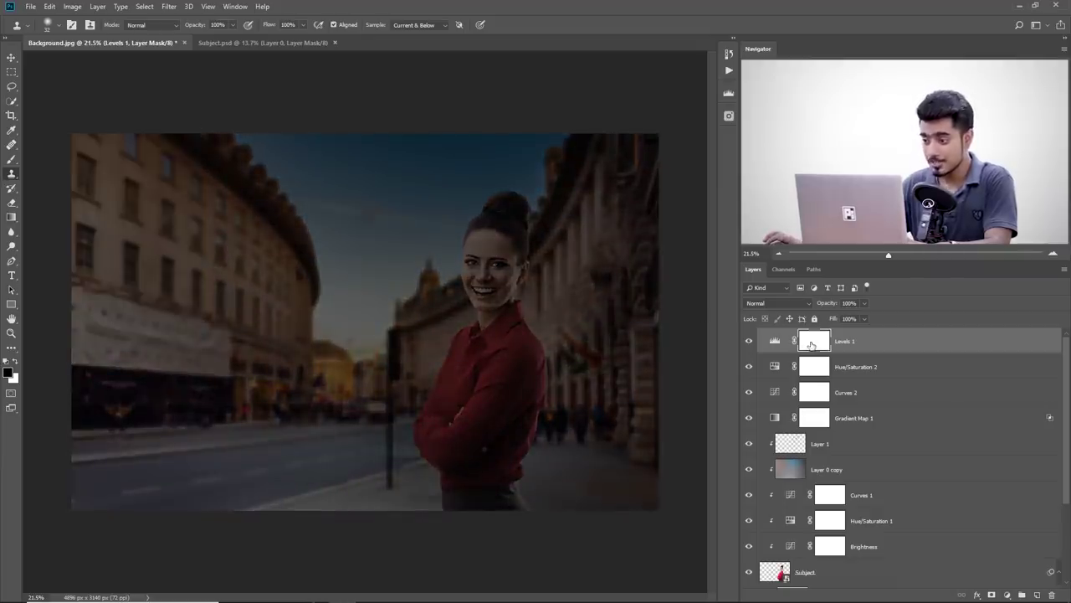
Step: Paint a single black spot on the Levels layer's mask over the woman's head and shoulders with a hard 2003 px brush
click(10, 159)
mouse_move(318, 298)
mouse_down()
mouse_move(422, 299)
mouse_move(428, 545)
mouse_up()
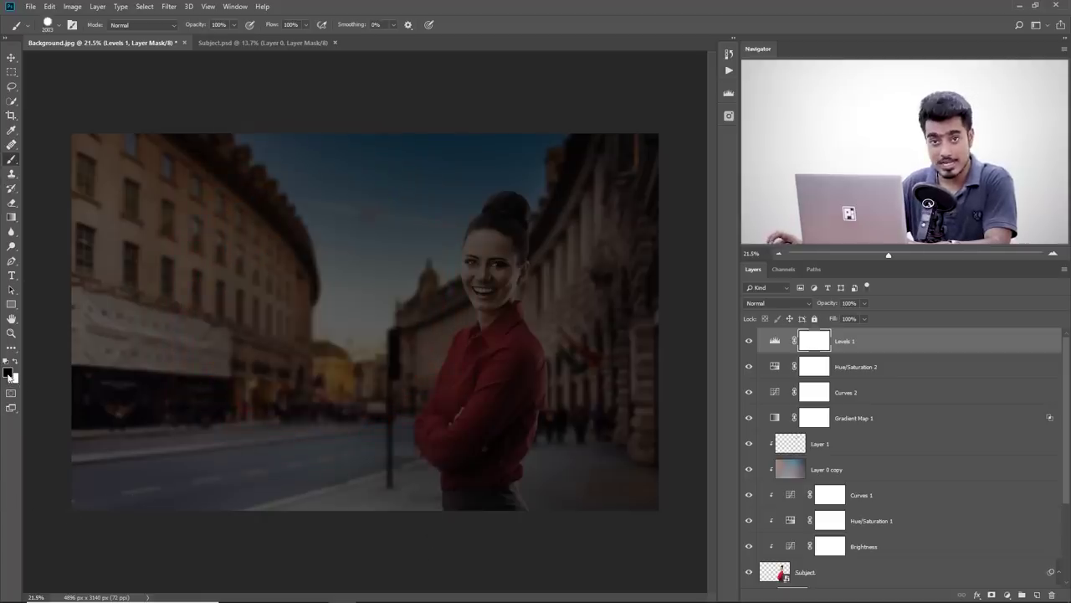
drag(319, 274, 313, 380)
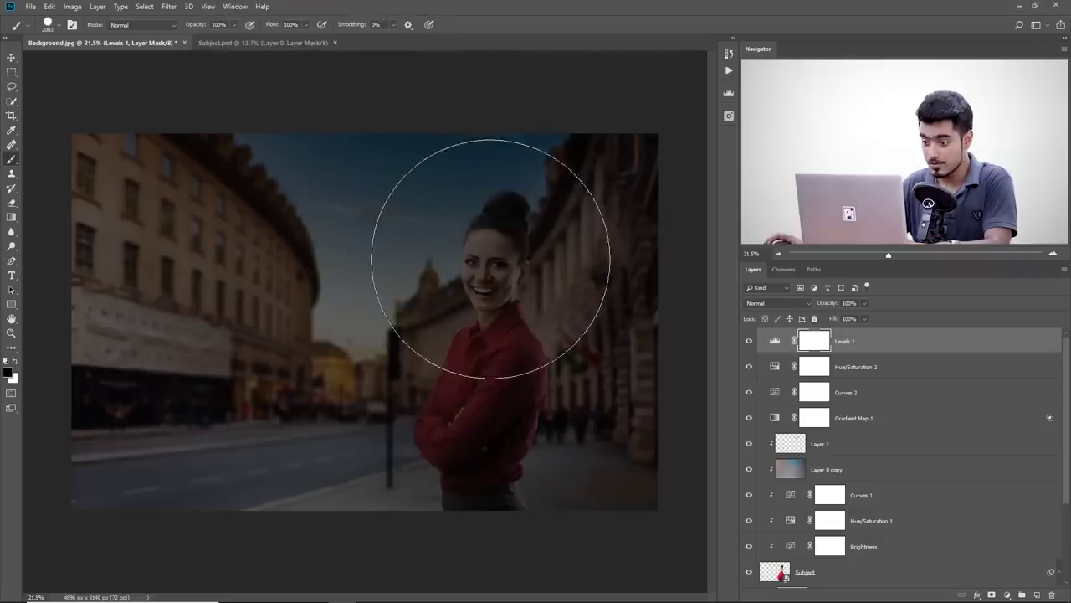
click(482, 275)
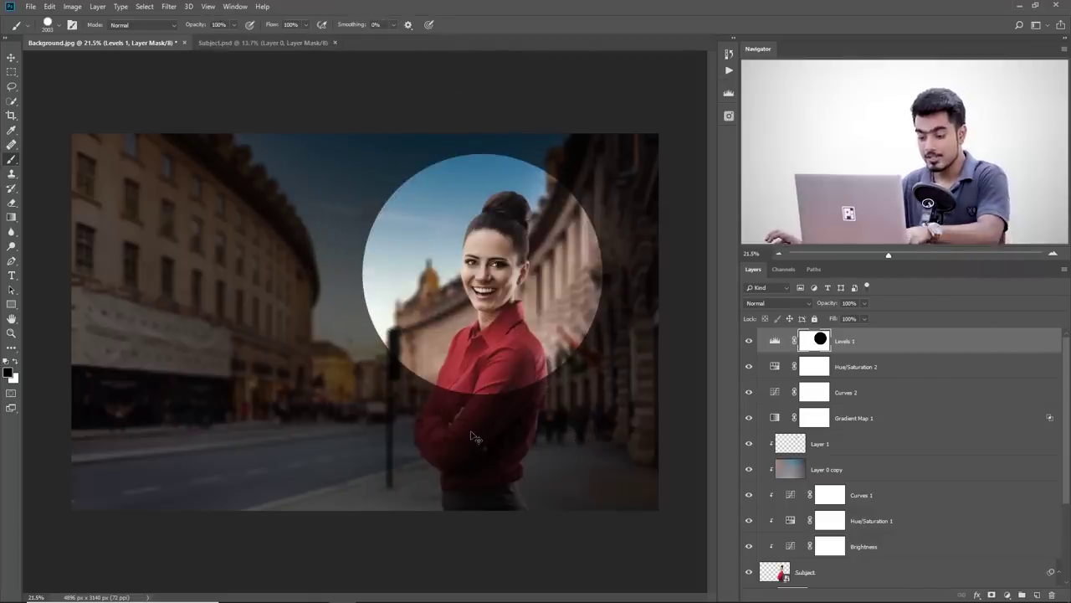
Step: Stretch the black spot on the Levels mask into a wide ellipse, about 202% wide and 152% high, covering most of the image
key(ctrl+t)
drag(363, 274, 143, 274)
drag(373, 393, 375, 518)
drag(604, 330, 630, 329)
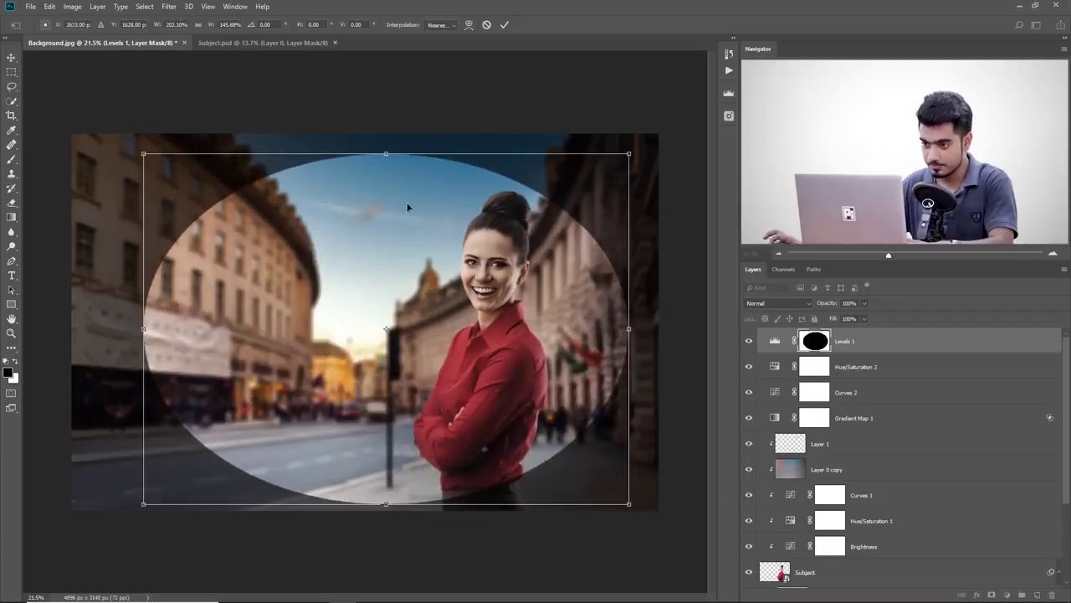
drag(383, 149, 385, 134)
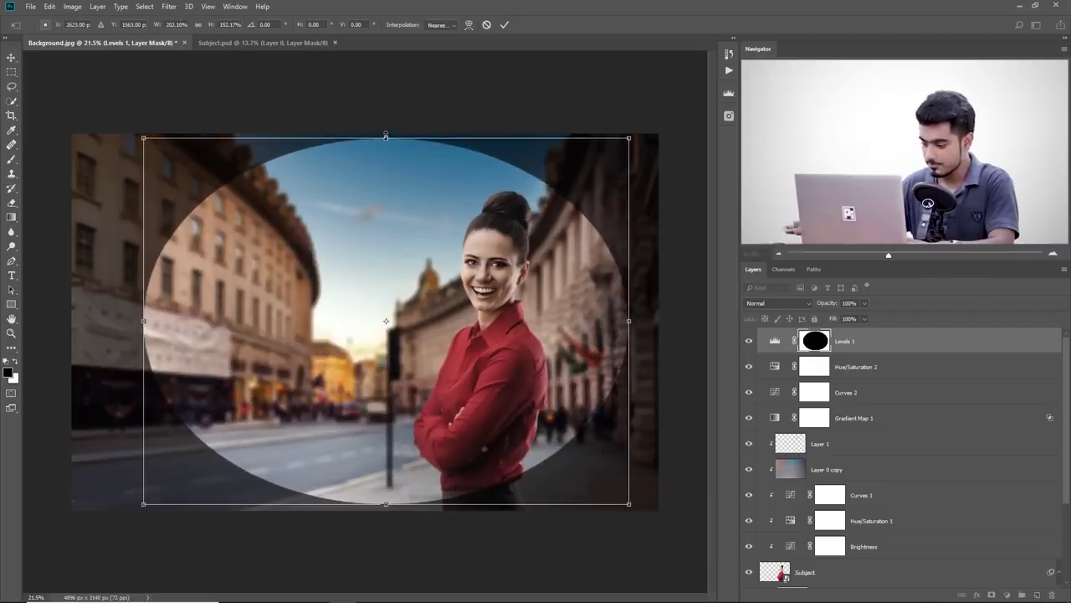
key(Return)
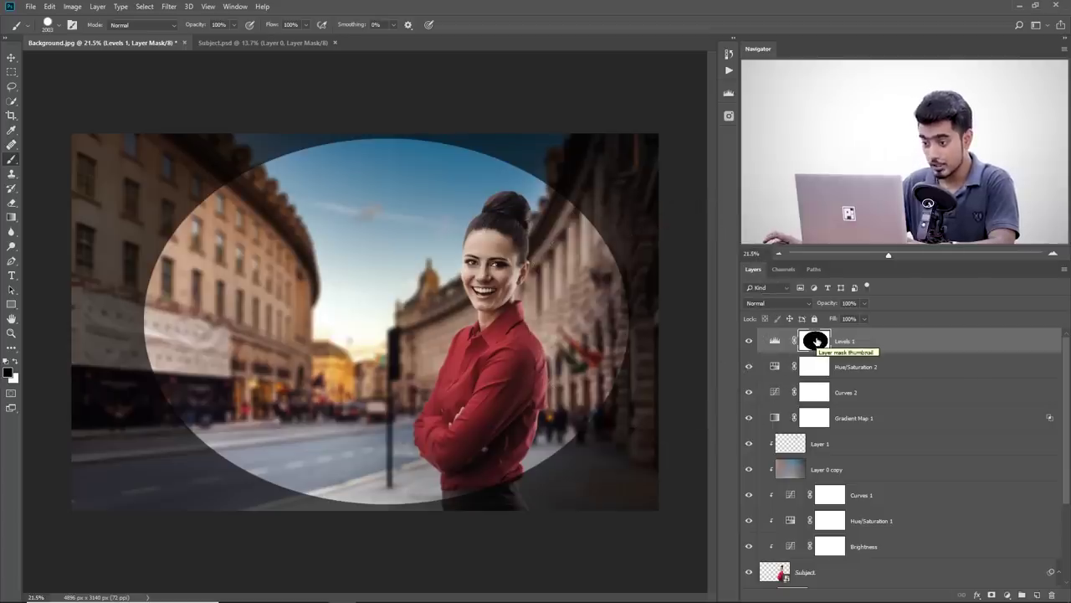
Step: Feather the Levels layer mask by about 574.1 px and shift the softened ellipse towards the woman
click(235, 7)
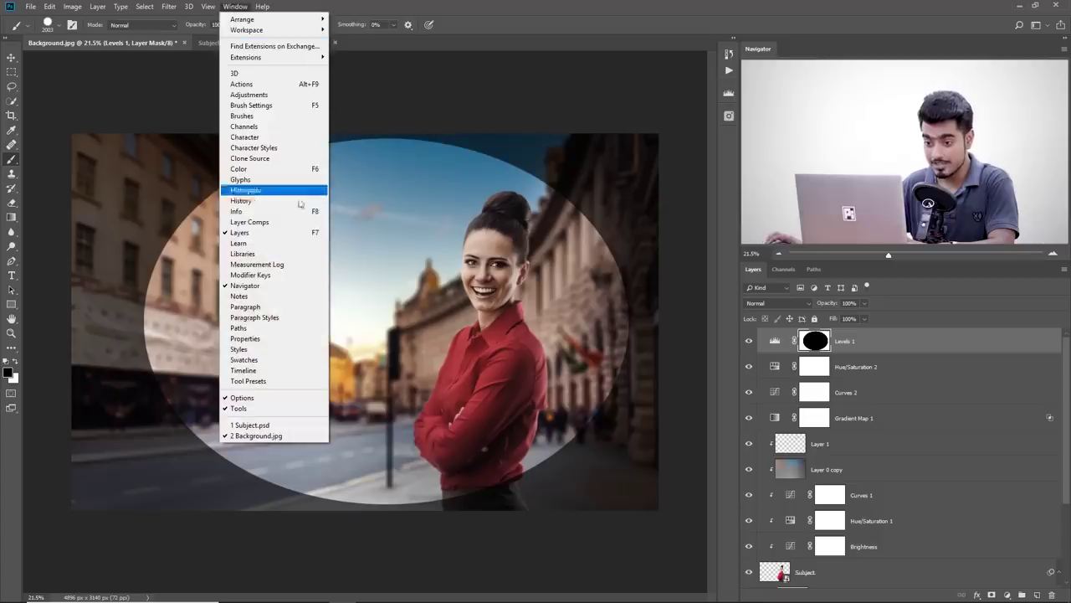
click(251, 338)
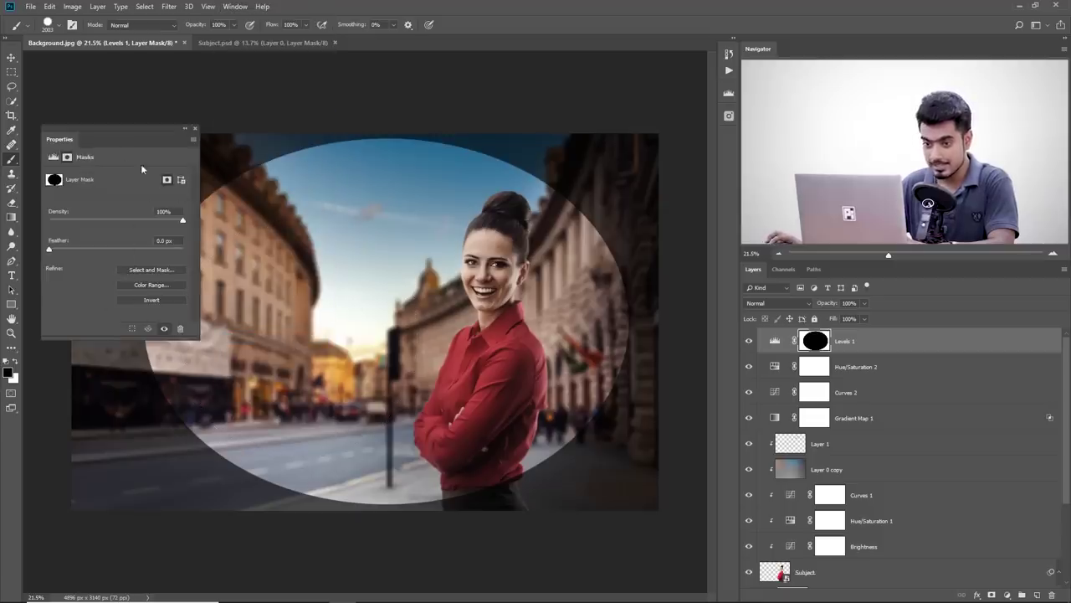
drag(67, 139, 195, 267)
drag(237, 375, 298, 380)
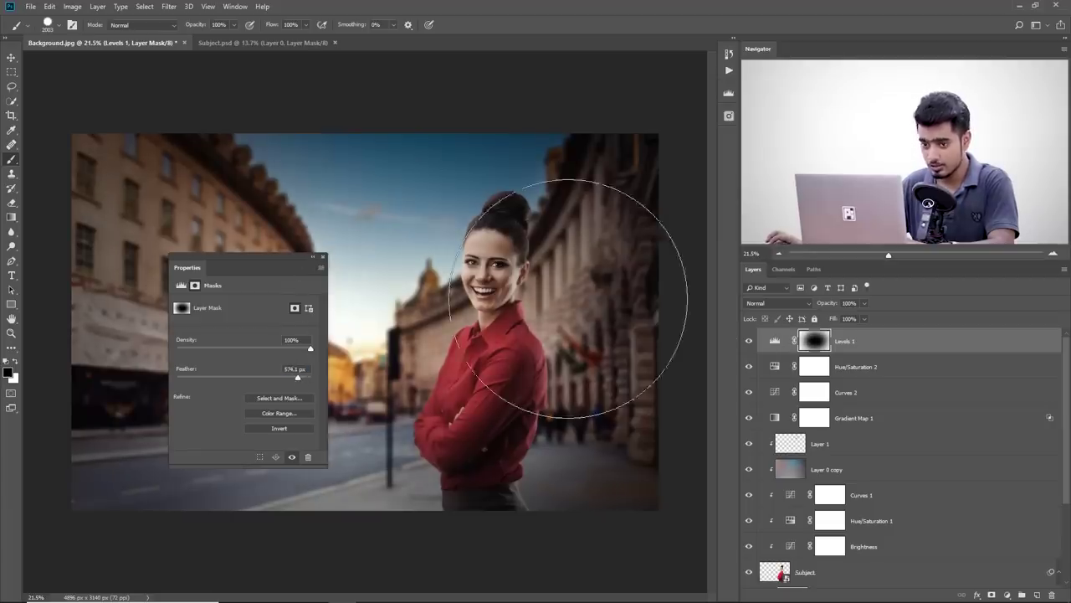
click(10, 61)
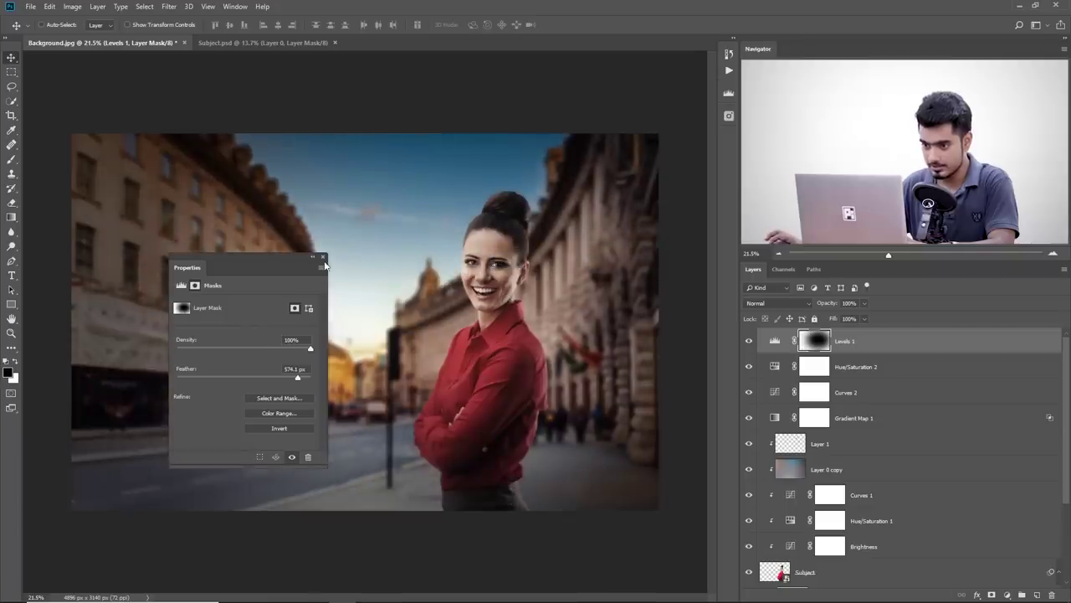
click(324, 257)
Step: Lower the Levels layer's opacity to 47% and delete the Hue/Saturation 2 layer beneath it
click(864, 303)
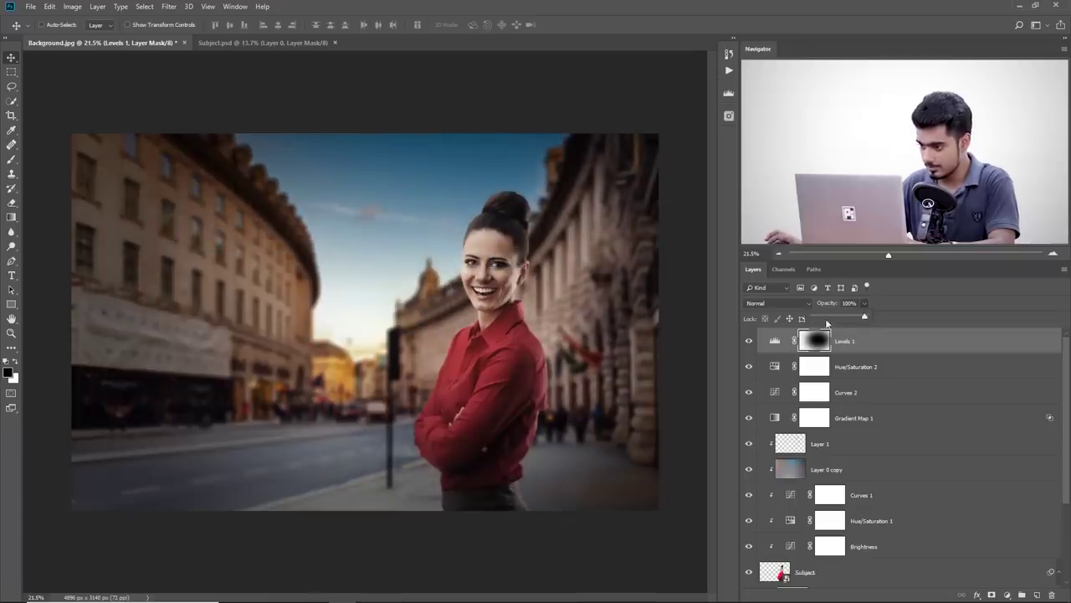
drag(813, 318, 838, 317)
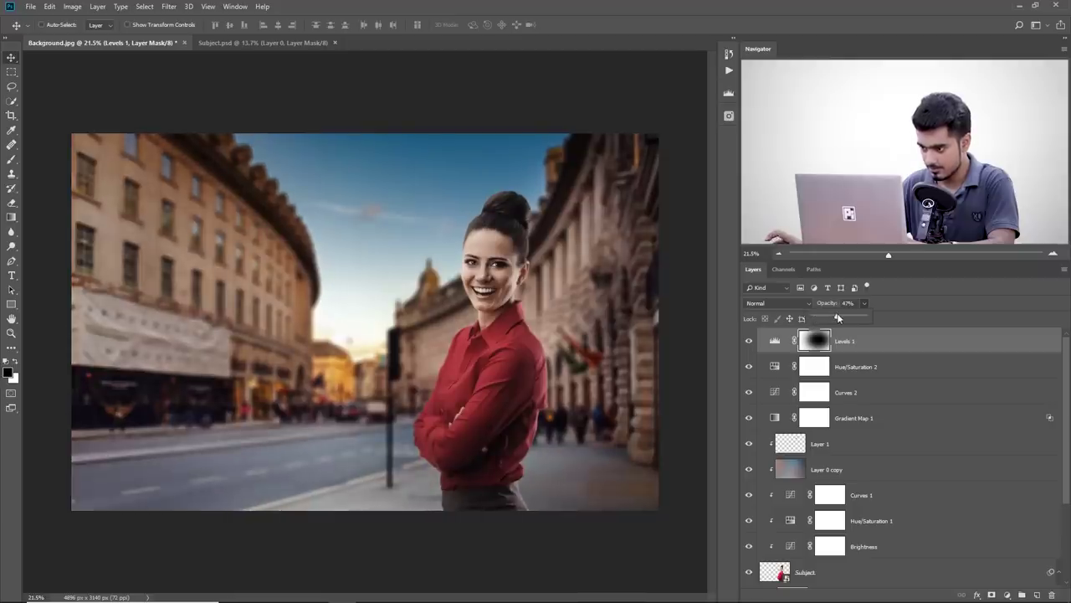
click(748, 369)
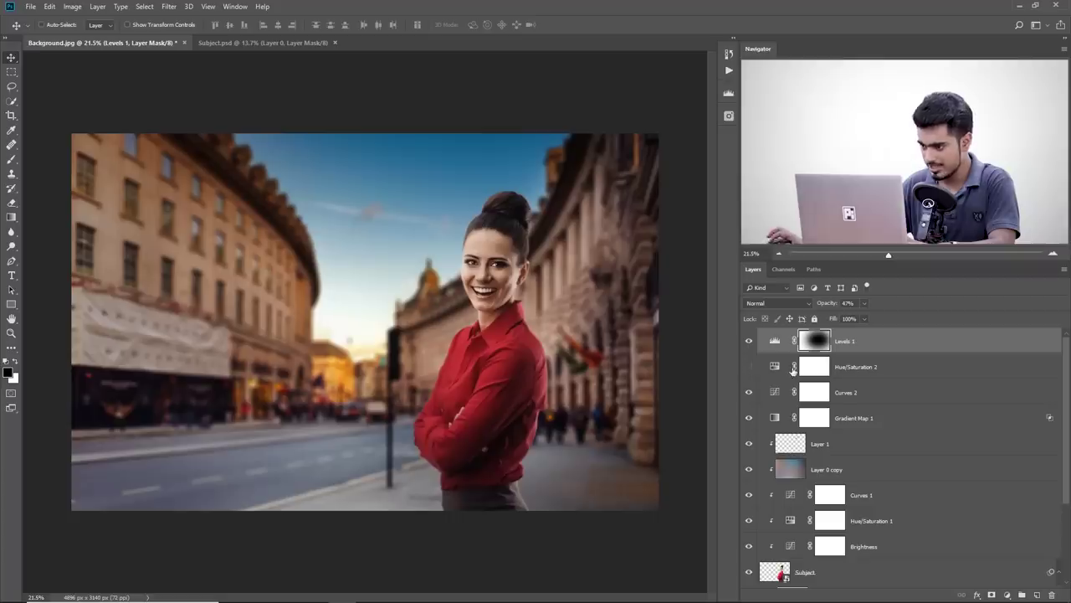
drag(909, 371, 1052, 593)
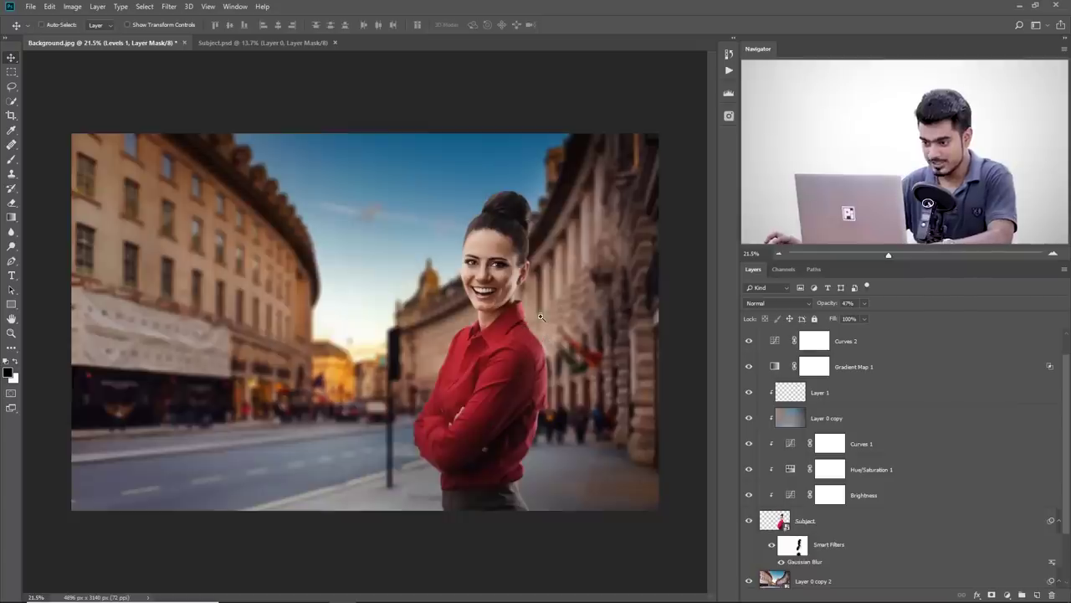
Step: Set the saturation to -24 in the Hue/Saturation 1 layer clipped to the woman
key(ctrl+minus)
drag(522, 315, 530, 313)
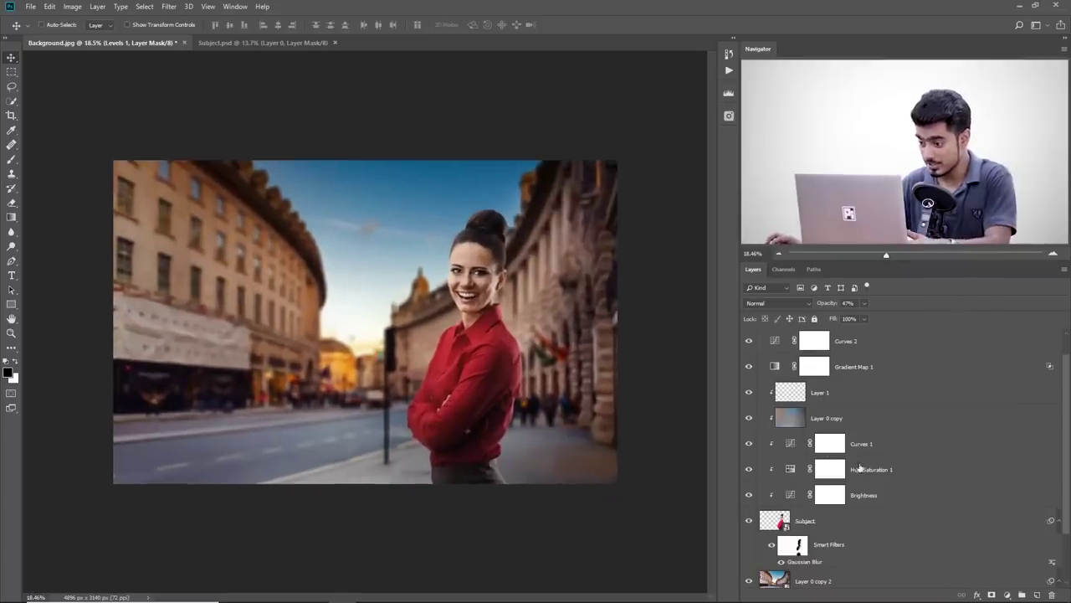
click(860, 468)
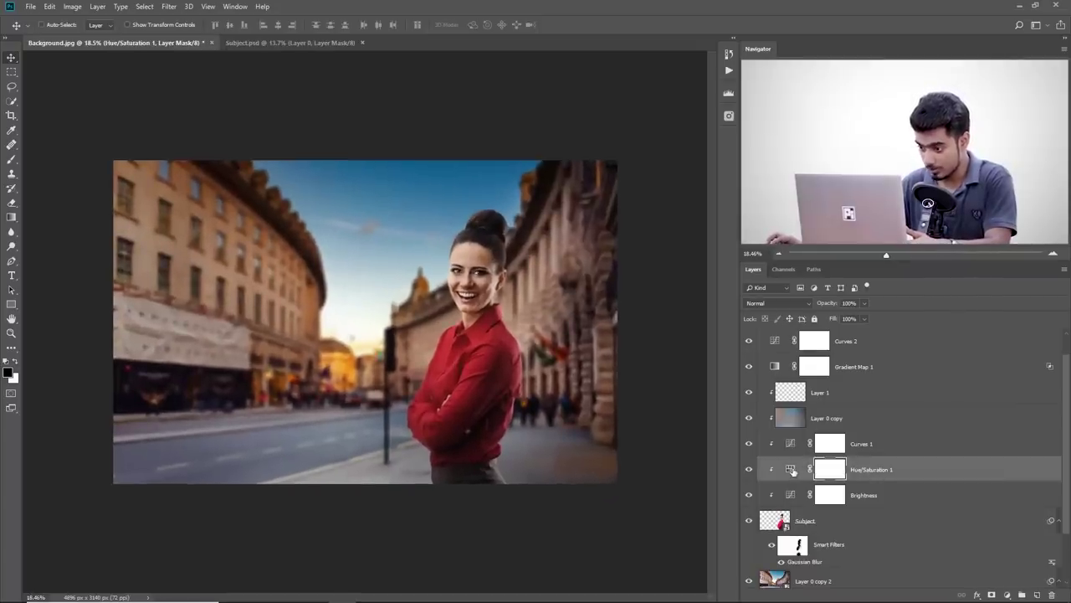
double_click(793, 471)
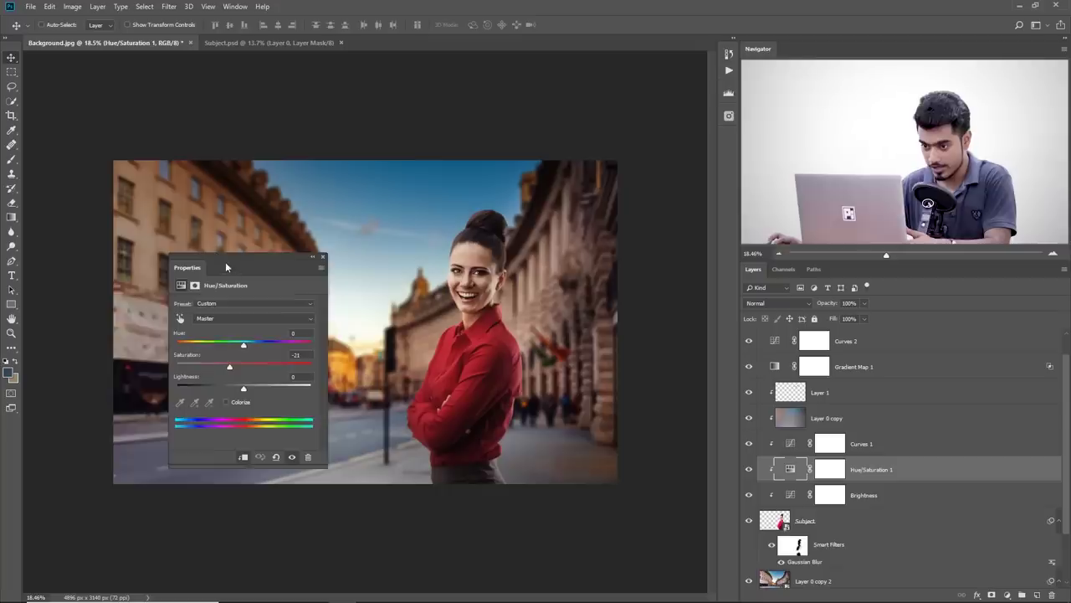
drag(219, 256, 166, 257)
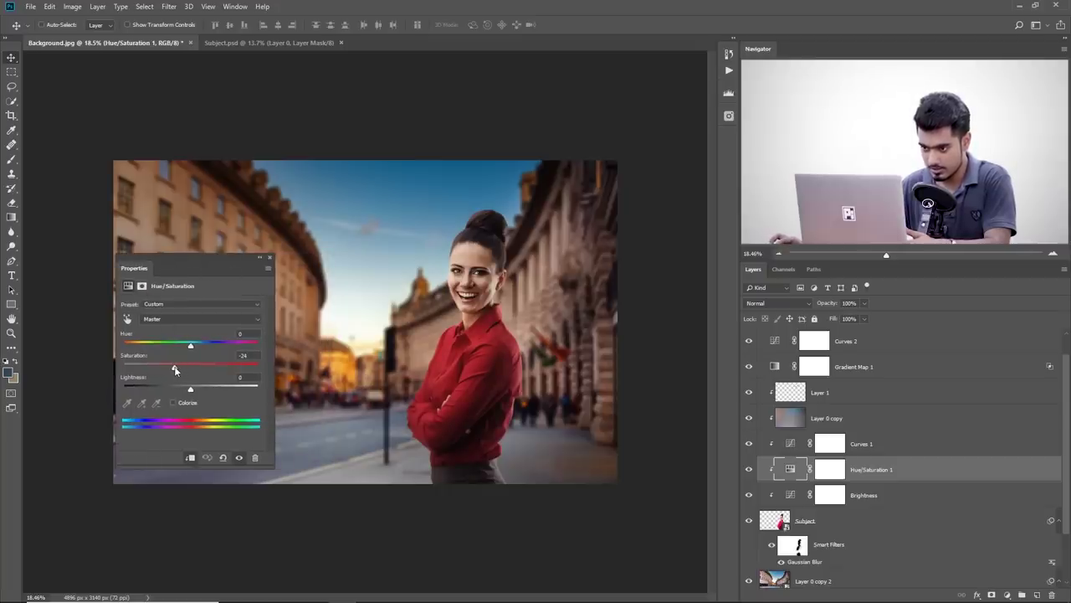
click(267, 256)
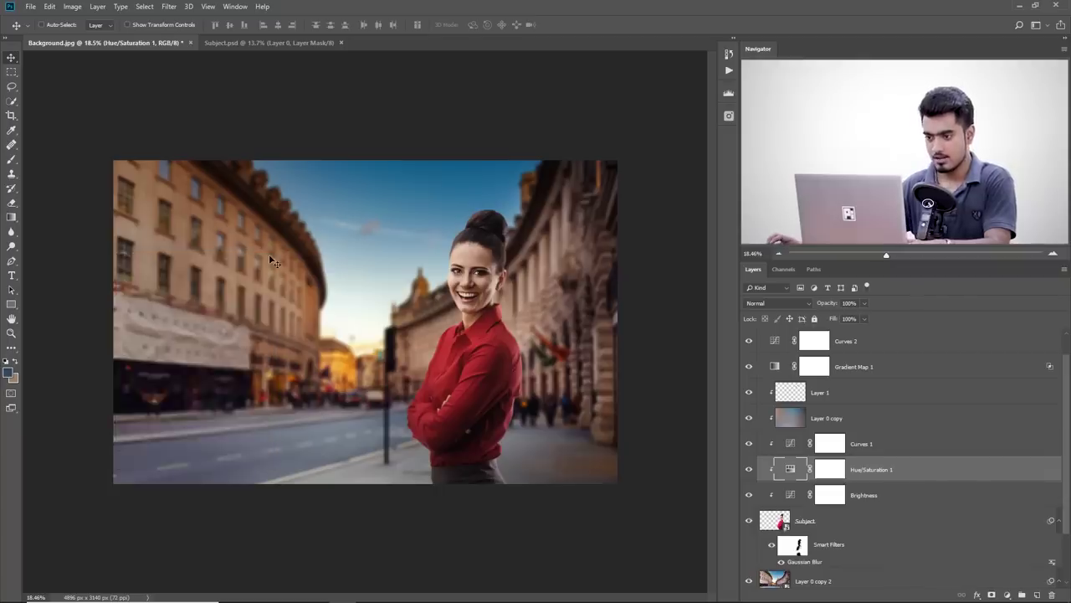
key(ctrl+0)
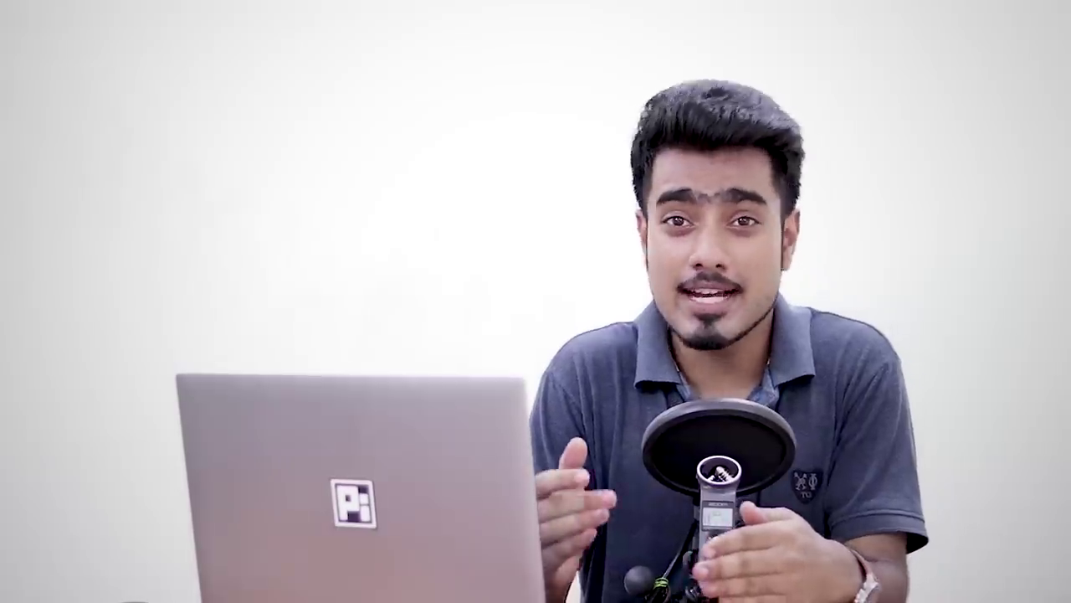